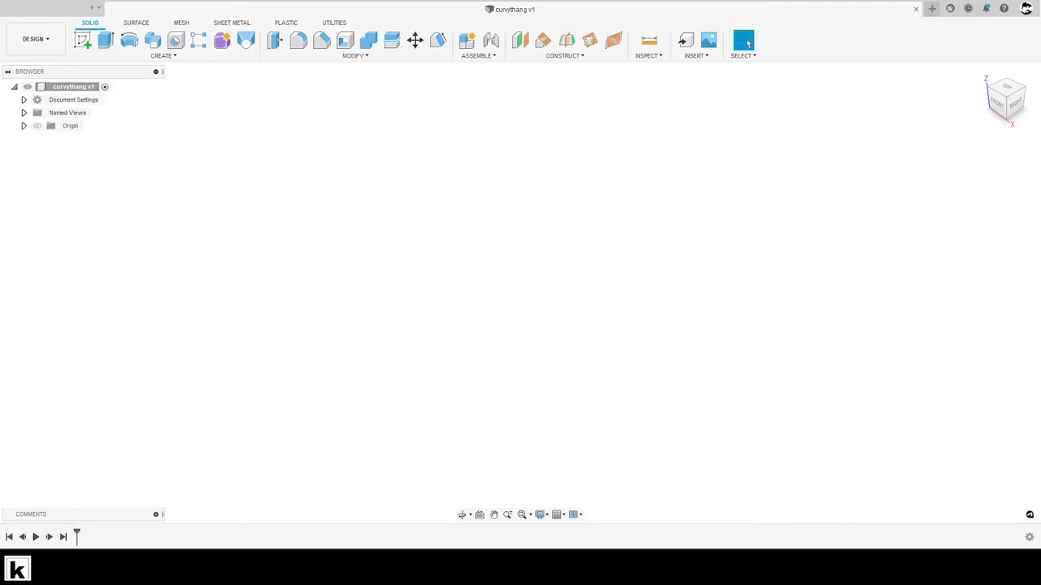
Switch to Snipping Tool and position the reference drawing window to examine the part's views and dimensions
mouse_move(836, 565)
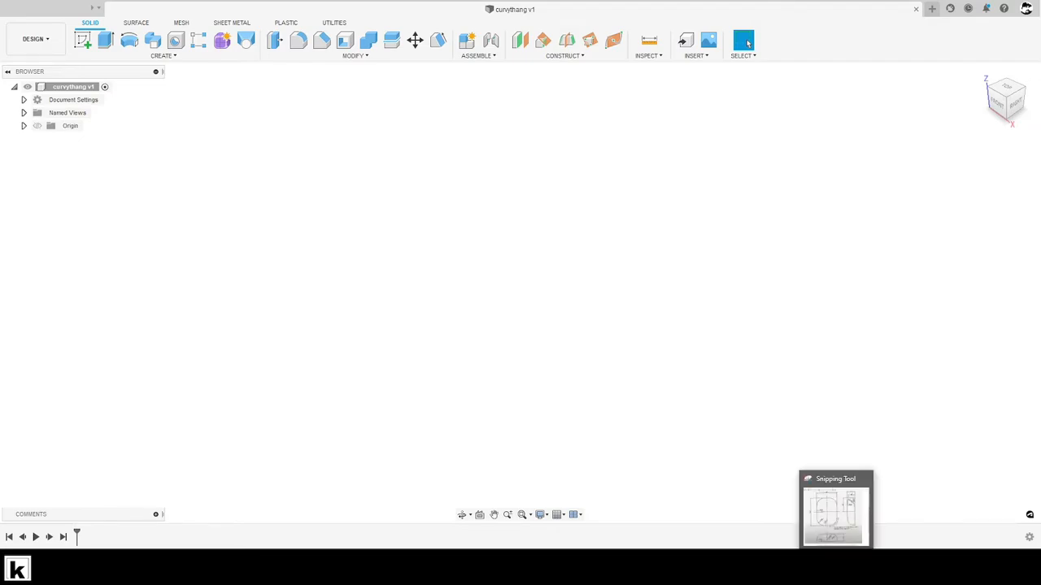
click(836, 564)
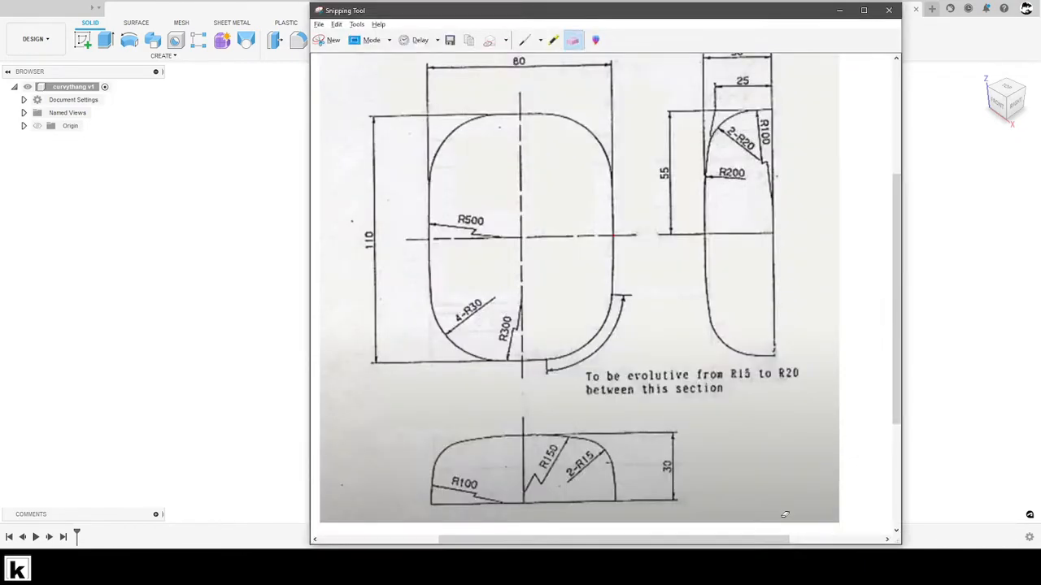
drag(526, 10, 524, 20)
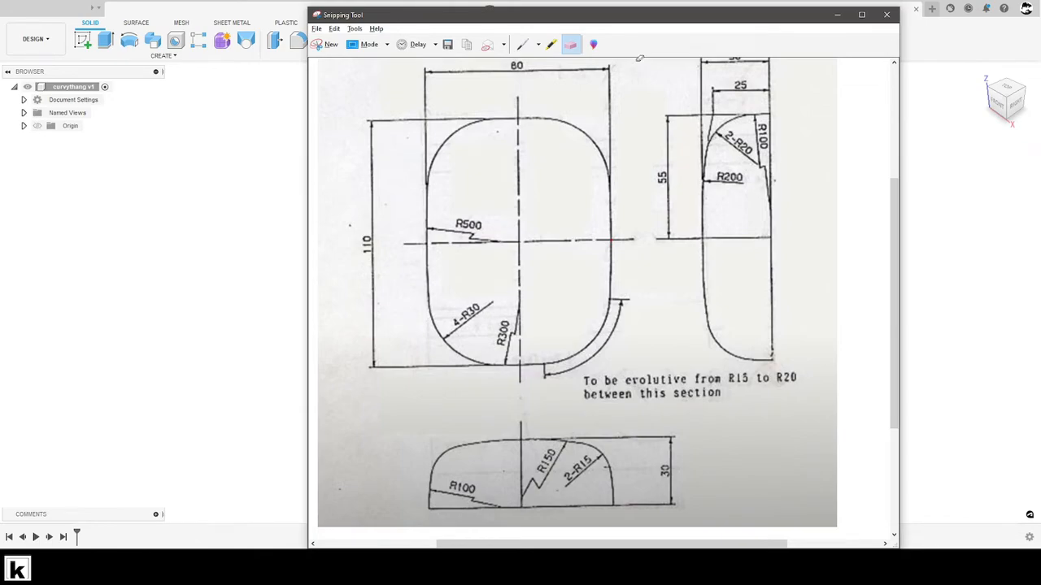
drag(679, 25, 696, 17)
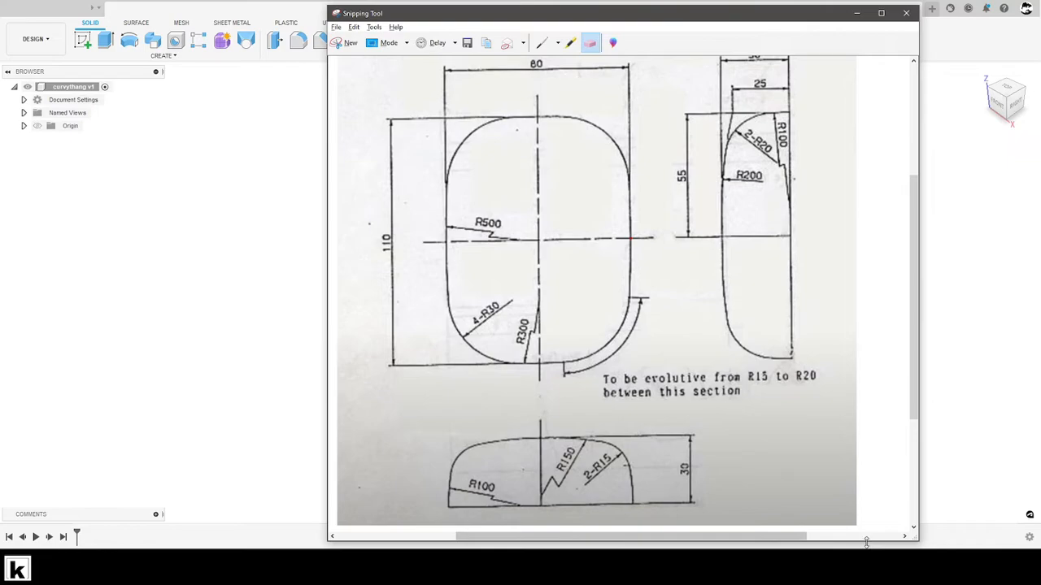
drag(867, 542, 866, 537)
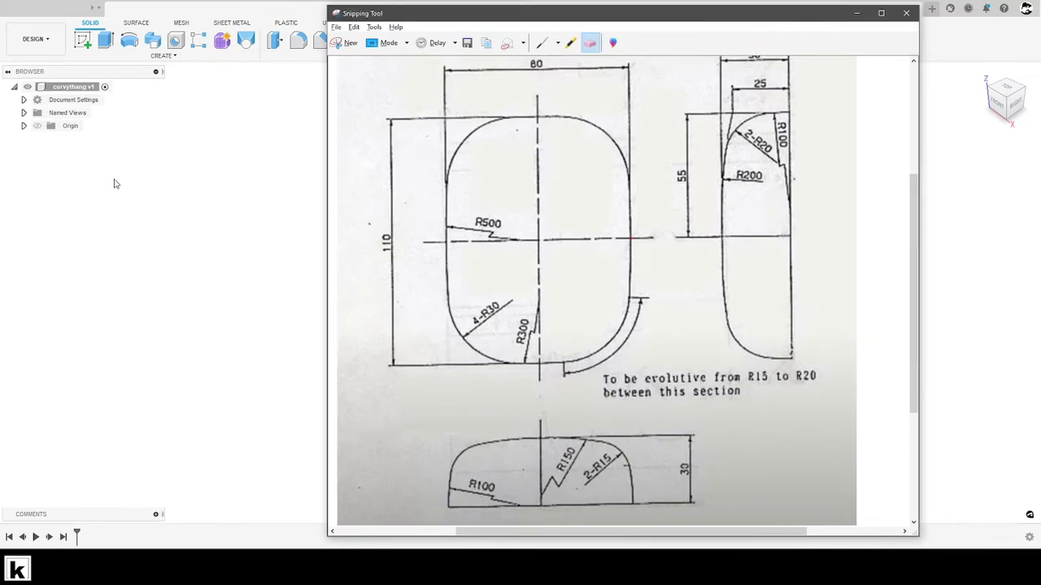
Start a sketch on the horizontal XY plane and draw separate vertical and horizontal lines near the origin
click(82, 45)
click(584, 302)
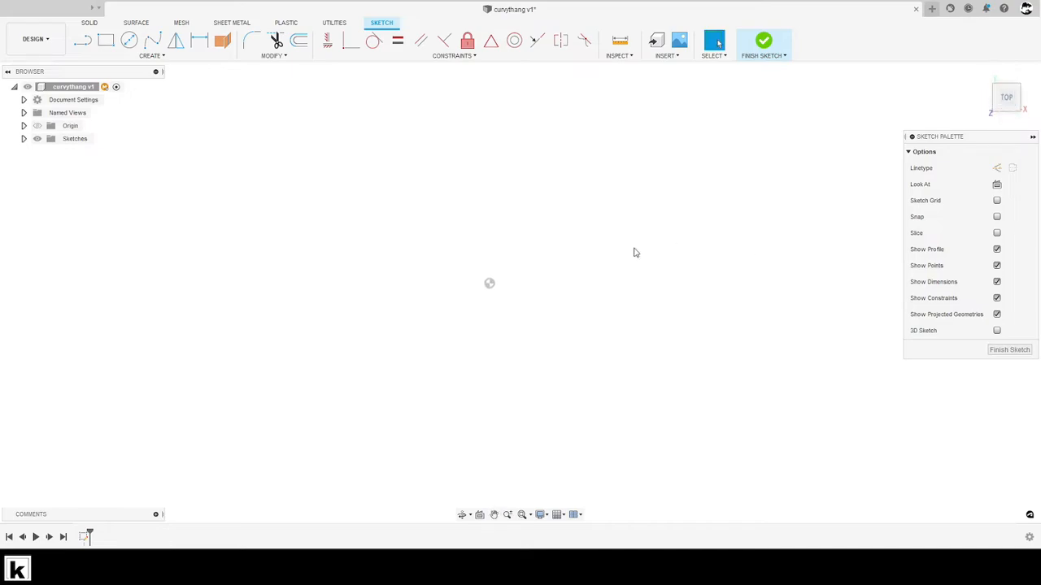
key(l)
click(471, 195)
click(462, 361)
key(Escape)
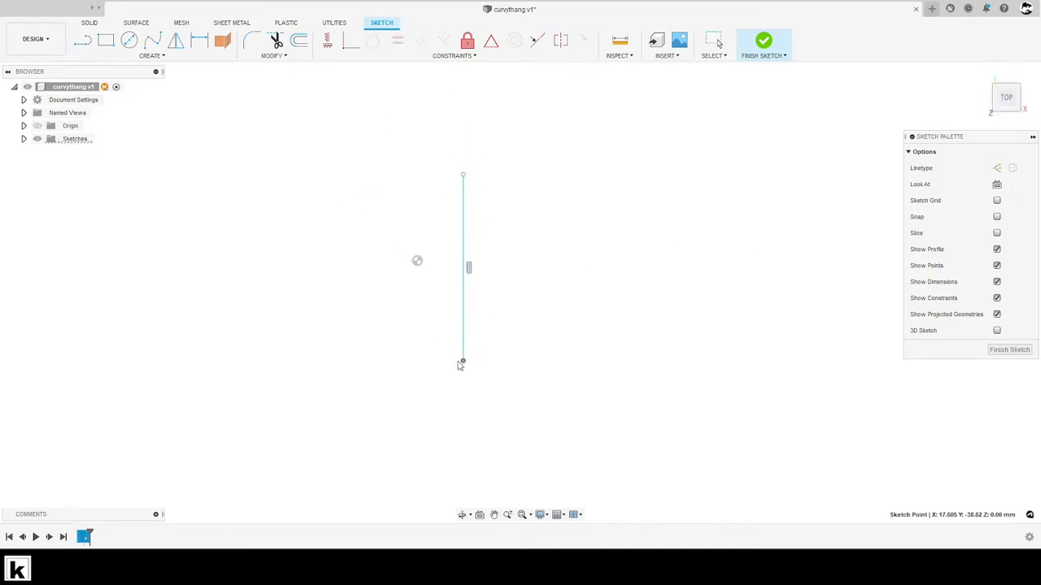
key(l)
click(497, 290)
click(651, 290)
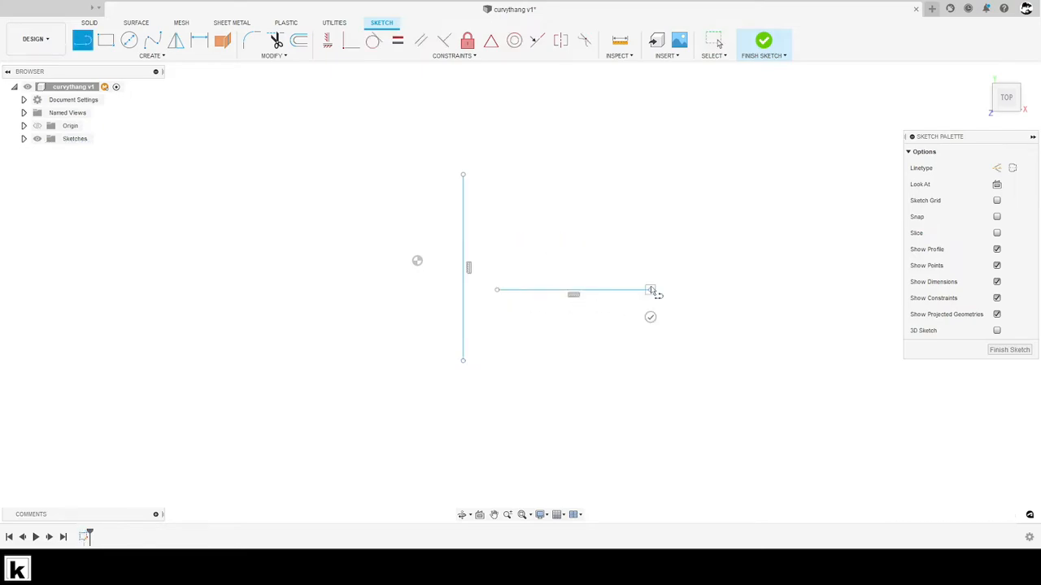
key(Escape)
Constrain the midpoints of the horizontal and vertical lines to the origin
click(491, 41)
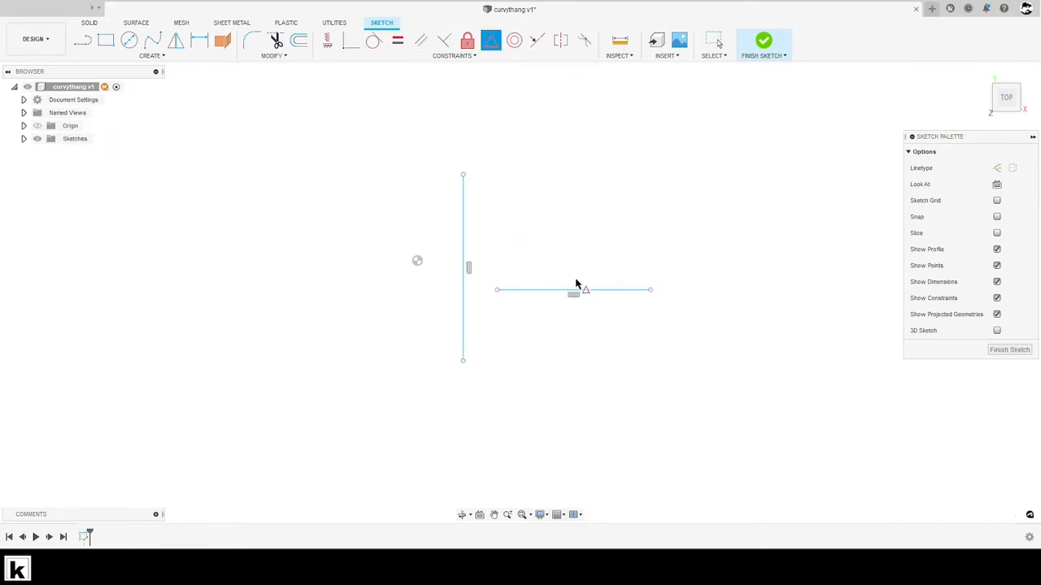
click(417, 261)
click(579, 291)
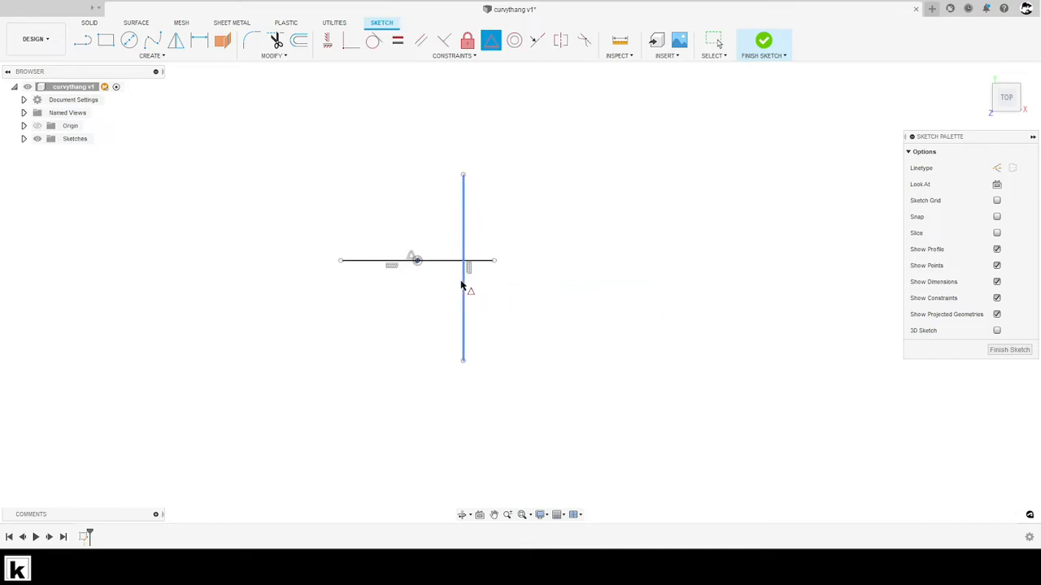
click(417, 262)
click(465, 286)
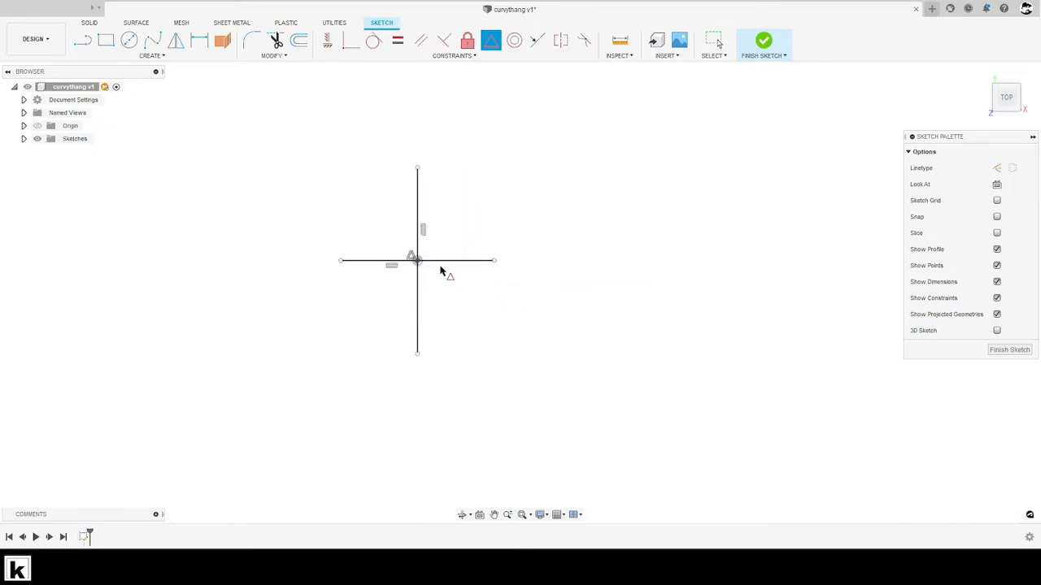
key(Escape)
Convert both crossing lines to construction geometry
click(442, 262)
key(x)
click(418, 293)
key(x)
click(456, 293)
Dimension the vertical construction line to 110 mm, checking the overall height in the reference drawing
key(d)
click(422, 298)
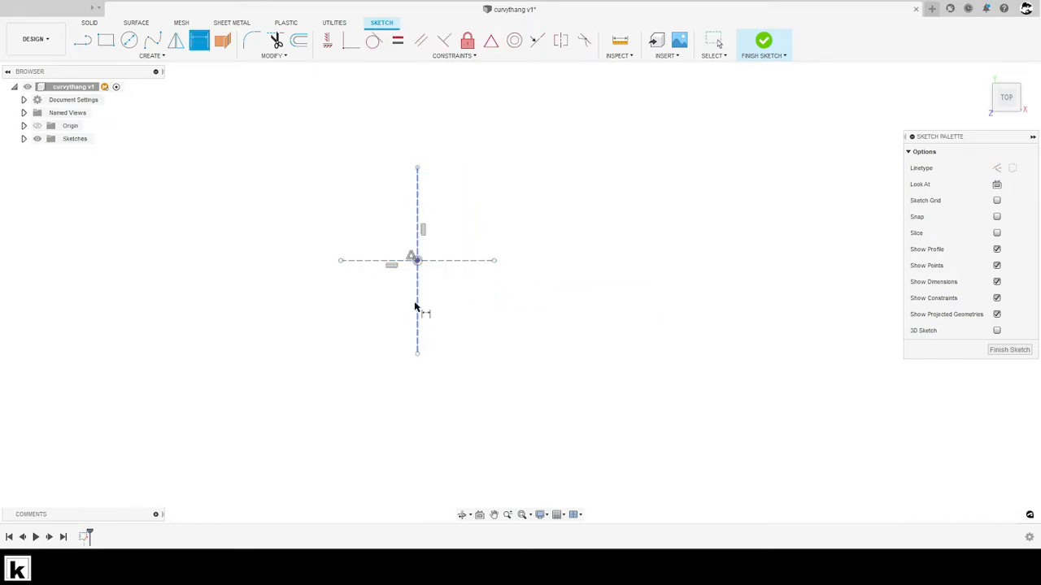
key(alt+Tab)
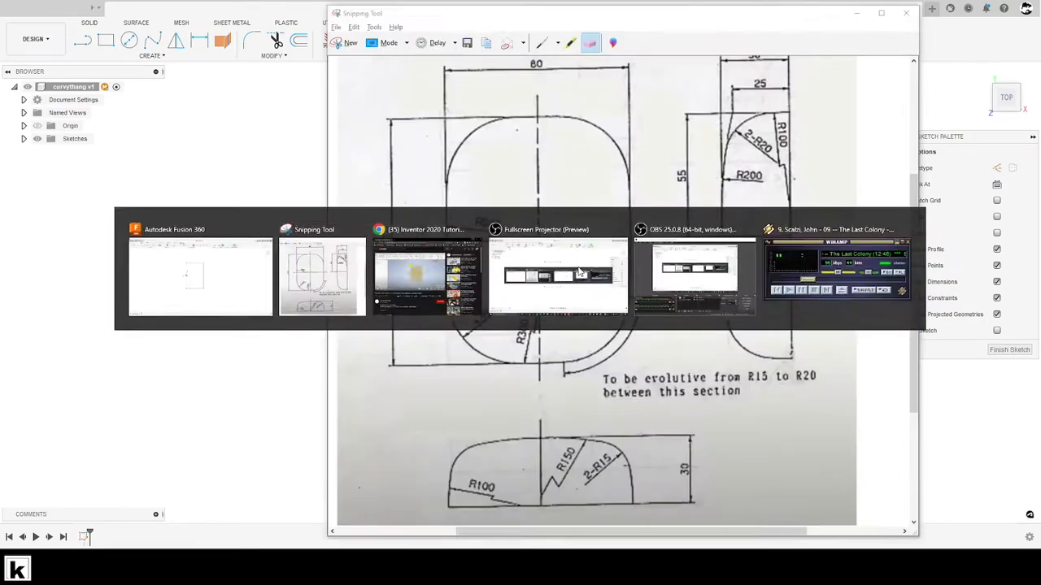
key(alt+Tab)
text(11)
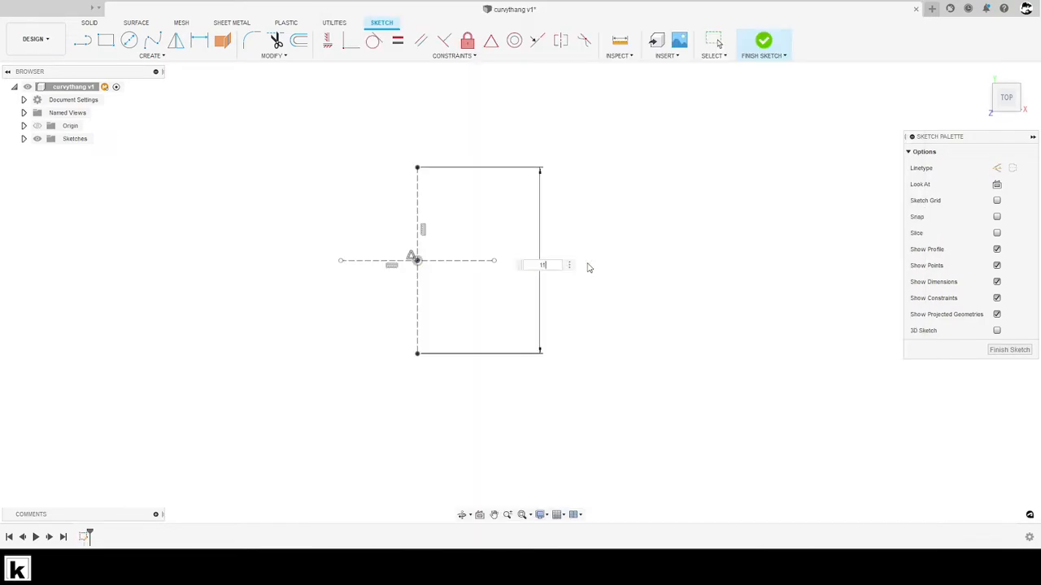
text(0)
key(Return)
Dimension the horizontal construction line to 80 mm, highlighting the 80 and 110 sizes on the reference drawing, and finish the sketch
click(479, 261)
click(475, 280)
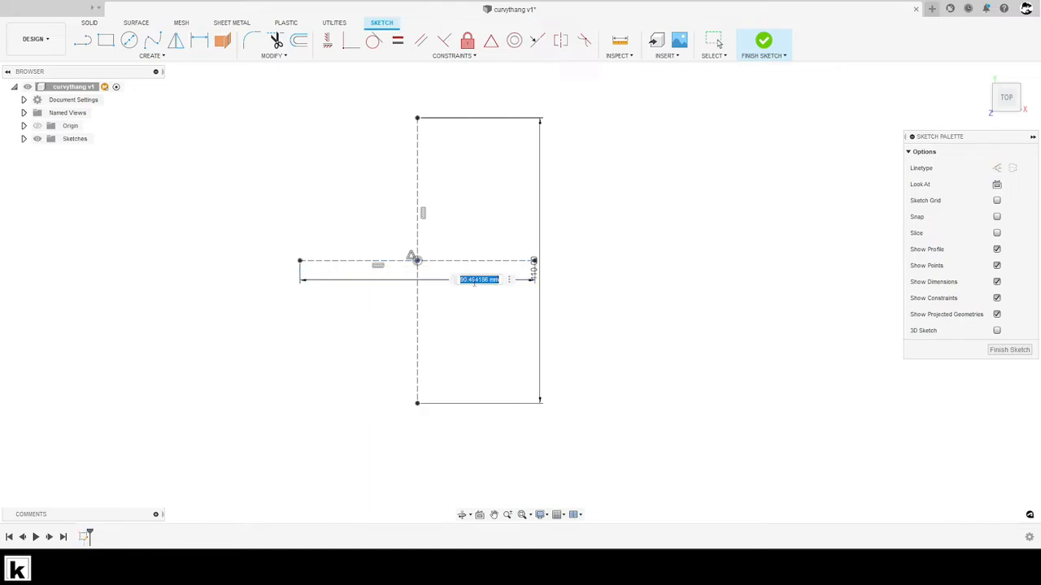
key(alt+Tab)
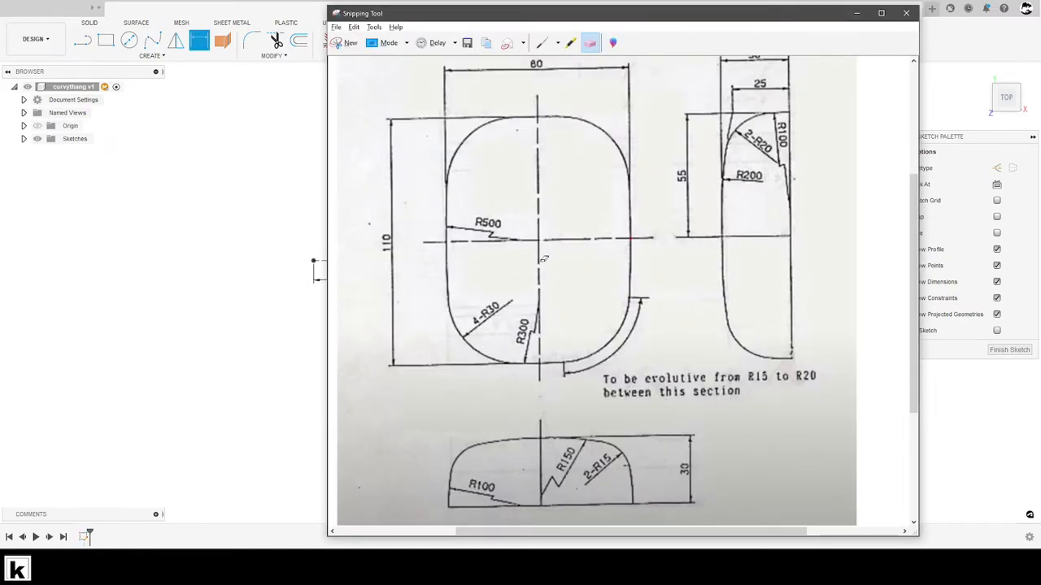
click(571, 42)
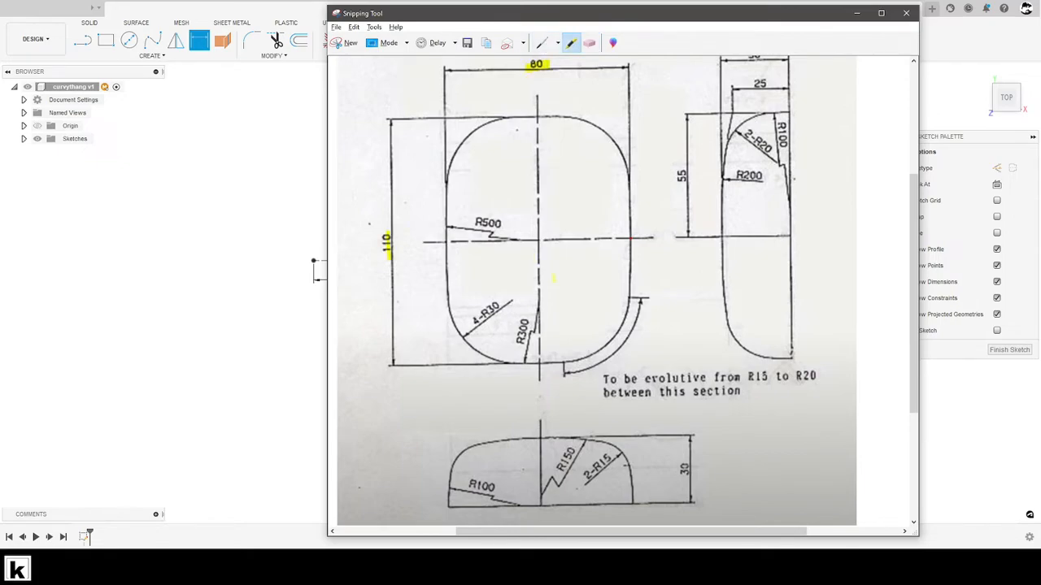
key(alt+Tab)
text(80)
key(Return)
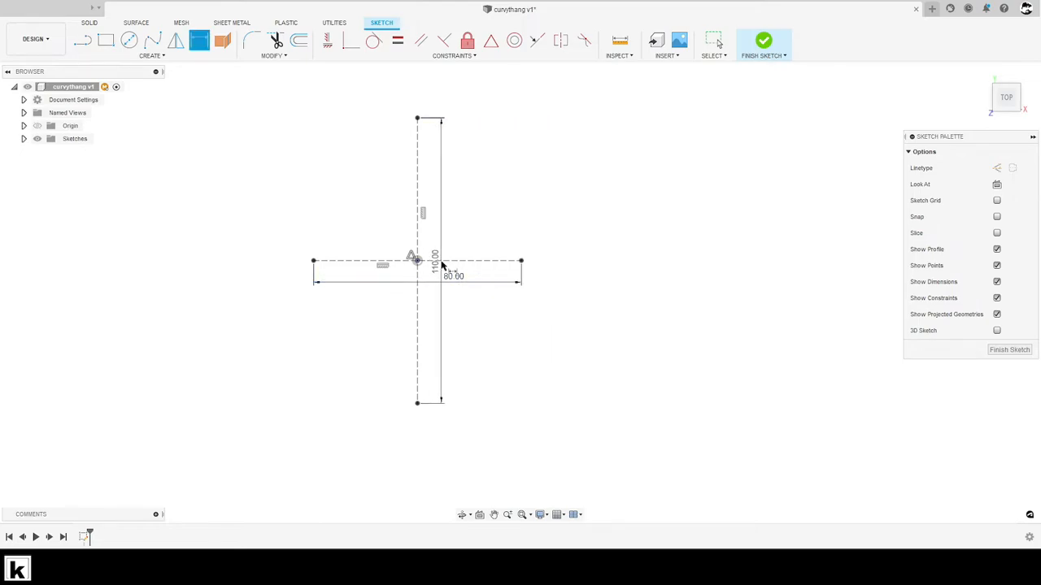
middle_drag(441, 262, 467, 248)
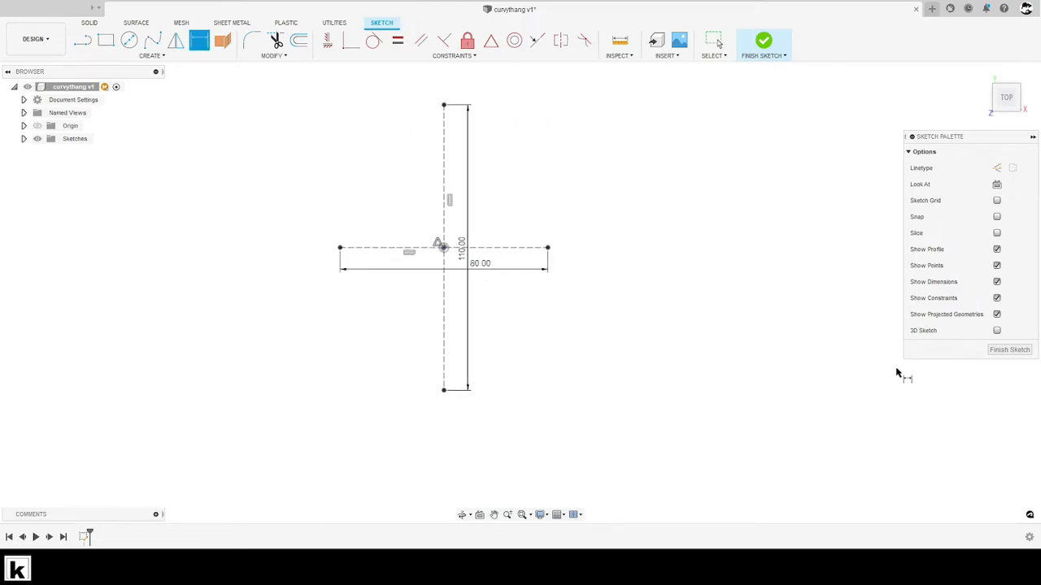
click(1009, 350)
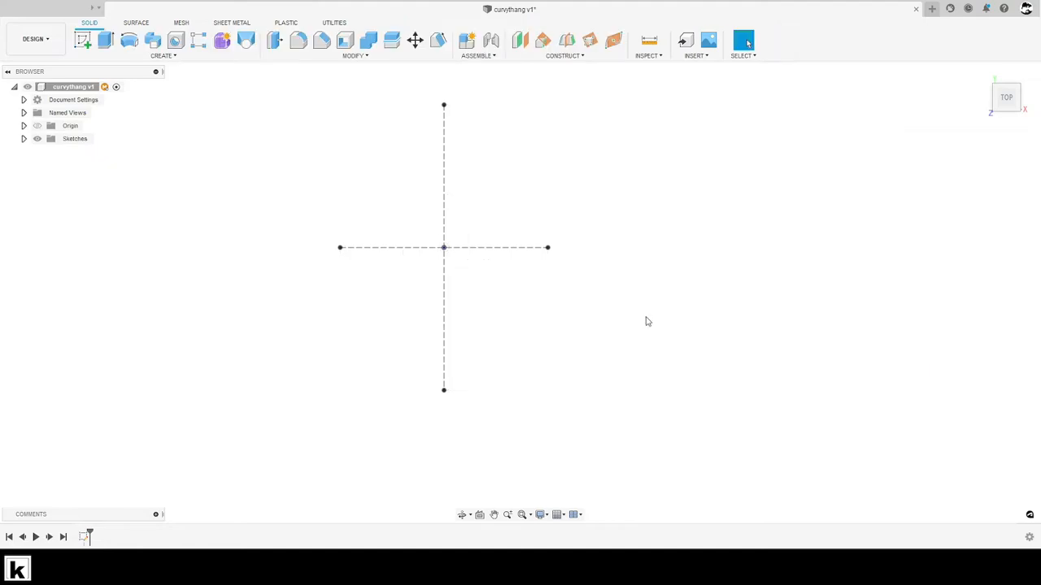
Start a second sketch on the same plane, project the four endpoints of the construction cross, and expand the Sketches folder
click(82, 39)
click(488, 216)
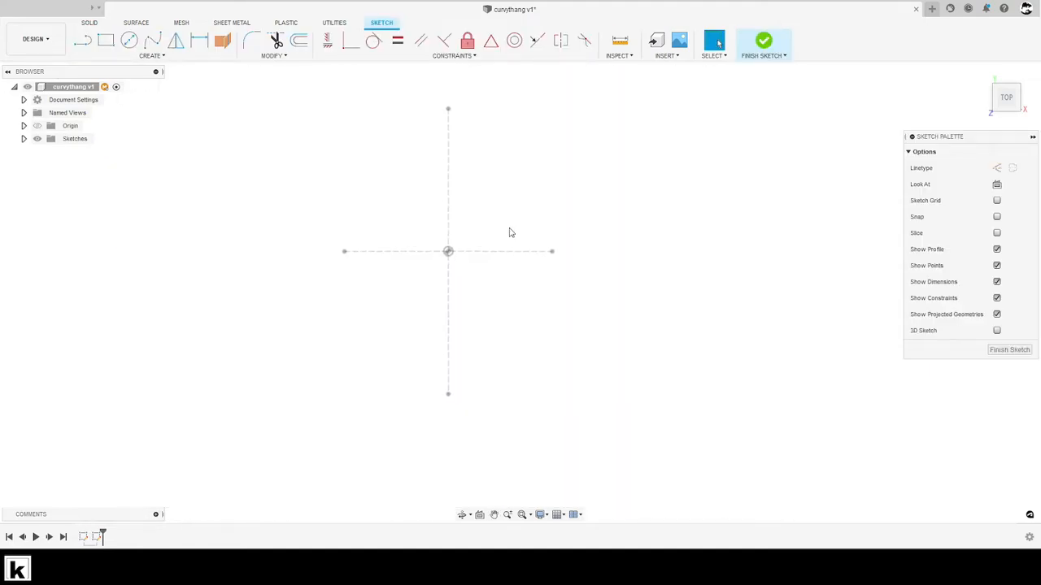
key(p)
click(546, 251)
click(345, 253)
click(449, 395)
click(449, 111)
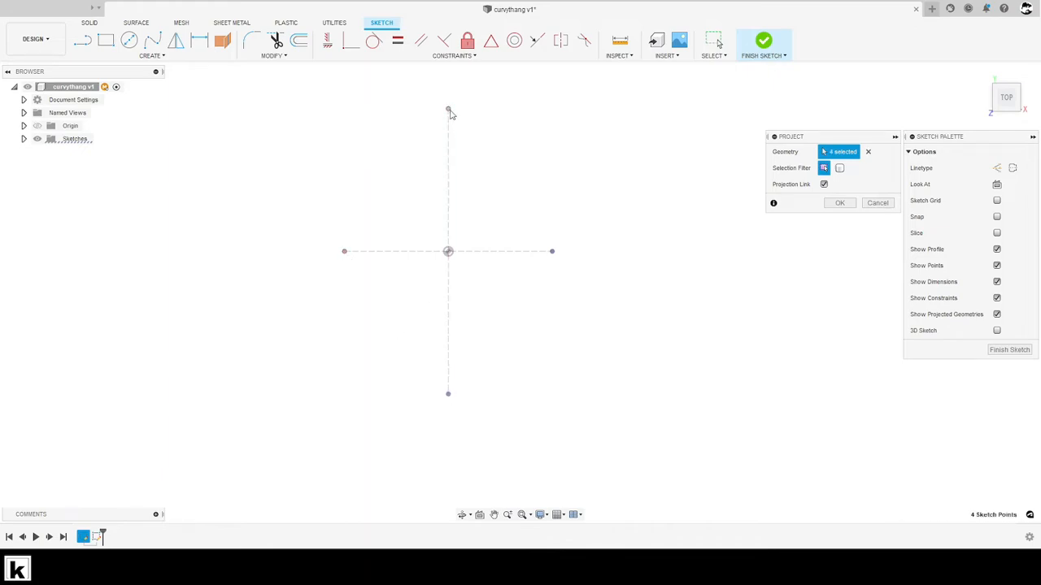
key(Return)
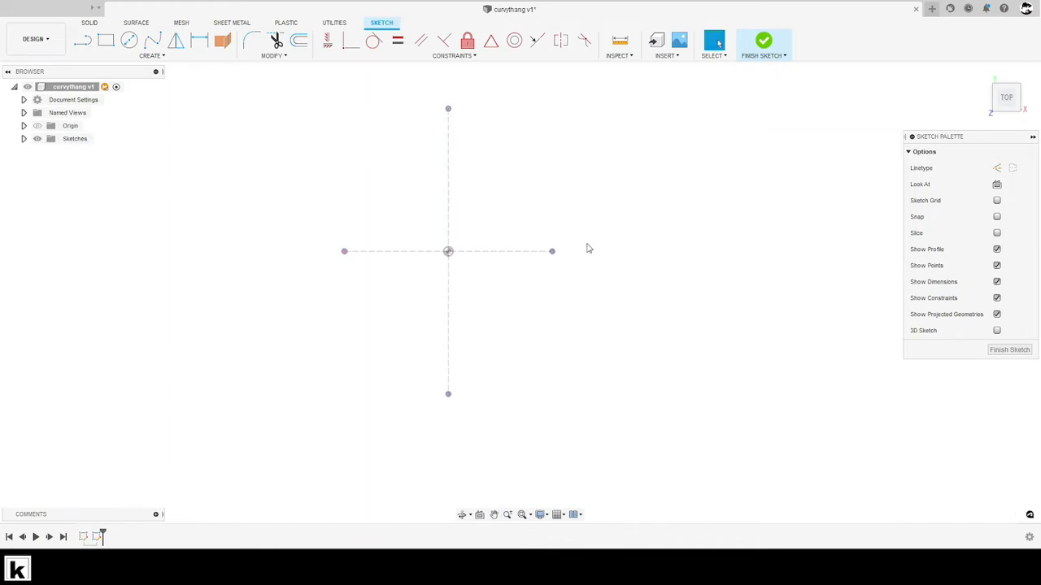
key(p)
key(Escape)
click(24, 139)
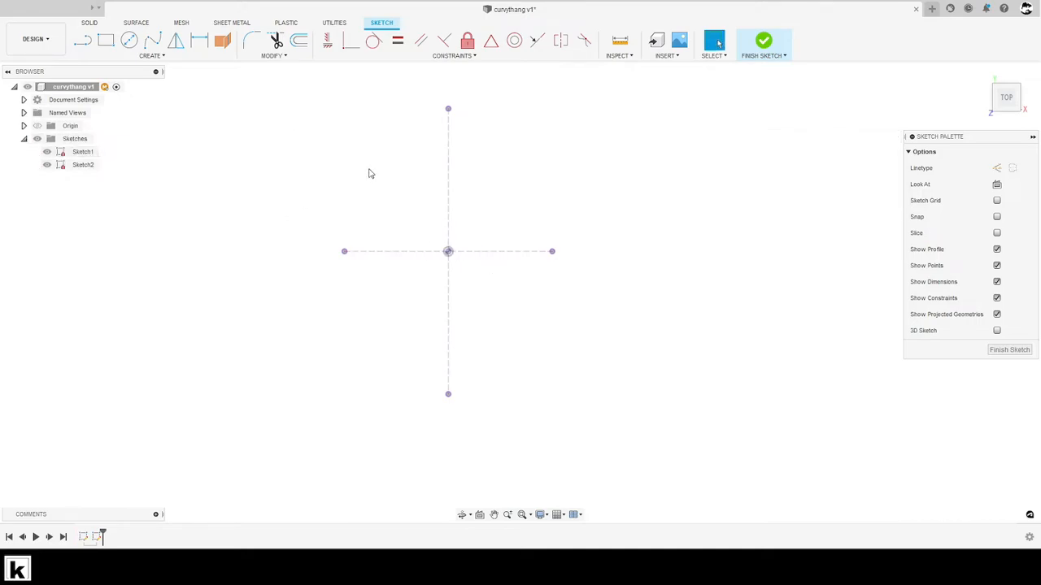
middle_drag(633, 285, 664, 311)
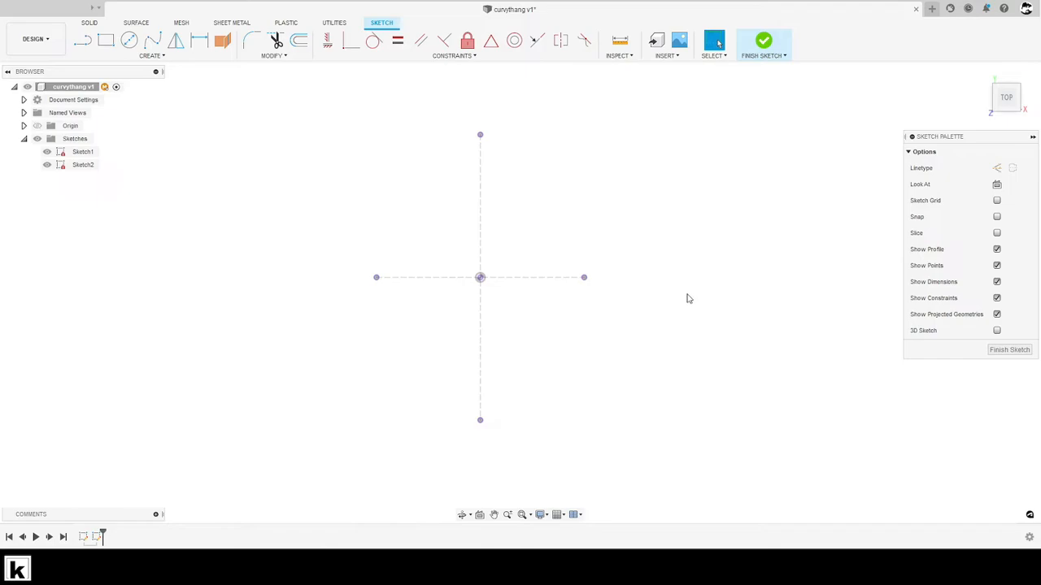
Draw two three-point arcs beside the construction cross, one bulging upward at about 70 mm radius and one bulging rightward at about 63 mm
key(s)
click(757, 317)
click(587, 197)
click(743, 197)
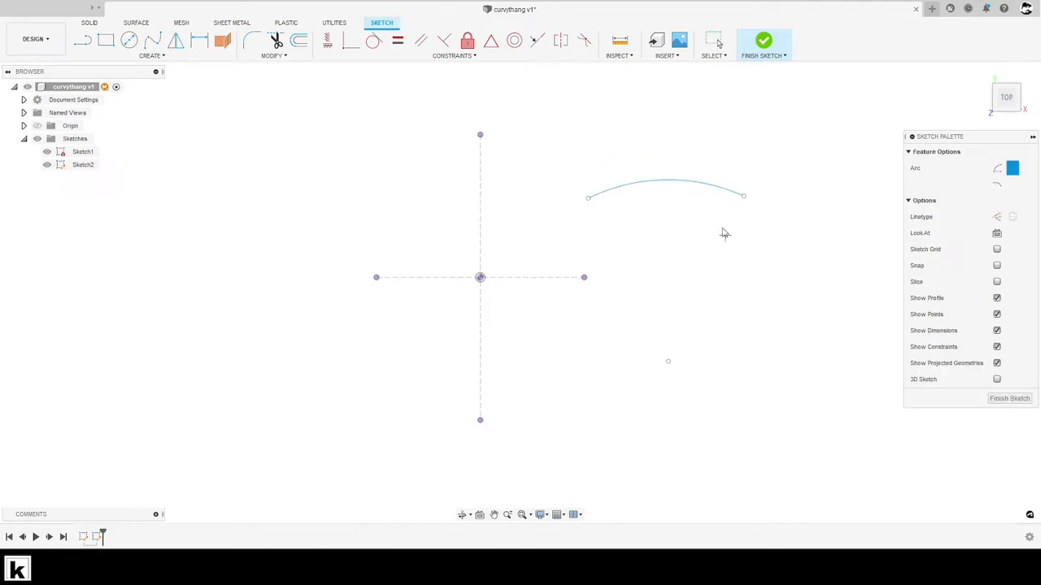
click(700, 310)
click(707, 297)
key(Escape)
Join the two endpoints of each arc with a straight chord line
key(l)
click(672, 187)
key(Escape)
key(l)
click(561, 236)
click(717, 235)
key(Escape)
Convert both chord lines to construction geometry
click(678, 270)
key(x)
click(639, 236)
key(x)
key(Escape)
Constrain the arcs' midpoints to the projected upper and right endpoints, and stretch the right arc by its upper end
click(491, 41)
click(618, 220)
click(454, 173)
click(695, 268)
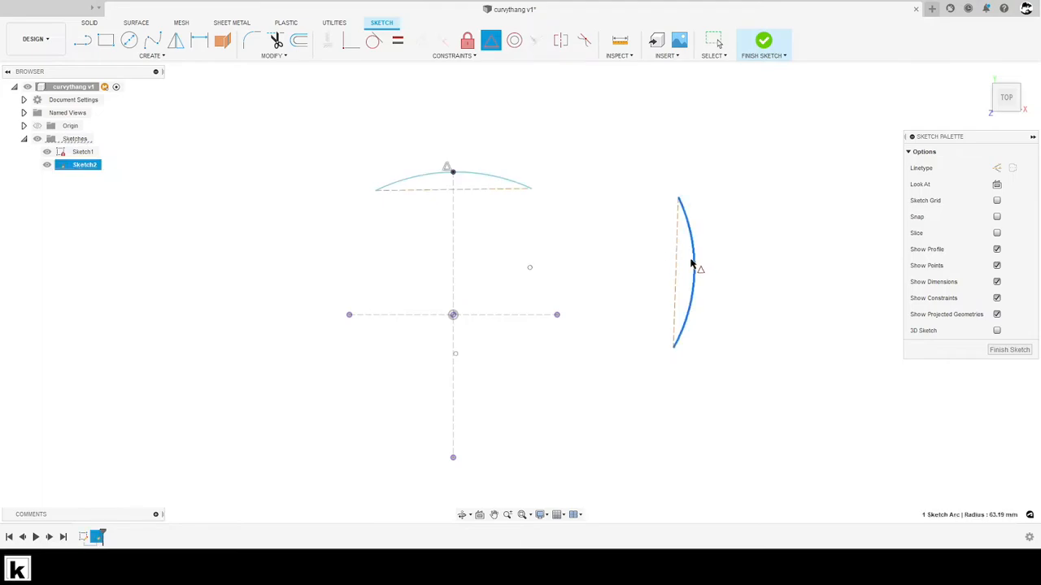
click(557, 315)
middle_drag(596, 333, 613, 321)
key(Escape)
drag(561, 229, 530, 163)
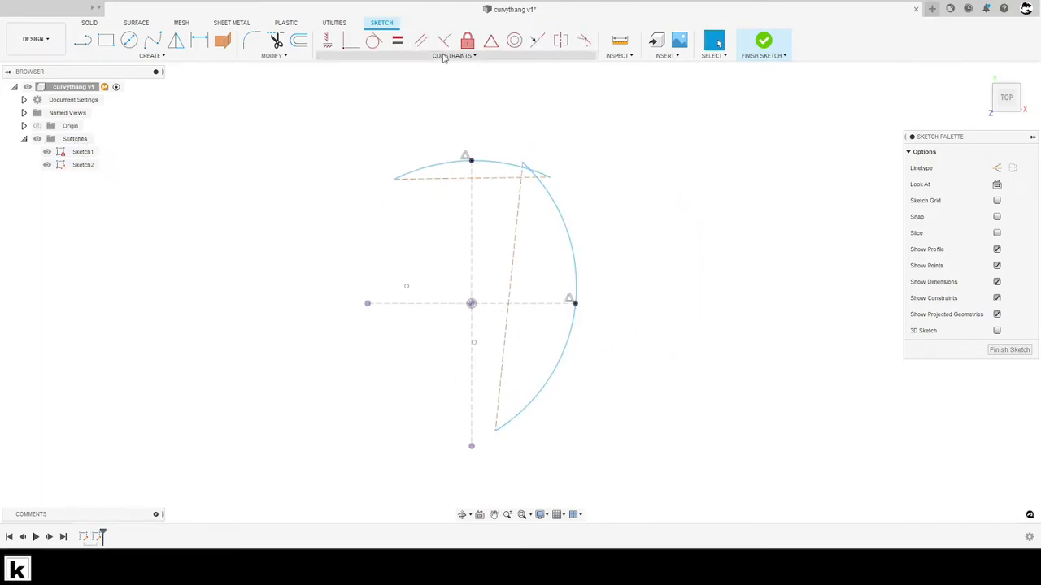
Try to make the upper arc's chord horizontal with a Horizontal/Vertical constraint
click(328, 41)
click(423, 179)
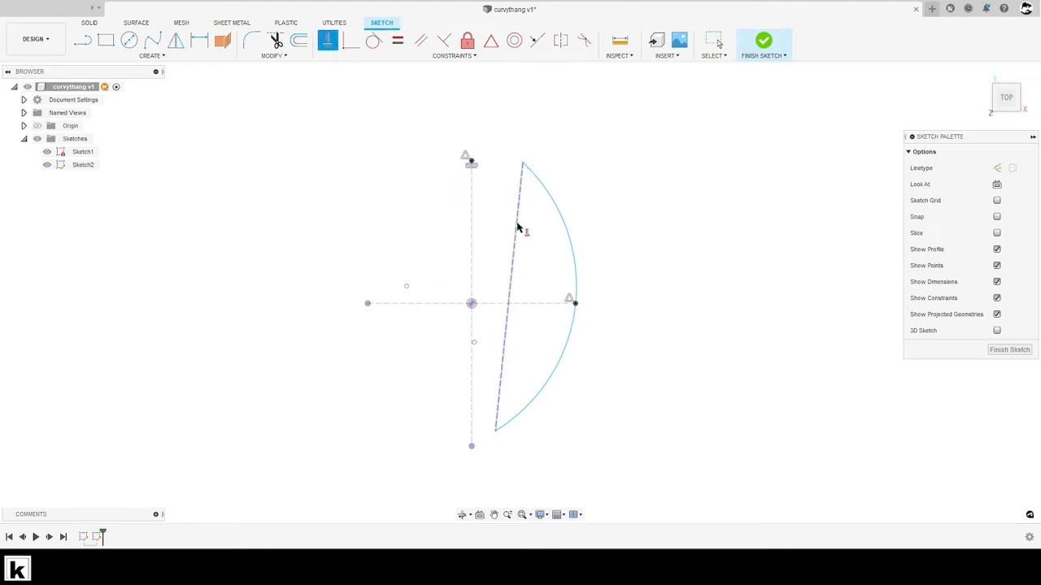
key(Escape)
Dimension the upper arc's radius to 300 mm, checking the value in the reference drawing
key(d)
click(440, 168)
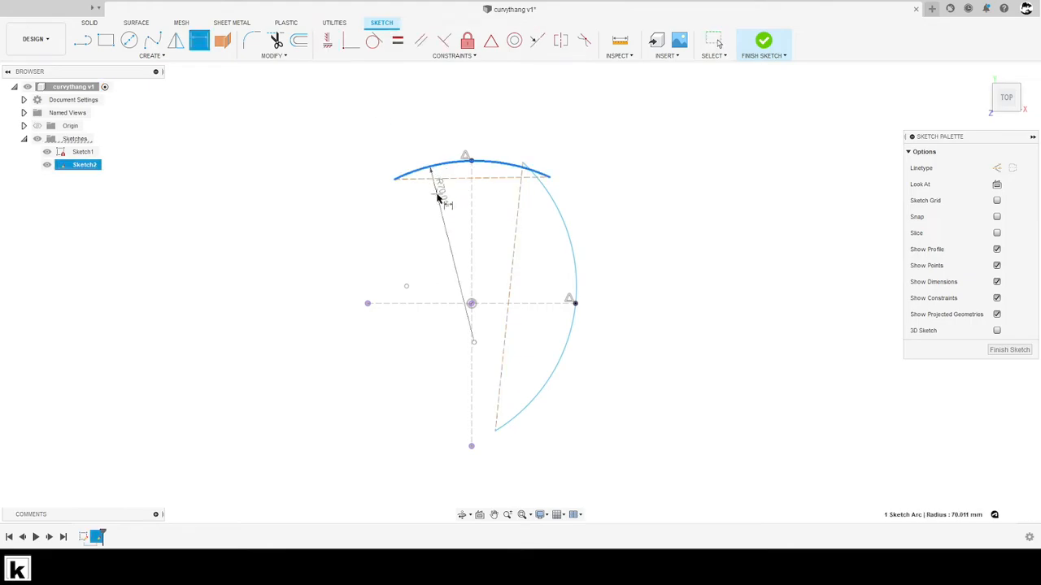
key(alt+Tab)
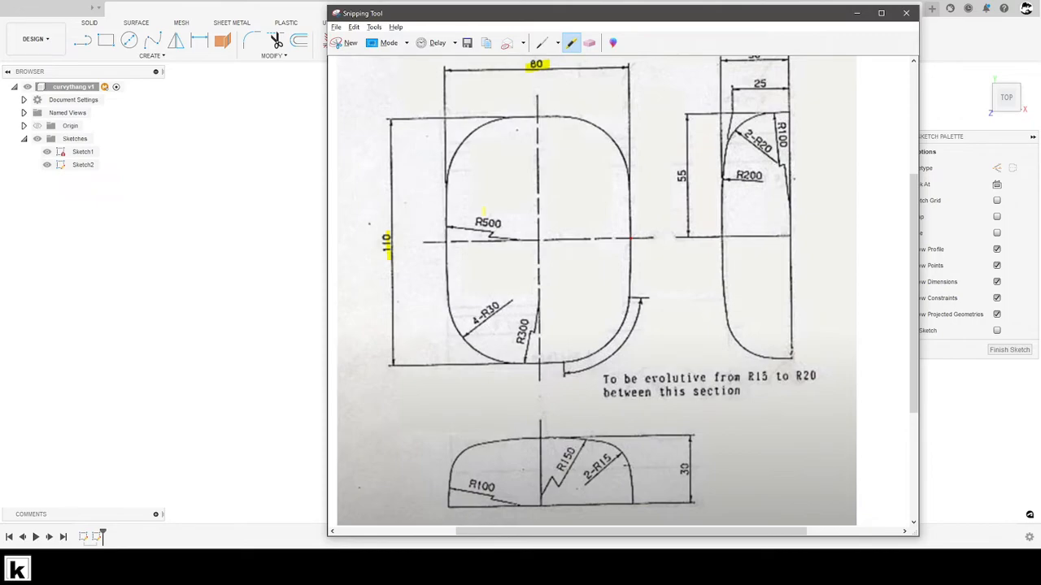
key(alt+Tab)
click(484, 216)
key(BackSpace)
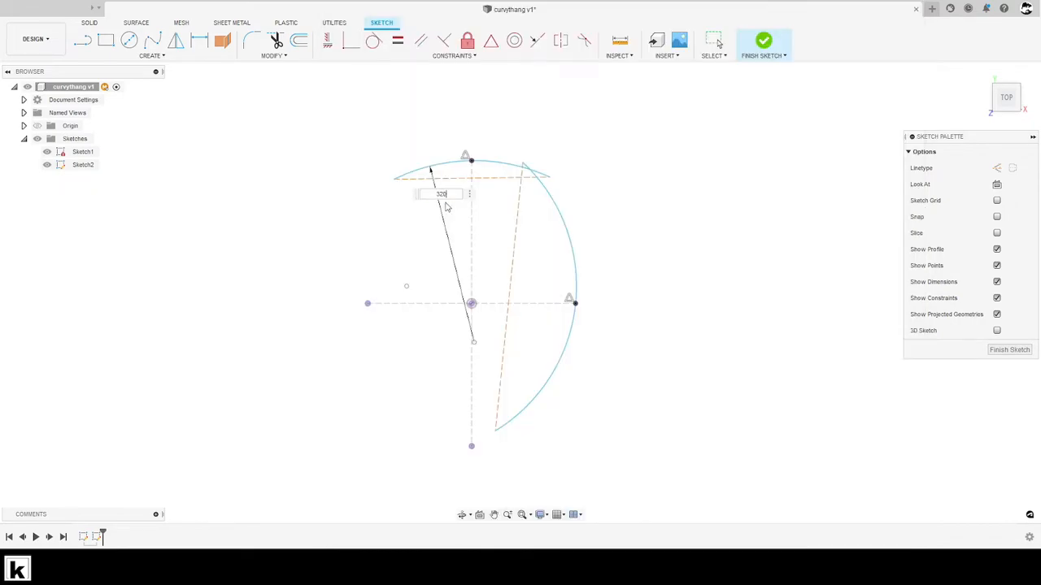
key(Return)
Dimension the right arc's radius to 500 mm and move its dimension label closer to the construction cross
click(562, 199)
click(553, 195)
text(500)
key(Return)
key(Escape)
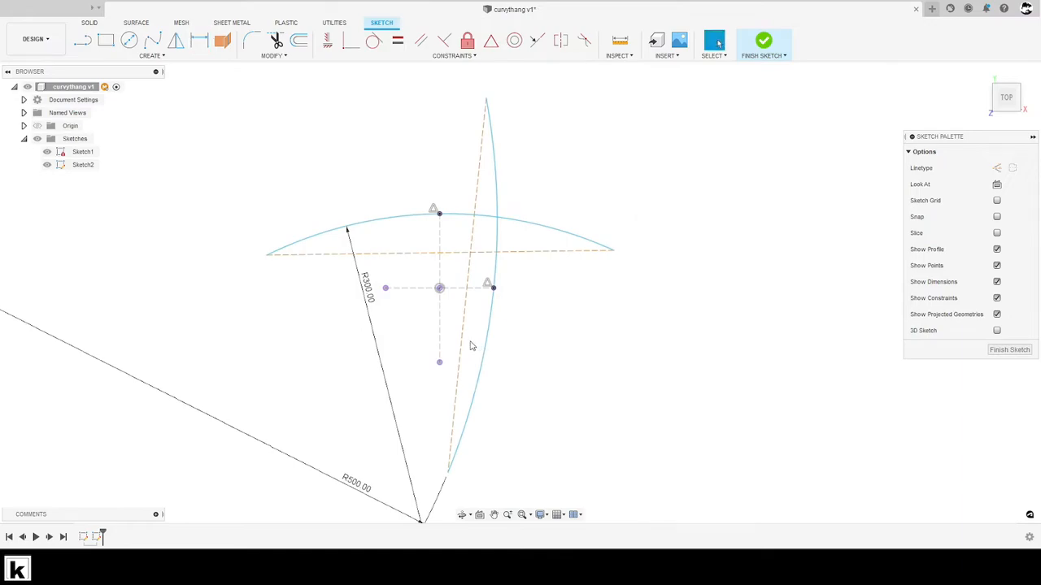
drag(359, 486, 405, 320)
Constrain the right arc's chord vertical and the upper arc's chord horizontal with the Horizontal/Vertical constraint
middle_drag(442, 221, 486, 269)
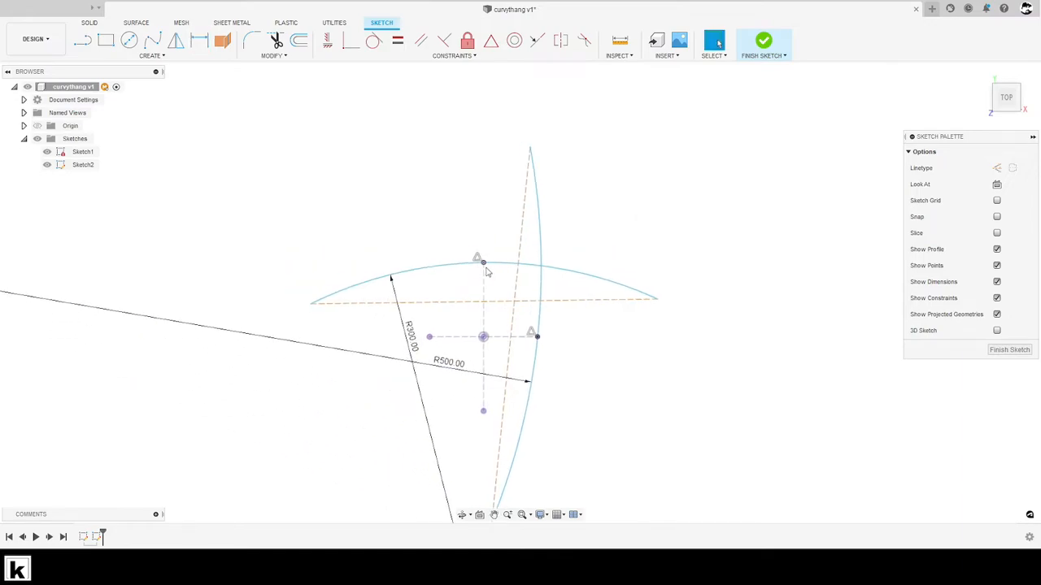
scroll(486, 274, up, 3)
click(543, 222)
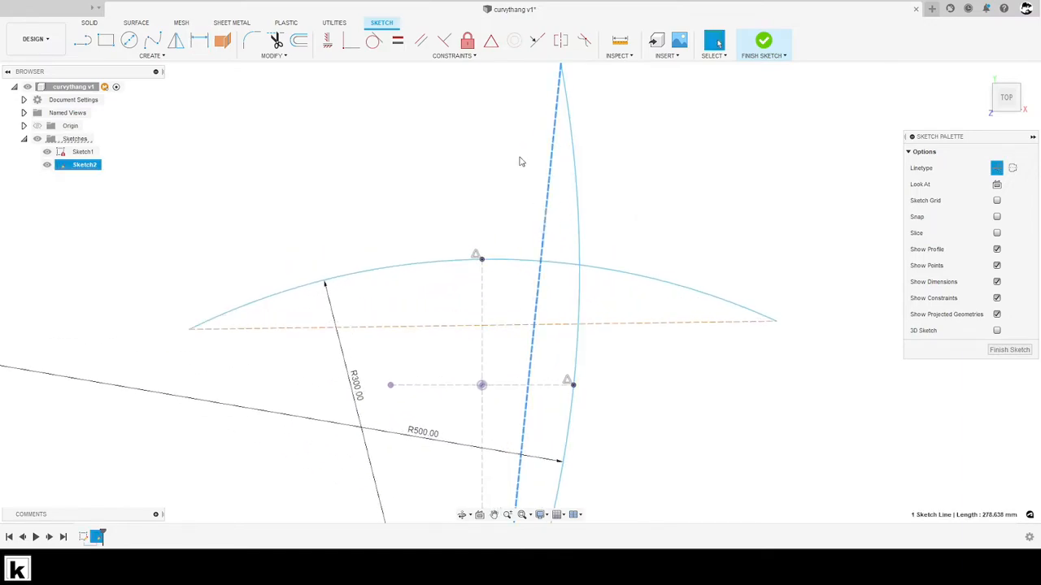
click(330, 41)
click(460, 327)
middle_drag(514, 292, 511, 212)
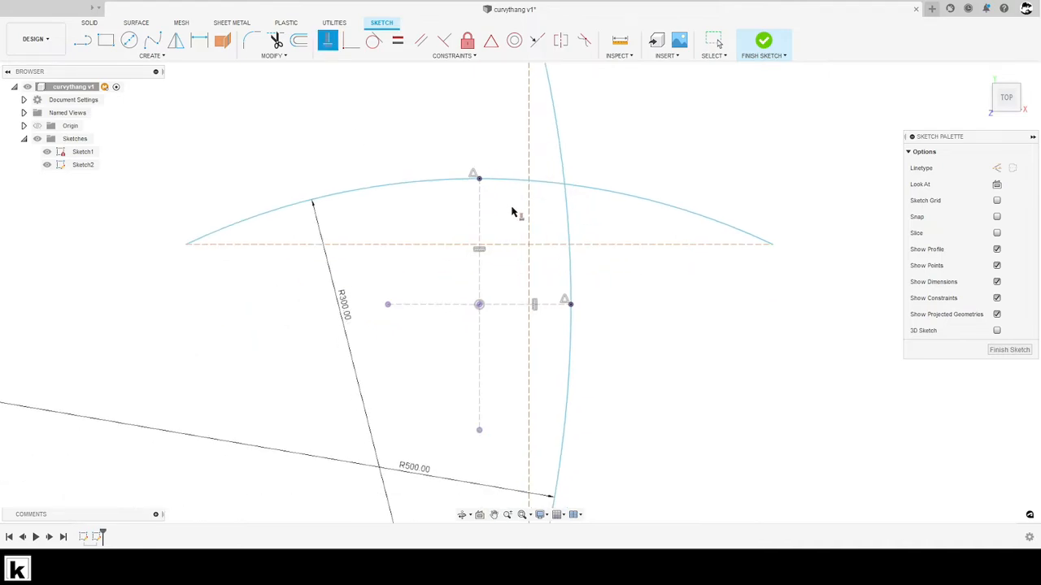
key(Escape)
Shorten the upper arc by its right end and move the R500 dimension label closer to the horizontal construction line
drag(771, 245, 624, 197)
middle_drag(601, 214, 629, 282)
drag(580, 261, 589, 285)
middle_drag(604, 314, 600, 248)
scroll(596, 248, down, 3)
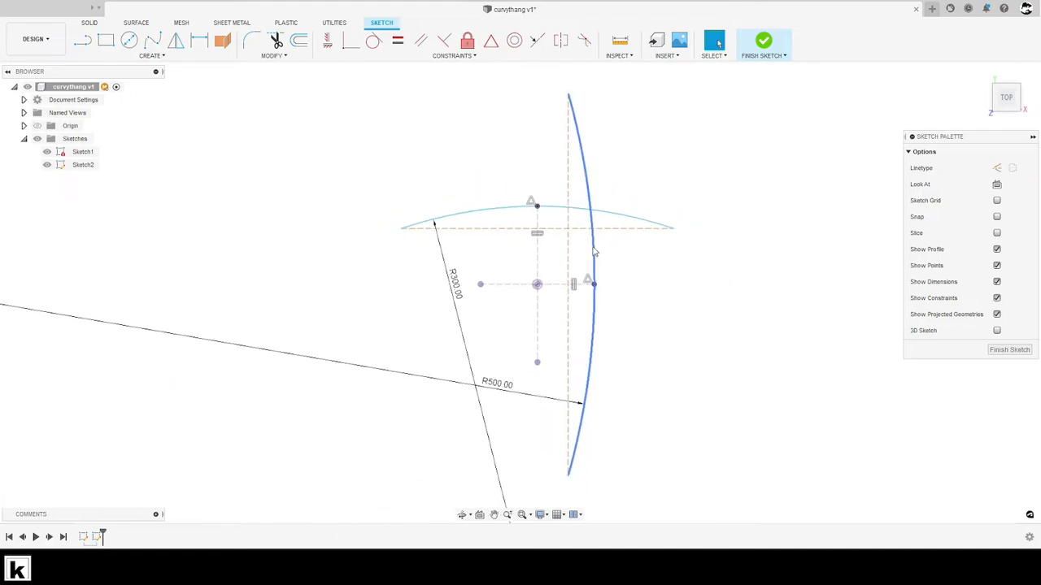
scroll(595, 230, up, 2)
drag(475, 429, 472, 324)
click(589, 191)
click(580, 210)
click(564, 208)
click(580, 233)
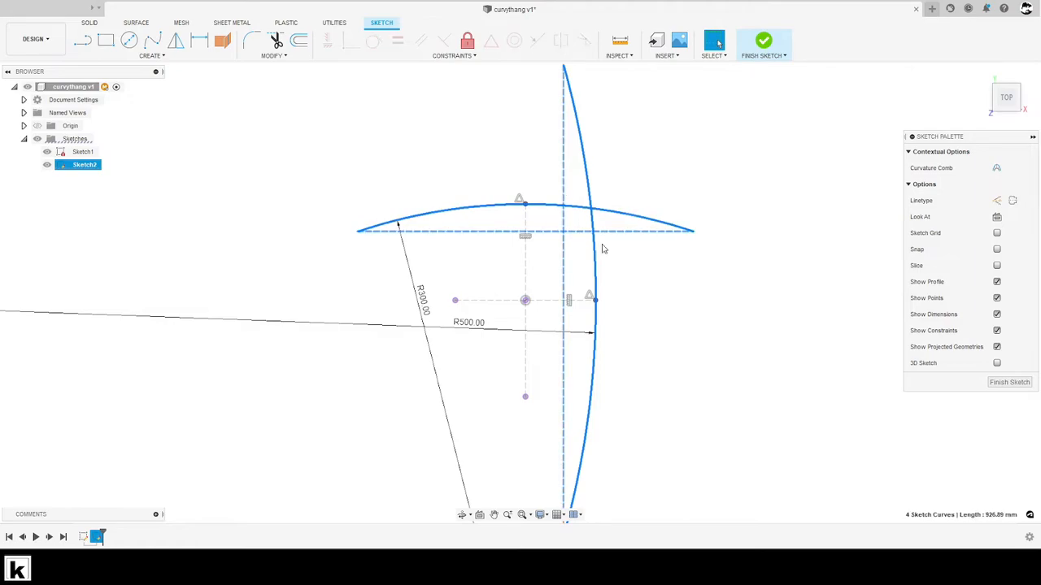
middle_drag(680, 286, 677, 268)
key(m)
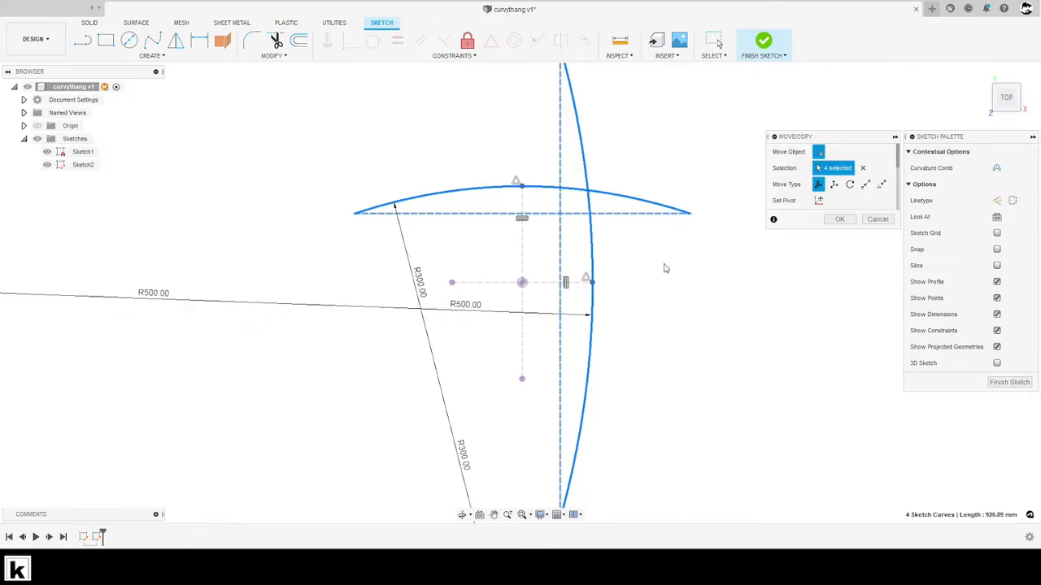
key(Escape)
Circular-pattern the upper and right arcs around the construction cross's centre with a quantity of 2
click(150, 55)
click(155, 214)
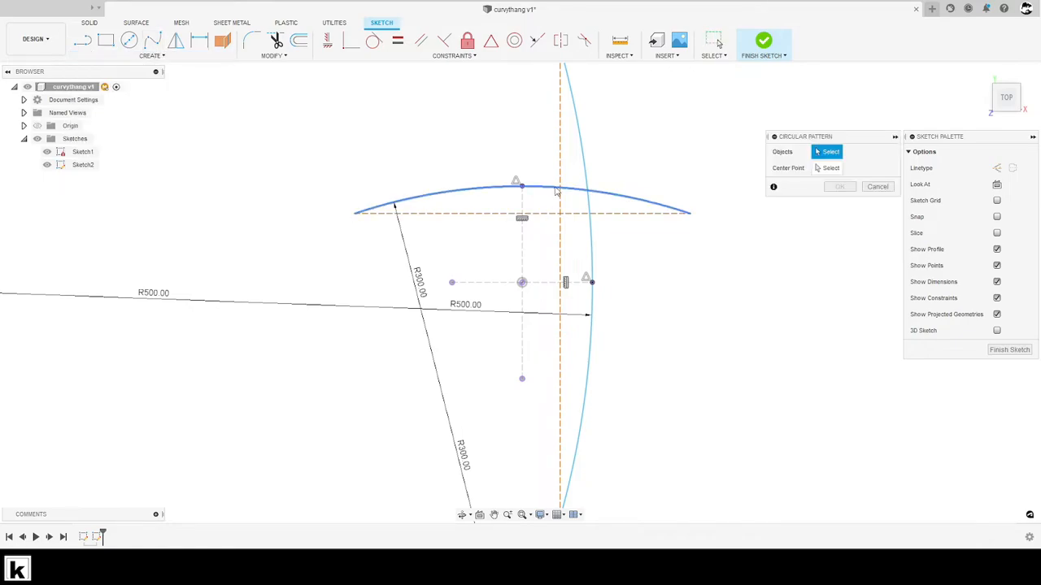
click(566, 190)
click(583, 179)
click(828, 169)
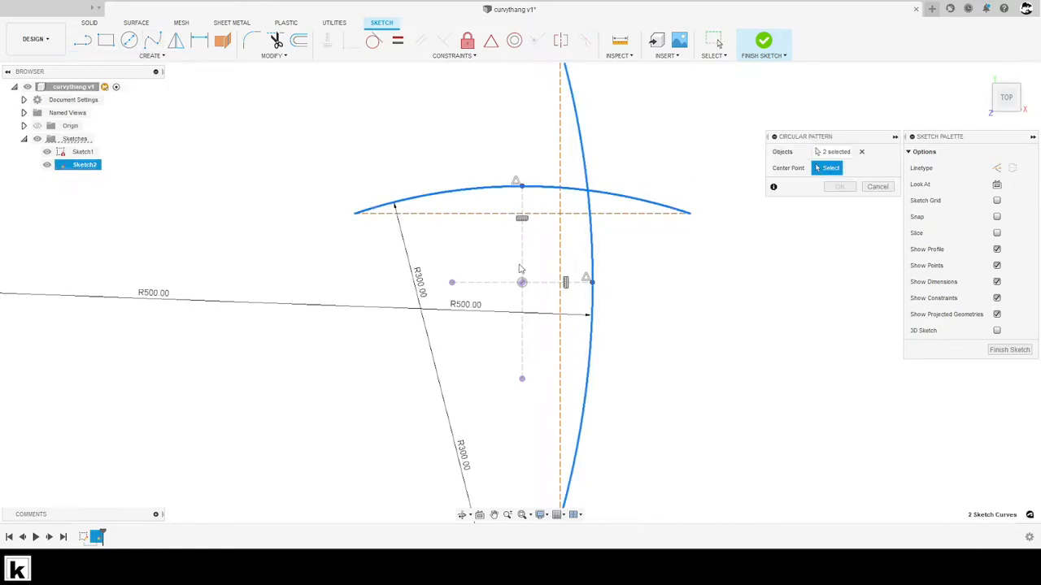
click(522, 283)
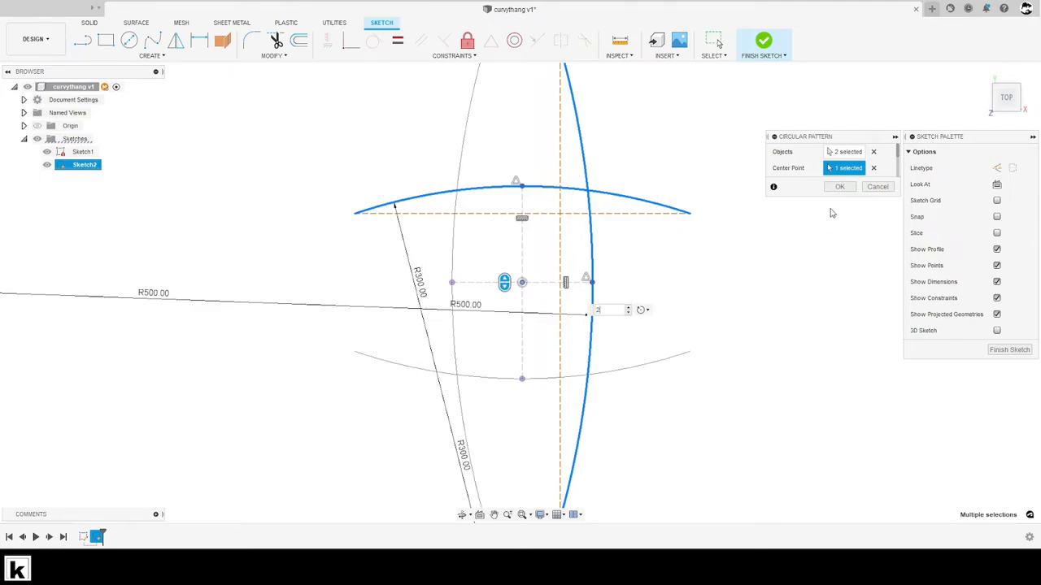
click(841, 187)
Try a Coincident constraint between the right arc's upper end and the upper arc's right end, and undo it
middle_drag(529, 157, 420, 182)
click(355, 45)
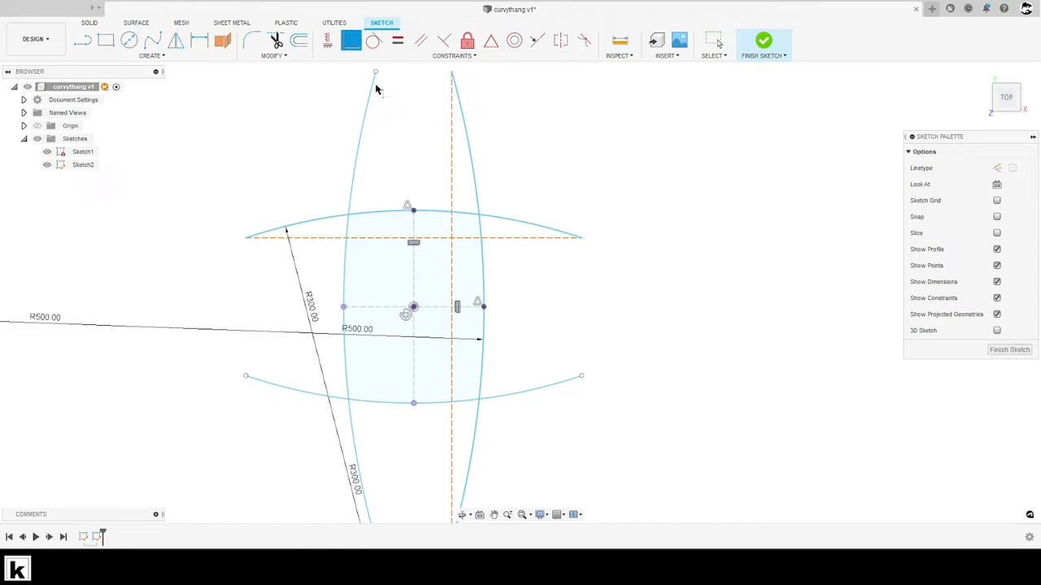
middle_drag(456, 77, 470, 121)
click(466, 115)
click(597, 285)
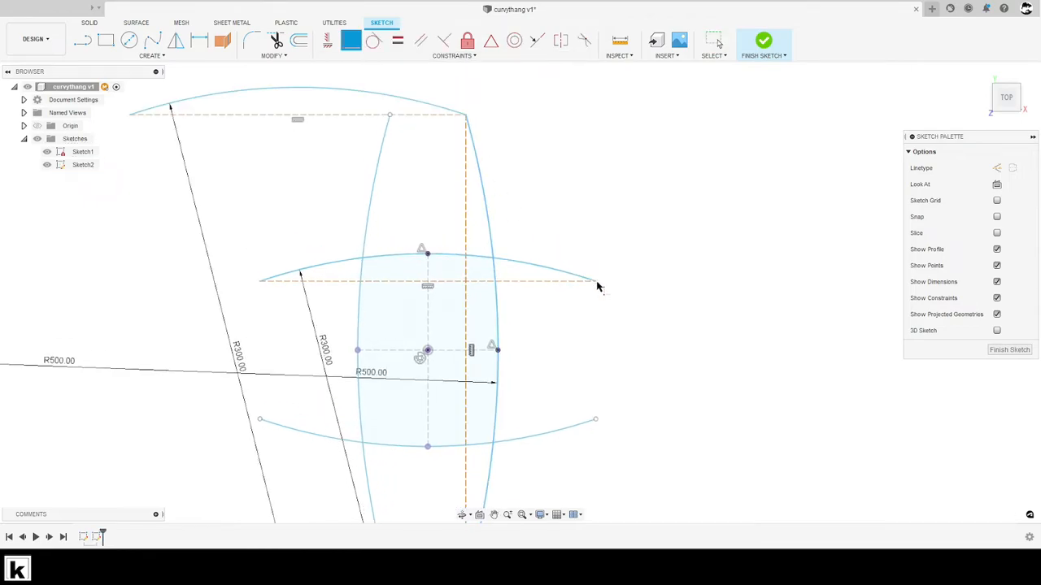
key(Escape)
key(ctrl+z)
Undo the last sketch changes back to before the circular pattern of the two arcs
middle_drag(452, 125, 448, 96)
click(463, 91)
key(Escape)
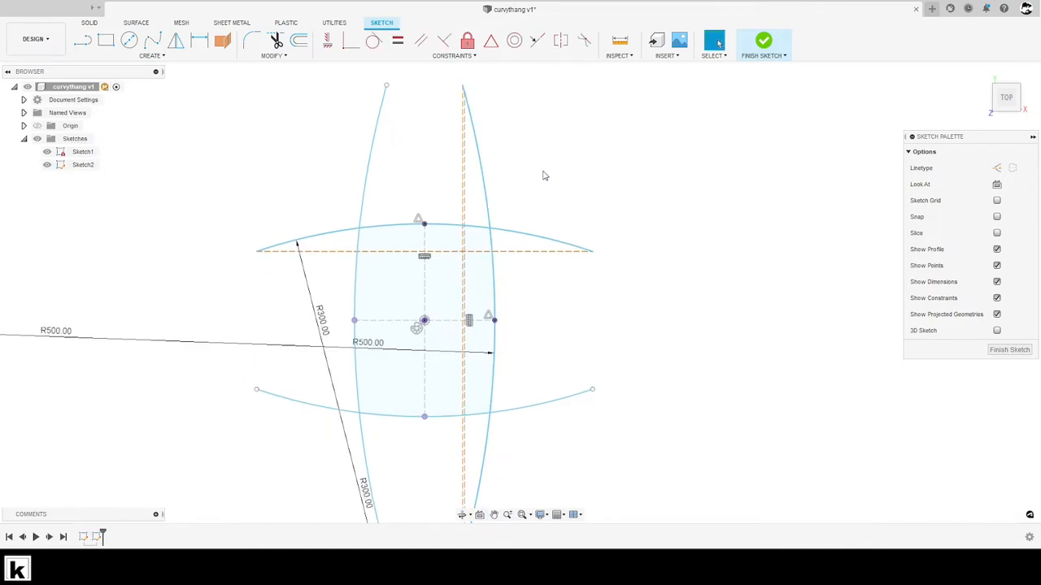
drag(490, 184, 553, 184)
key(ctrl+z)
key(ctrl+z)
key(ctrl+z)
Shorten the right arc by its upper end and make that end coincident with the upper arc's right end
click(487, 191)
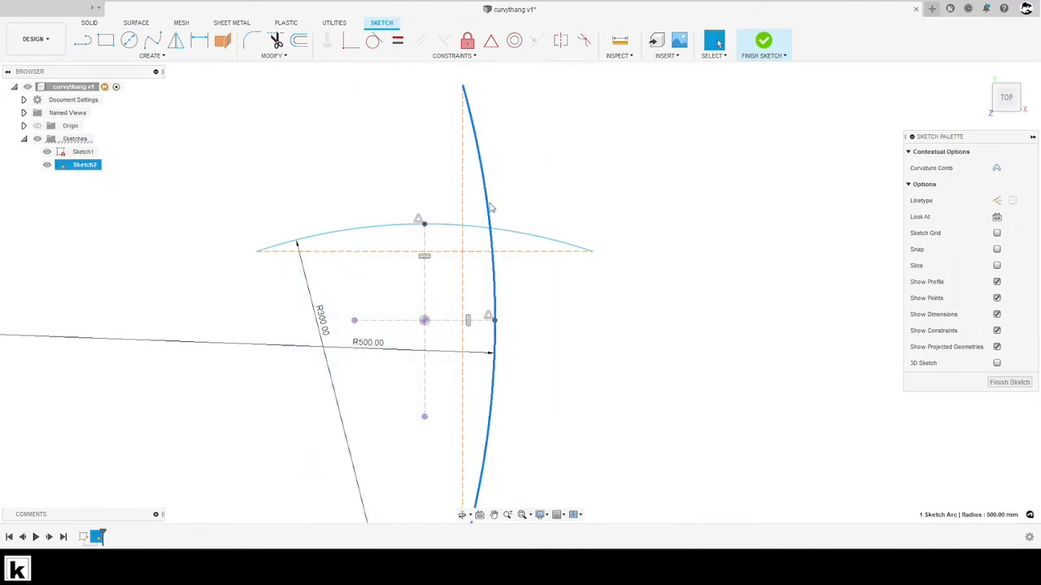
click(514, 214)
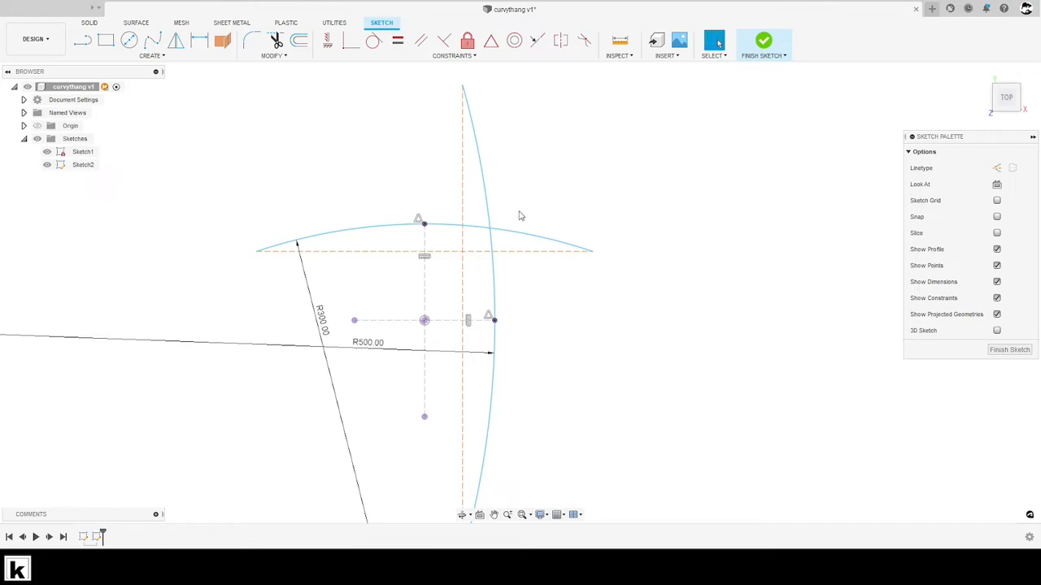
drag(463, 86, 505, 160)
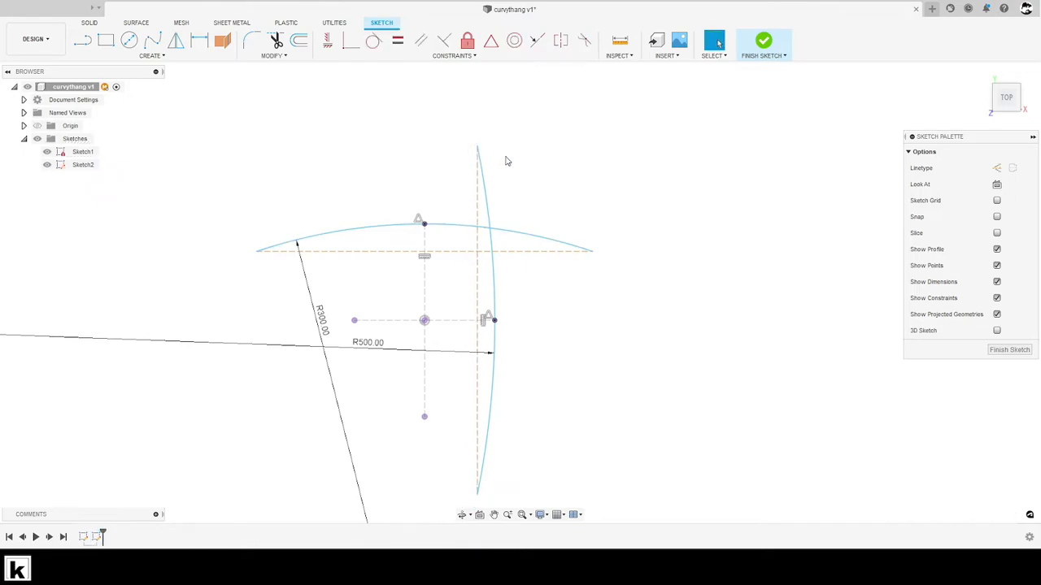
click(477, 148)
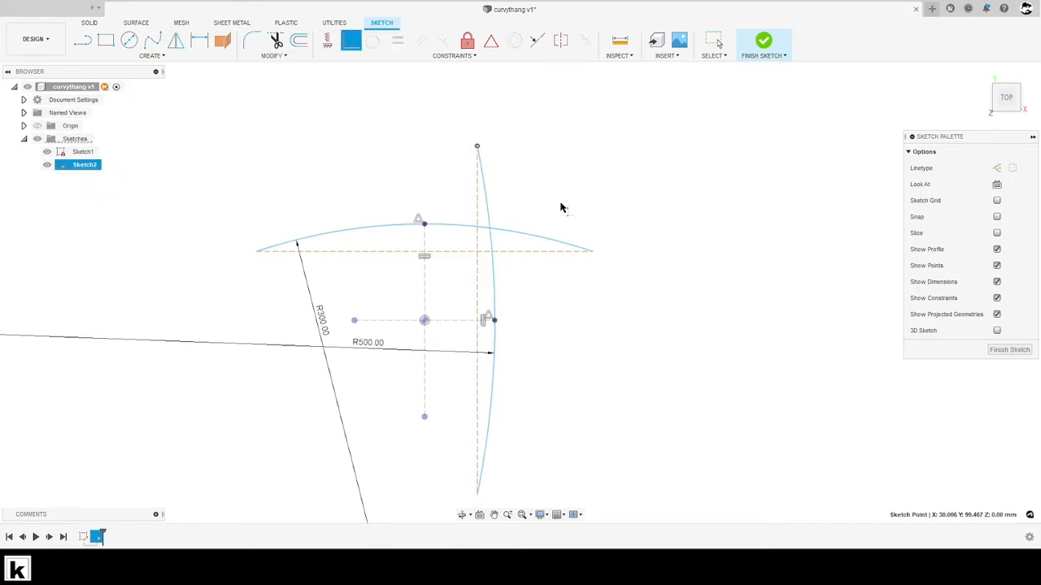
click(596, 253)
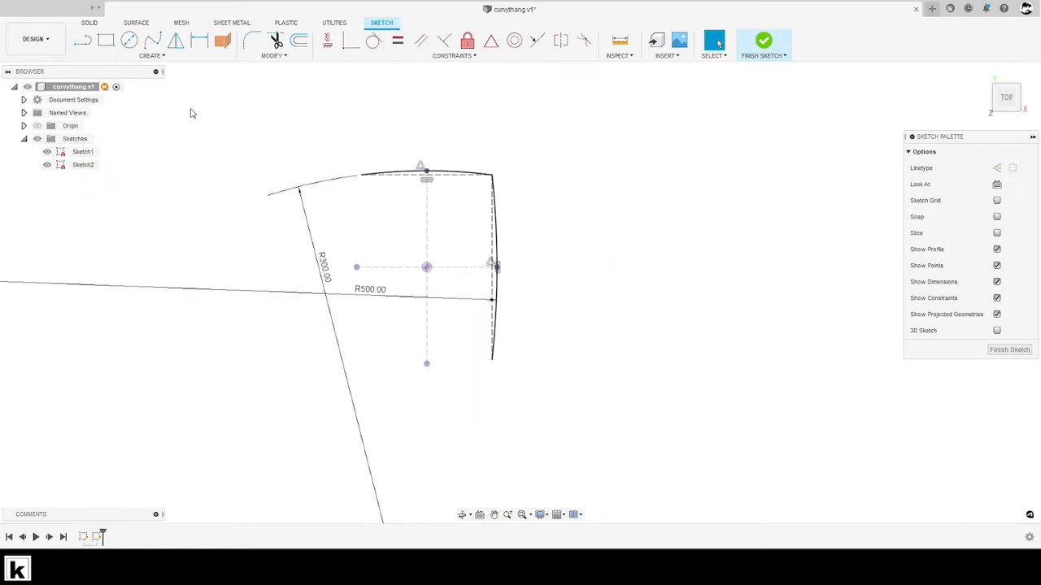
Close the outline with a circular pattern of both joined arcs about the centre point, using full angular spacing and quantity 2
click(151, 56)
click(118, 208)
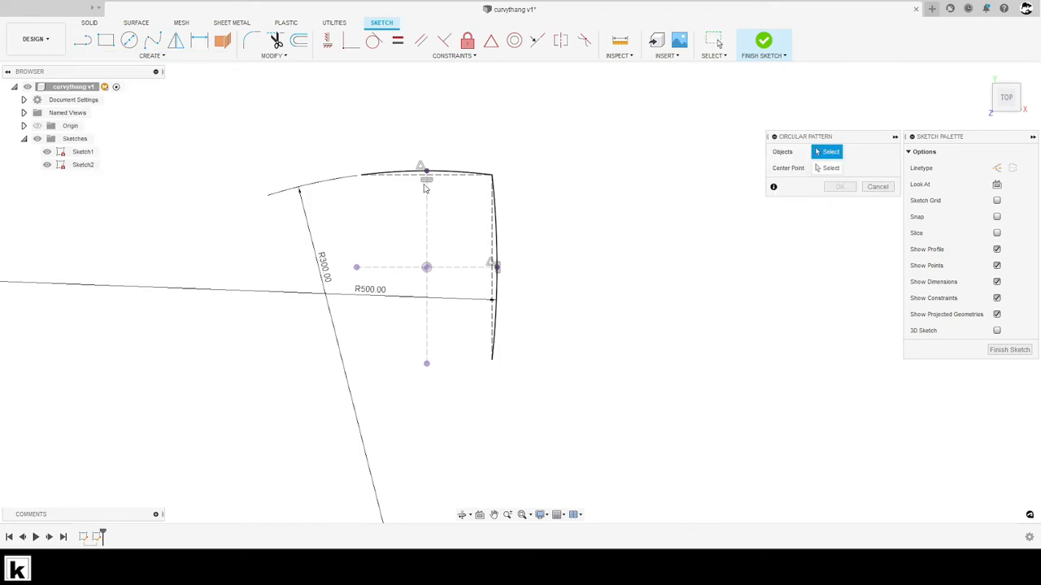
click(445, 174)
click(493, 227)
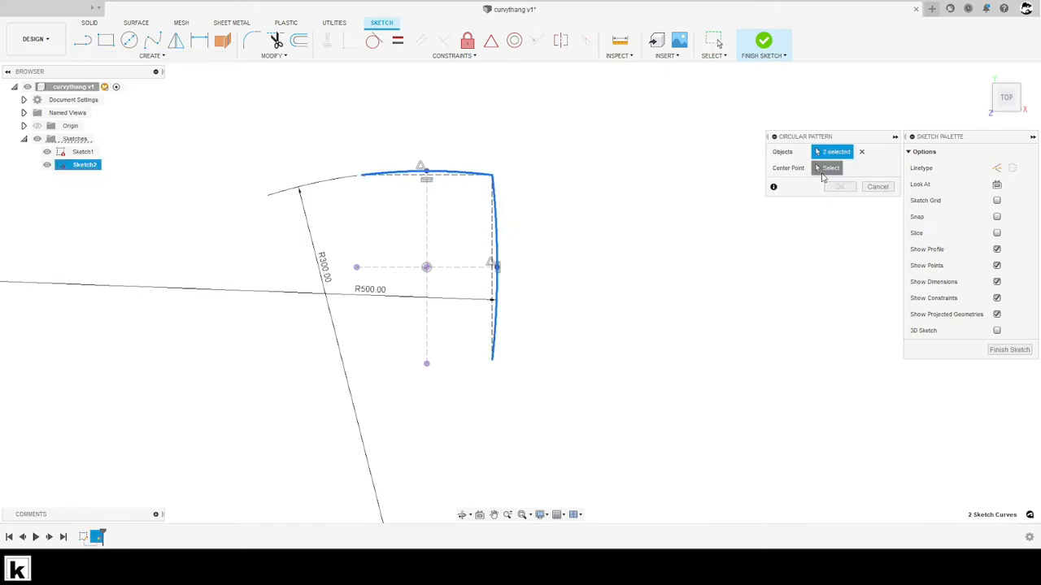
click(426, 266)
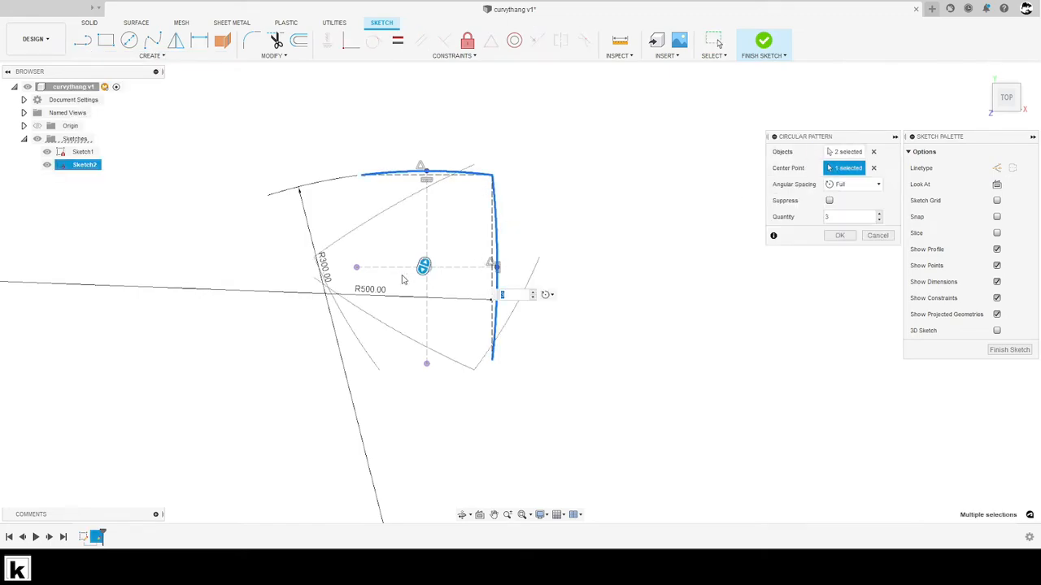
text(2)
click(834, 238)
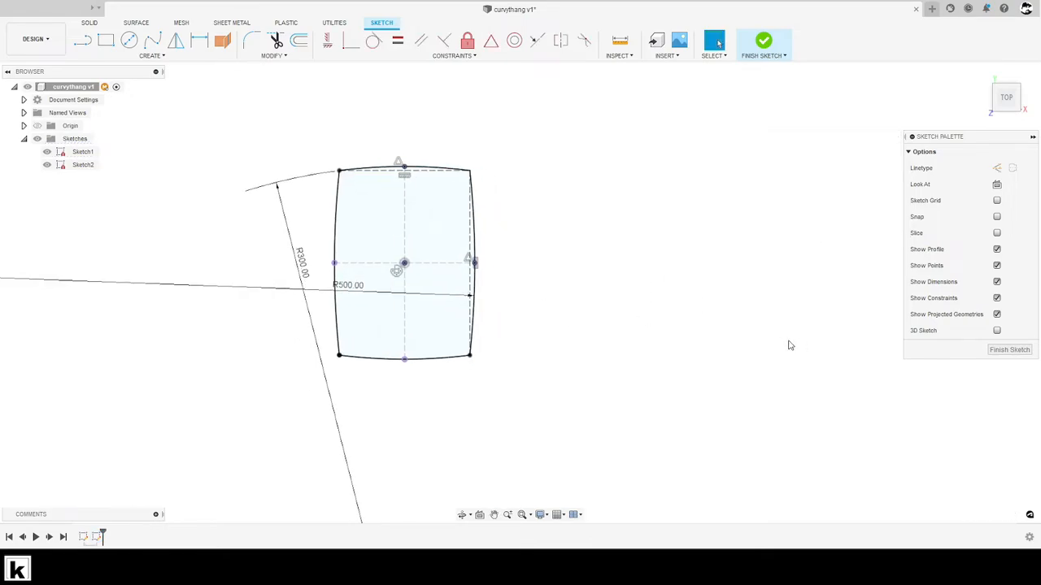
Move the R300 and R500 dimension labels inside the outline and finish the sketch
drag(303, 261, 432, 239)
drag(349, 287, 382, 293)
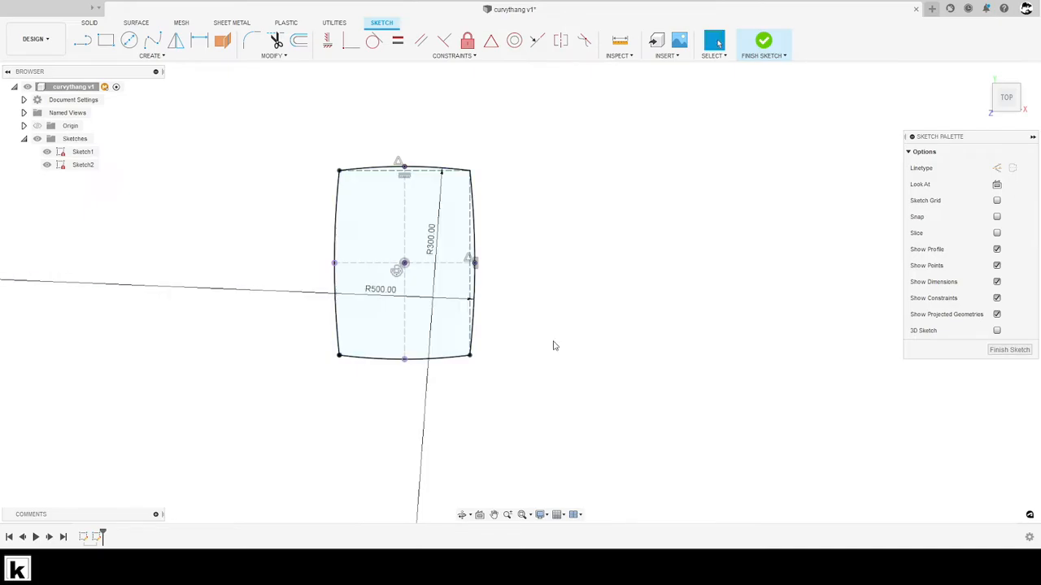
click(1007, 350)
Extrude the closed outline profile by -10 mm as a new body
shift+middle_drag(619, 415, 581, 358)
key(e)
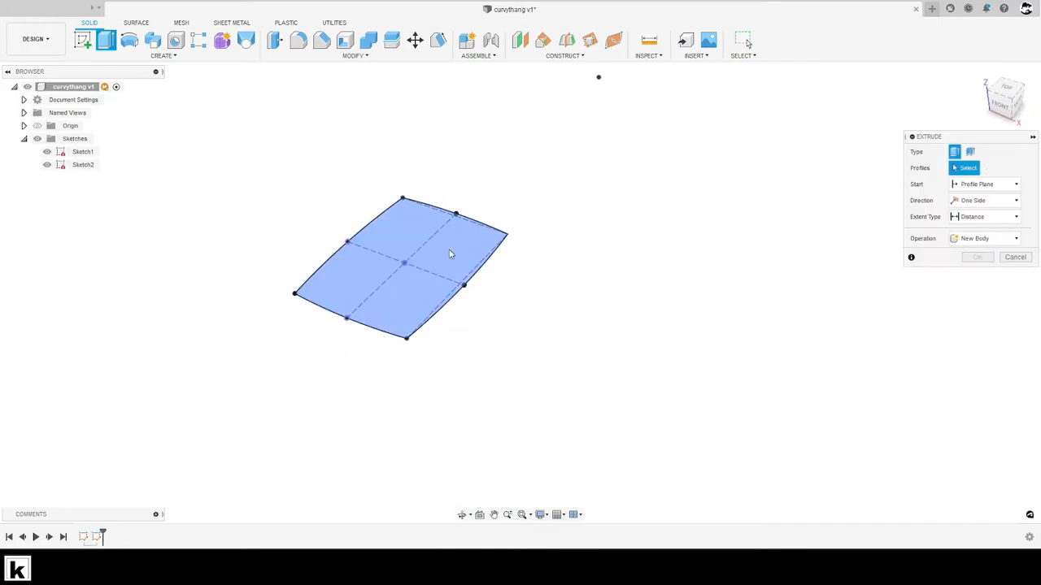
drag(411, 265, 409, 278)
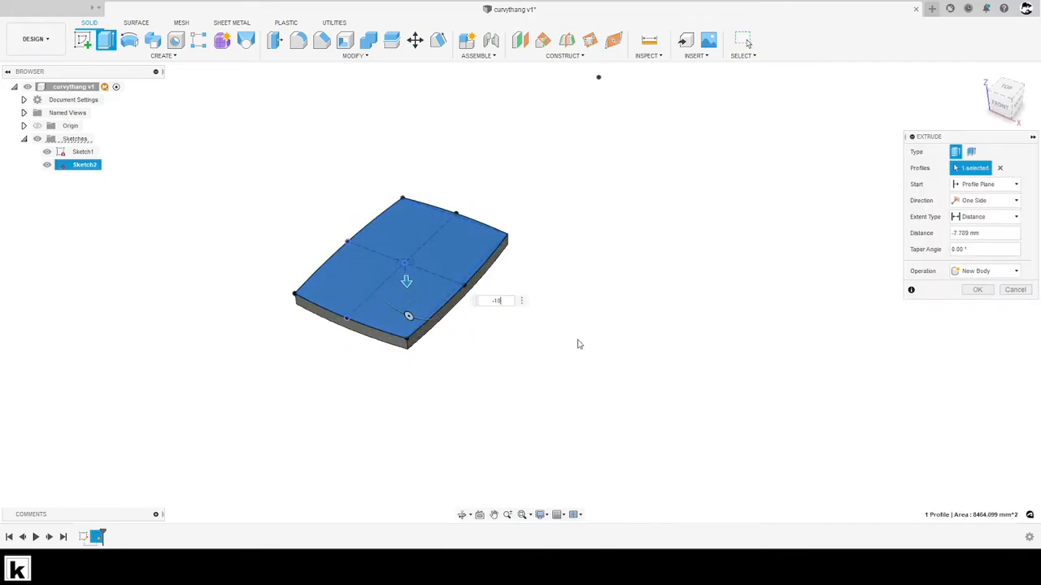
key(Return)
middle_drag(564, 338, 557, 296)
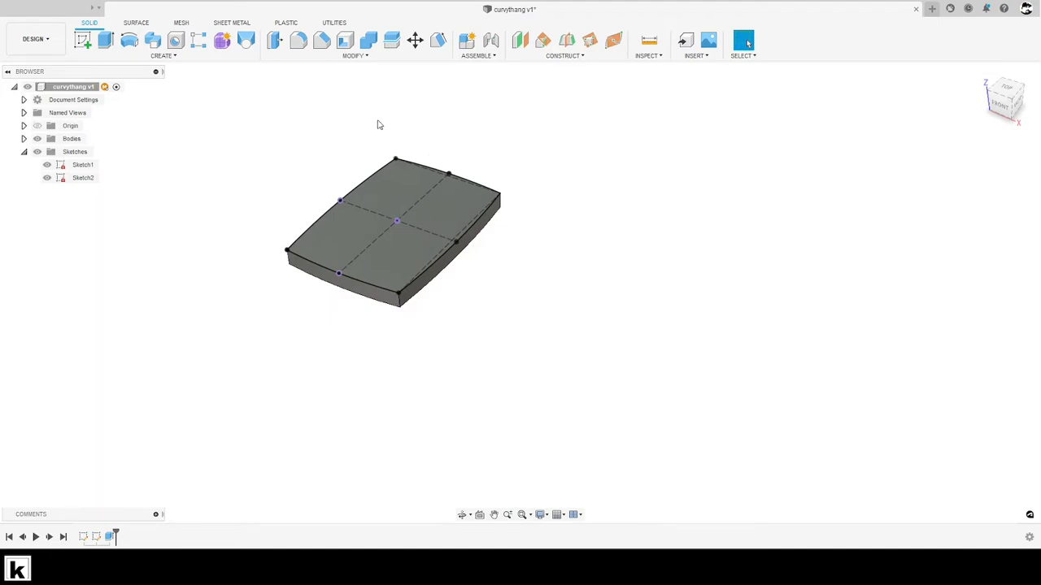
Start a fillet on the front-left vertical corner edge of the body and set its radius type to Constant
click(300, 41)
click(288, 262)
middle_drag(506, 209, 622, 287)
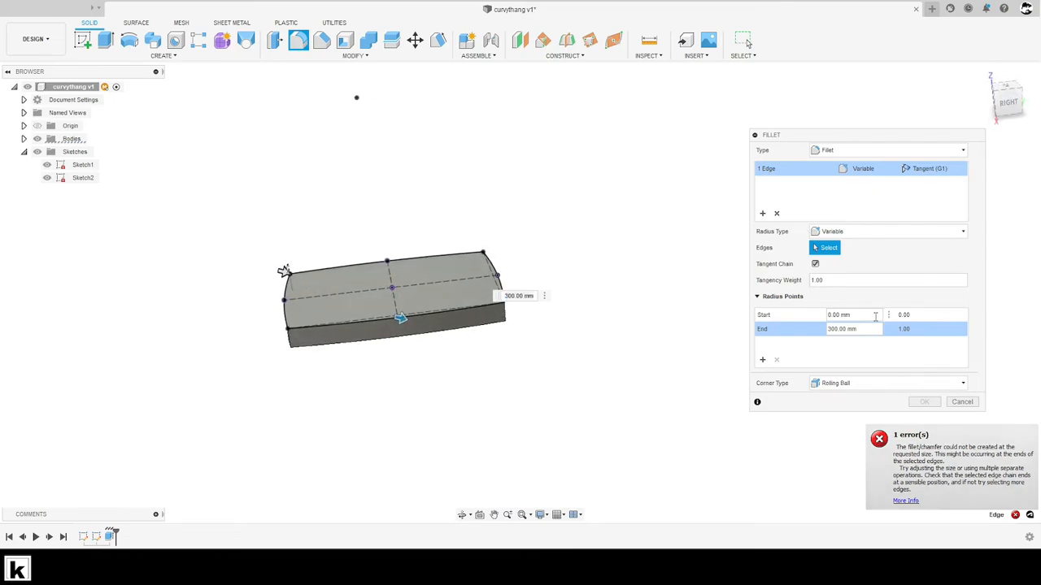
click(846, 235)
click(838, 243)
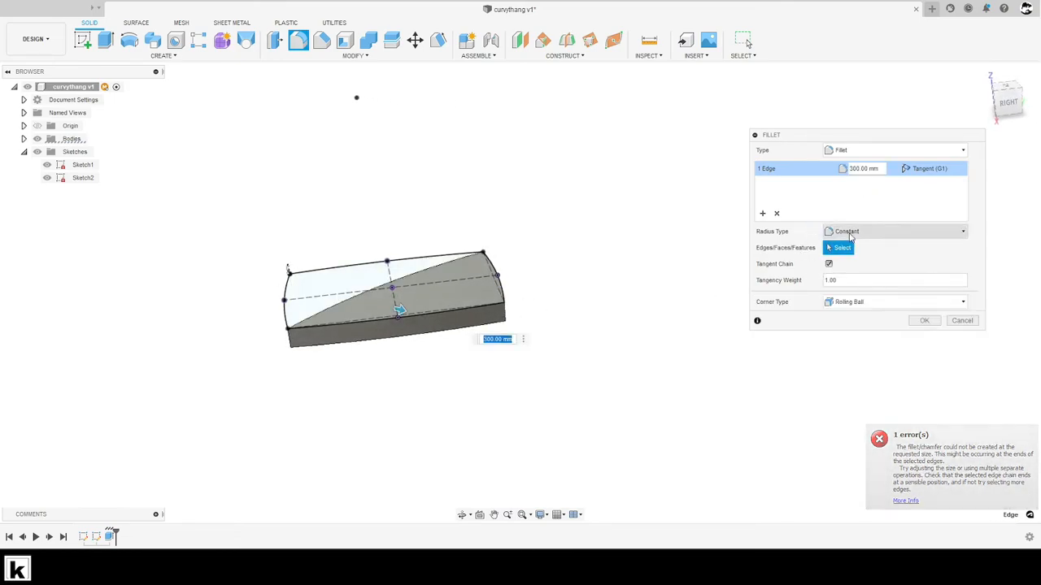
Try a fillet radius of about 38 mm on the selected corner edge and remove that edge selection set
shift+middle_drag(581, 316, 449, 311)
drag(435, 299, 293, 325)
shift+middle_drag(434, 373, 432, 367)
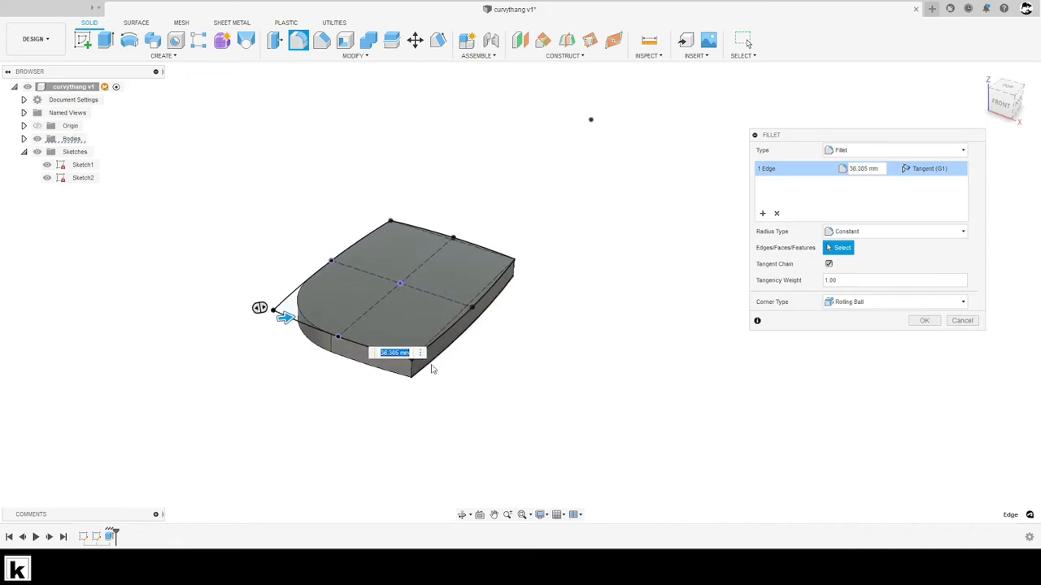
click(777, 213)
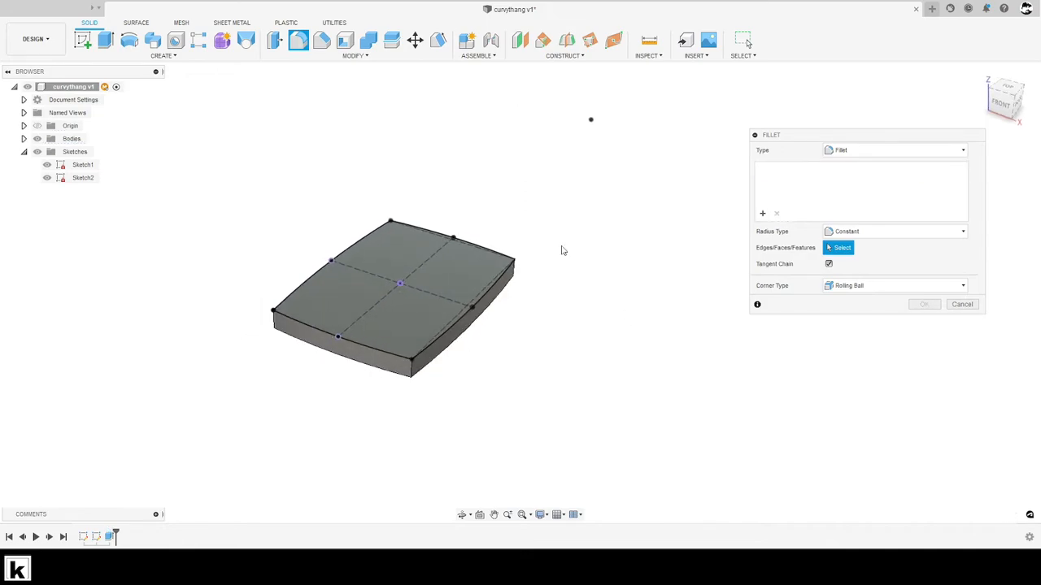
Fillet the body's four vertical corner edges with a constant 30 mm radius, checking the value in the reference drawing
click(276, 324)
click(413, 371)
click(526, 275)
shift+middle_drag(527, 275, 564, 267)
click(486, 284)
click(882, 168)
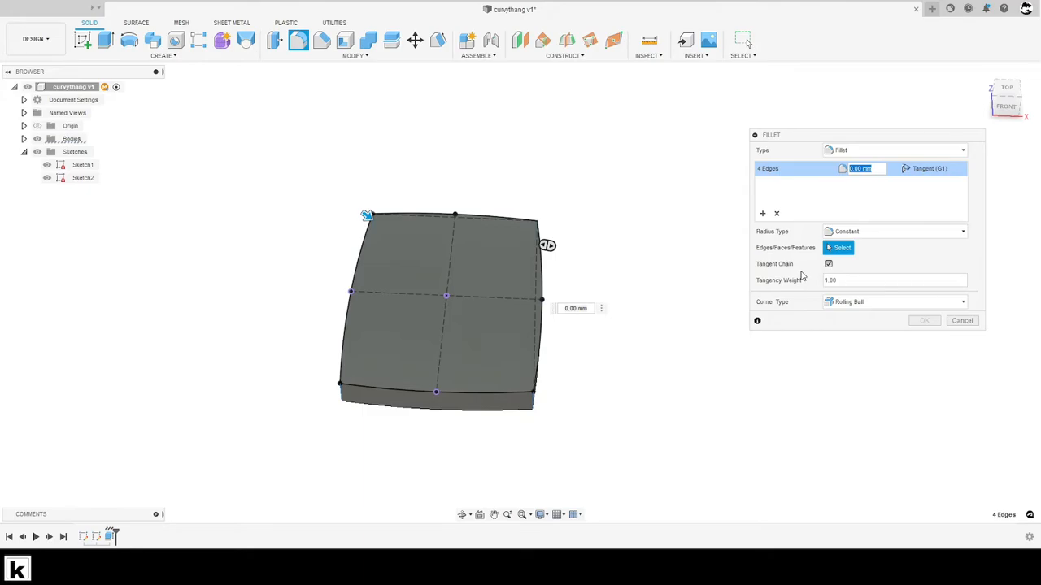
key(alt+Tab)
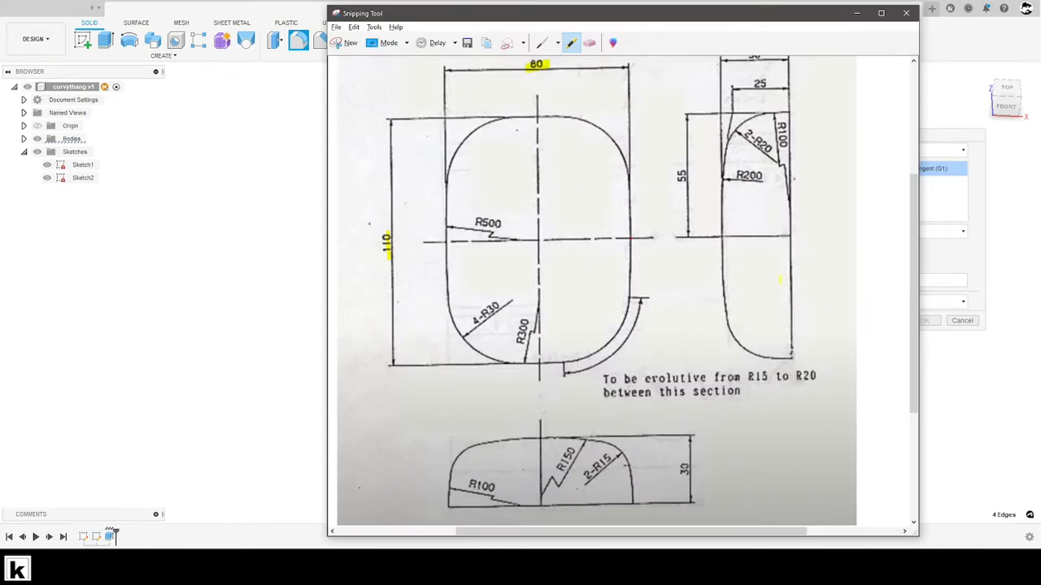
key(alt+Tab)
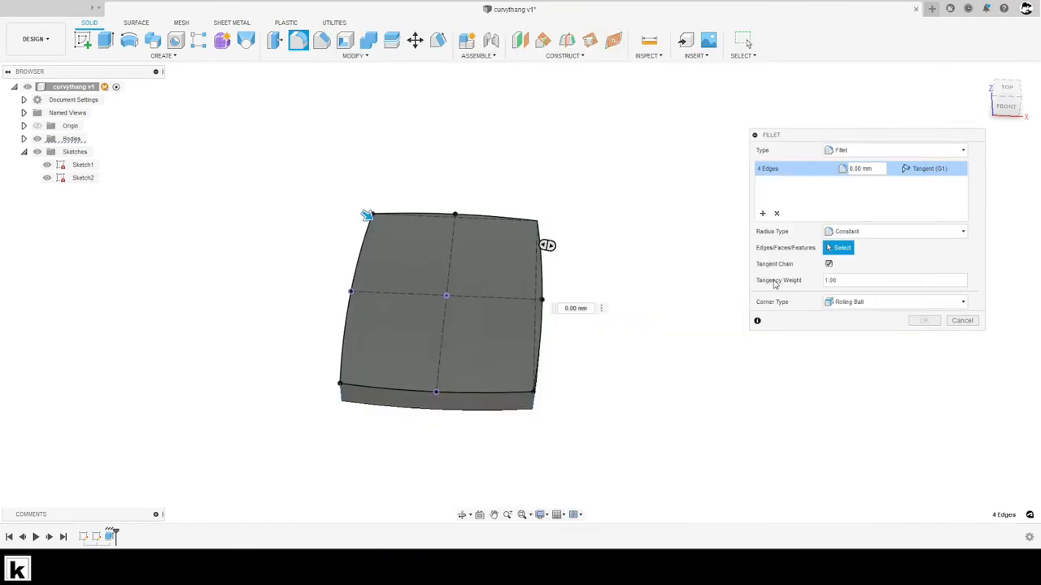
click(884, 168)
text(30)
click(915, 322)
Expand the list of bodies and hide the outline sketch, Sketch2
mouse_move(379, 275)
middle_down()
mouse_move(237, 209)
mouse_move(310, 225)
mouse_move(338, 189)
mouse_move(304, 272)
mouse_move(470, 238)
mouse_move(576, 262)
mouse_move(490, 329)
mouse_move(529, 312)
mouse_move(519, 322)
middle_up()
click(413, 269)
click(416, 377)
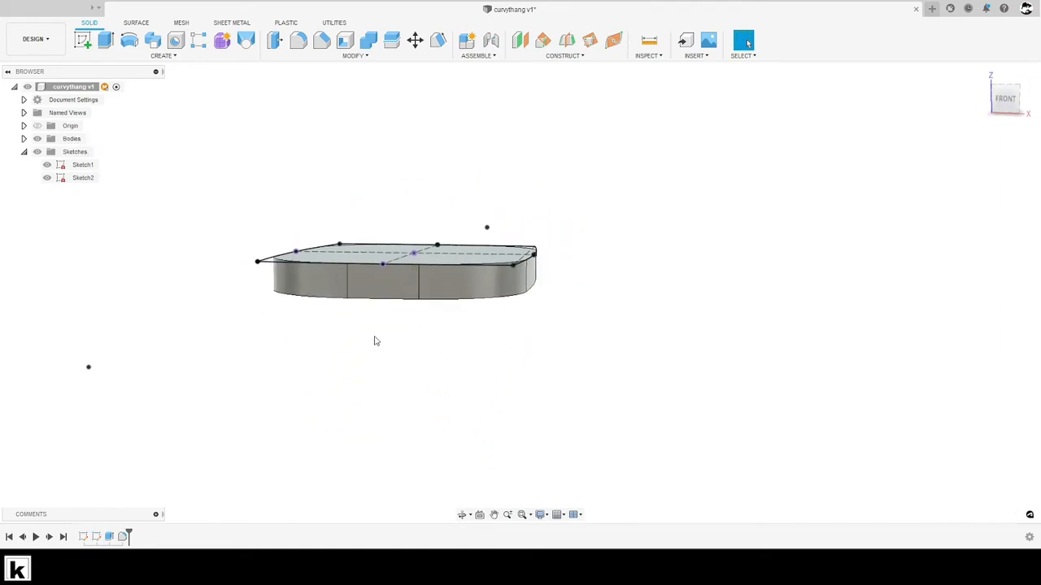
click(24, 138)
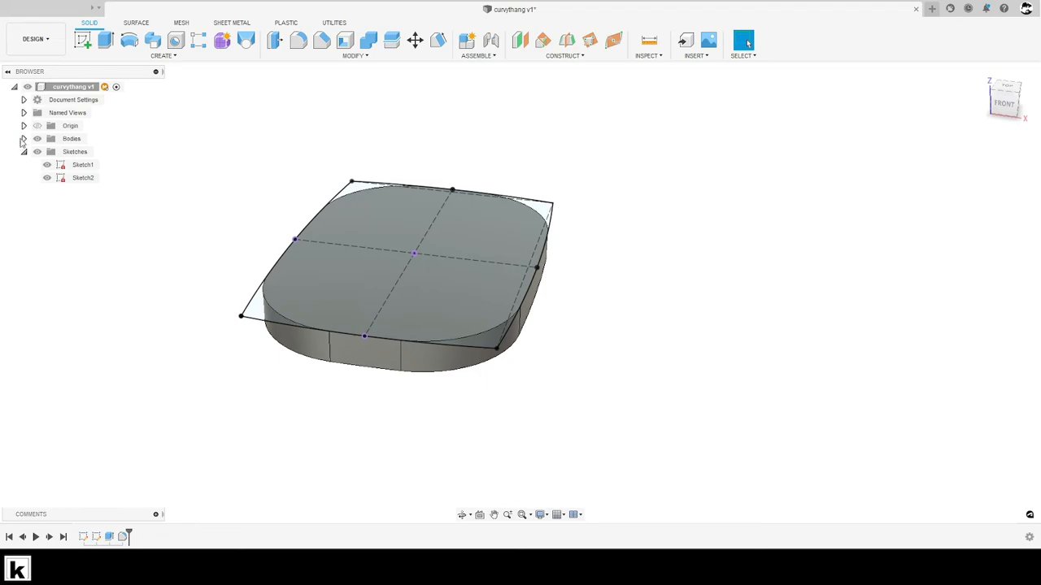
click(48, 191)
click(47, 190)
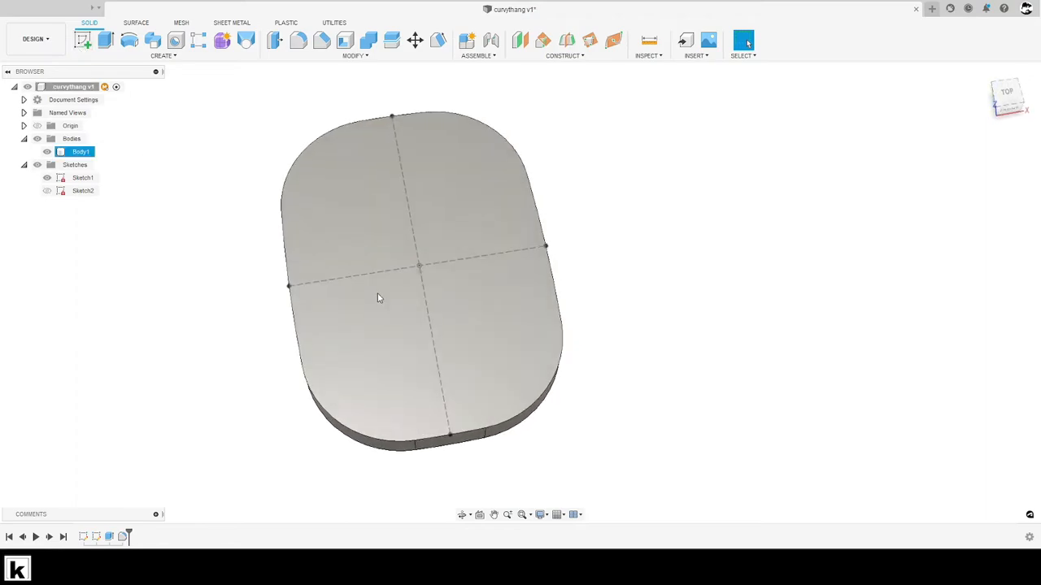
Show the origin planes, start a sketch on the front origin plane and project the origin point into it
click(37, 126)
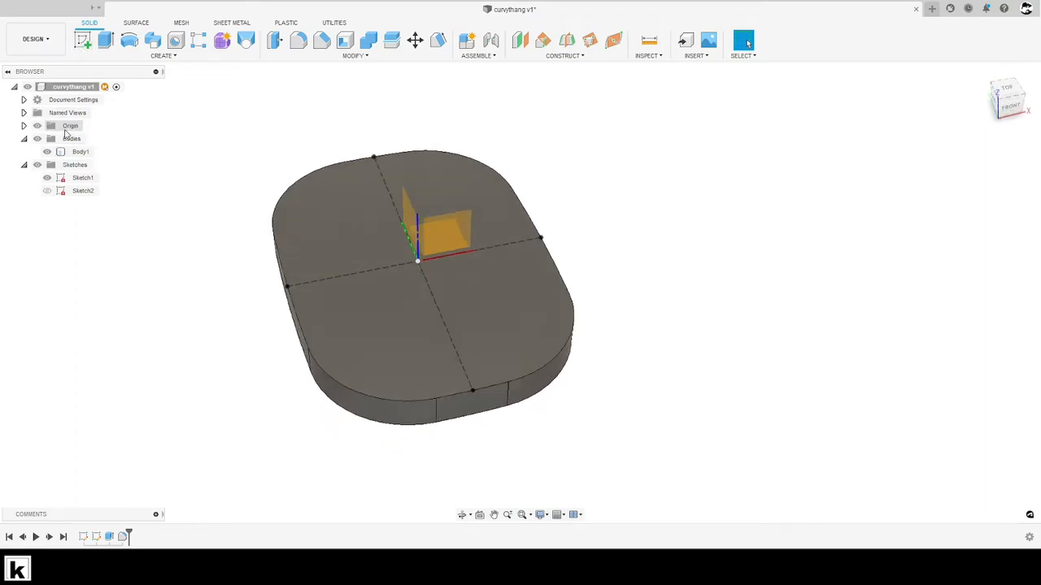
click(82, 40)
click(443, 228)
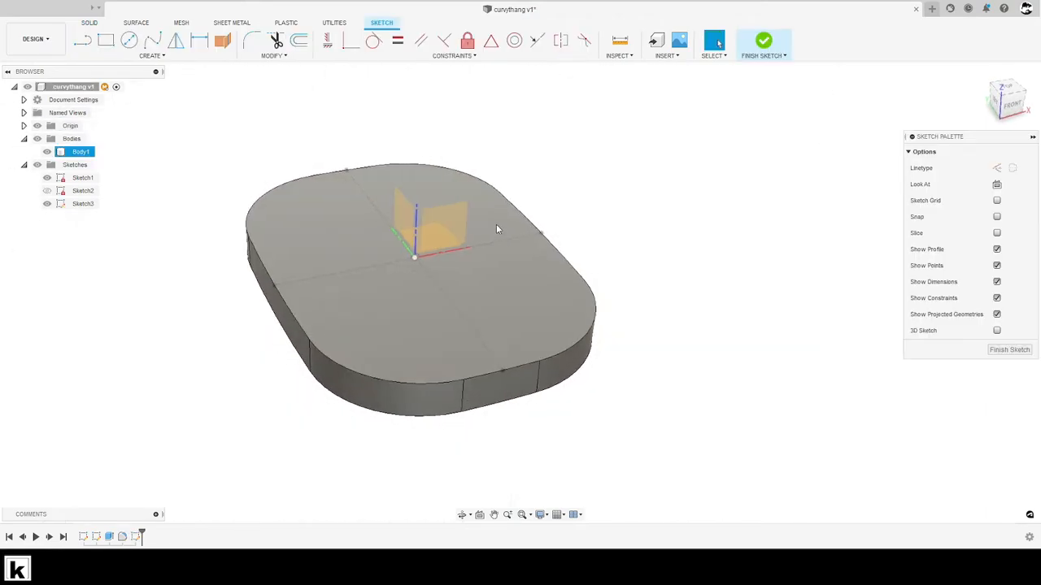
key(p)
click(416, 259)
key(Return)
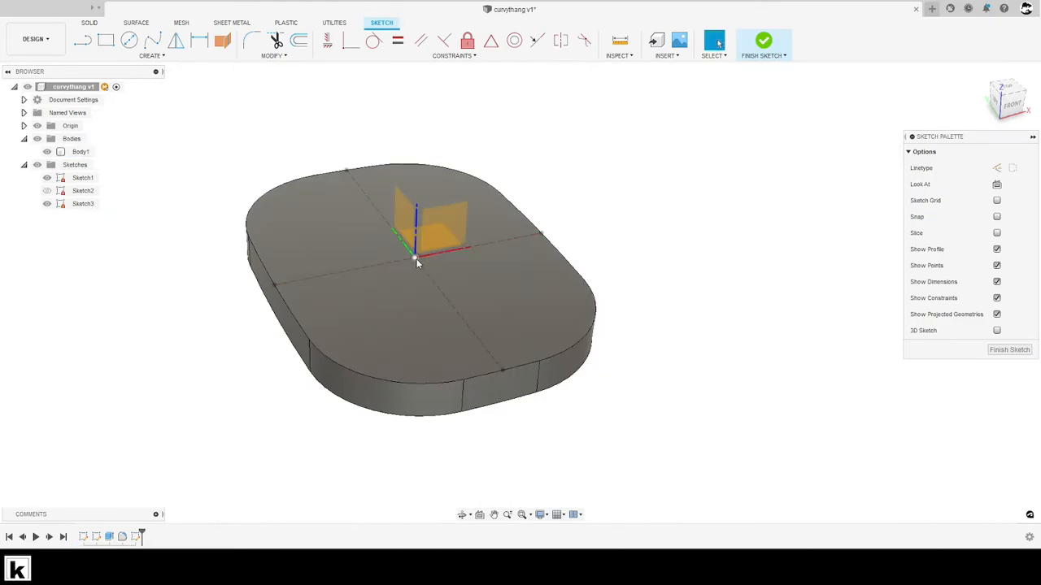
Draw a 30 mm vertical line upward from the origin and make it a construction line
key(l)
click(416, 259)
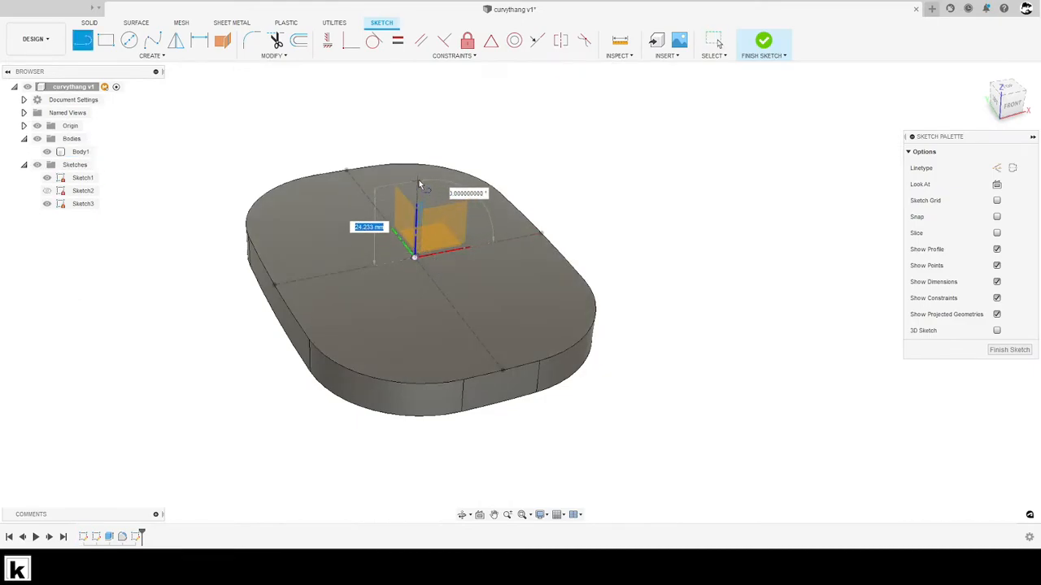
text(30)
key(Return)
key(Escape)
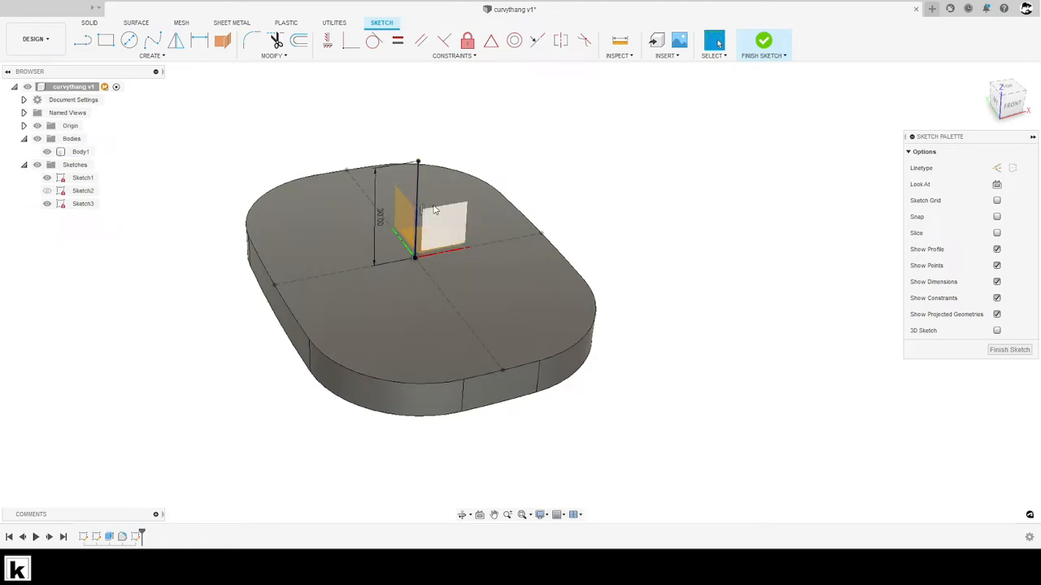
click(420, 184)
Switch to the Snipping Tool drawing and highlight both 30 dimensions and the R100, R500, R300 and 4-R30 radii
key(alt+Tab)
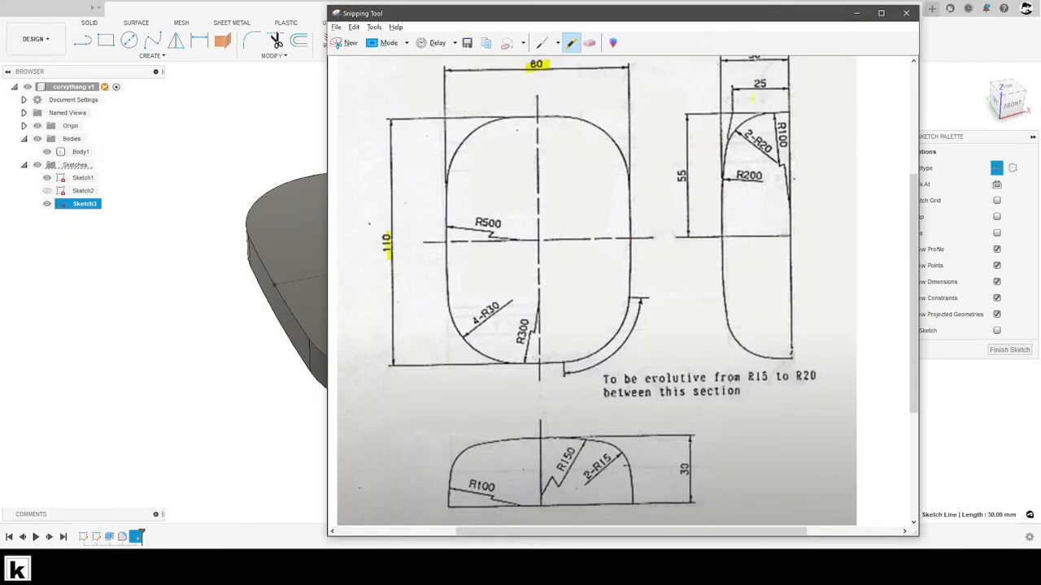
scroll(748, 138, up, 2)
drag(744, 86, 794, 85)
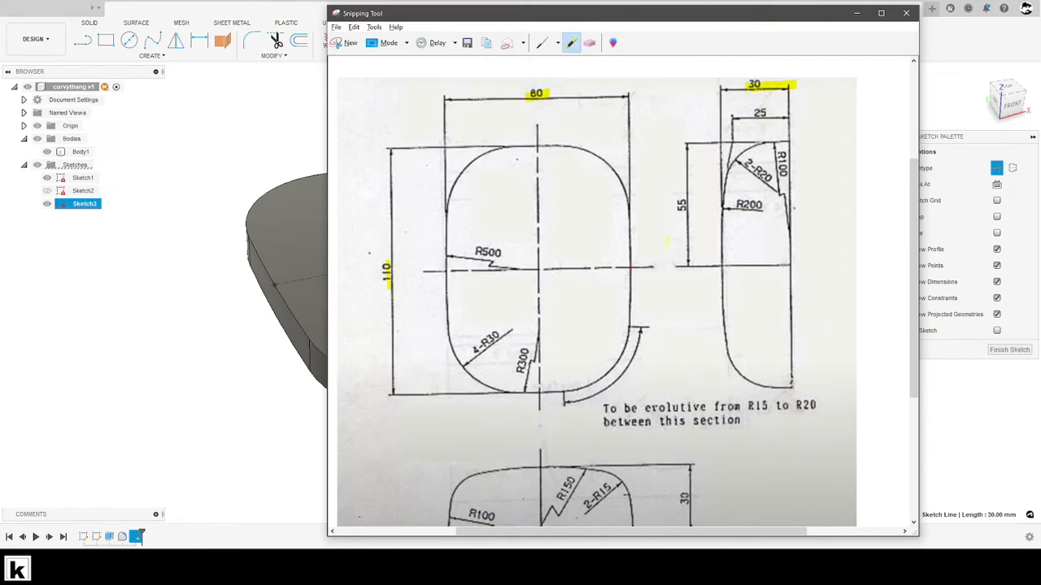
scroll(635, 276, down, 2)
drag(674, 447, 710, 447)
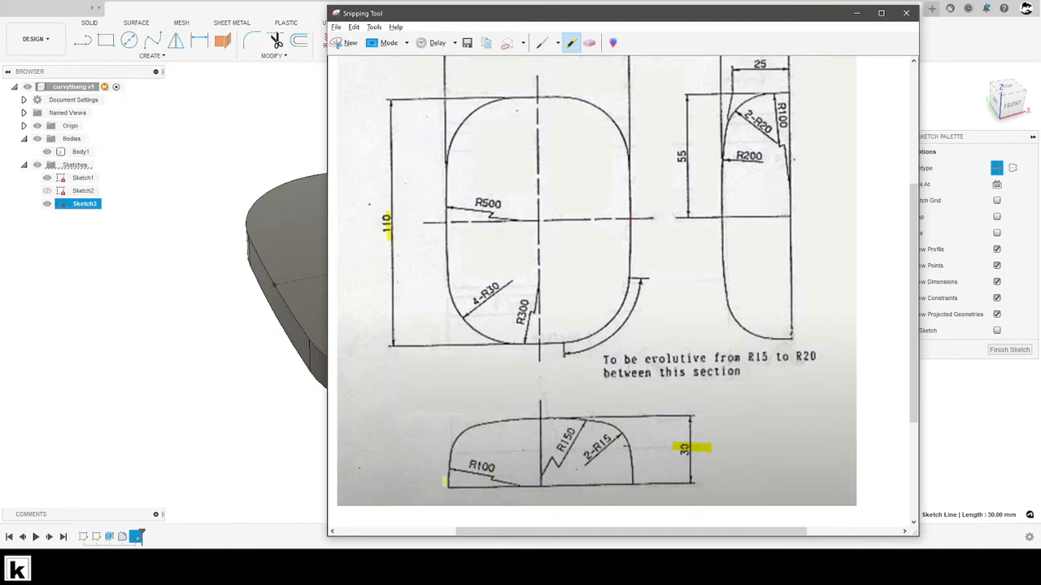
drag(467, 462, 504, 470)
drag(471, 200, 502, 208)
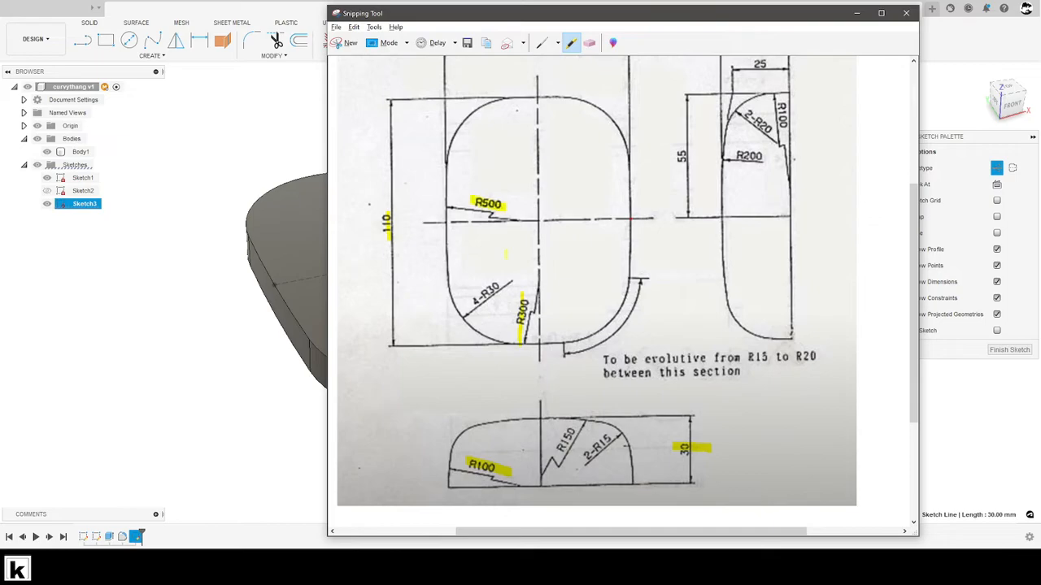
drag(473, 304, 512, 269)
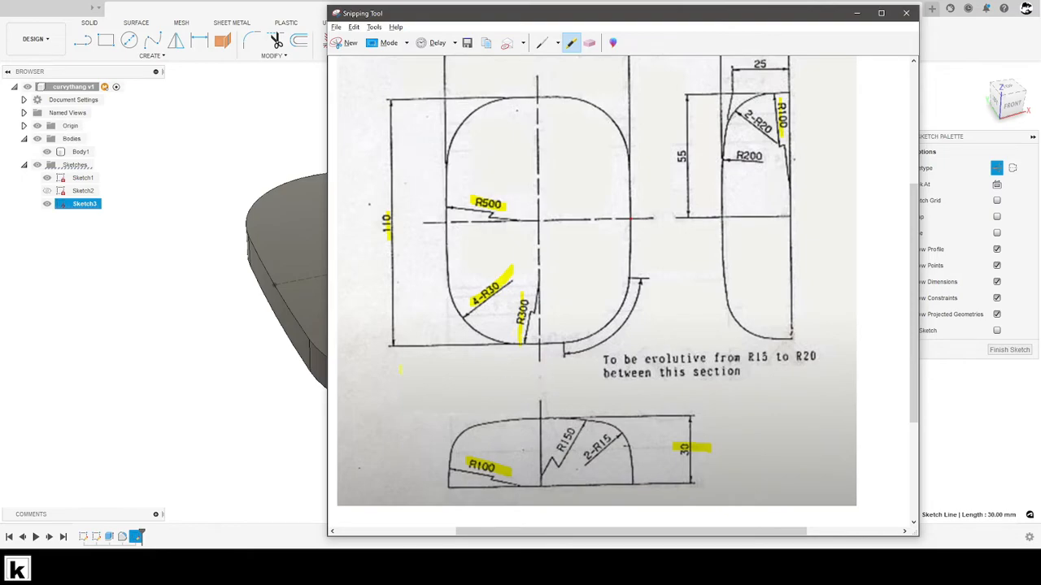
Return to the model and roll the timeline back to just after the corner fillet, before the new sketch
middle_drag(284, 376, 302, 362)
middle_drag(332, 412, 347, 392)
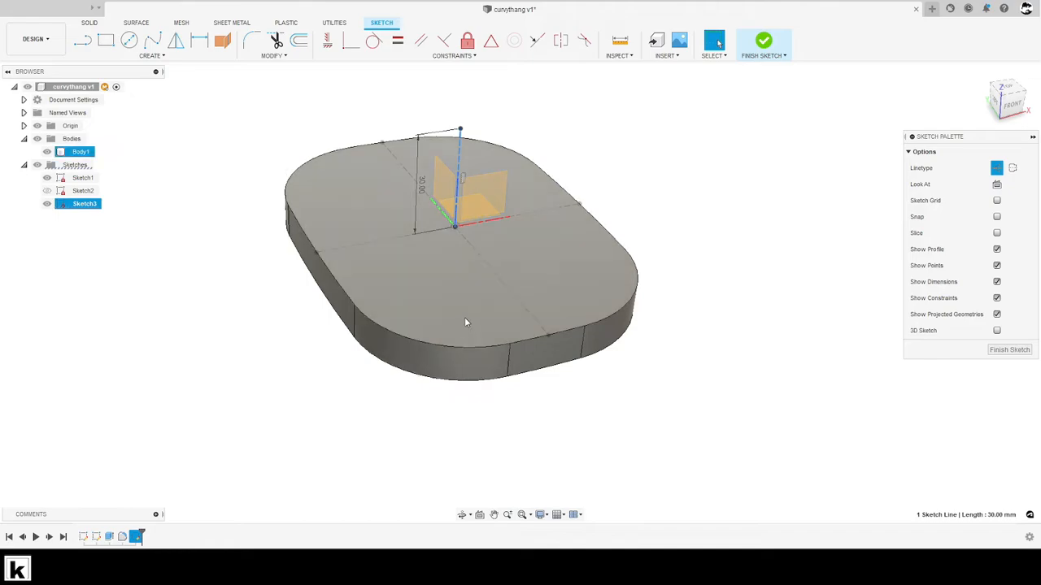
click(464, 323)
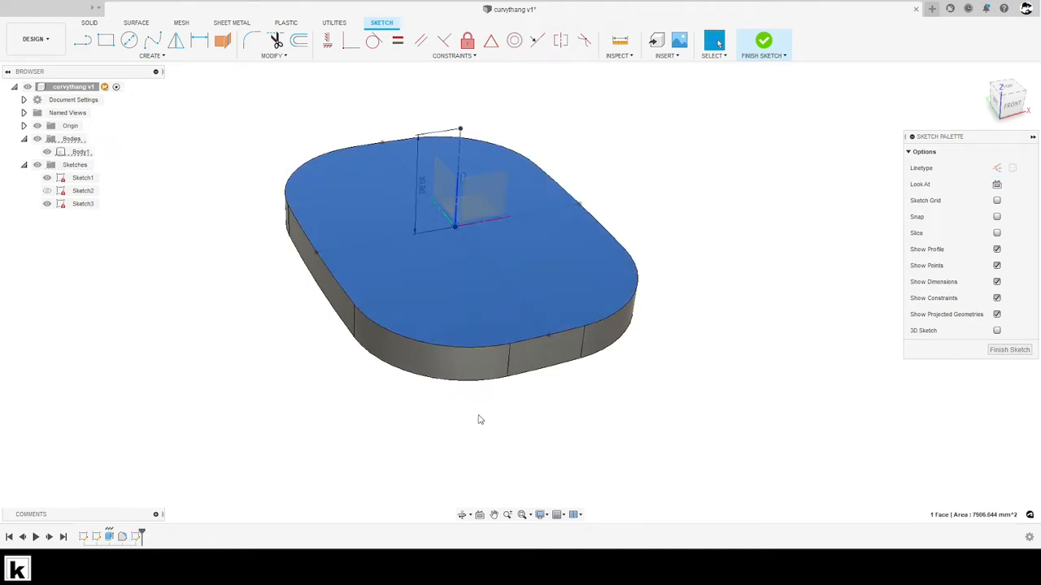
click(123, 538)
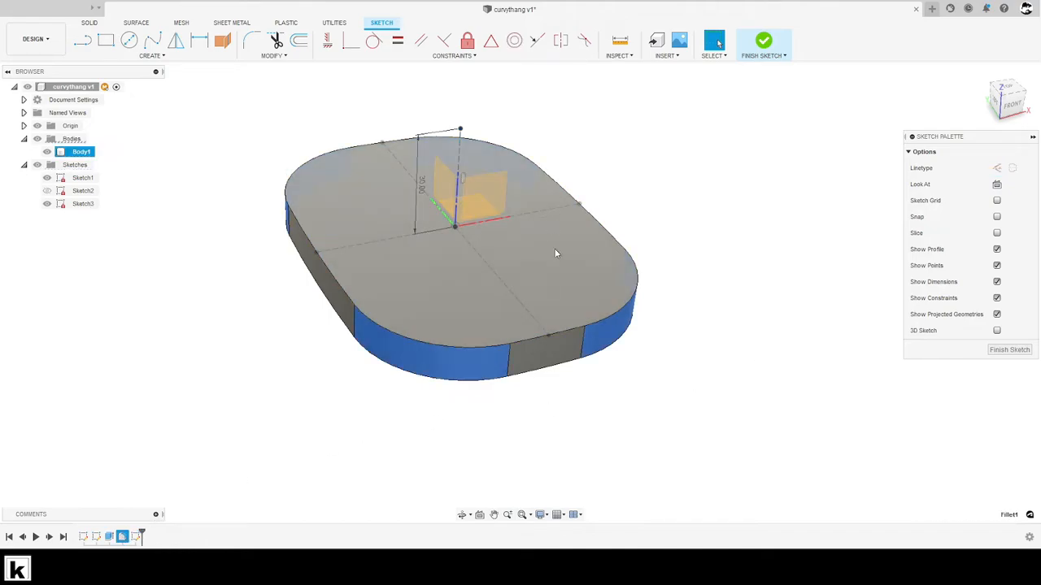
click(475, 327)
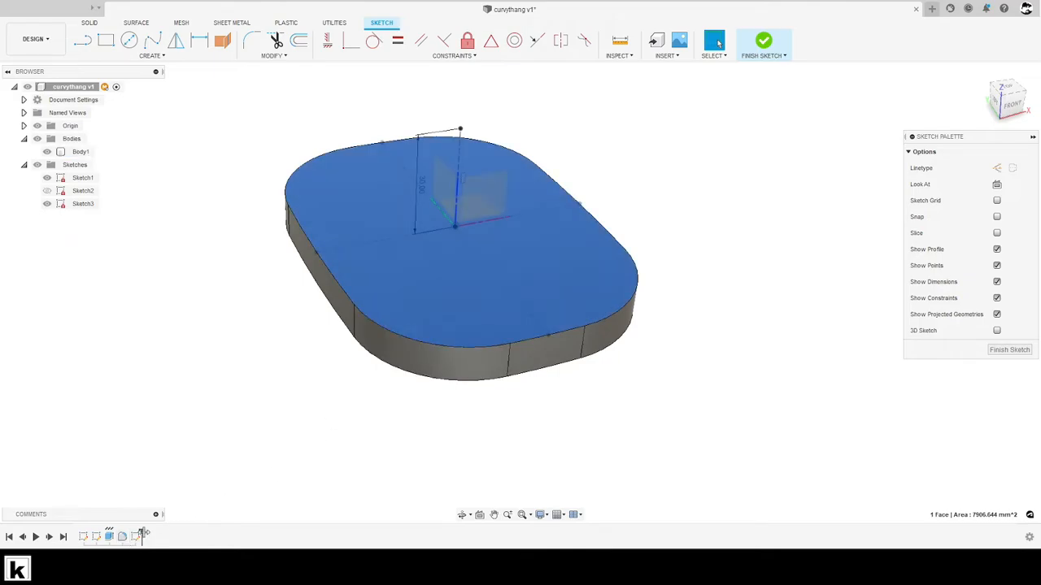
mouse_move(124, 535)
mouse_down()
mouse_move(114, 535)
mouse_move(128, 535)
mouse_up()
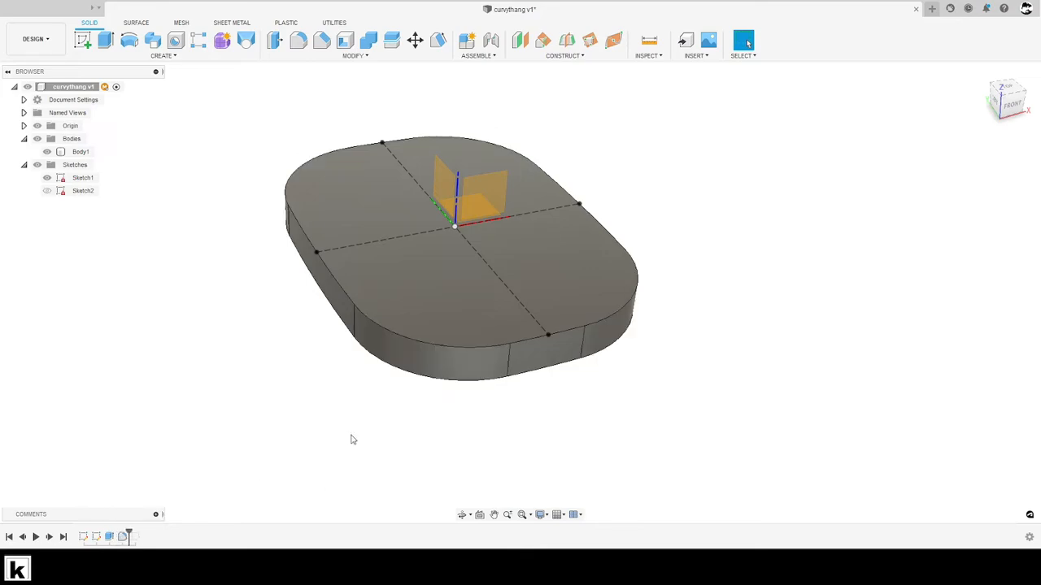
Examine the filleted body's top face and side edges from an angle and from the front
click(391, 333)
click(166, 464)
click(423, 276)
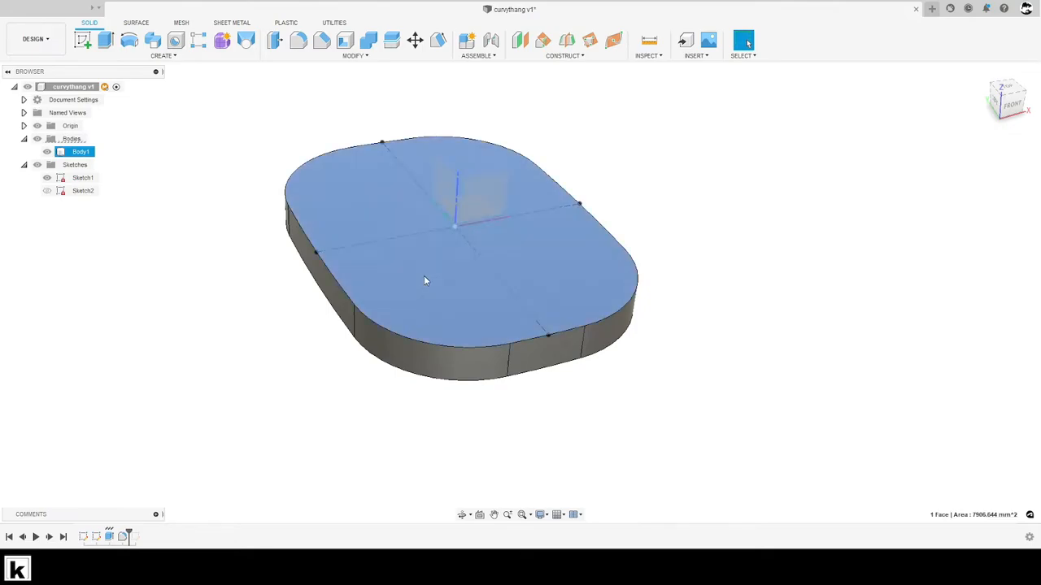
click(345, 374)
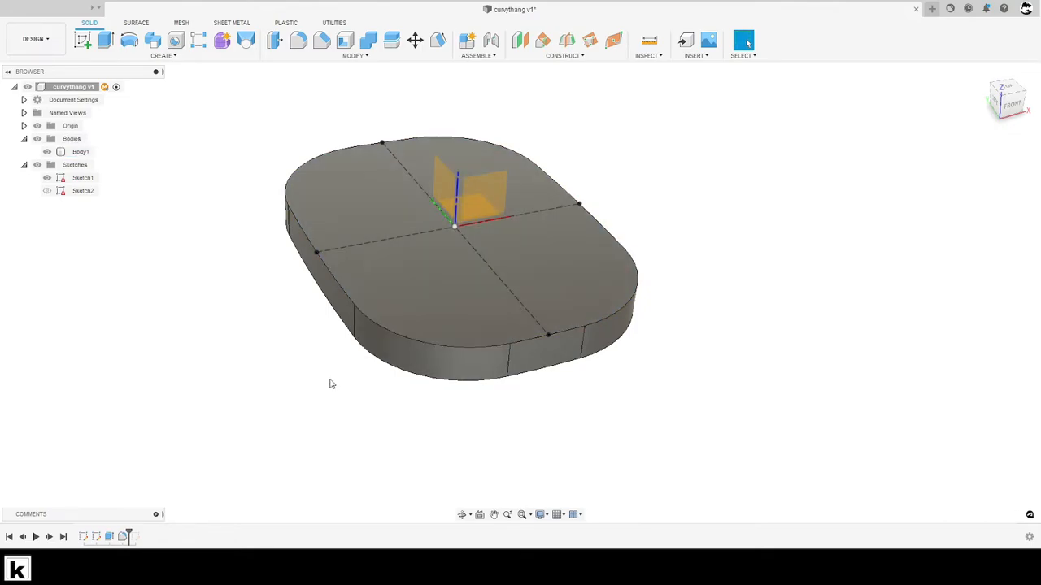
click(425, 321)
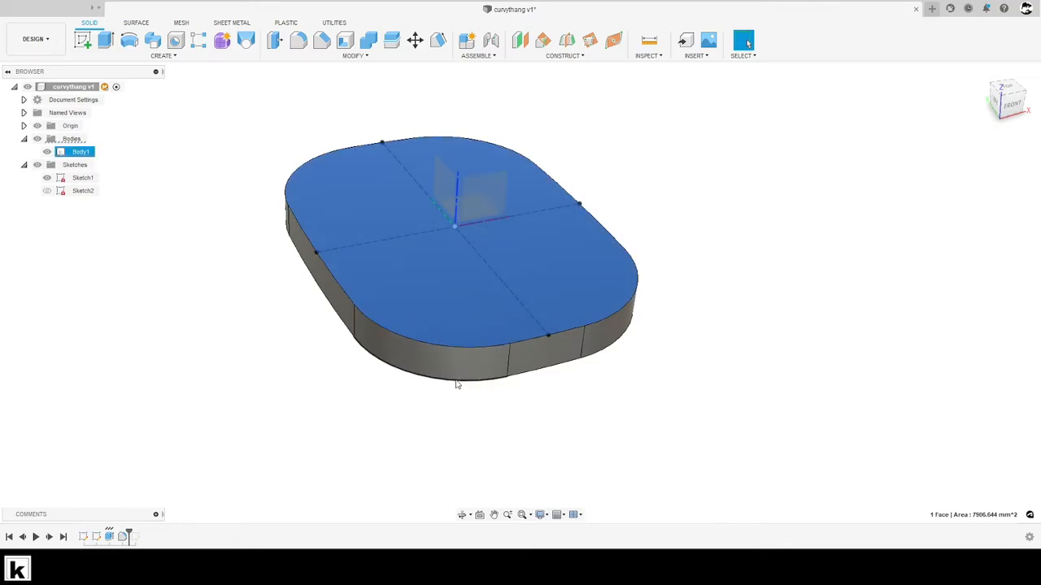
click(508, 354)
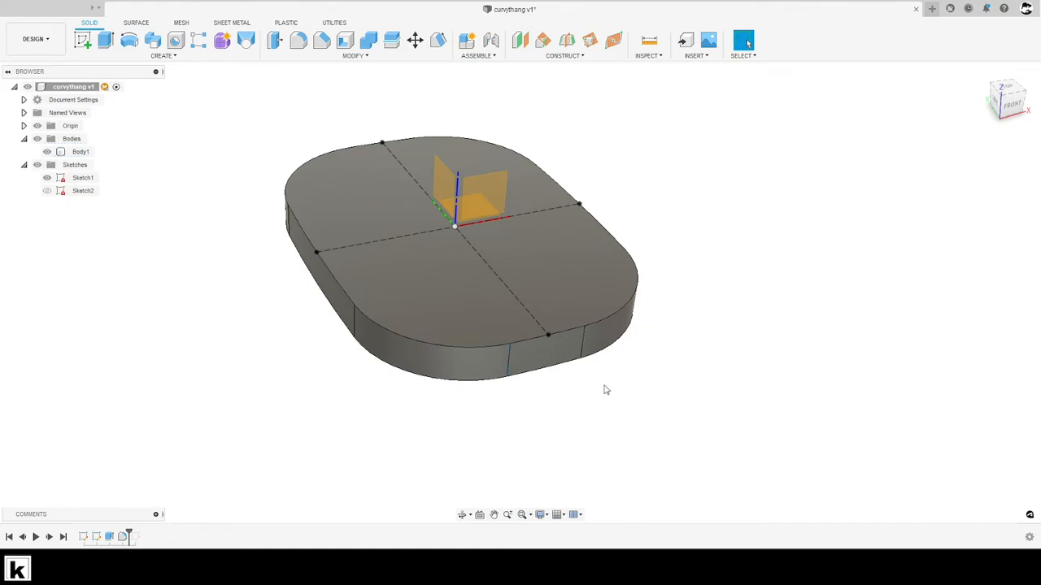
click(440, 299)
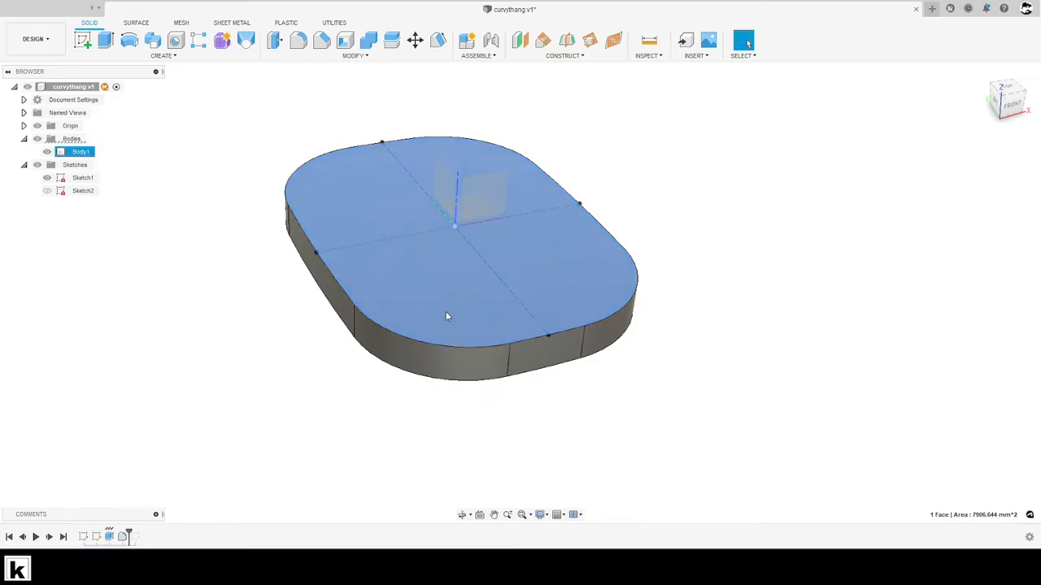
middle_drag(620, 440, 537, 404)
click(540, 383)
shift+middle_drag(508, 356, 452, 370)
scroll(404, 290, up, 3)
click(452, 370)
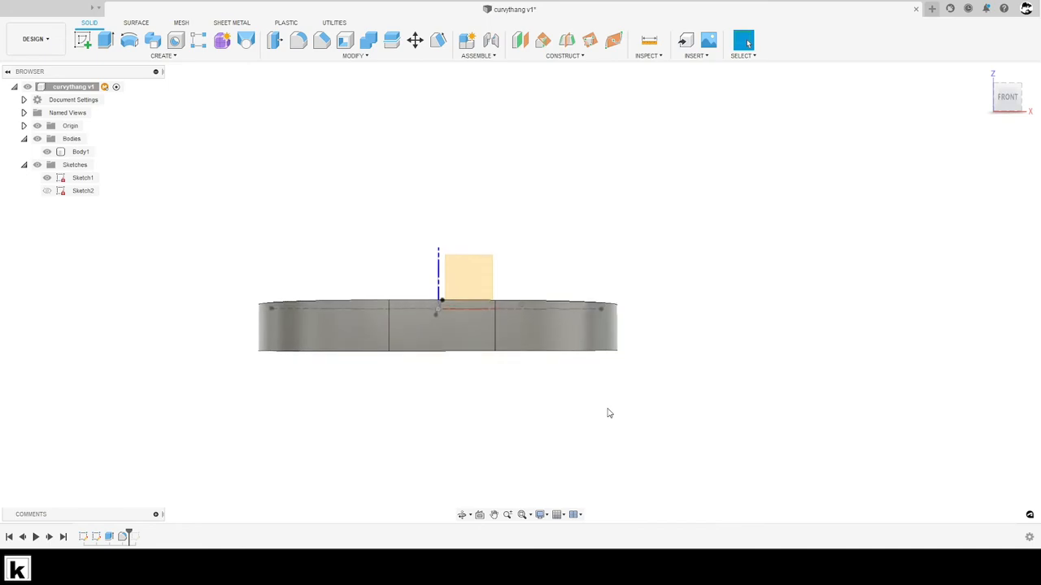
click(134, 23)
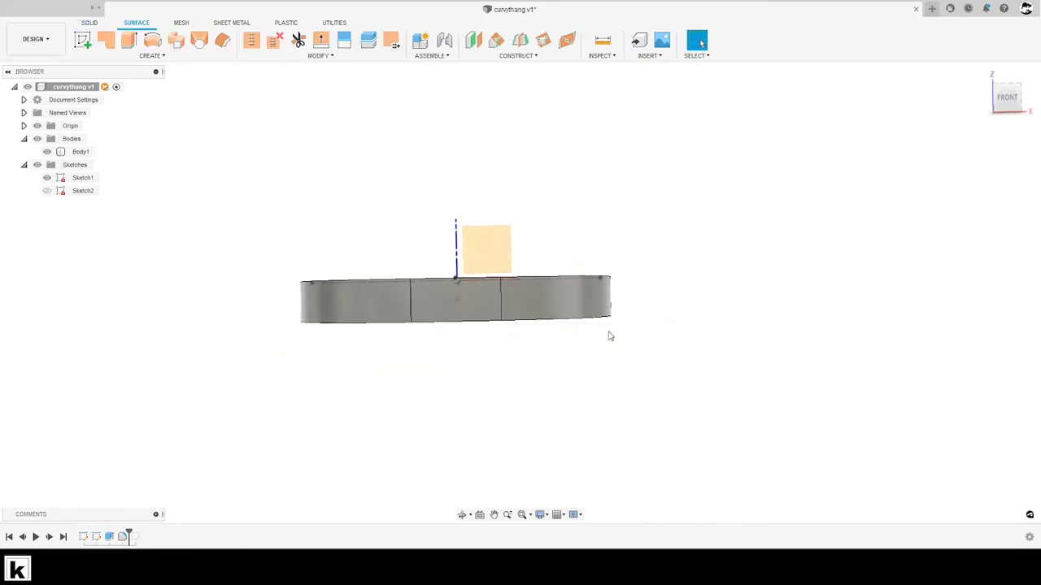
click(270, 324)
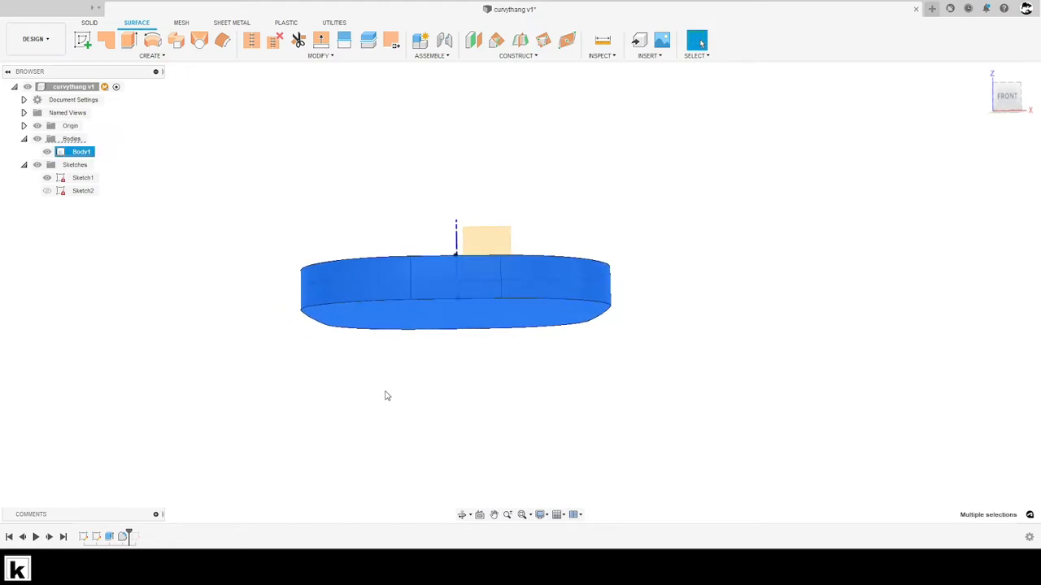
key(Delete)
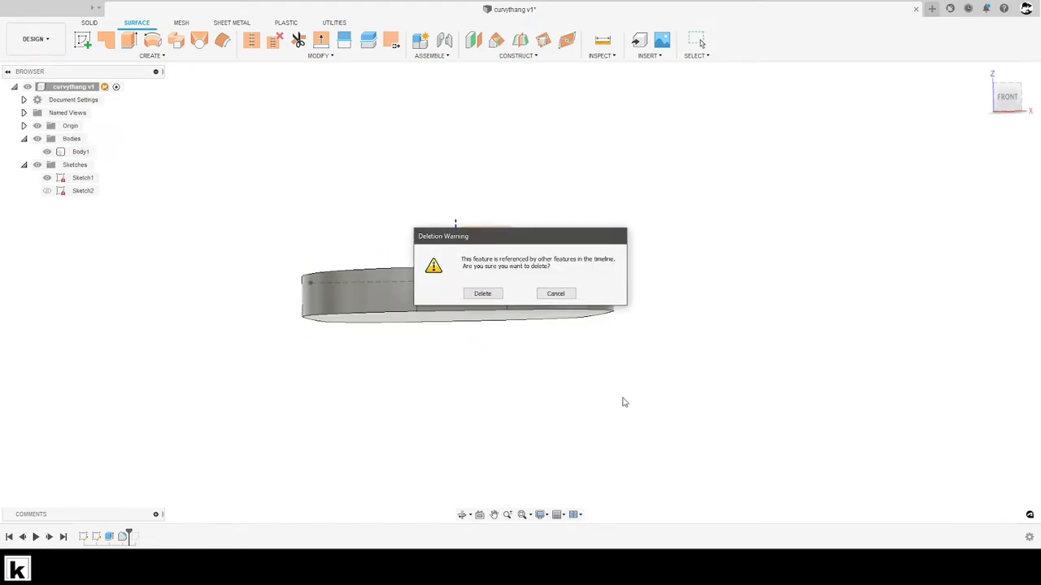
click(555, 294)
shift+middle_drag(252, 102, 395, 388)
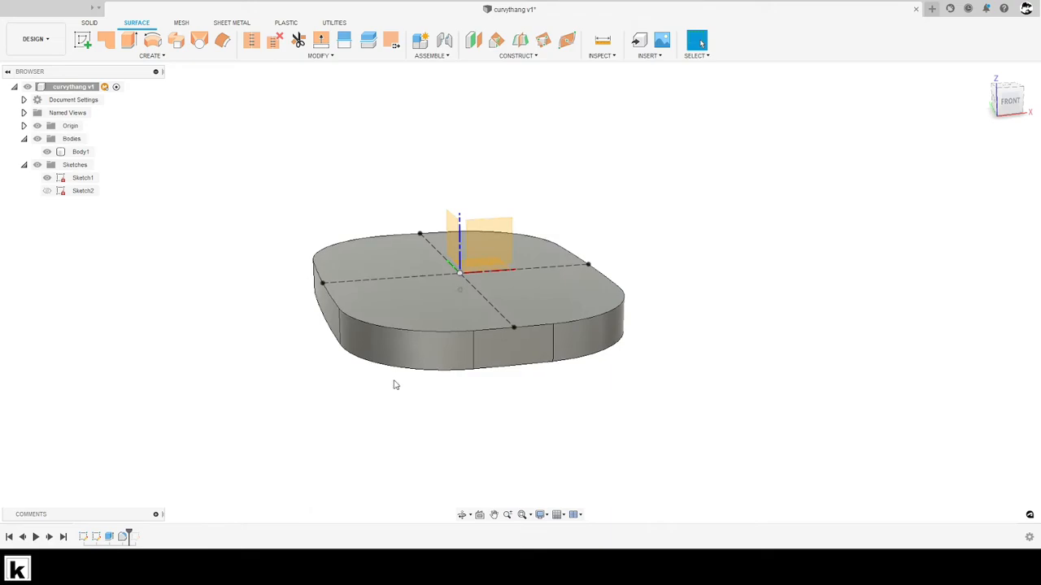
Delete the body's two front corner faces, its front face and its bottom face as surface faces
click(394, 328)
key(Delete)
shift+middle_drag(521, 366, 489, 302)
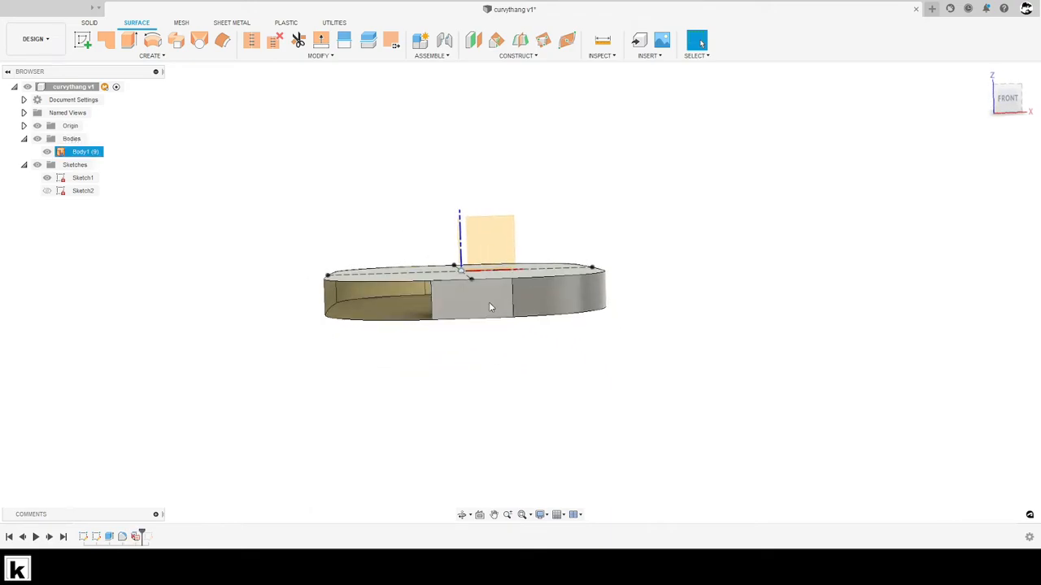
click(570, 302)
ctrl+click(485, 301)
ctrl+click(398, 318)
key(Delete)
drag(648, 309, 245, 295)
key(Delete)
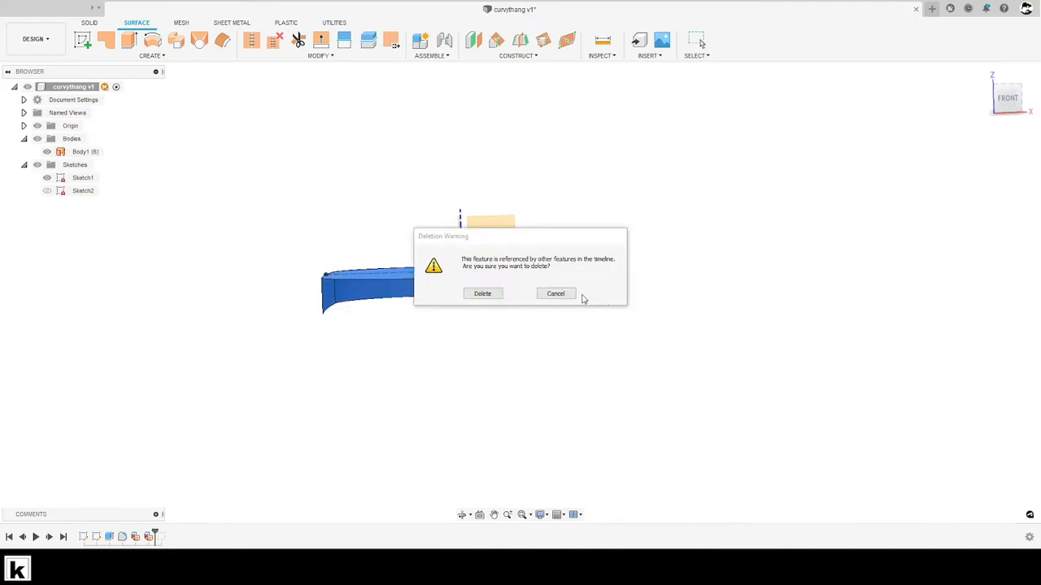
click(553, 296)
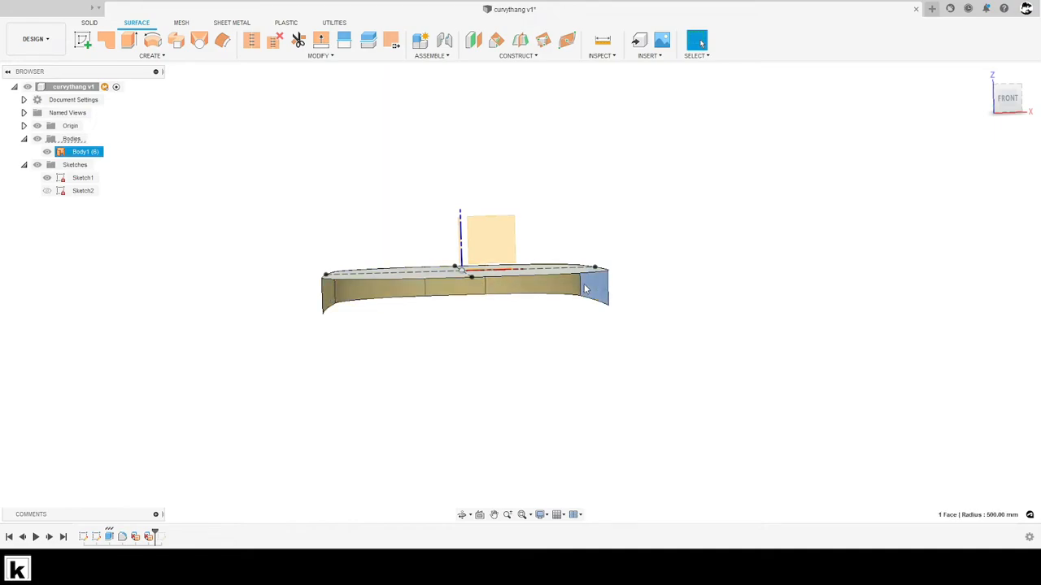
Delete the remaining side, back and rear corner faces, keeping only the top face
shift+click(559, 290)
shift+click(474, 291)
shift+click(401, 293)
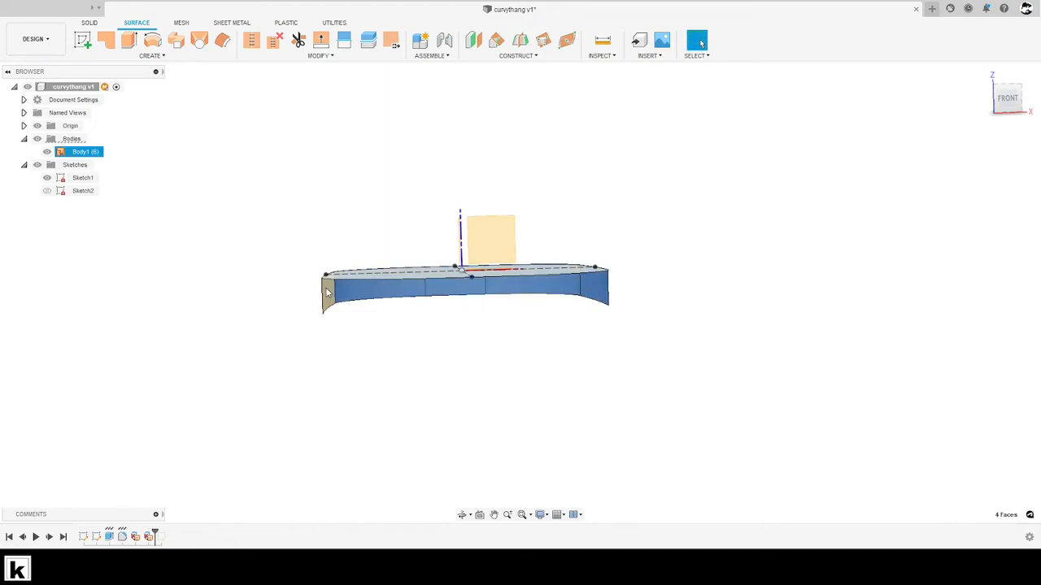
key(Delete)
shift+middle_drag(360, 355, 396, 387)
click(452, 371)
click(249, 417)
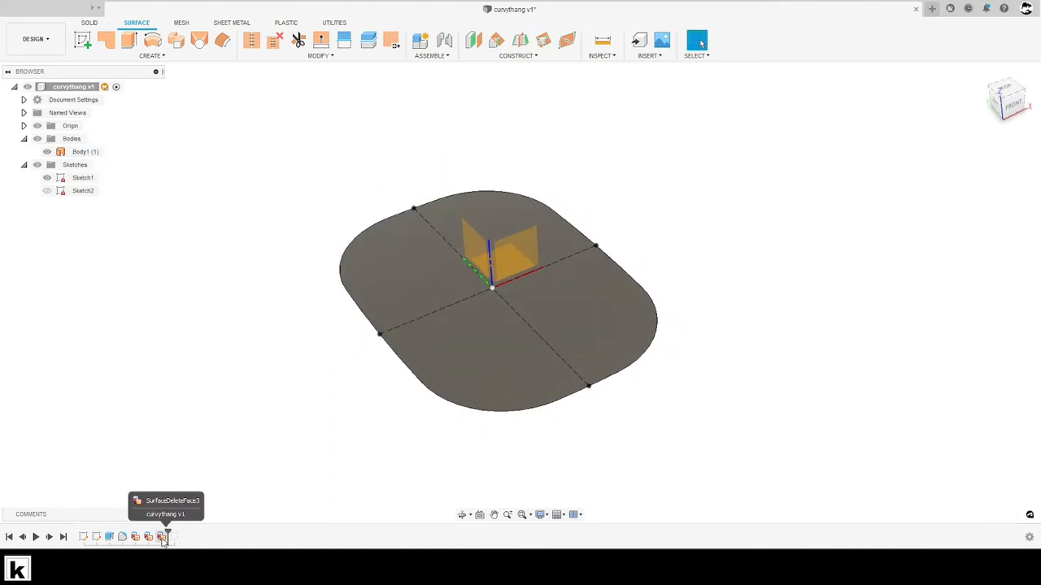
Undo the three face deletions to restore the solid body
key(ctrl+z)
key(ctrl+z)
key(ctrl+z)
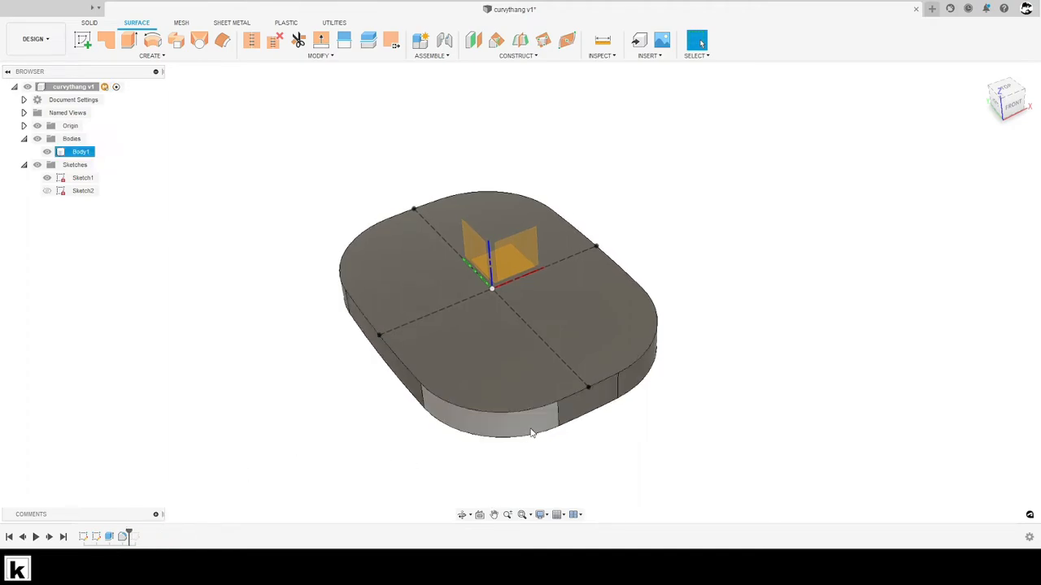
scroll(521, 398, down, 5)
click(495, 379)
key(Escape)
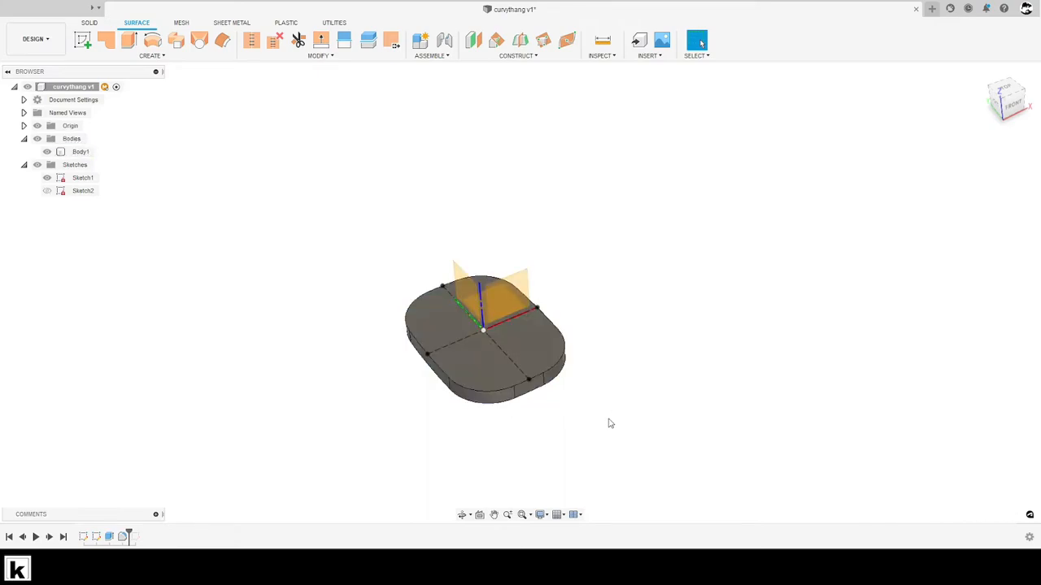
Hide the centreline sketch, Sketch1, and select the body's top face
scroll(474, 340, up, 4)
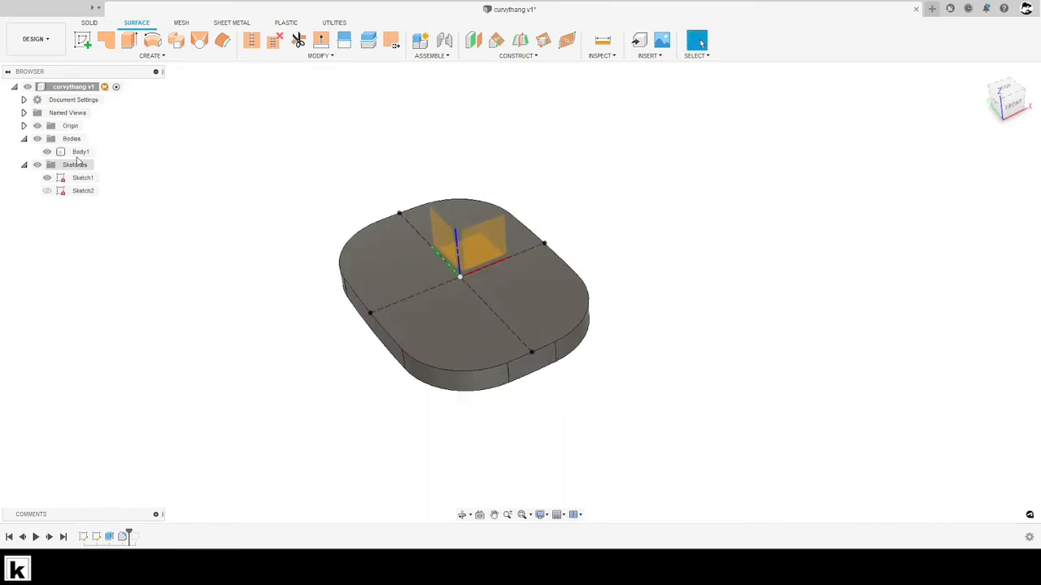
click(459, 337)
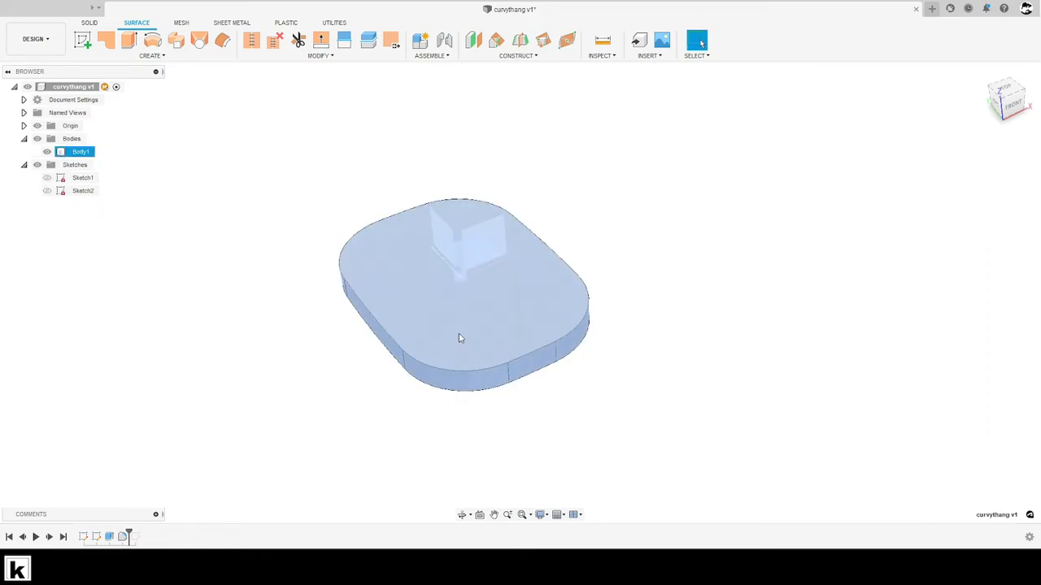
click(462, 336)
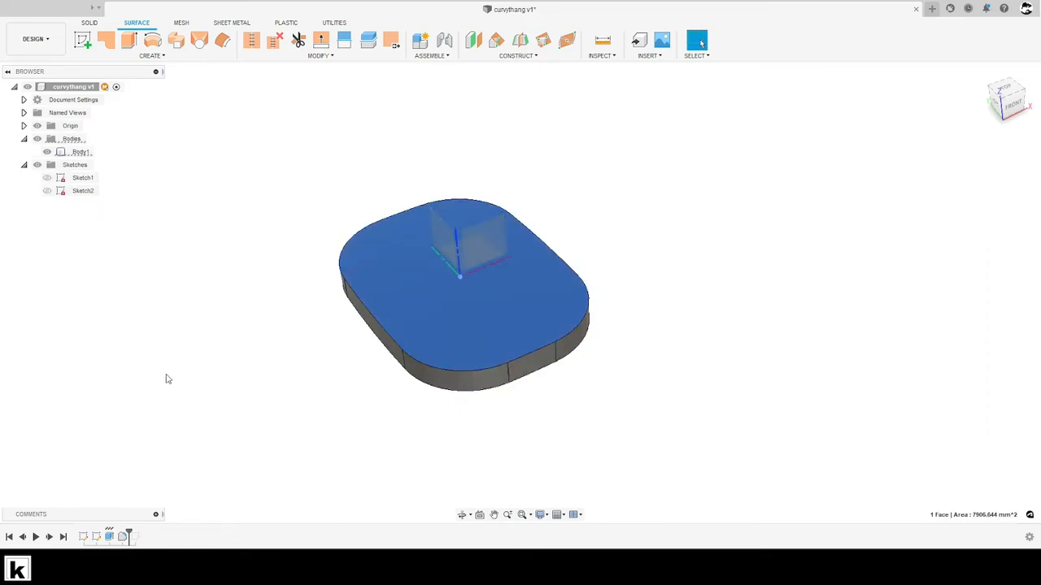
key(Delete)
key(ctrl+z)
double_click(434, 330)
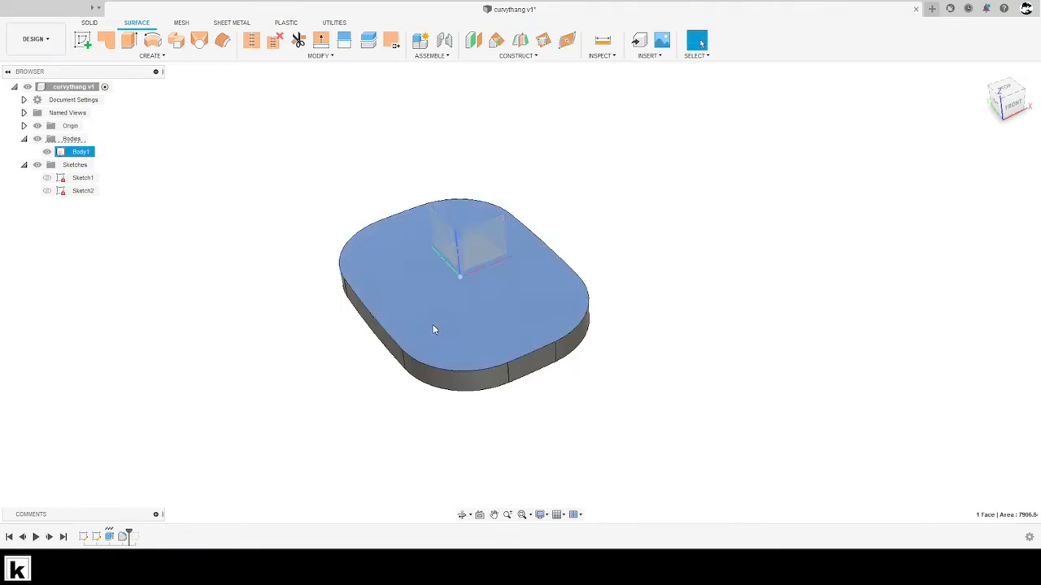
click(442, 337)
double_click(442, 338)
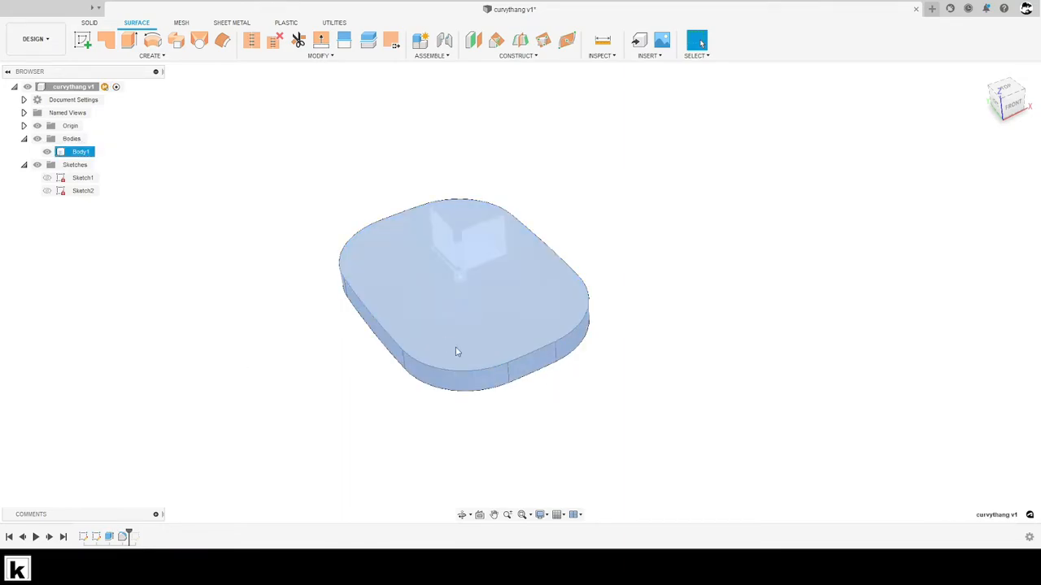
scroll(615, 395, up, 1)
shift+middle_drag(615, 395, 629, 384)
click(630, 384)
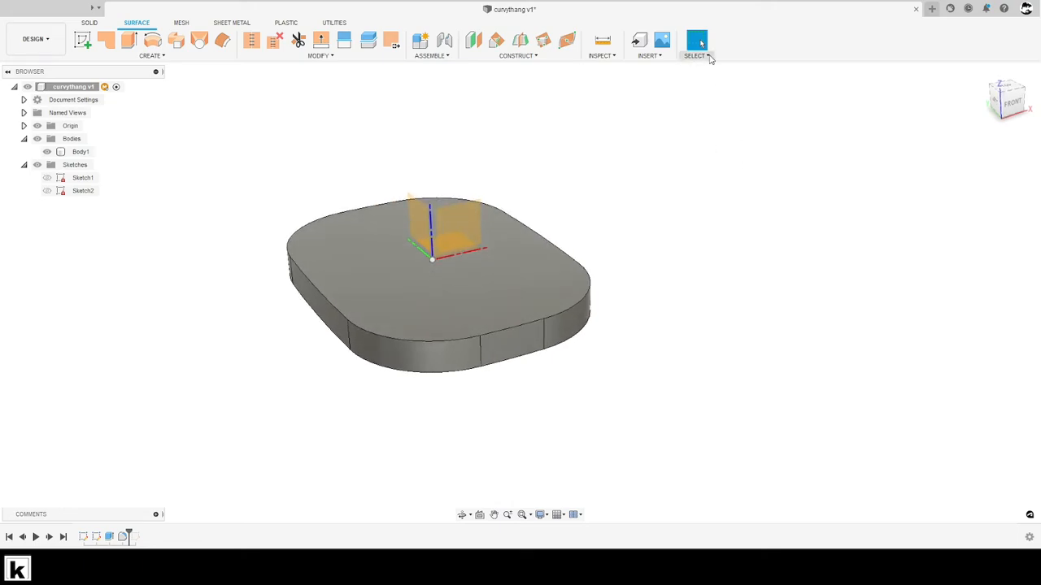
Limit the selection filter to body faces and delete all of the body's faces except the top one
click(709, 57)
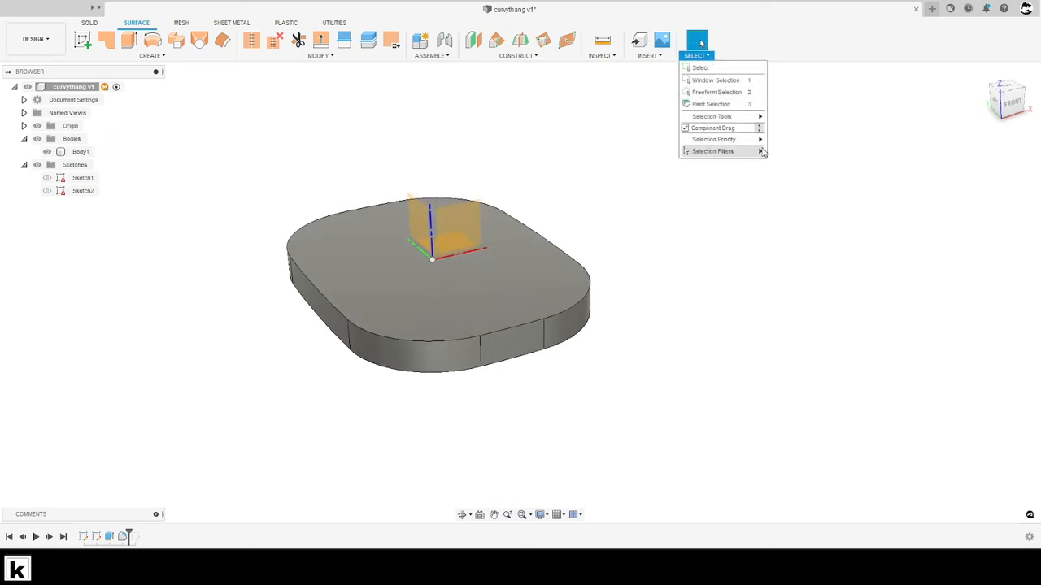
mouse_move(759, 152)
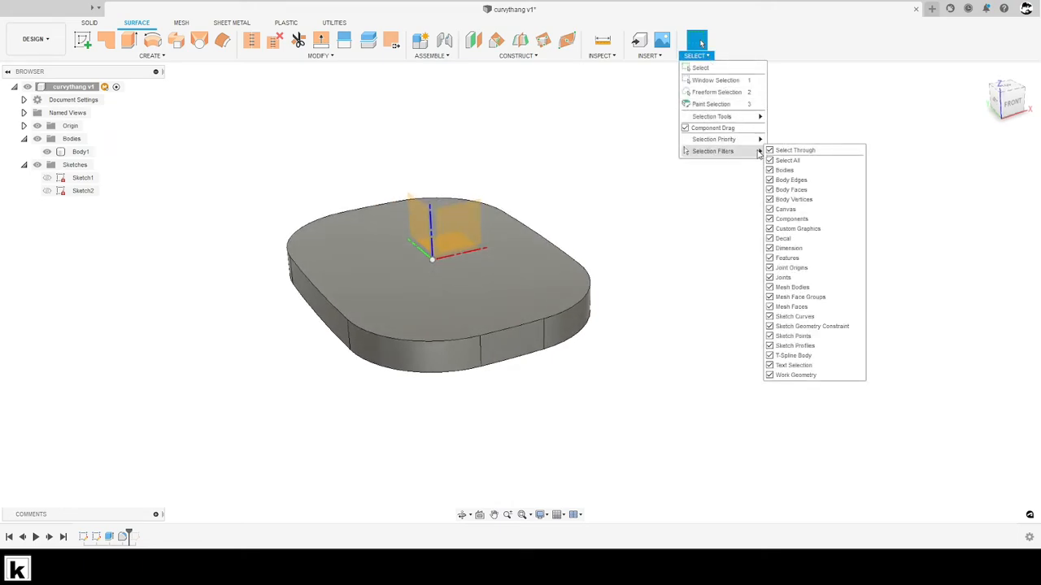
click(772, 193)
click(539, 288)
scroll(525, 285, down, 4)
drag(316, 174, 512, 302)
key(Delete)
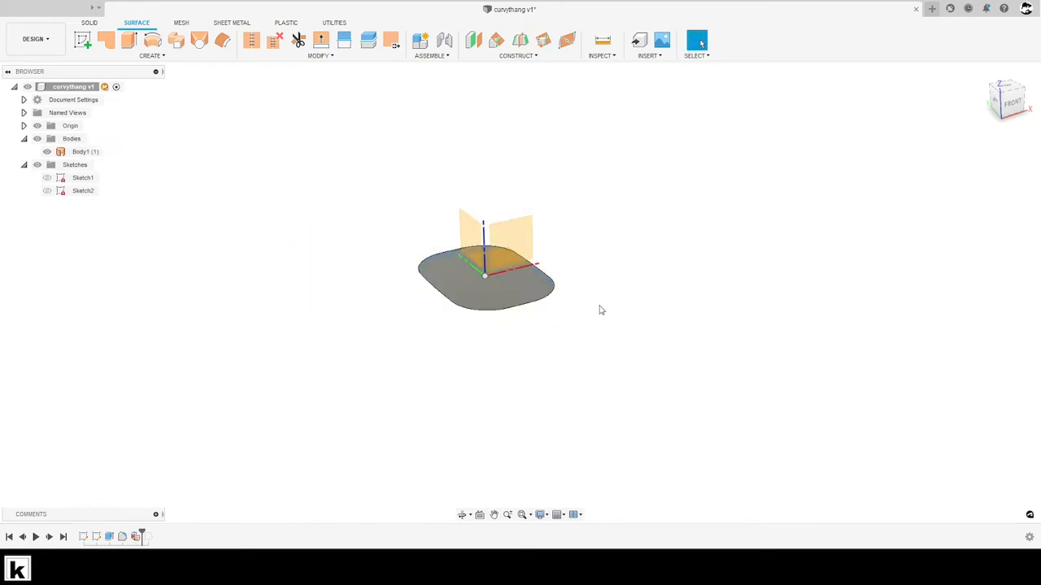
Turn all selection filters back on
click(707, 57)
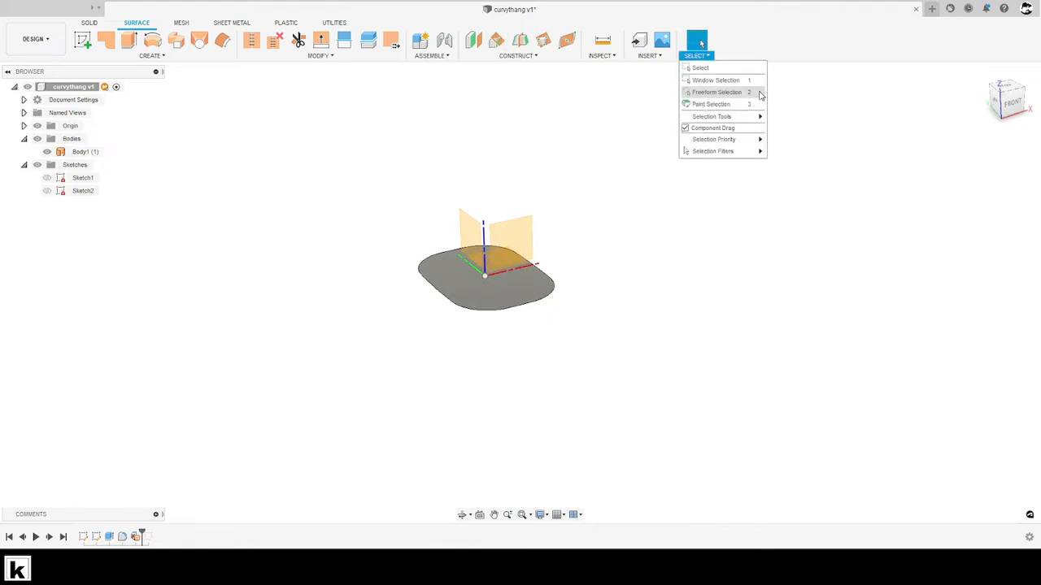
mouse_move(736, 152)
click(770, 161)
Reverse the normal of the remaining flat surface
scroll(660, 208, up, 4)
shift+middle_drag(660, 206, 570, 261)
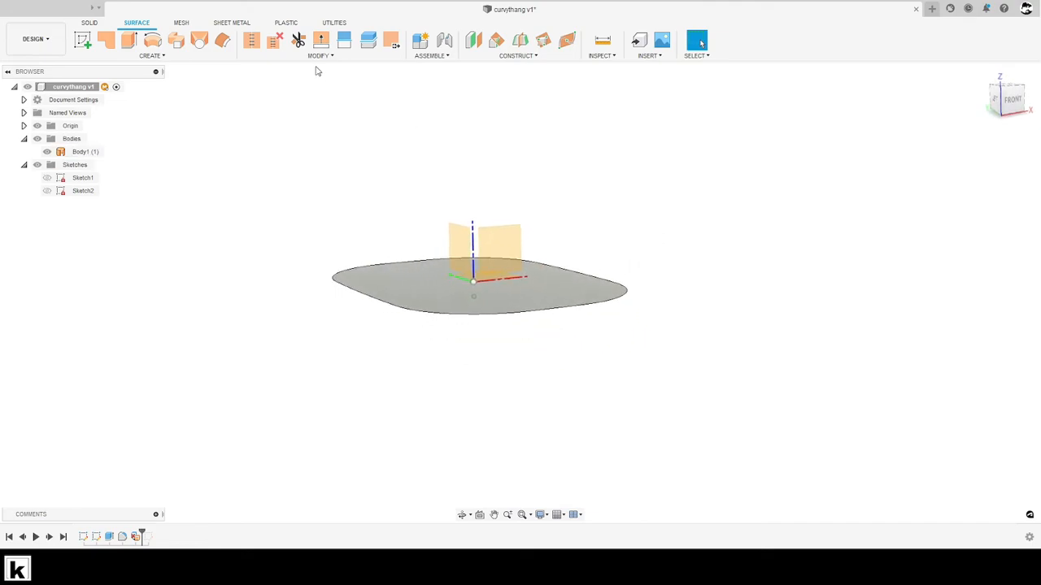
click(398, 49)
click(449, 272)
click(986, 174)
Show the centreline sketch, Sketch1, and keep the outline sketch, Sketch2, hidden
shift+middle_drag(752, 251, 744, 218)
shift+middle_drag(459, 260, 203, 386)
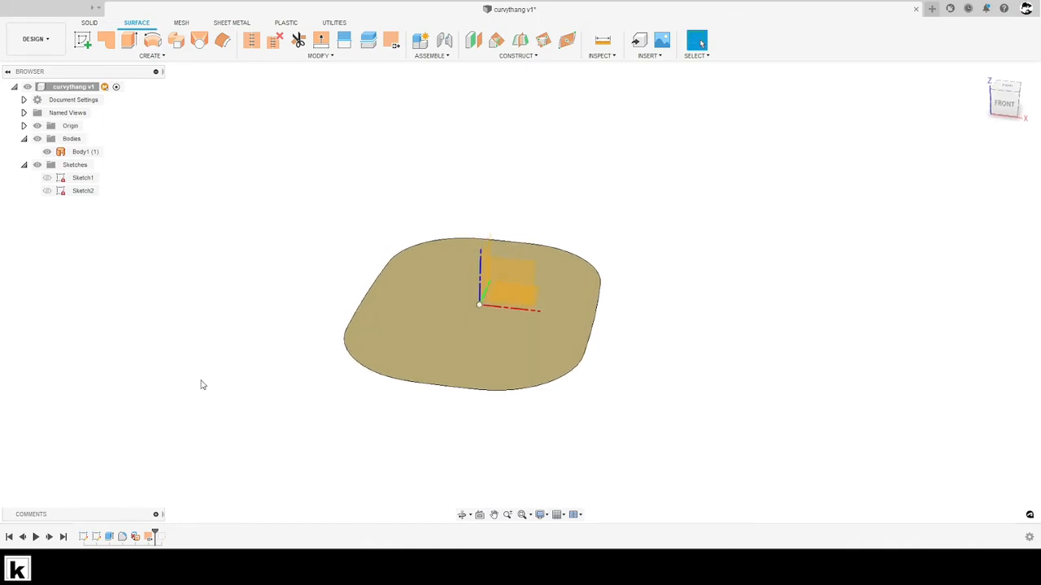
shift+middle_drag(202, 386, 244, 277)
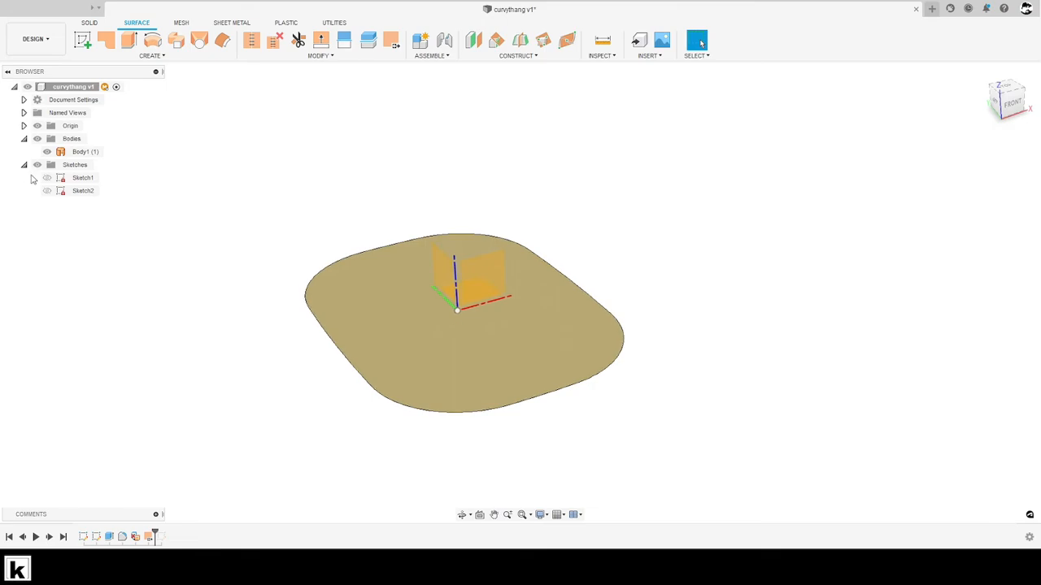
click(50, 195)
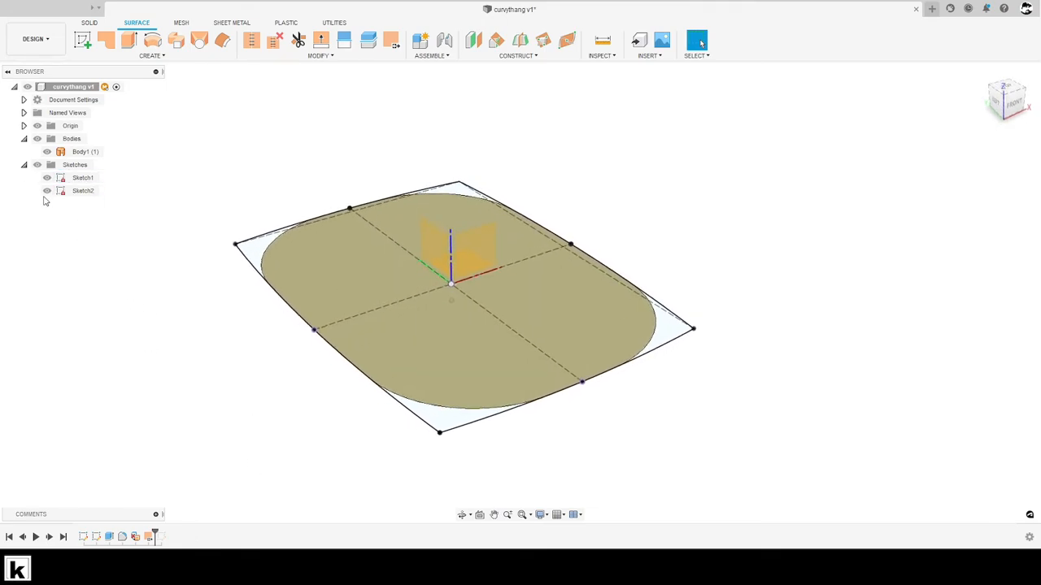
click(47, 190)
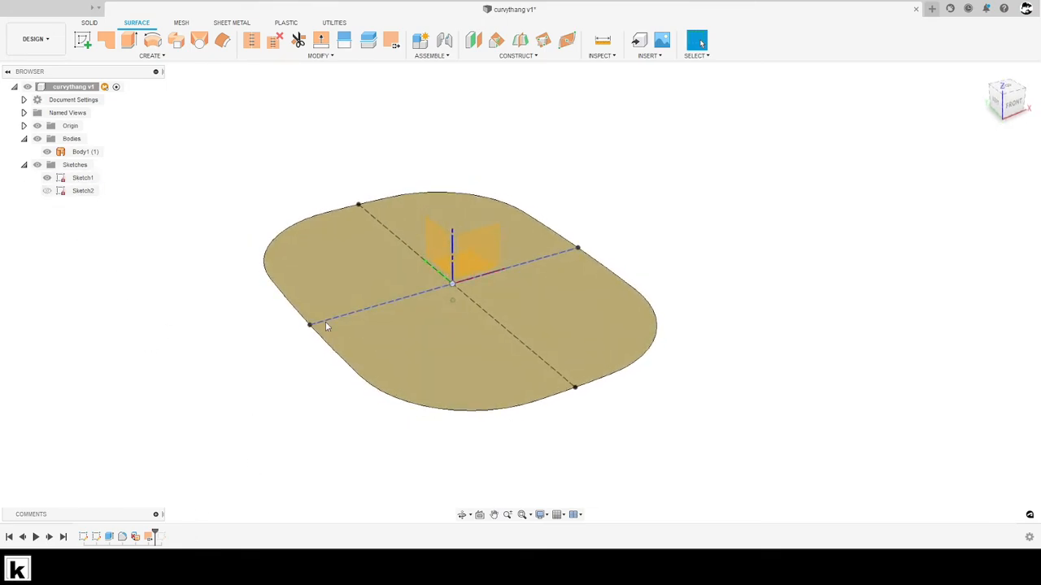
click(239, 448)
Roll the history marker forward past Sketch3 and open that sketch for editing
mouse_move(239, 448)
shift+middle_down()
mouse_move(258, 503)
mouse_move(264, 482)
shift+middle_up()
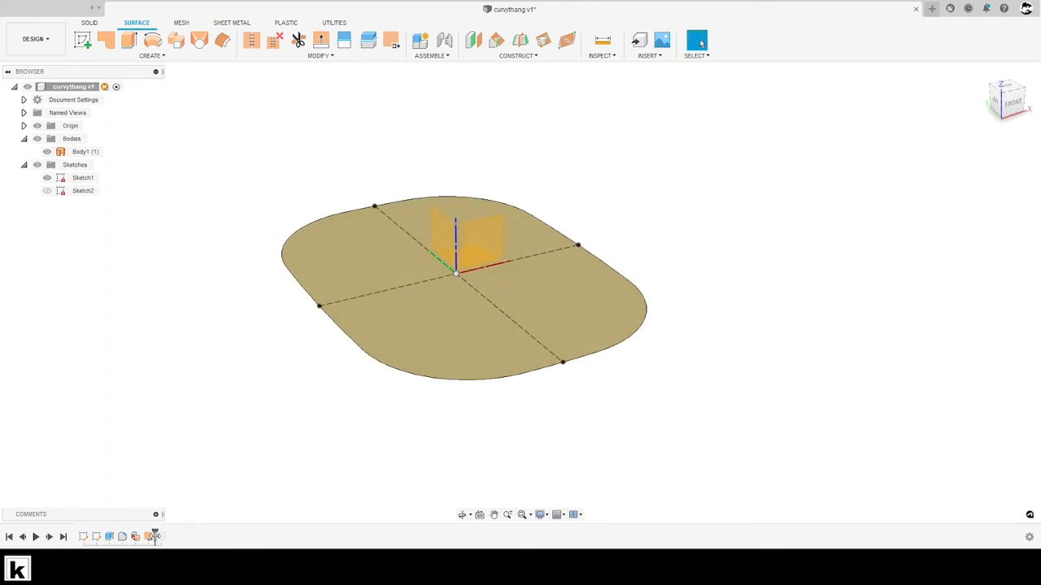
drag(155, 537, 168, 537)
right_click(161, 537)
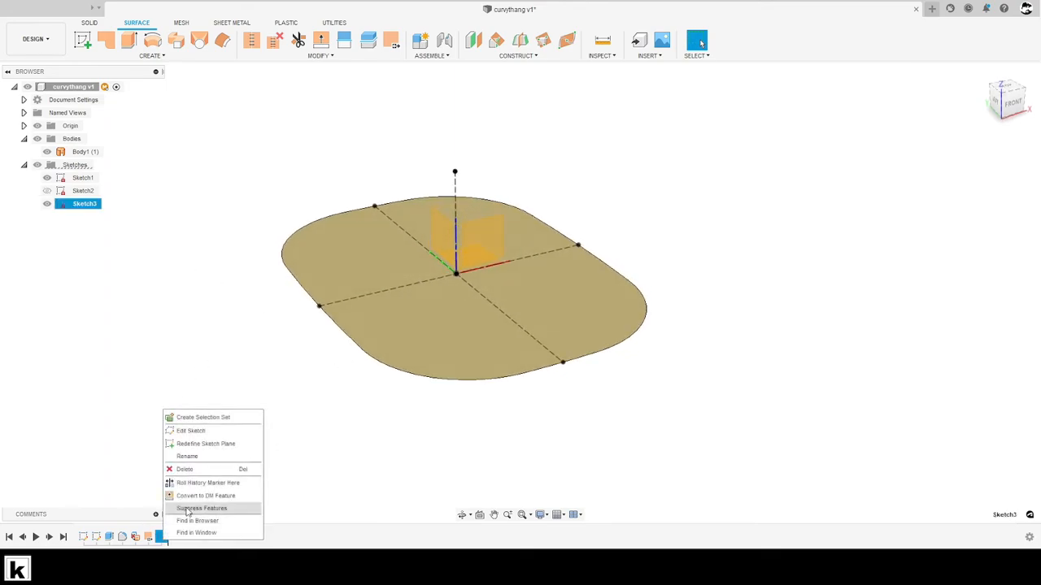
click(199, 431)
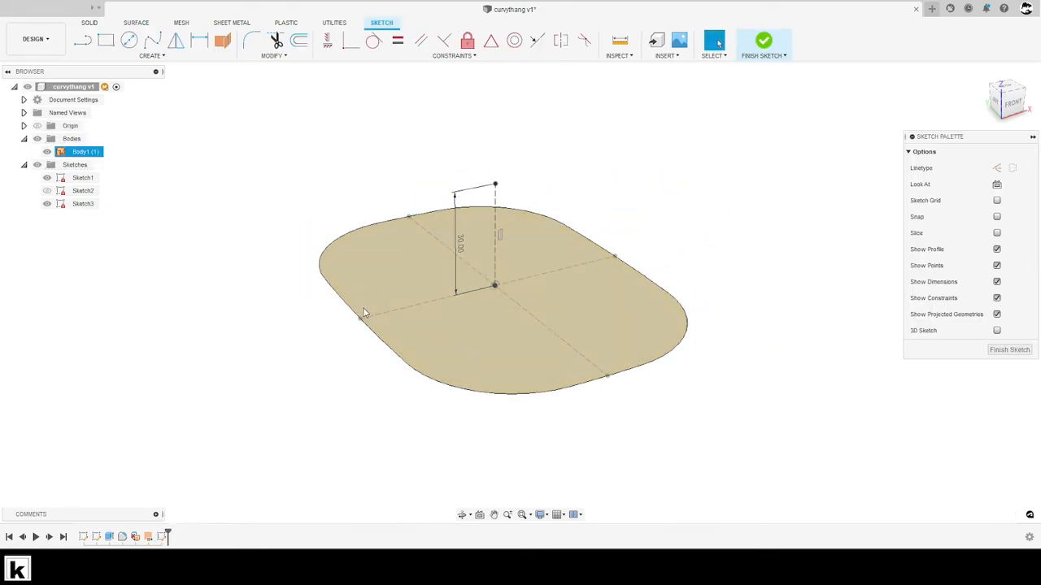
Consult the Snipping Tool drawing, then sketch a three-point arc beside the vertical line with a radius of 150 mm
key(alt+Tab)
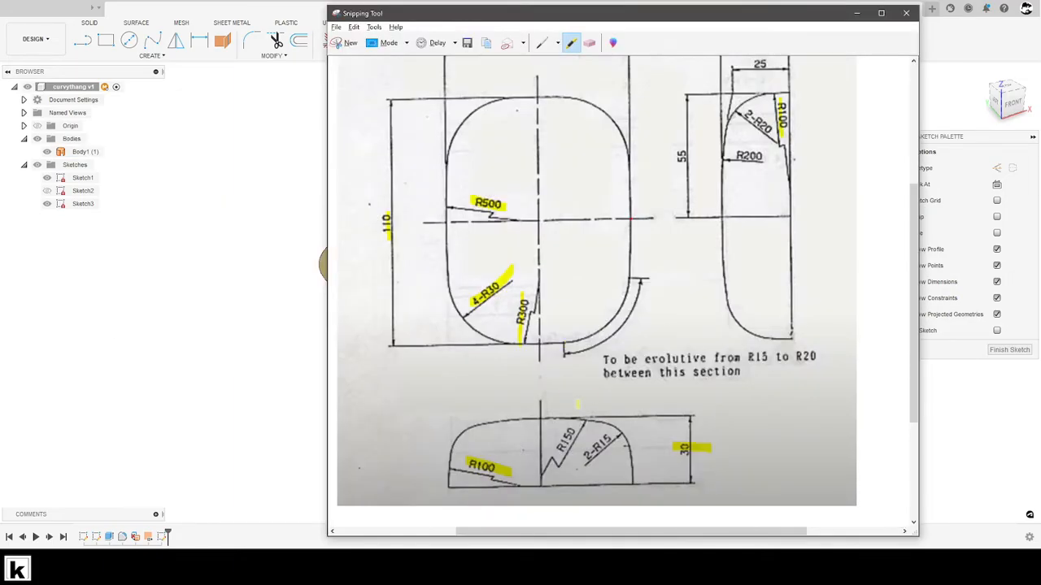
key(alt+Tab)
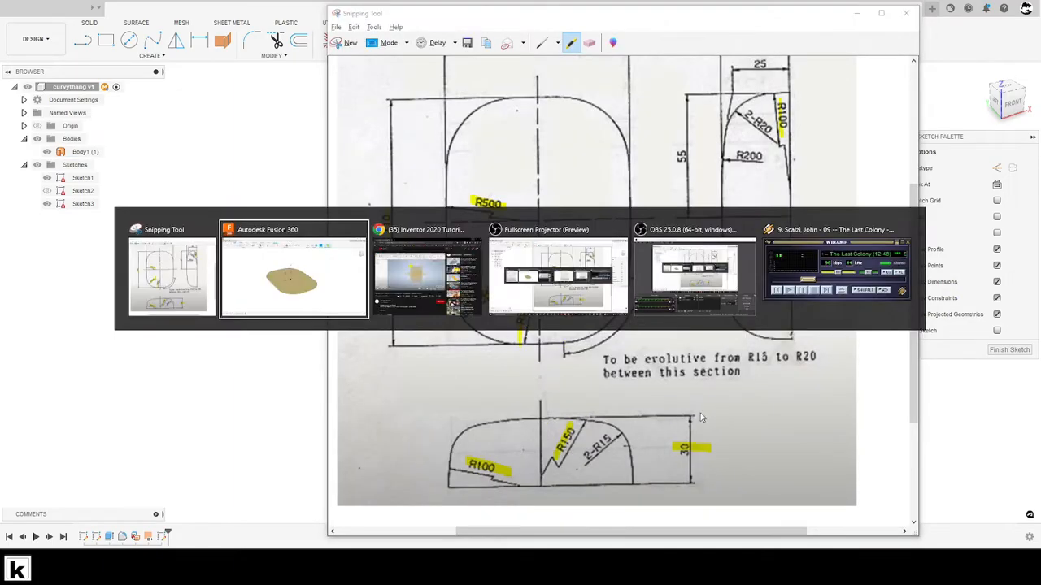
key(s)
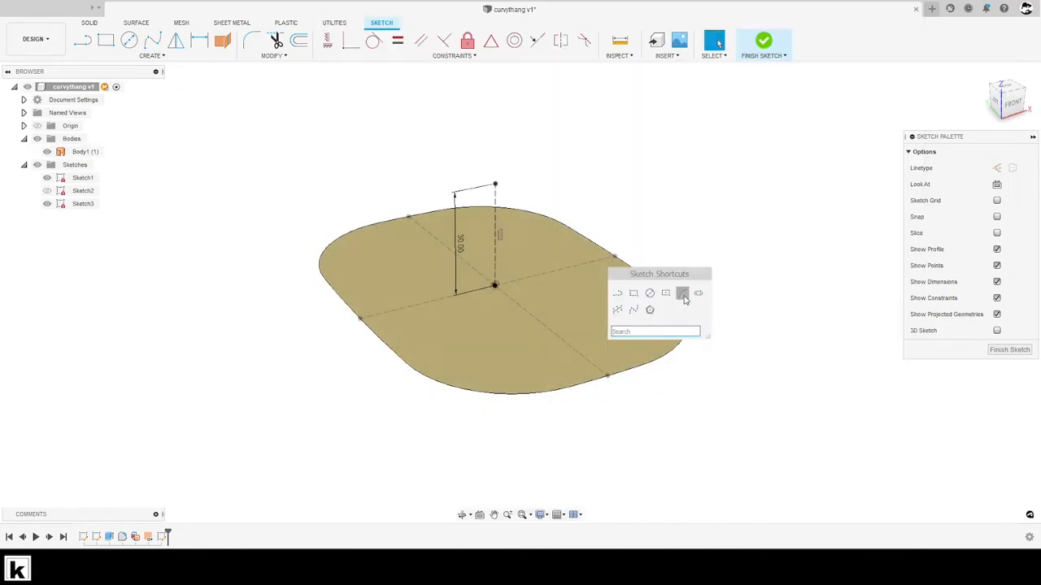
click(683, 295)
click(636, 207)
click(740, 165)
key(d)
click(723, 171)
click(724, 191)
text(1)
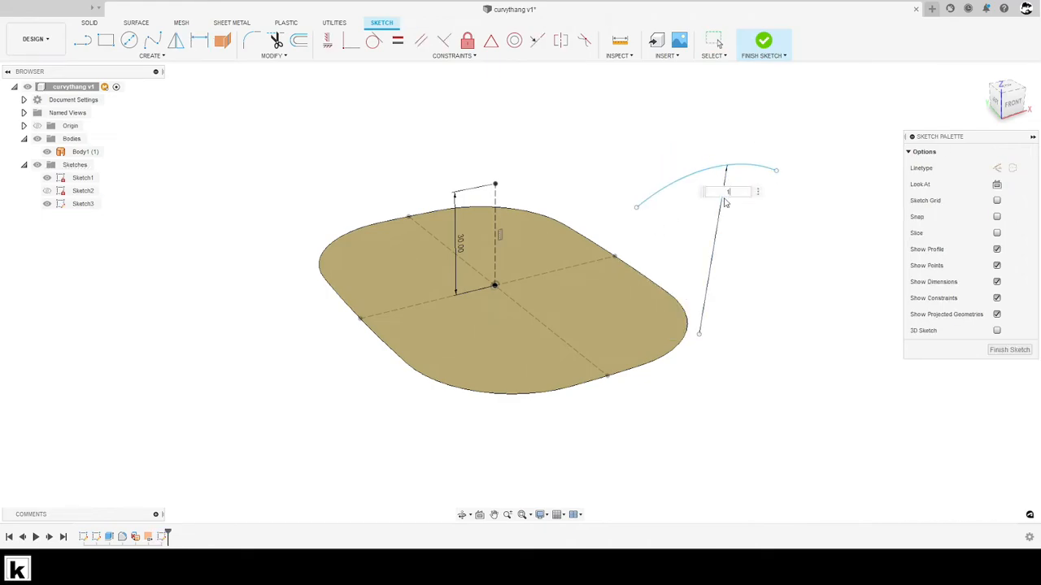
text(50)
key(Return)
Constrain the R150 arc to pass through the top endpoint of the 30 mm vertical line
scroll(655, 297, down, 8)
scroll(675, 209, up, 5)
key(Escape)
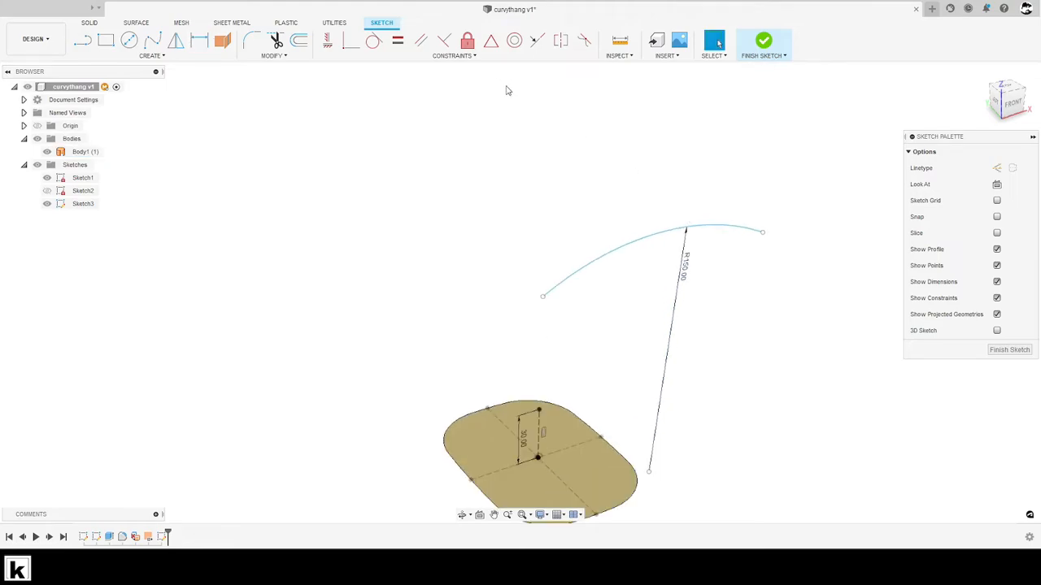
click(636, 234)
key(Escape)
Draw a chord between the two ends of the R150 arc and convert it to a construction line
shift+middle_drag(540, 413, 583, 344)
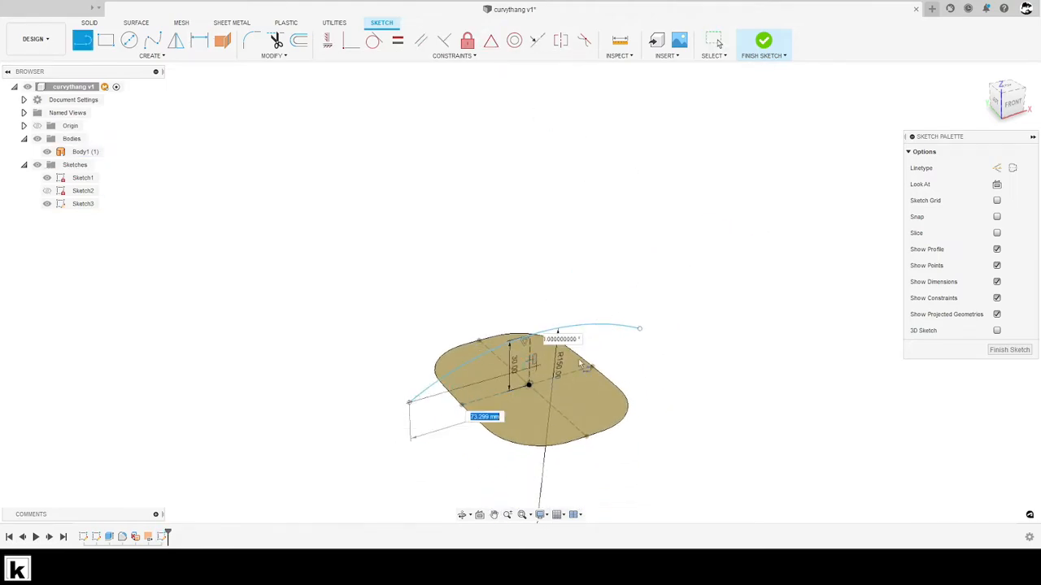
click(640, 329)
key(Escape)
click(622, 336)
key(x)
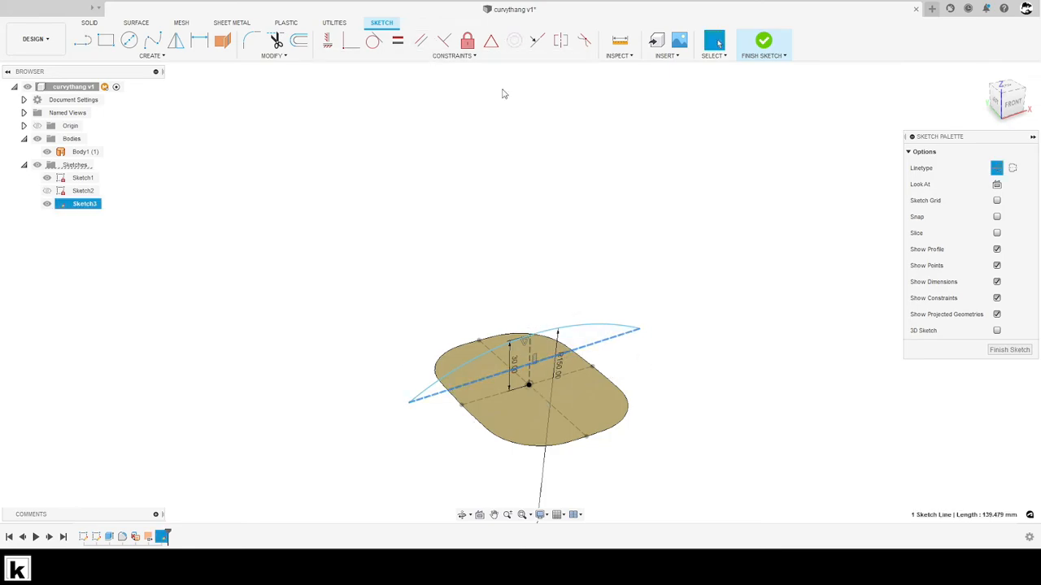
Constrain the chord horizontal and centred on the vertical line, and reposition the arc's radius dimension
click(327, 41)
scroll(496, 225, up, 5)
scroll(478, 241, down, 3)
scroll(472, 239, up, 2)
scroll(374, 327, down, 5)
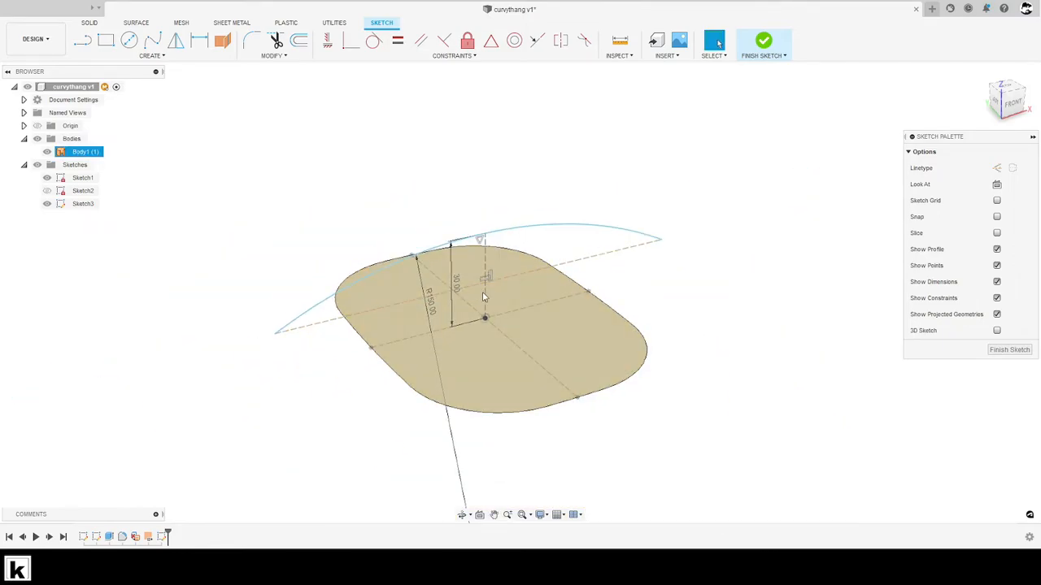
drag(429, 303, 532, 319)
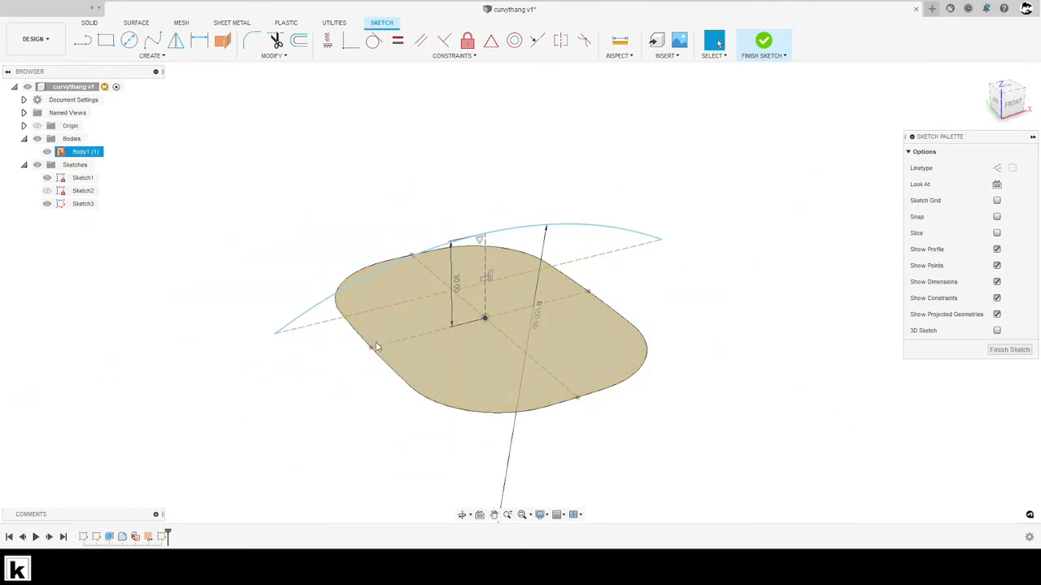
Project both endpoints of the crosswise centreline into the sketch
scroll(399, 330, up, 2)
key(l)
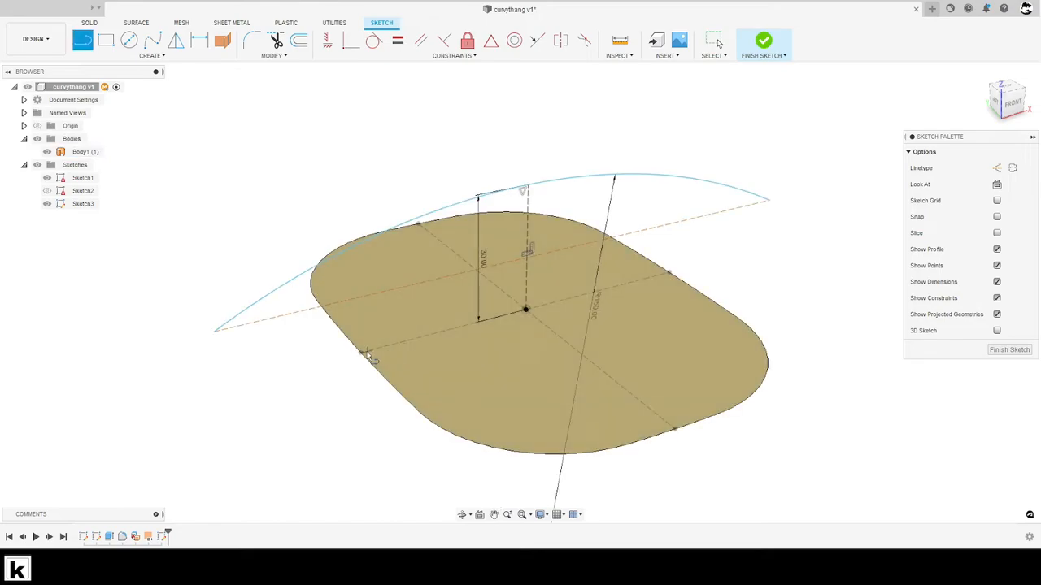
key(p)
click(361, 352)
click(669, 273)
key(Return)
key(l)
click(361, 352)
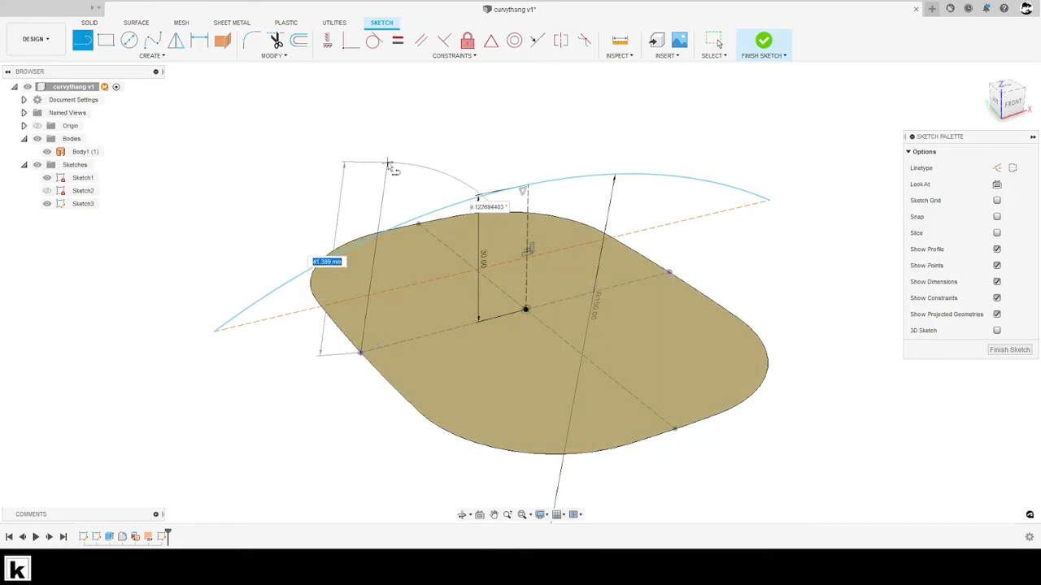
key(Escape)
Sketch a three-point arc from the left projected centreline endpoint upward across the R150 arc
key(s)
click(464, 293)
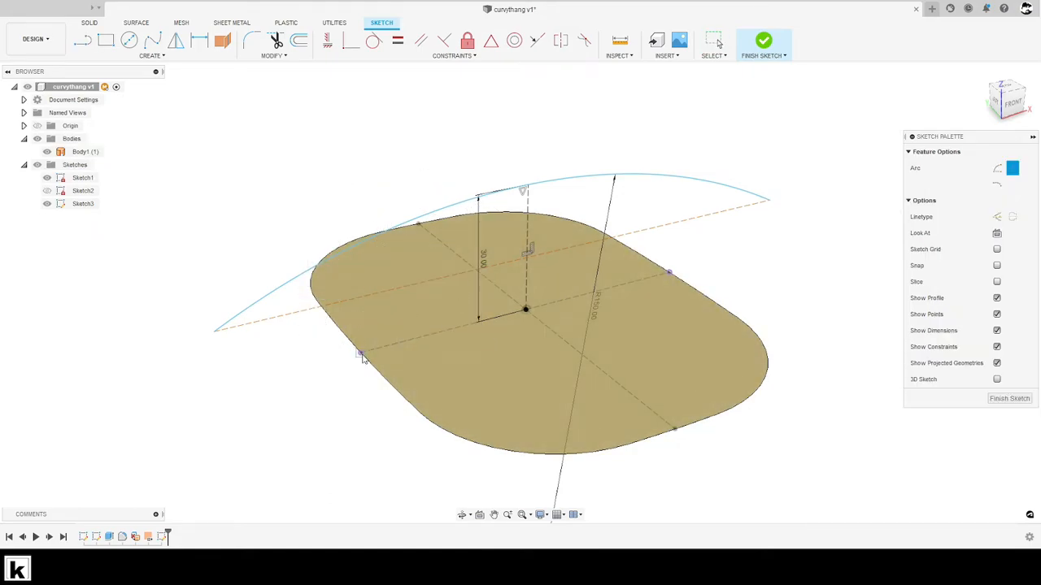
scroll(362, 216, up, 3)
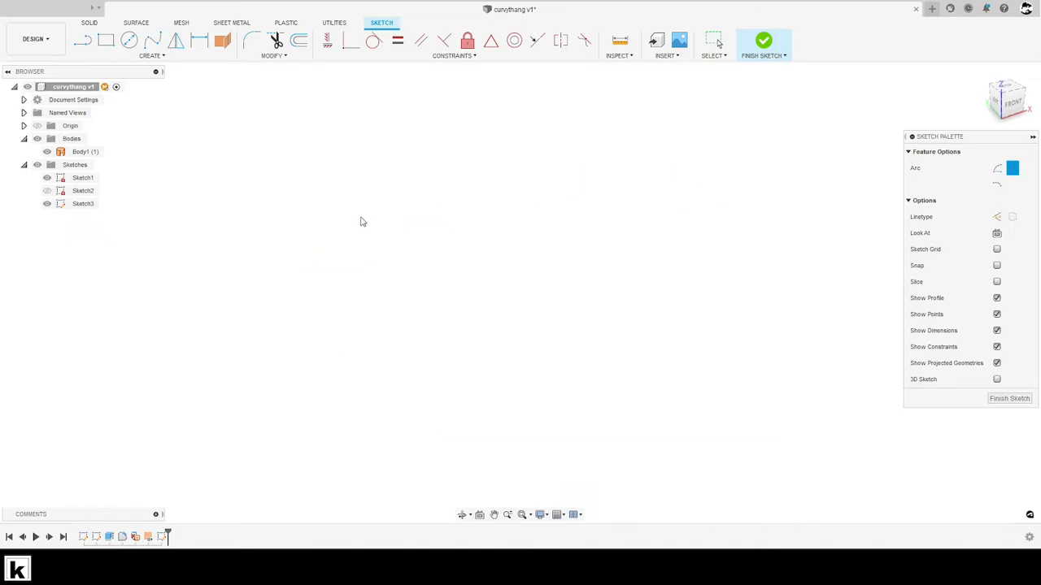
scroll(370, 239, down, 3)
key(Escape)
middle_drag(373, 235, 411, 237)
middle_drag(410, 237, 418, 195)
scroll(424, 262, down, 3)
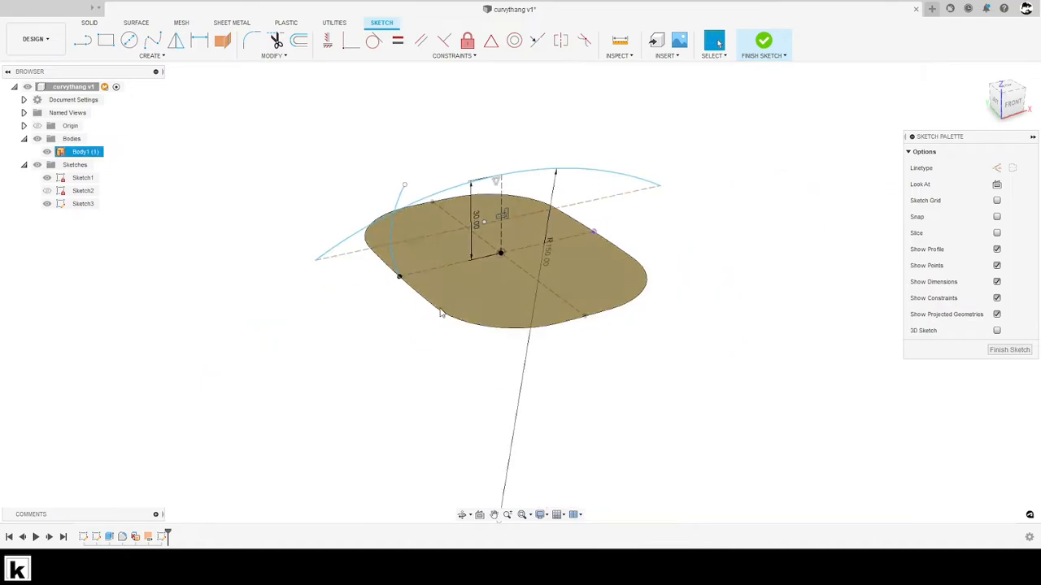
Try to switch the camera to Orthographic
click(551, 517)
mouse_move(626, 476)
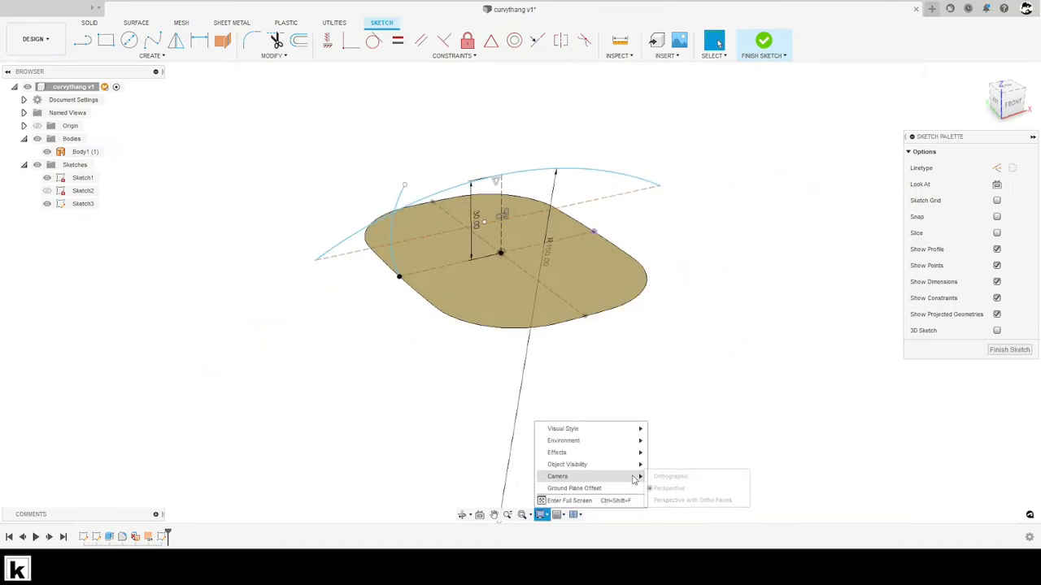
click(674, 481)
Draw a short vertical construction line down from the side arc's lower endpoint and make the arc tangent to it
scroll(478, 267, up, 8)
mouse_move(545, 291)
middle_down()
mouse_move(410, 269)
mouse_move(410, 290)
mouse_move(429, 316)
mouse_move(374, 197)
middle_up()
key(l)
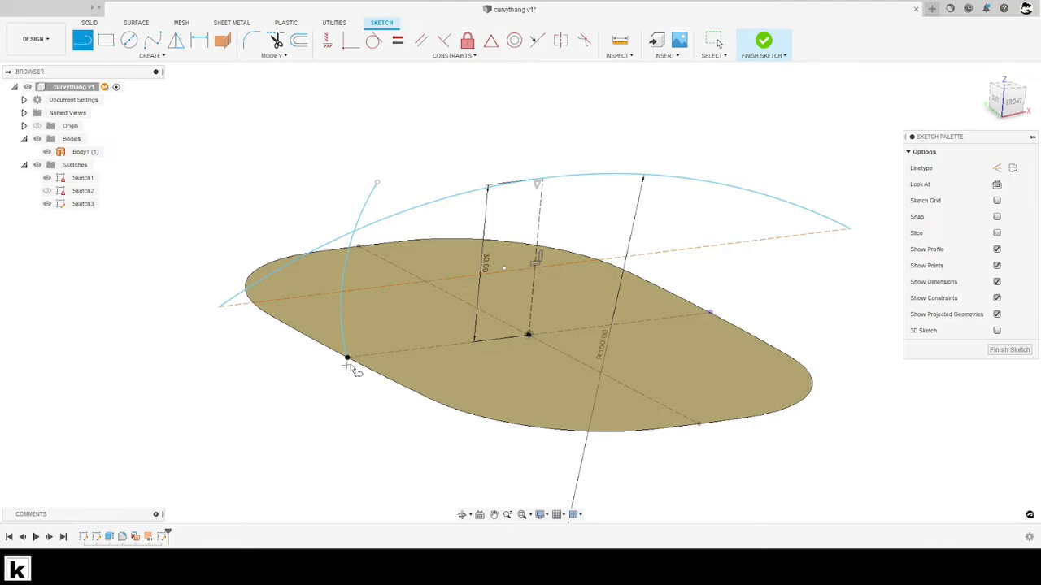
click(344, 396)
key(Escape)
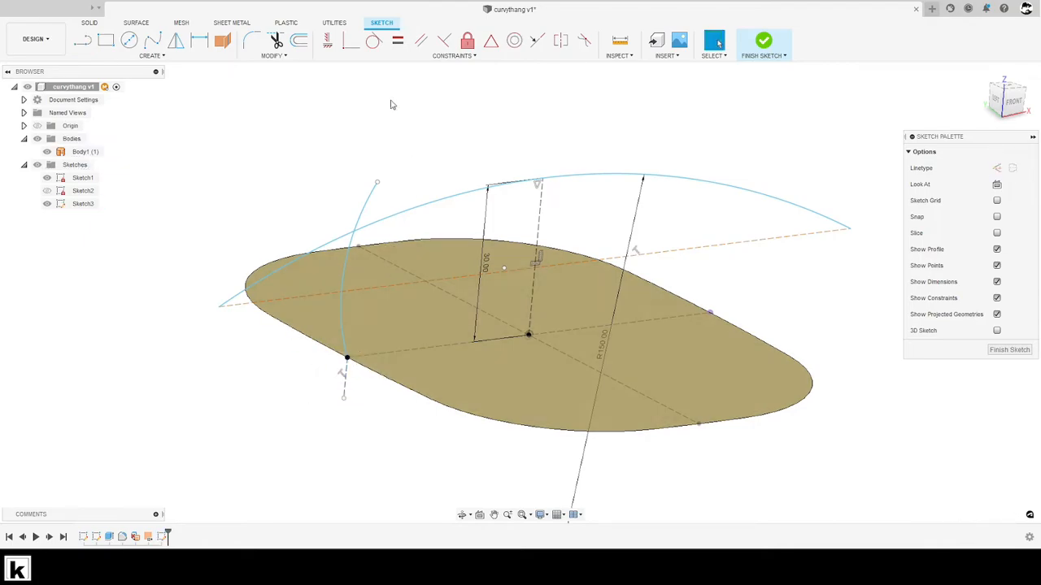
click(343, 304)
click(346, 375)
key(Escape)
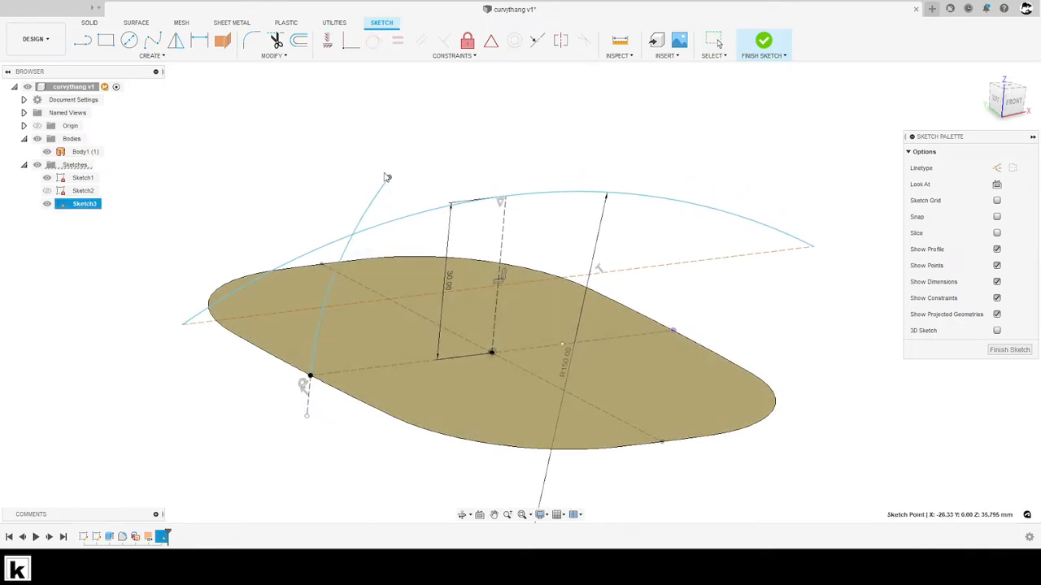
Dimension the side arc with a 100 mm radius according to the reference drawing, and reposition the radius label
key(d)
click(353, 207)
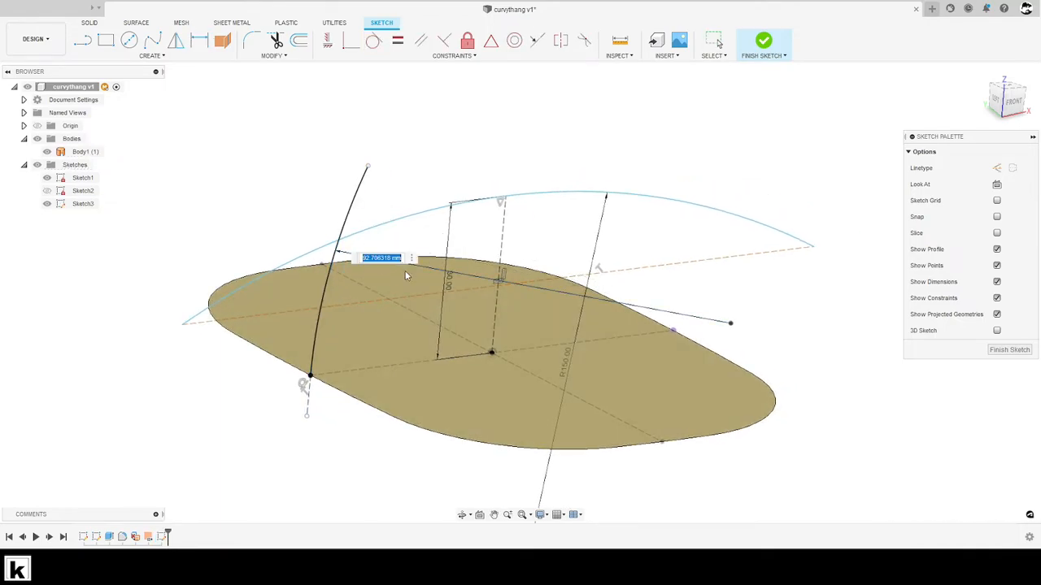
key(alt+Tab)
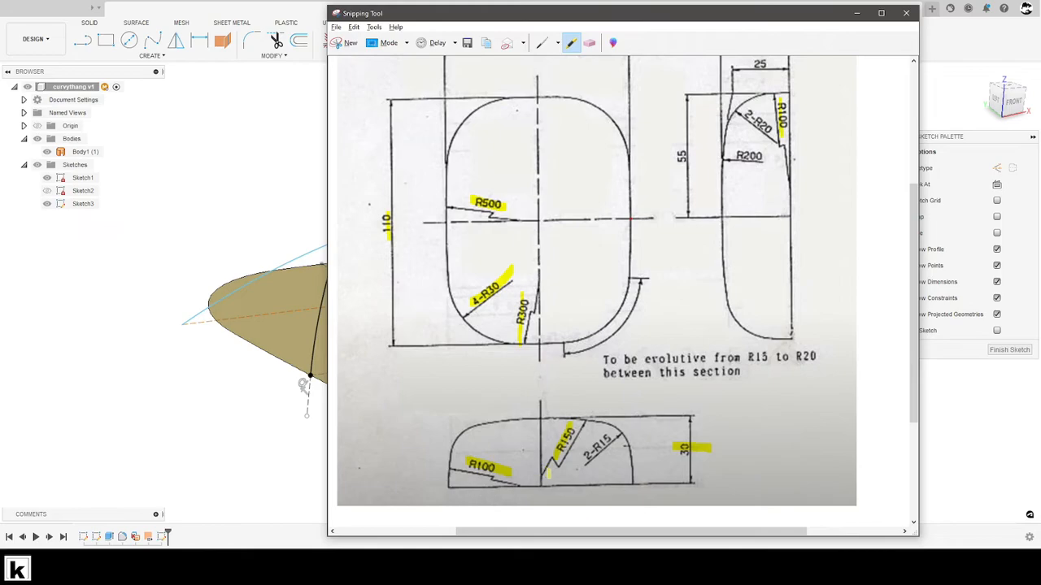
key(alt+Tab)
text(100)
key(Return)
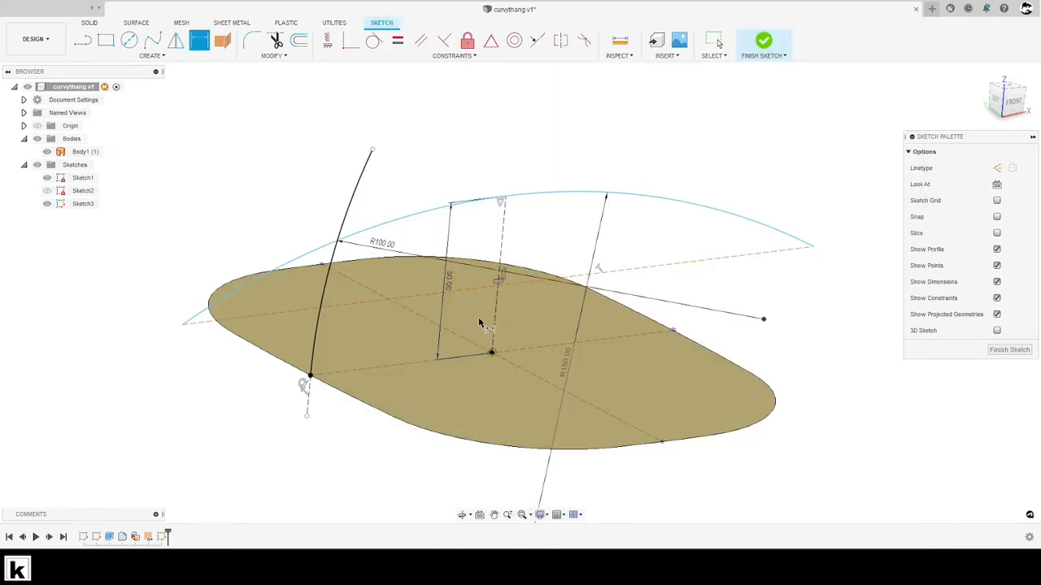
key(Escape)
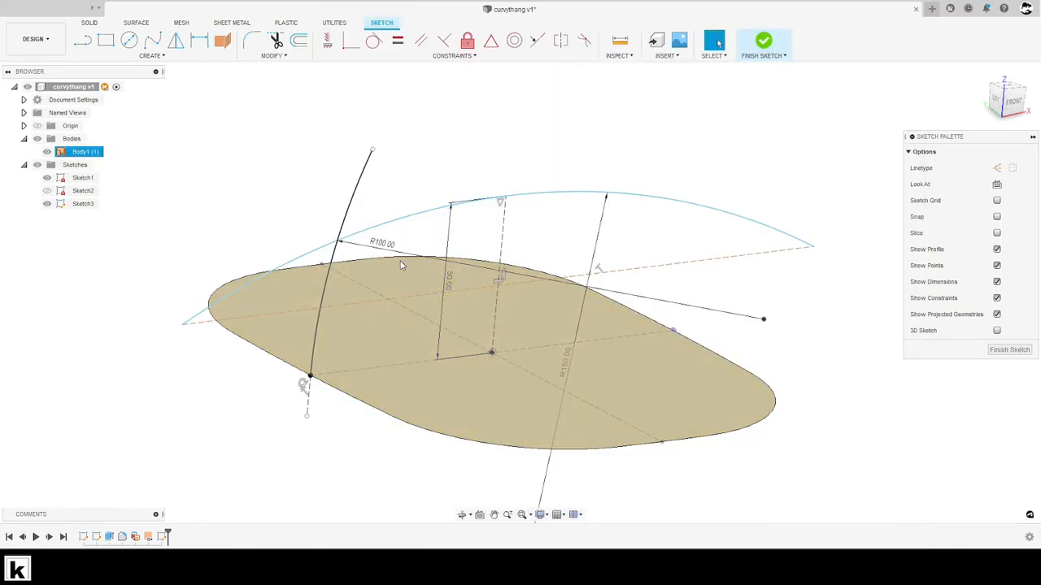
drag(391, 246, 396, 242)
Dimension the construction chord joining the ends of the R150 arc to 150 mm
click(392, 221)
click(786, 266)
drag(776, 255, 789, 283)
text(150)
key(Return)
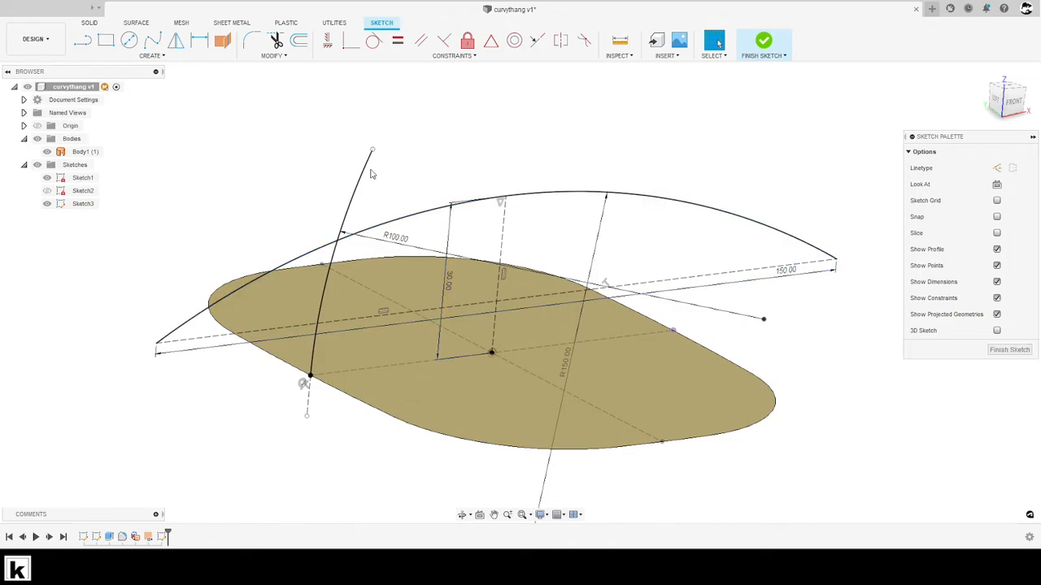
Extend the upper end of the R100 side arc further above the R150 arc and finish the sketch
drag(379, 142, 398, 108)
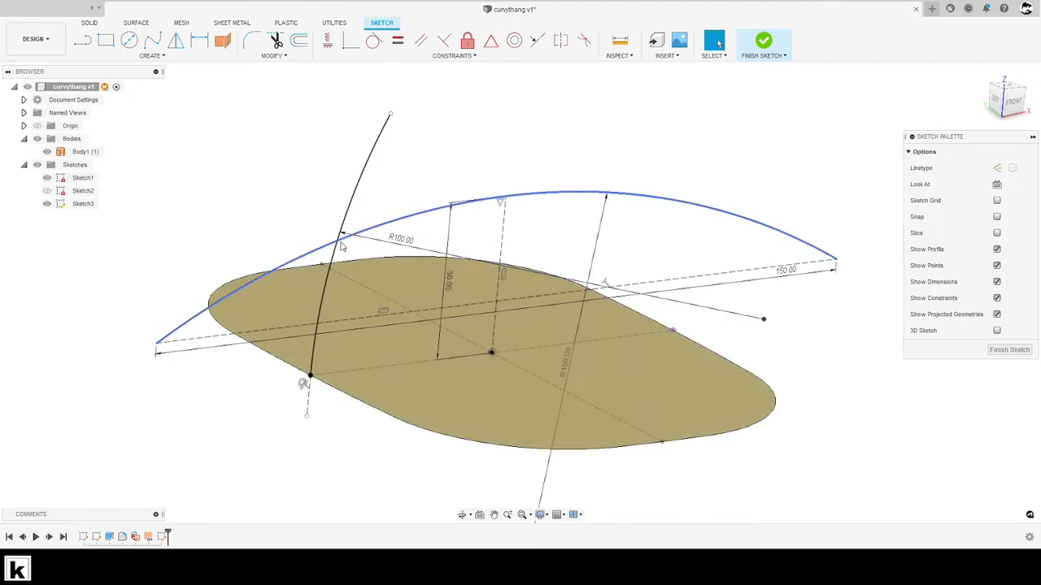
middle_drag(476, 260, 431, 226)
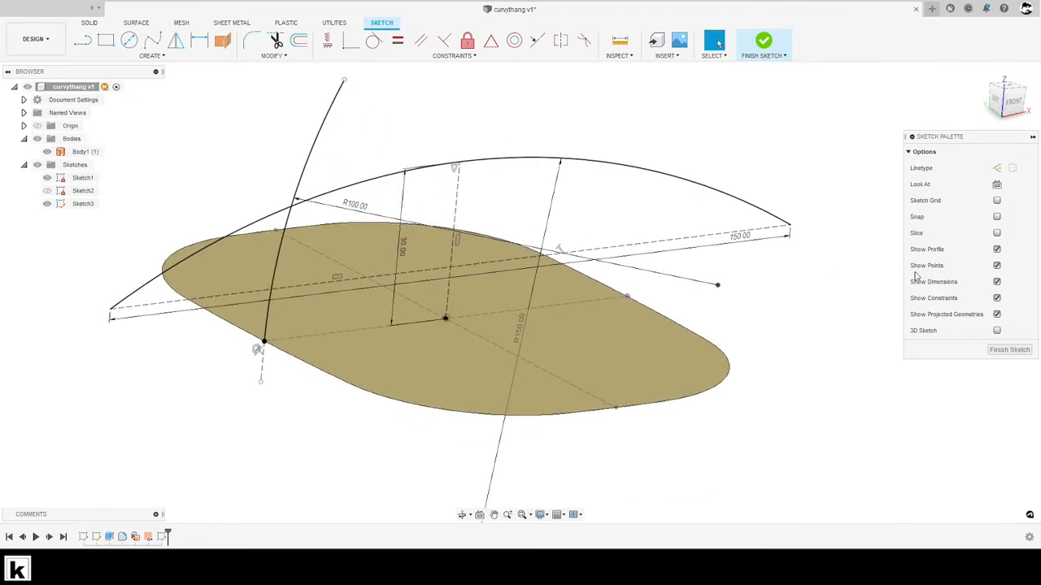
click(1005, 351)
Start a new sketch on the vertical YZ origin plane running lengthwise through the part
click(529, 293)
mouse_move(529, 293)
shift+middle_down()
mouse_move(481, 292)
mouse_move(500, 370)
shift+middle_up()
click(286, 134)
click(82, 40)
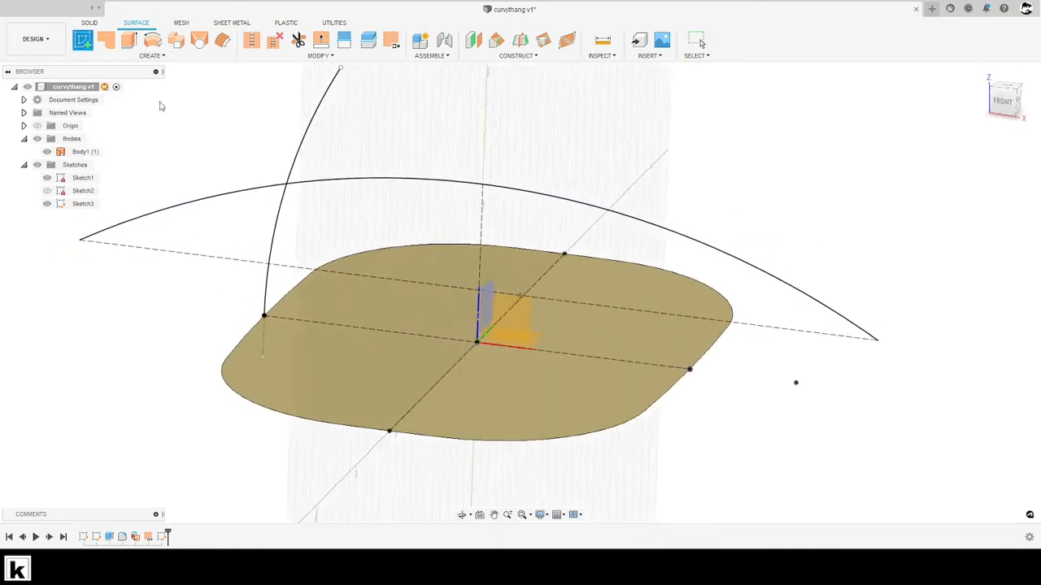
click(519, 290)
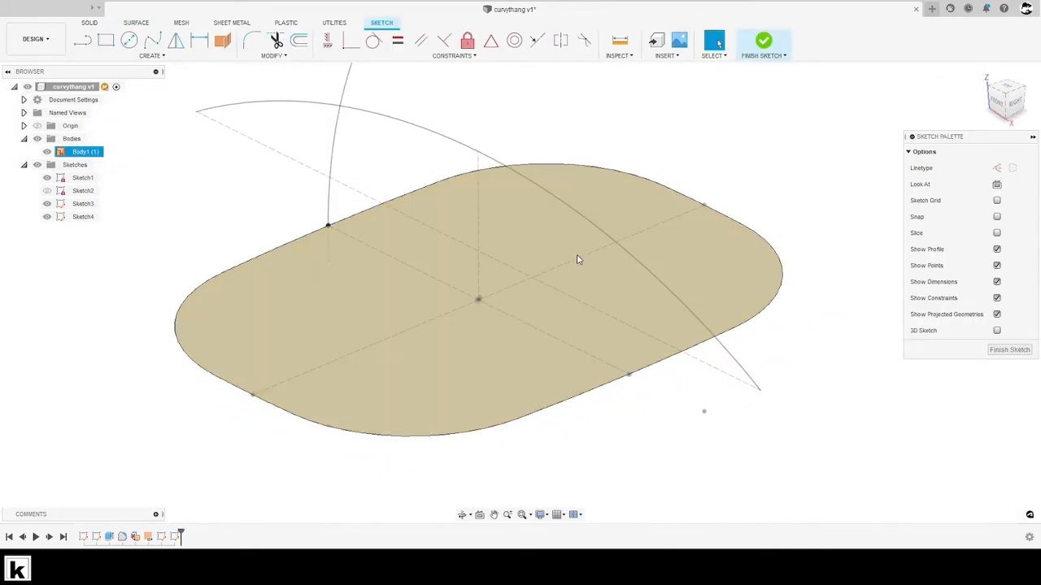
Project the vertical 30 mm centreline of the cross-section sketch, with its top point, into the new sketch
key(p)
click(479, 154)
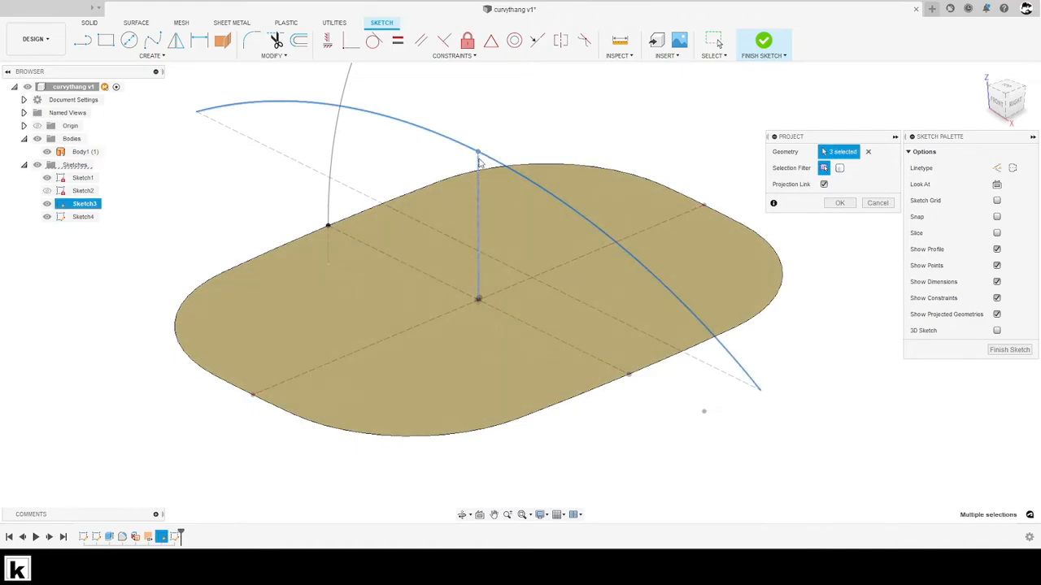
key(Return)
scroll(418, 204, down, 2)
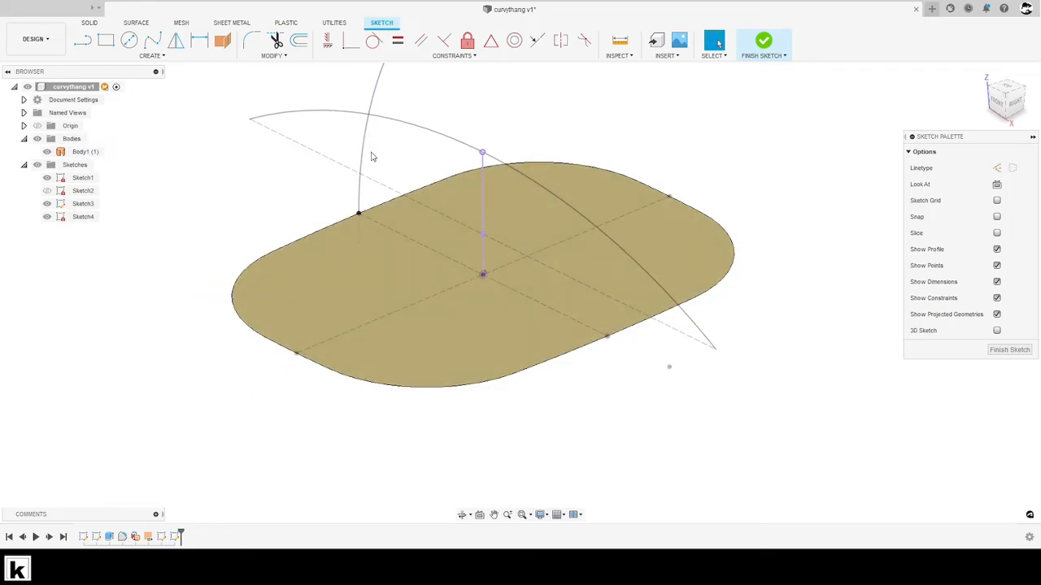
Sketch an upward-bulging three-point arc in open space beyond the +Y end of the outline surface
scroll(381, 207, down, 2)
middle_drag(520, 236, 523, 238)
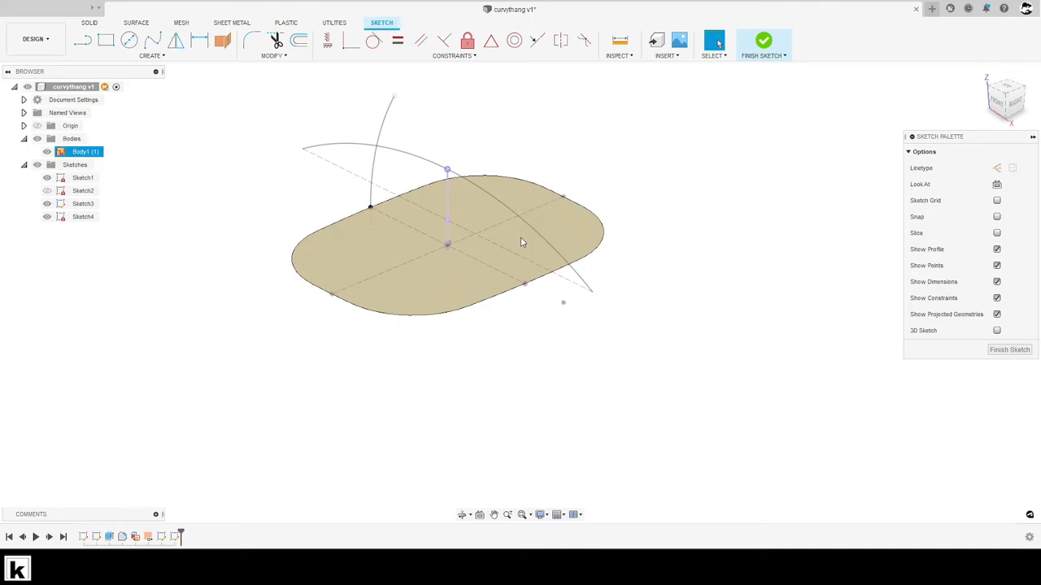
key(s)
click(629, 244)
click(628, 287)
click(695, 216)
key(Escape)
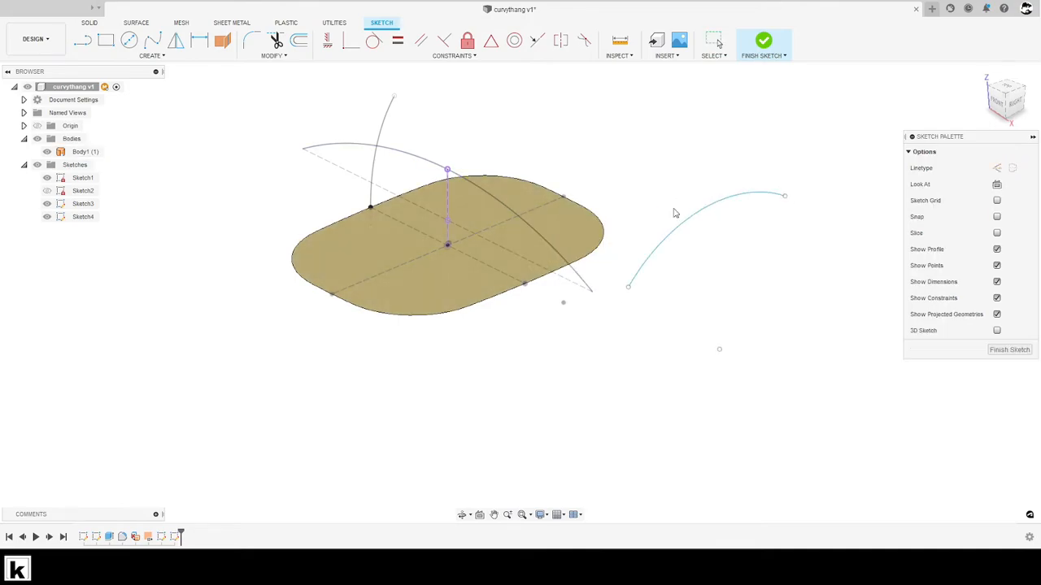
Join the new arc's two endpoints with a construction line and constrain that line horizontal
middle_drag(694, 216, 656, 207)
key(l)
click(590, 280)
click(746, 188)
key(Escape)
key(x)
click(336, 43)
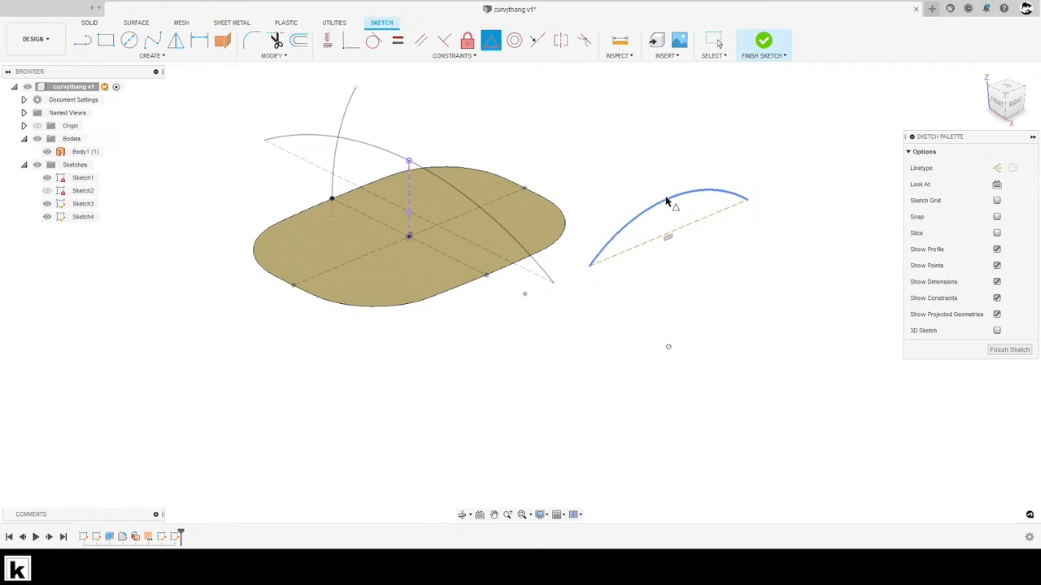
Constrain the top point of the projected centreline to the midpoint of the new arc
click(407, 163)
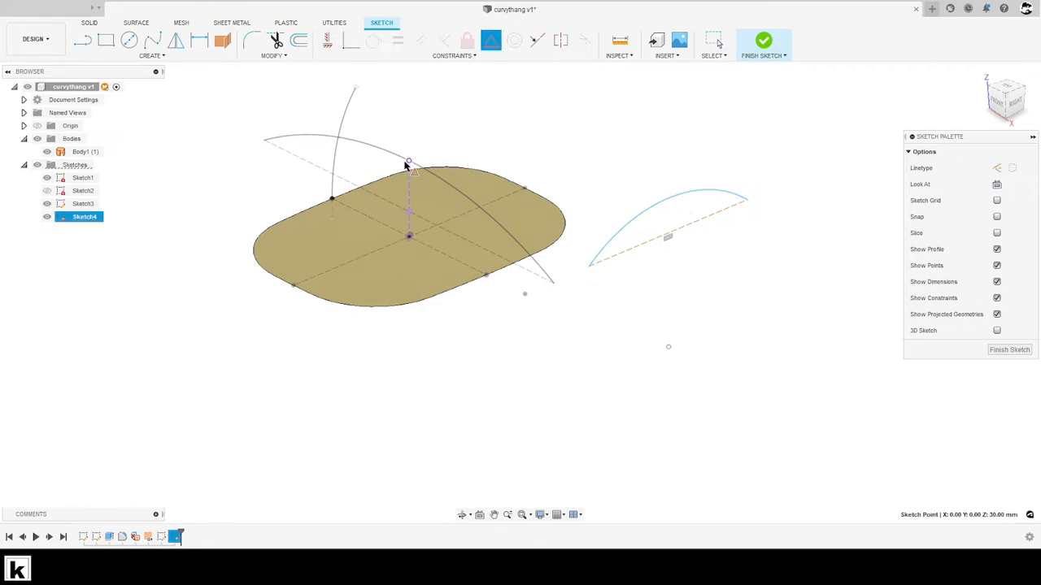
click(682, 200)
key(Escape)
middle_drag(736, 218, 799, 216)
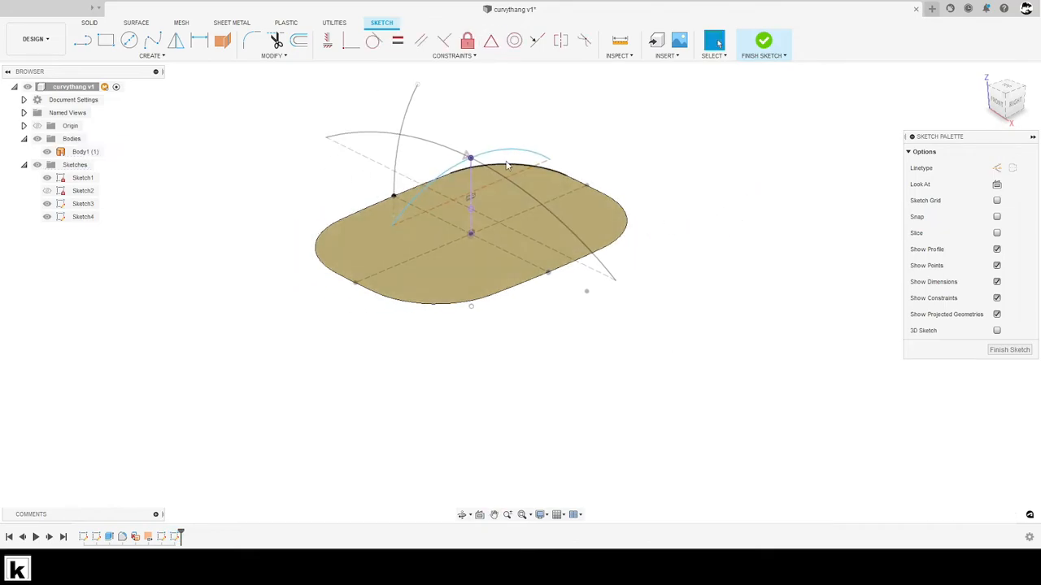
Widen the lengthwise arc by pulling its +Y end outward
scroll(499, 155, up, 3)
drag(584, 164, 641, 173)
mouse_move(627, 172)
shift+middle_down()
mouse_move(632, 195)
mouse_move(653, 204)
shift+middle_up()
click(703, 287)
Check the side view in the reference drawing and dimension the lengthwise arc with a 200 mm radius
key(alt+Tab)
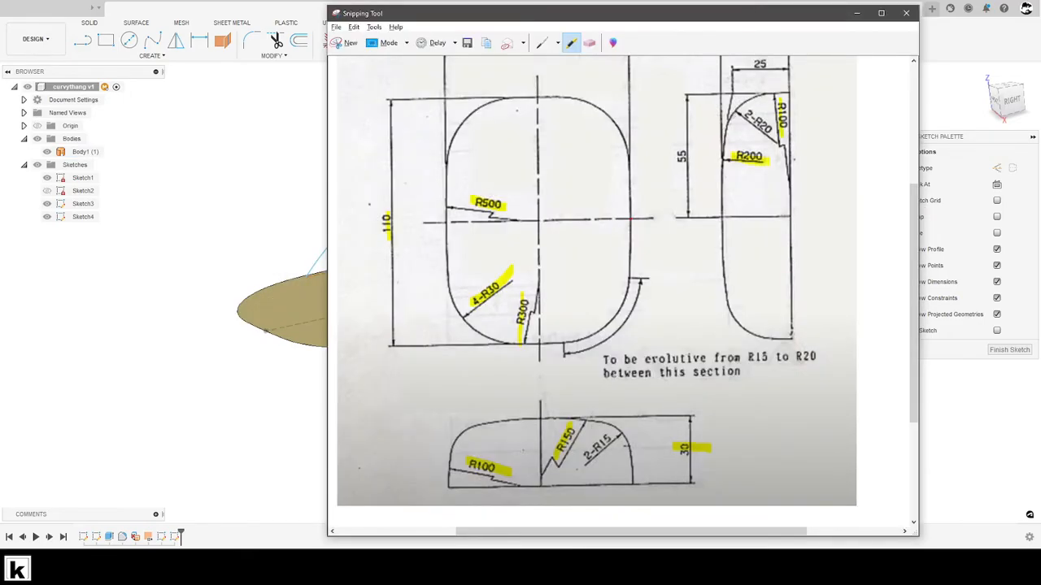
key(alt+Tab)
key(d)
click(501, 160)
click(518, 179)
text(200)
key(Return)
Stretch the R200 arc beyond both ends of the outline to a chord of about 157 mm and reposition its radius label
scroll(518, 181, down, 6)
scroll(591, 195, up, 4)
key(Escape)
drag(597, 243, 577, 118)
middle_drag(623, 169, 630, 282)
key(Escape)
scroll(615, 218, up, 3)
drag(595, 225, 604, 237)
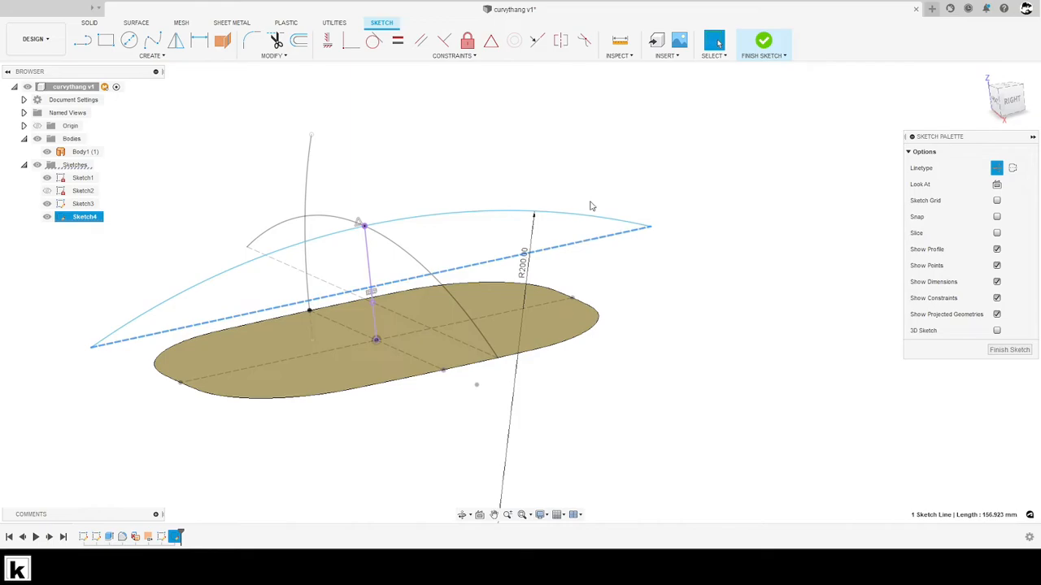
drag(523, 267, 415, 248)
Switch to the reference drawing in Snipping Tool and highlight the 25 and 55 dimensions of the side view
key(alt+Tab)
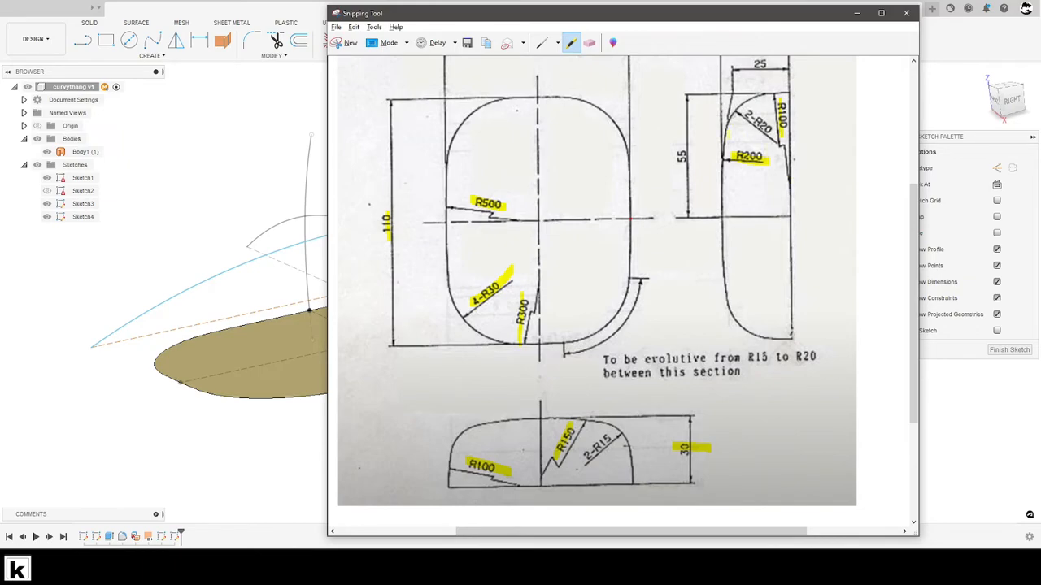
scroll(597, 291, up, 1)
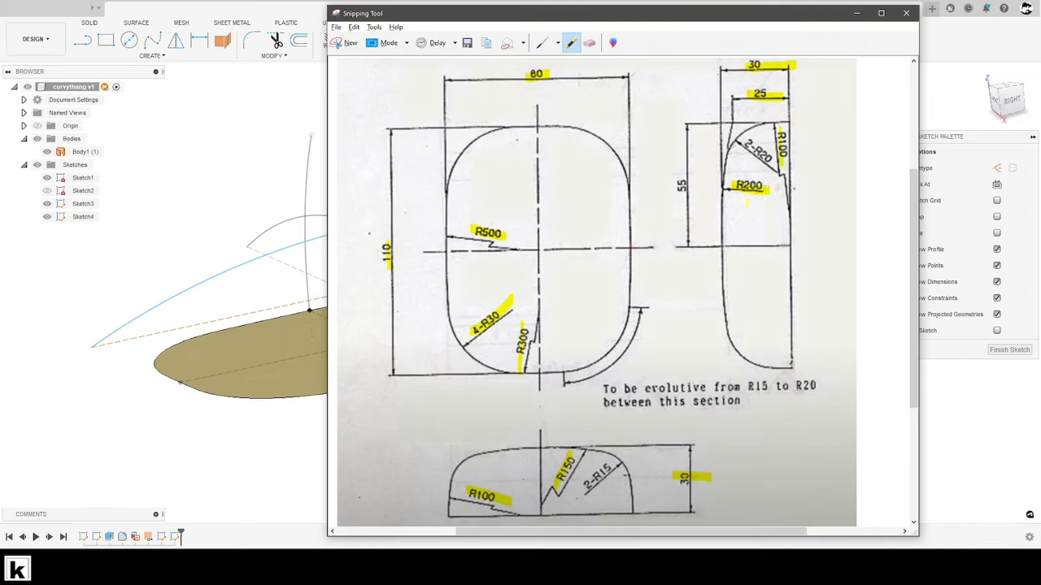
drag(690, 192, 669, 180)
key(alt+Tab)
Project the +Y endpoint of the lengthwise centreline into the sketch
middle_drag(549, 288, 521, 299)
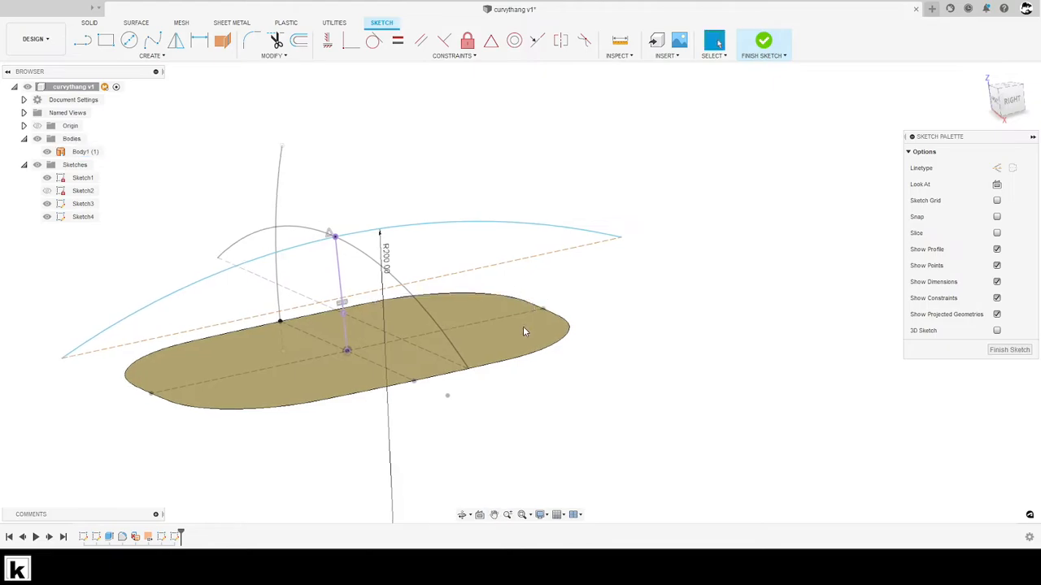
scroll(545, 312, up, 6)
key(p)
key(Escape)
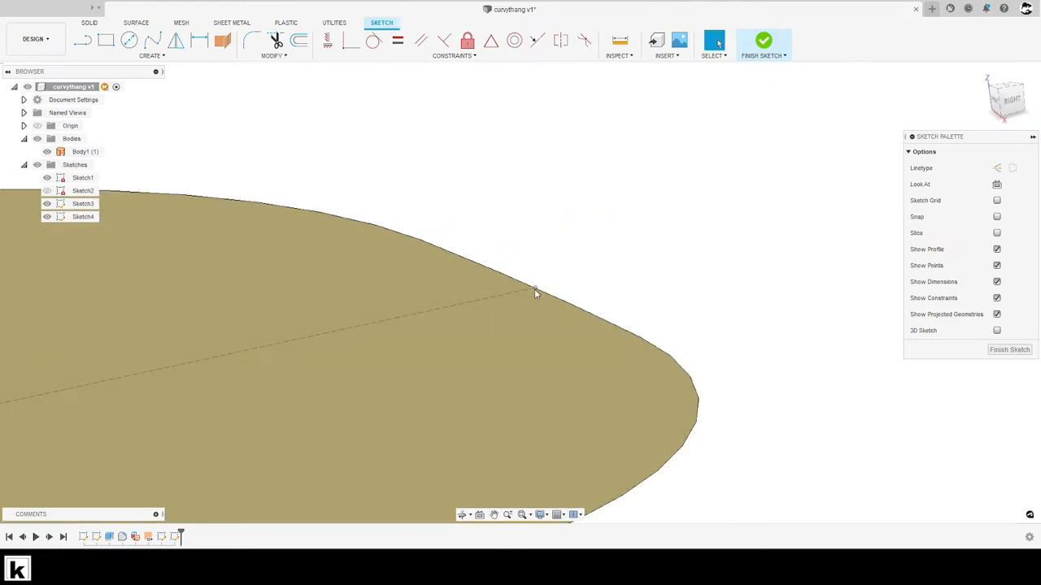
key(p)
key(Escape)
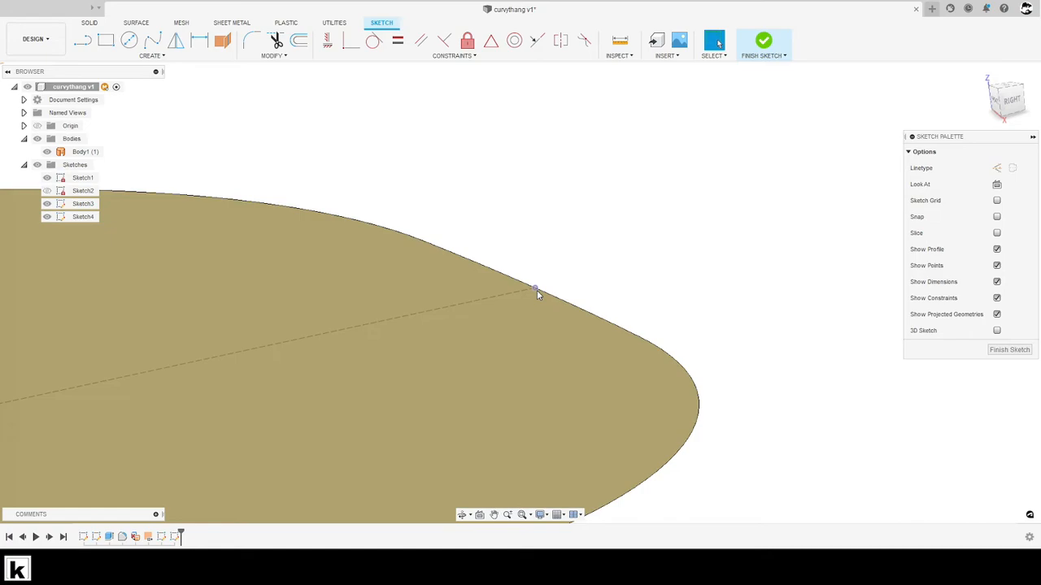
Draw a 25 mm vertical line upward from the projected centreline endpoint and convert it to construction
key(l)
click(535, 288)
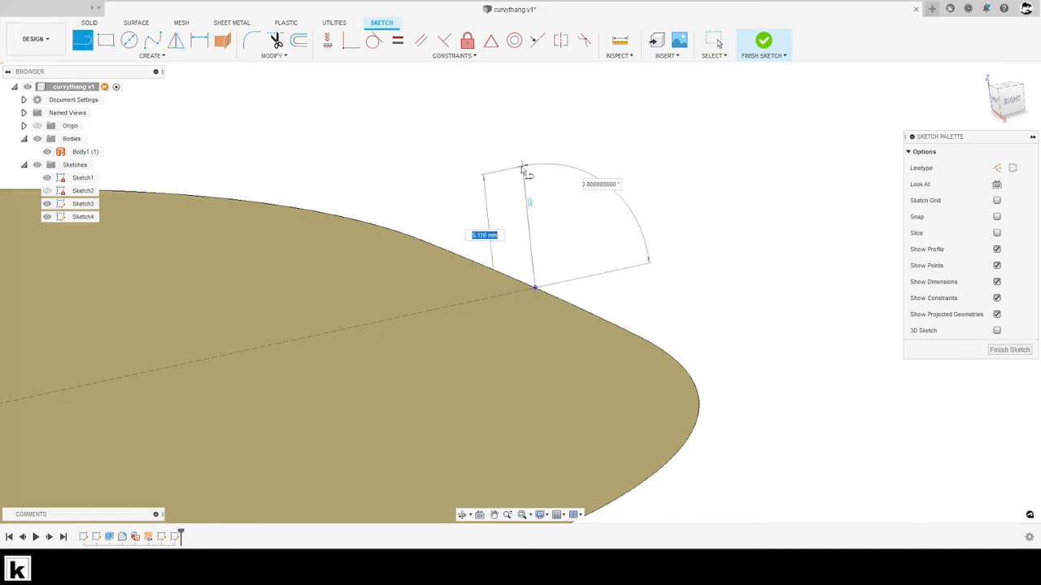
text(25)
key(Return)
key(Escape)
scroll(559, 220, down, 2)
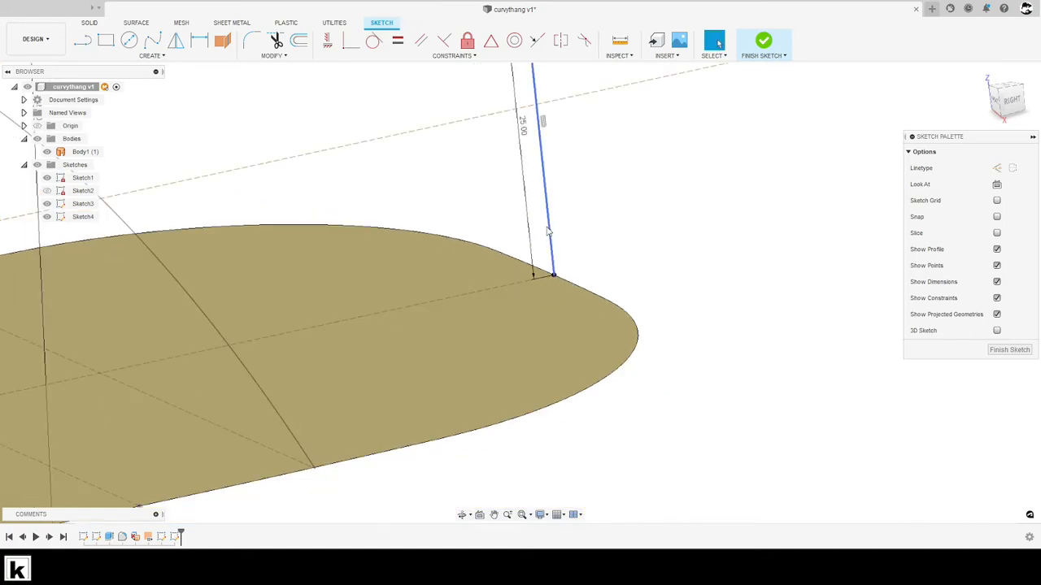
click(547, 232)
scroll(572, 265, down, 2)
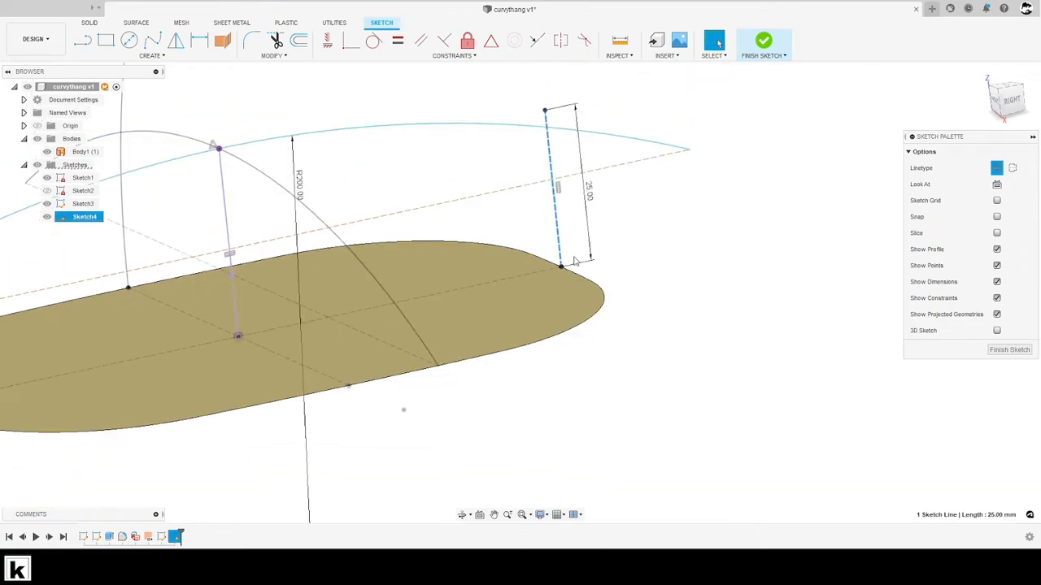
key(Escape)
Try to attach the R200 arc's +Y end to the 25 mm vertical construction line, checking against the reference drawing
middle_drag(628, 174, 617, 242)
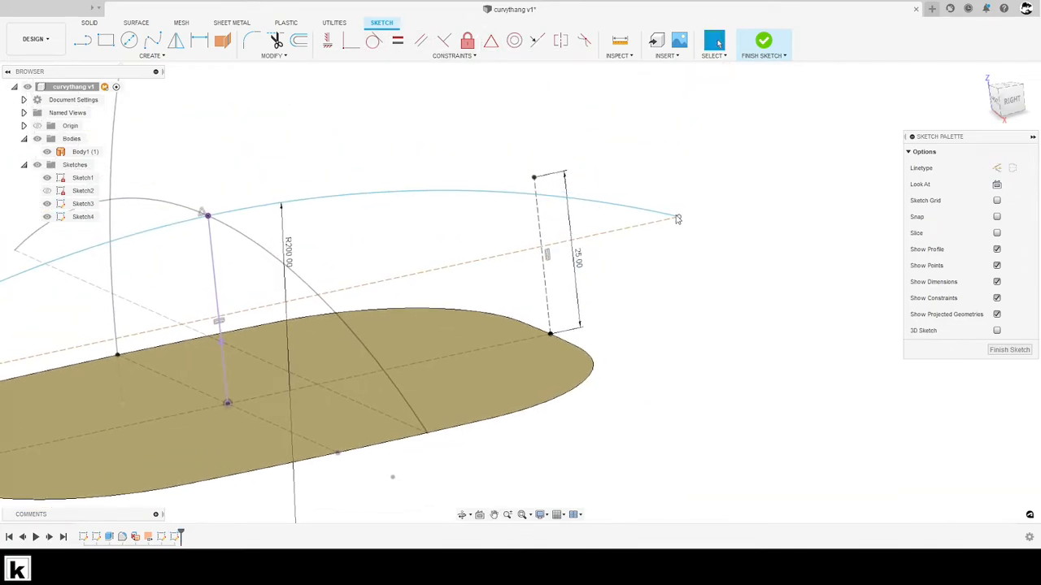
drag(679, 216, 546, 196)
key(alt+Tab)
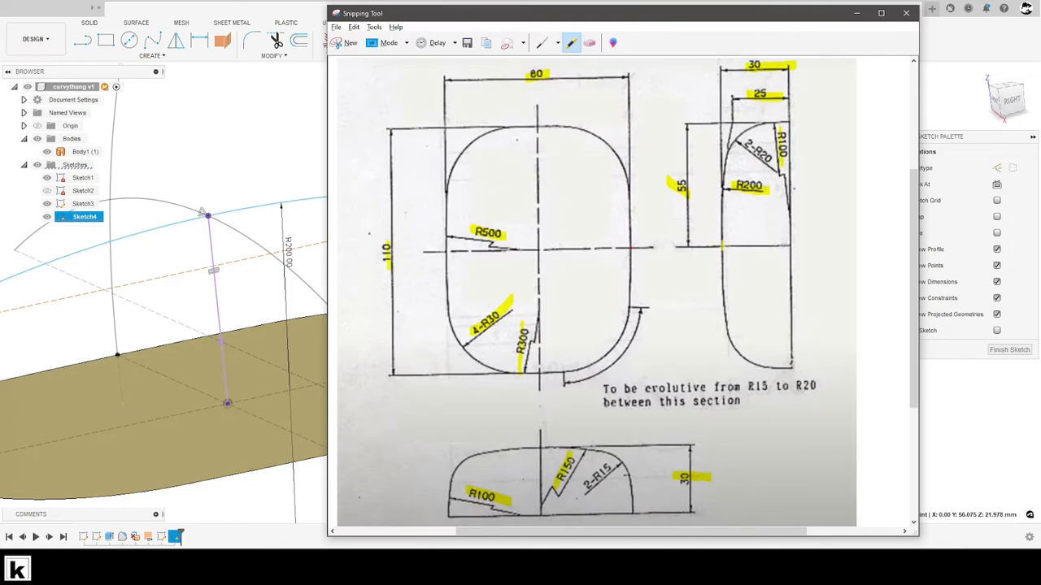
key(alt+Tab)
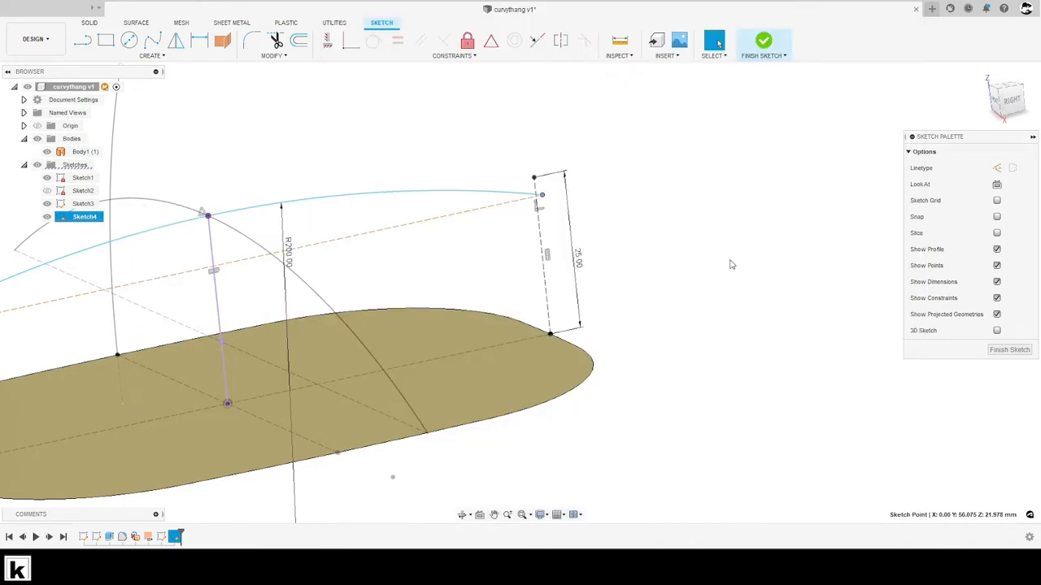
Detach the R200 arc's end from the vertical construction line and place it just short of that line
scroll(537, 195, up, 3)
click(529, 190)
scroll(639, 233, down, 3)
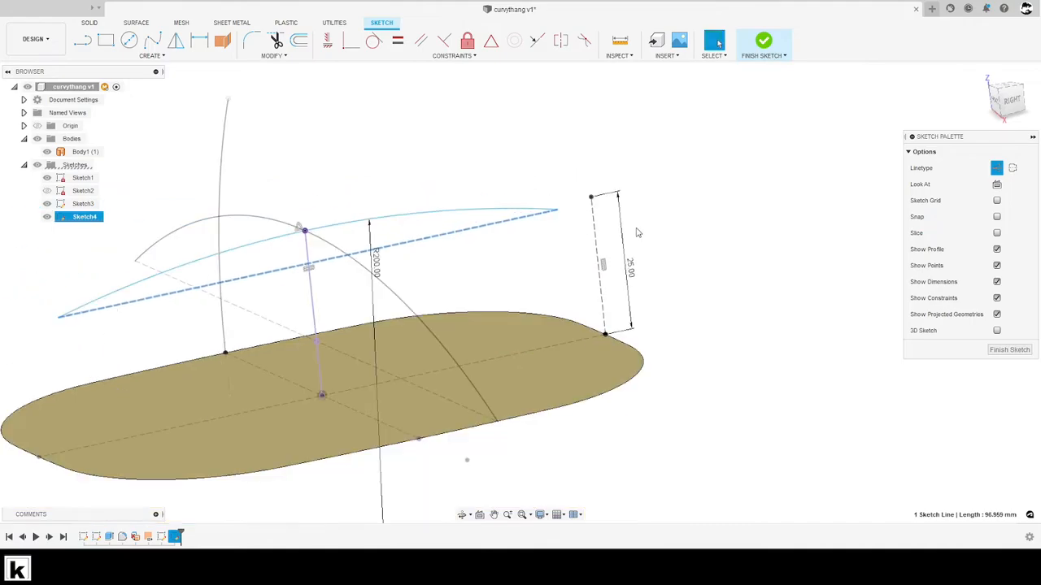
click(639, 244)
scroll(556, 229, up, 3)
drag(558, 202, 594, 204)
Erase the highlight from the 25 dimension in the reference drawing, and examine the sketch from the Right view
key(alt+Tab)
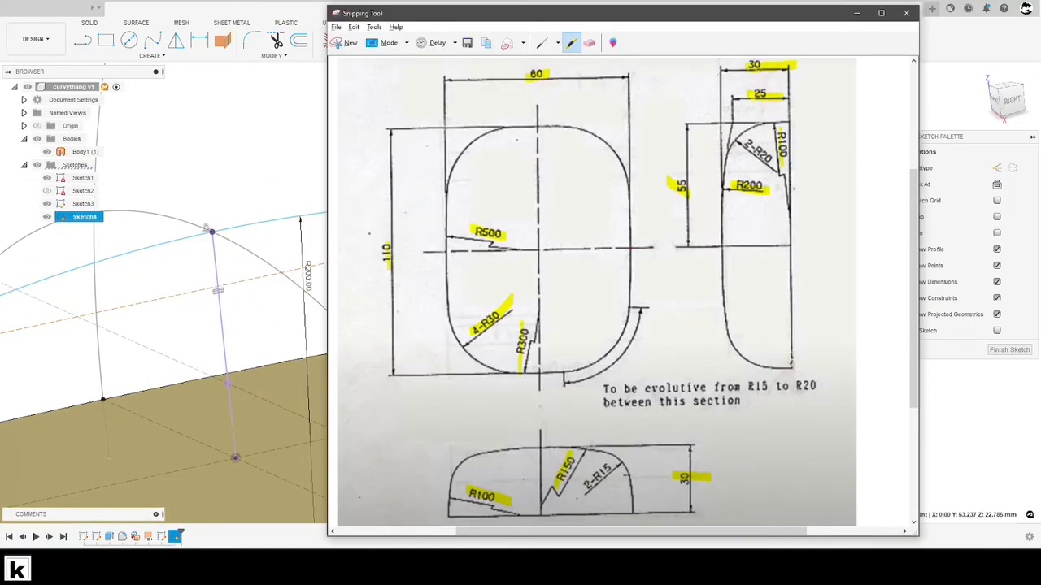
click(589, 43)
click(765, 95)
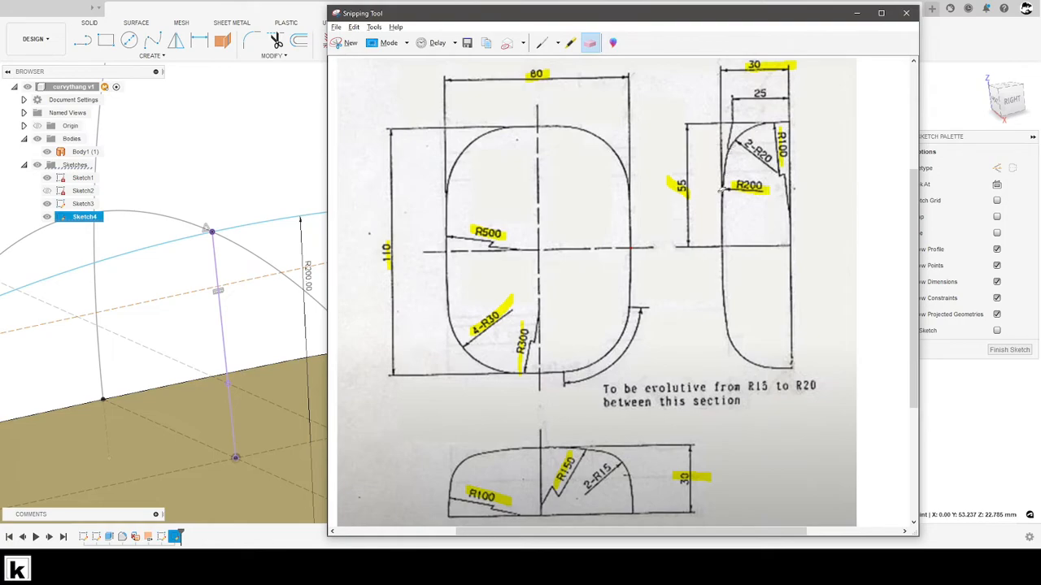
key(alt+Tab)
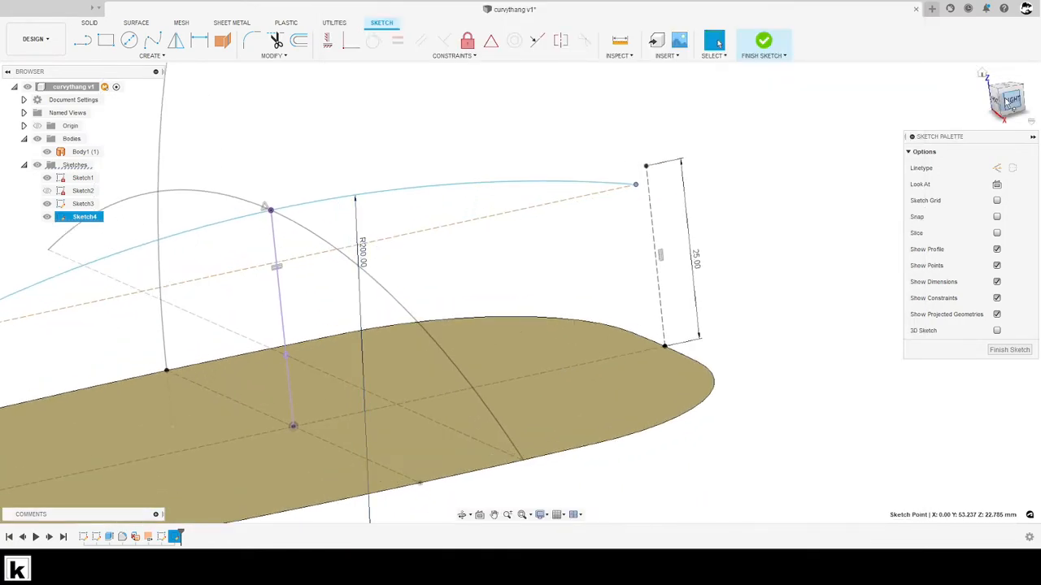
click(1010, 101)
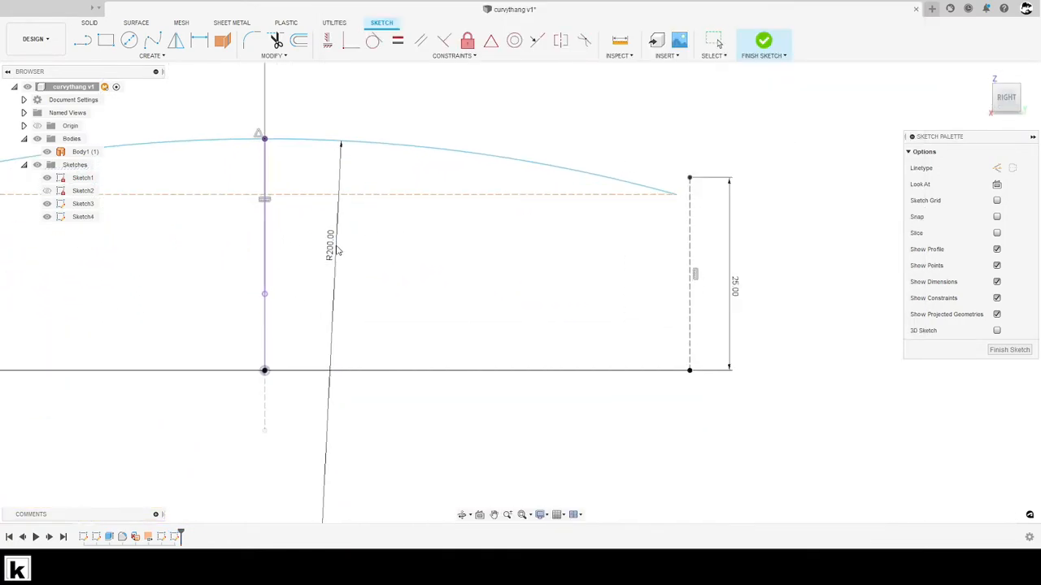
scroll(508, 256, down, 3)
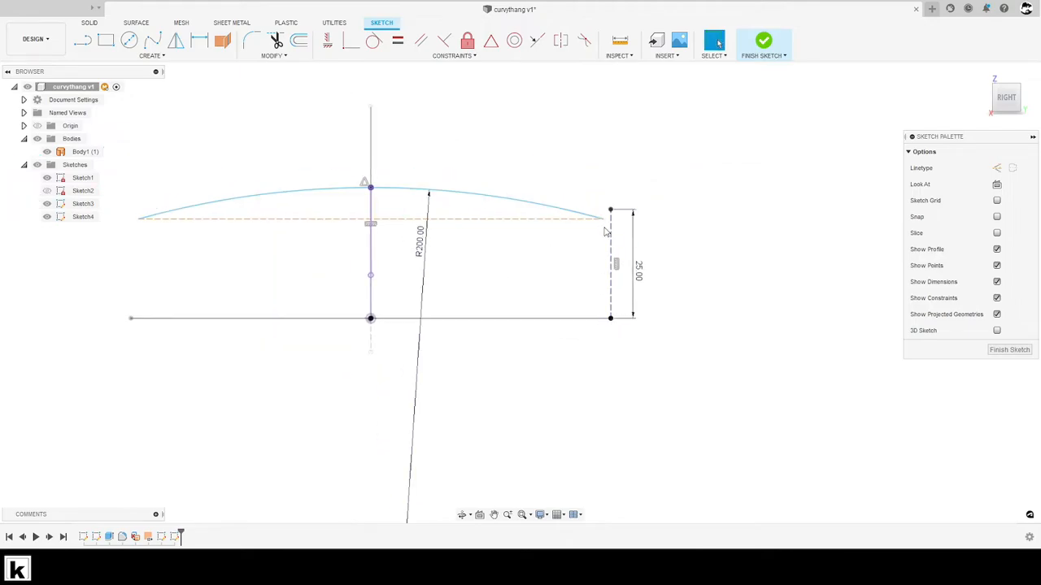
Pull the R200 arc's +Y end past the 25 mm vertical construction line and make it coincident with that line
scroll(606, 221, up, 5)
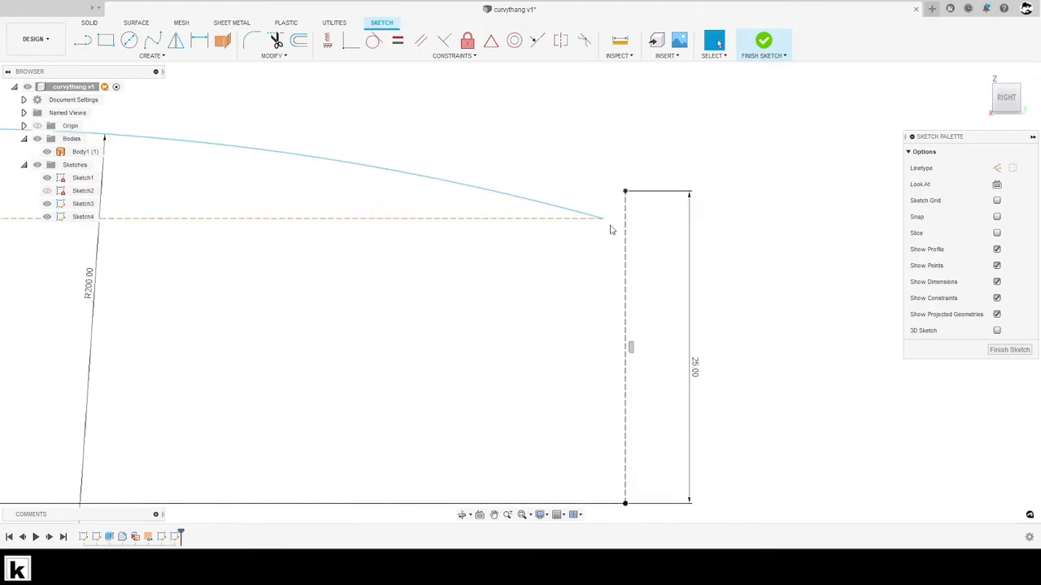
scroll(581, 223, down, 3)
drag(582, 230, 592, 248)
click(351, 40)
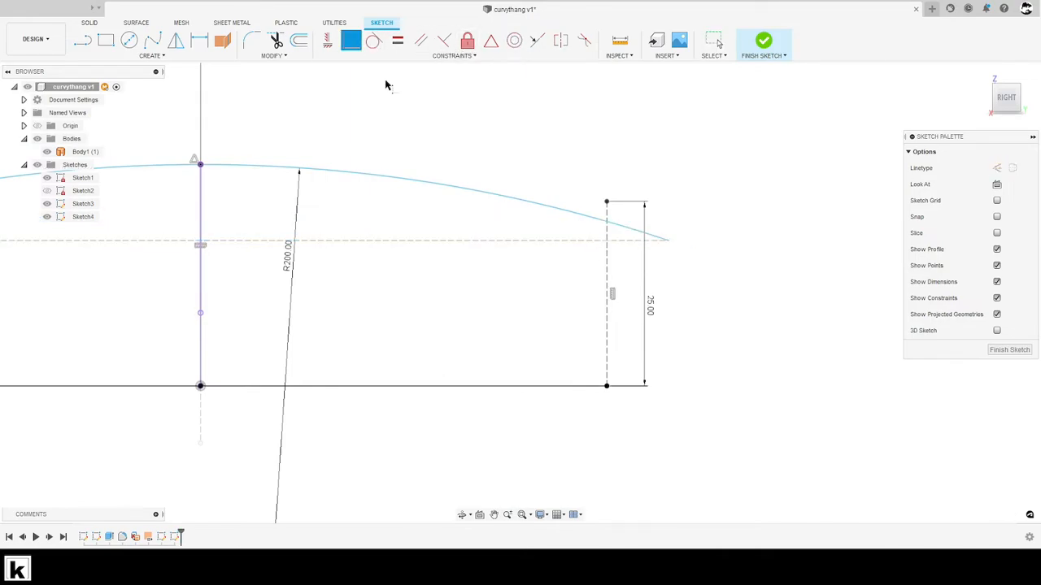
key(alt+Tab)
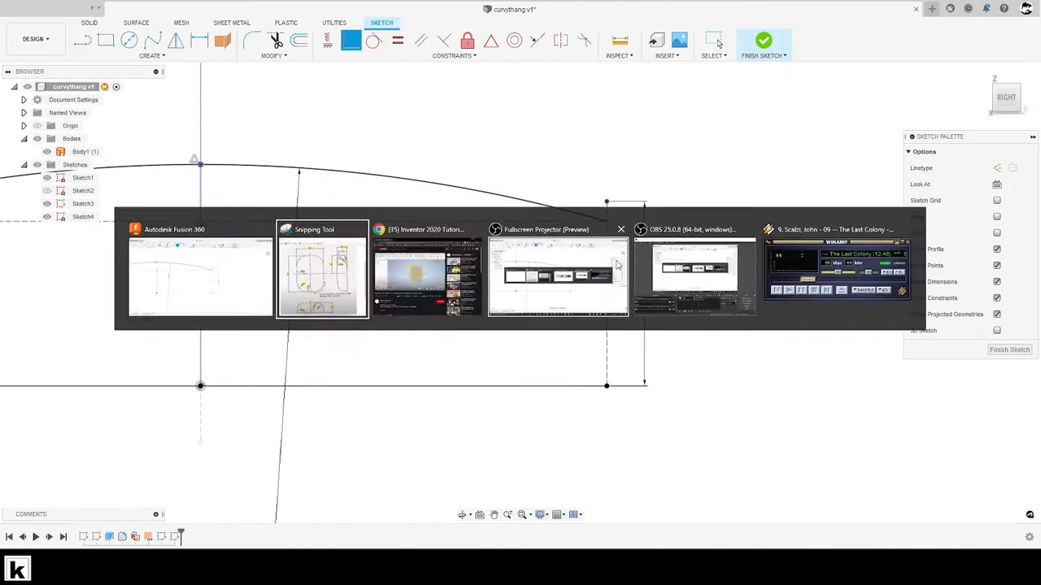
key(alt+Tab)
key(Escape)
click(651, 307)
drag(655, 307, 684, 310)
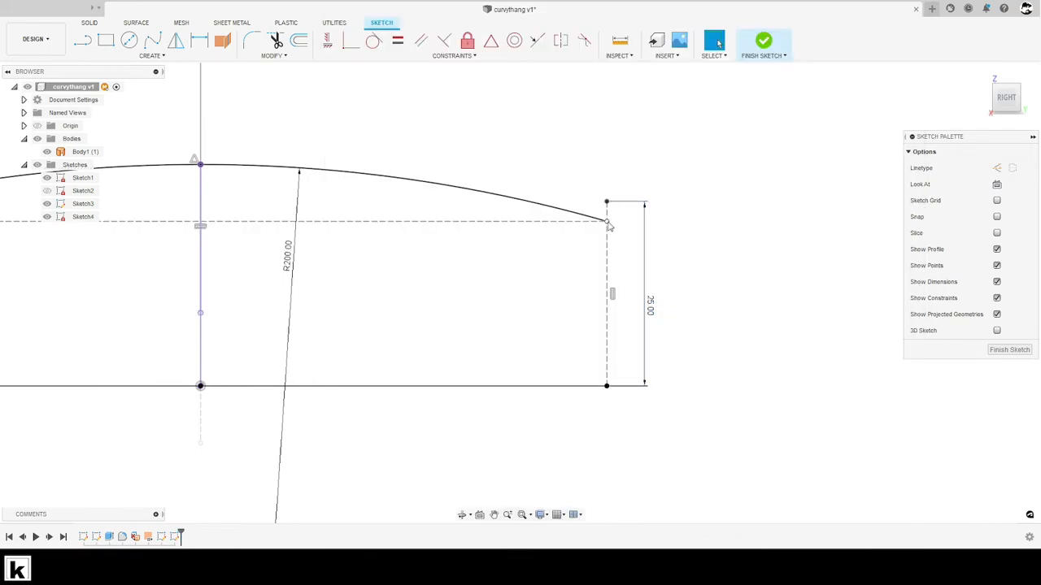
Compare the side view's 25, R200 and R100 dimensions in the reference drawing with the R200 arc sketch
scroll(603, 259, down, 2)
click(366, 259)
key(alt+Tab)
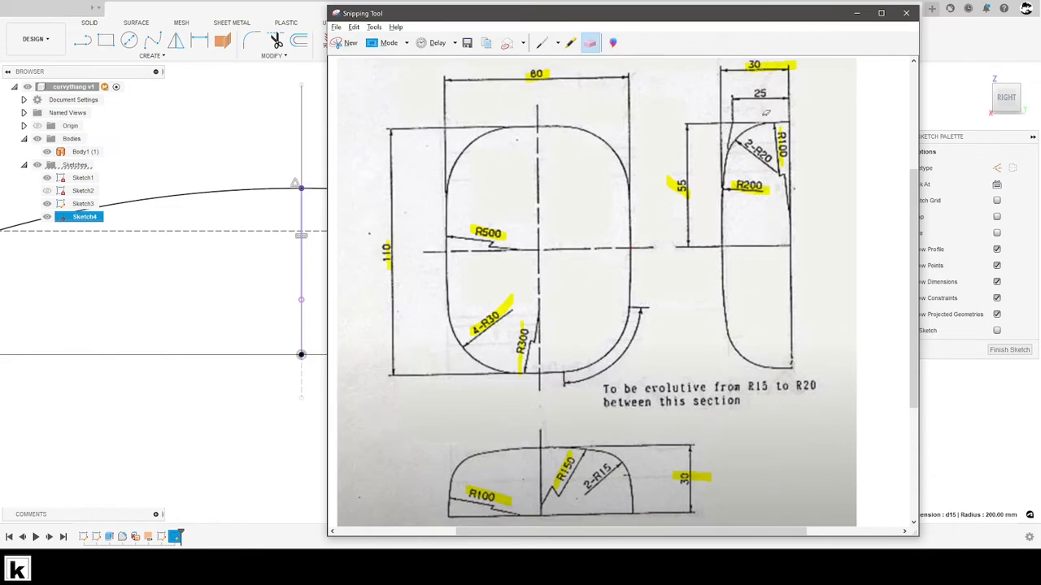
key(alt+Tab)
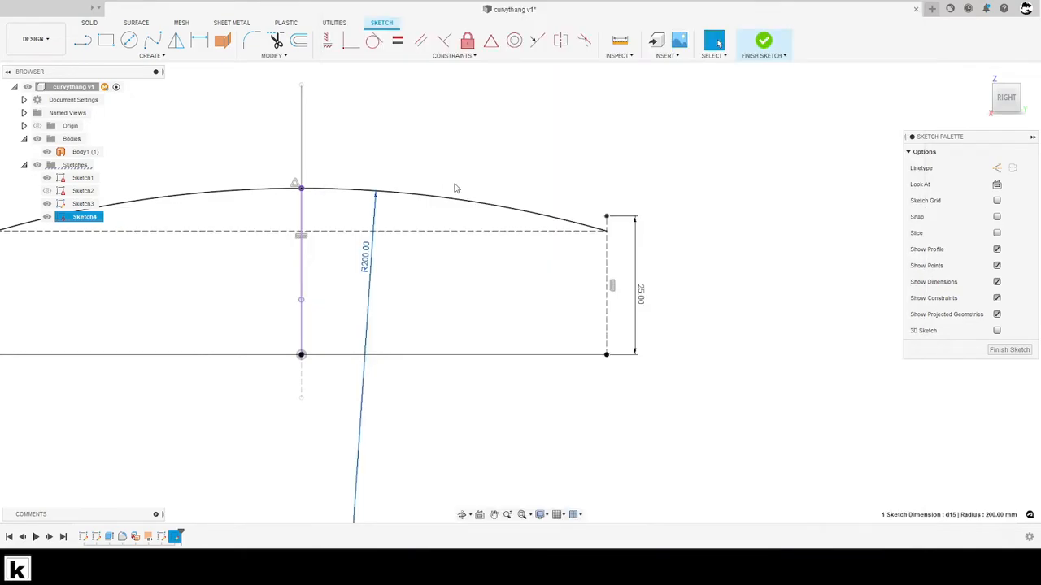
scroll(575, 221, down, 3)
scroll(576, 221, up, 1)
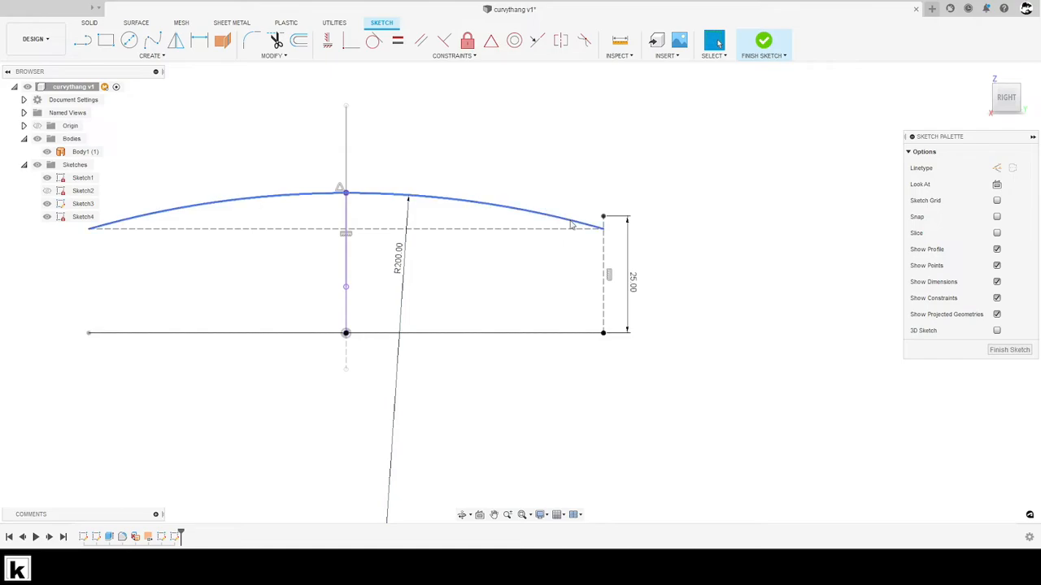
key(alt+Tab)
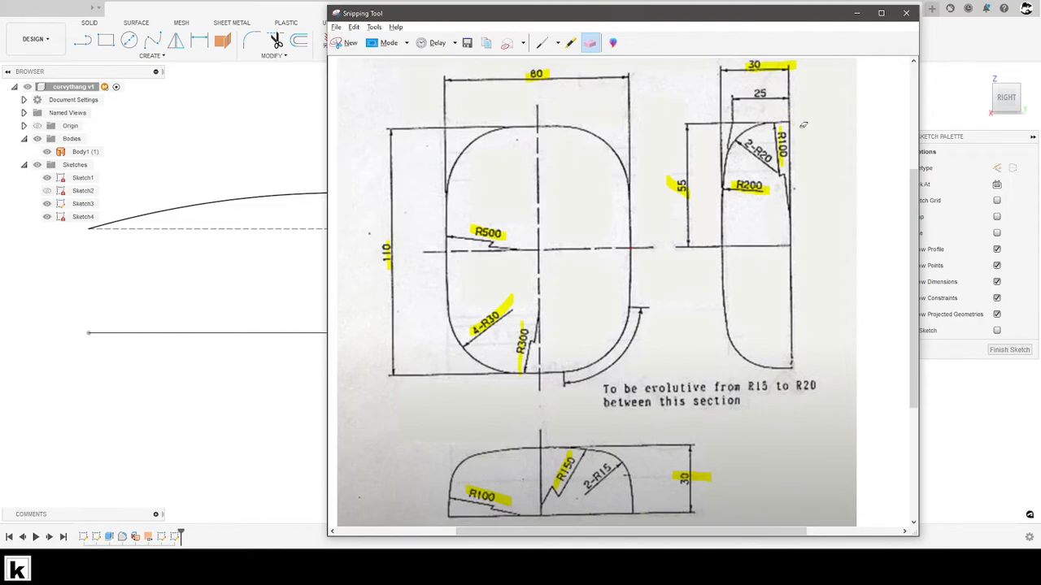
key(alt+Tab)
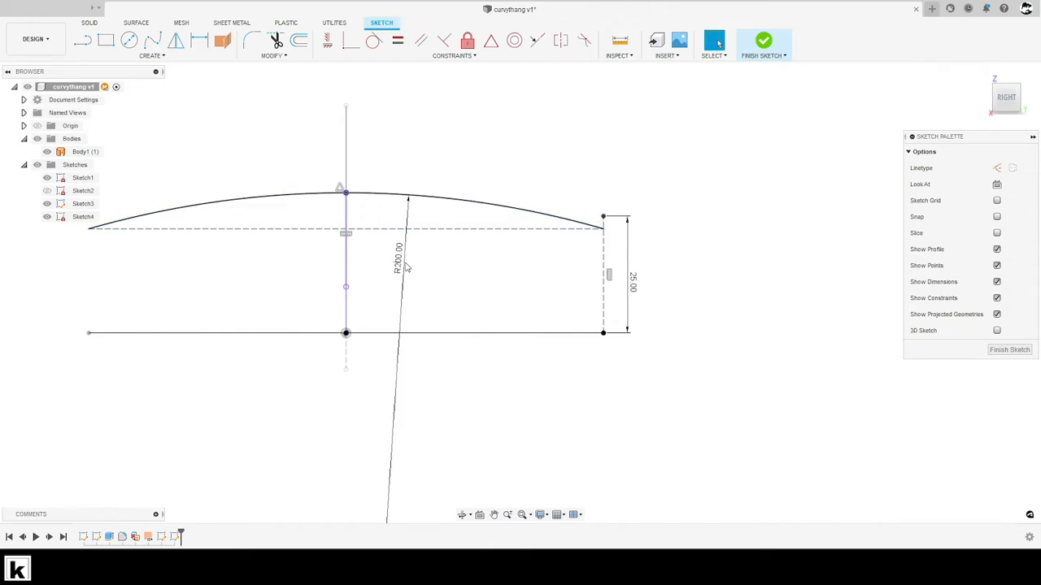
drag(397, 263, 481, 275)
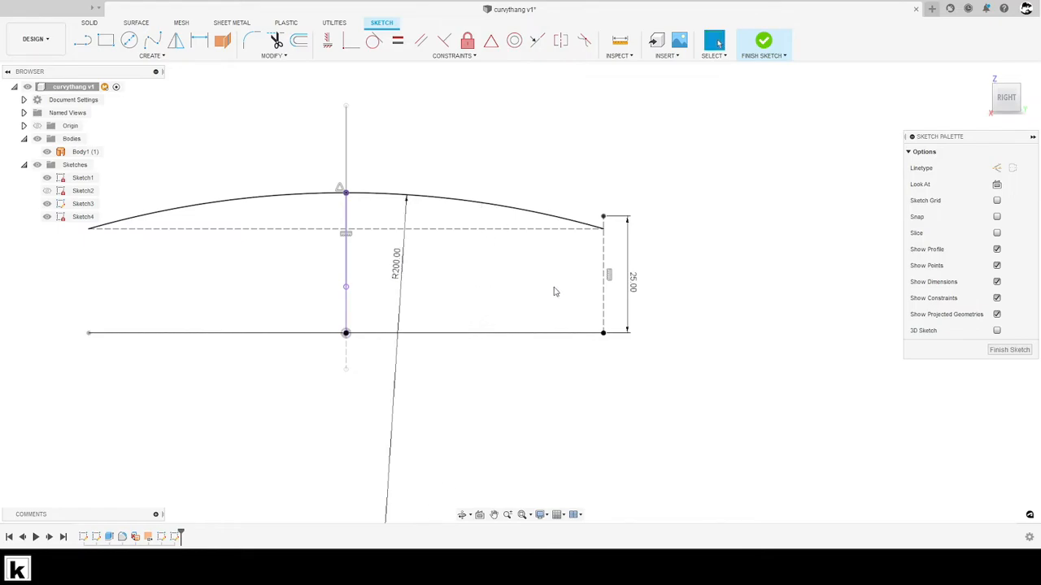
Draw an arc rising from the projected centreline's +Y endpoint, tangent to the vertical construction line
key(l)
click(603, 332)
key(Escape)
key(s)
click(698, 325)
click(604, 334)
click(535, 172)
click(548, 187)
key(Escape)
Dimension the new end arc's radius to 100 mm
key(d)
click(562, 205)
click(535, 262)
text(10)
key(Return)
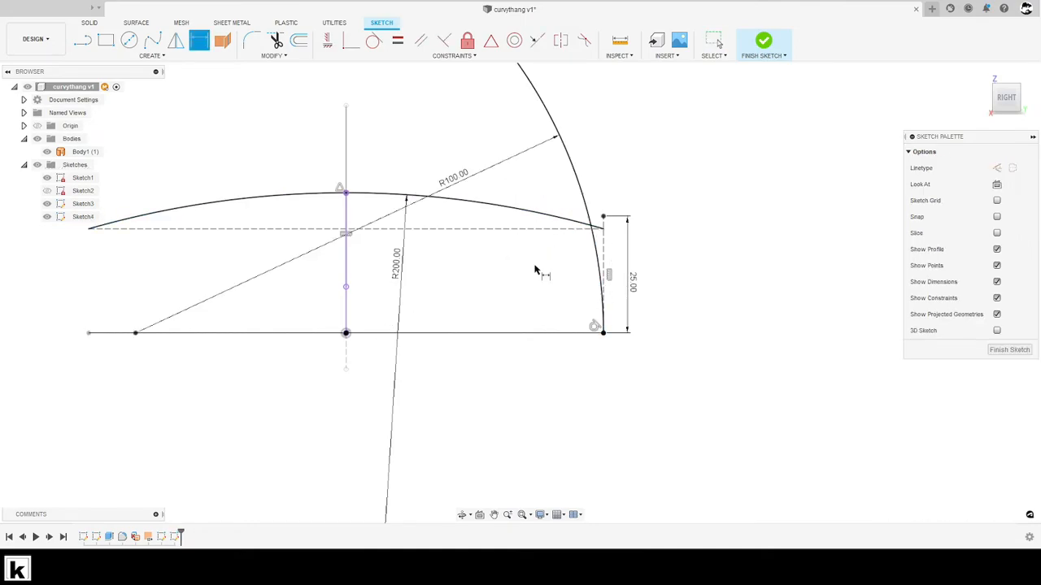
key(Escape)
Delete the R100 end arc and the 25 mm vertical construction line together with its dimension
scroll(593, 226, up, 5)
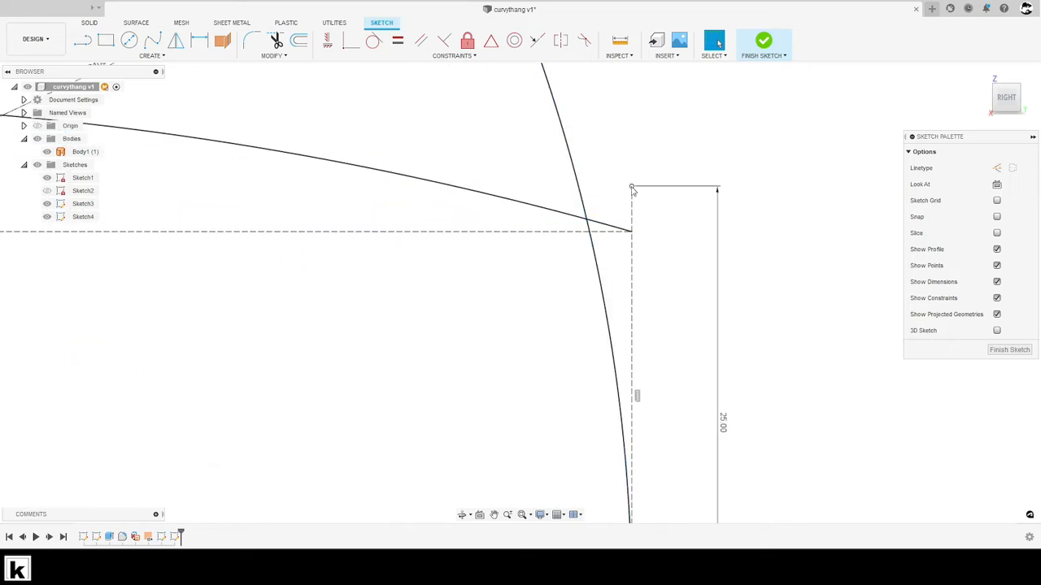
scroll(644, 225, down, 3)
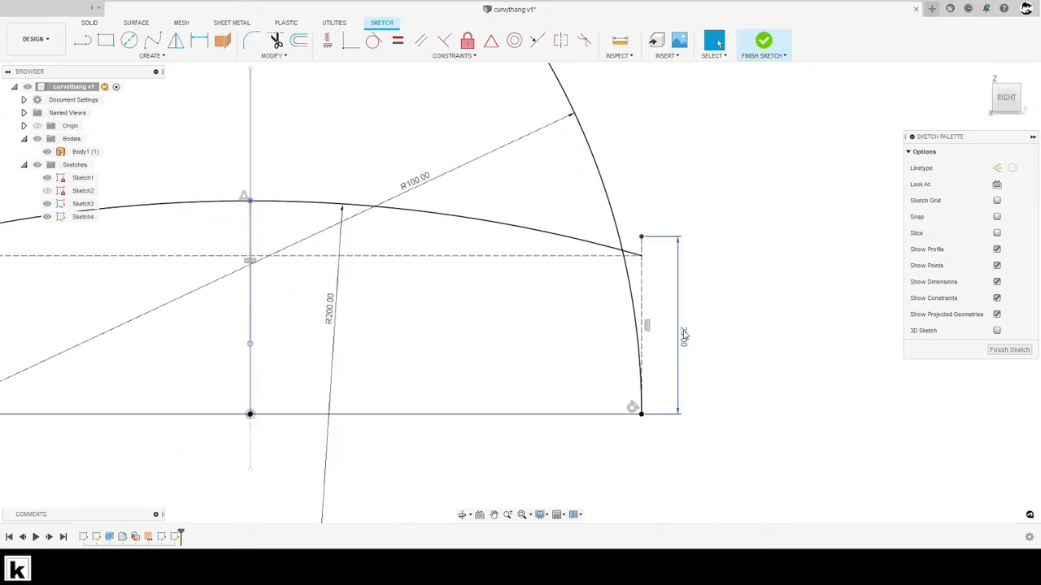
click(683, 336)
click(696, 353)
scroll(651, 329, down, 2)
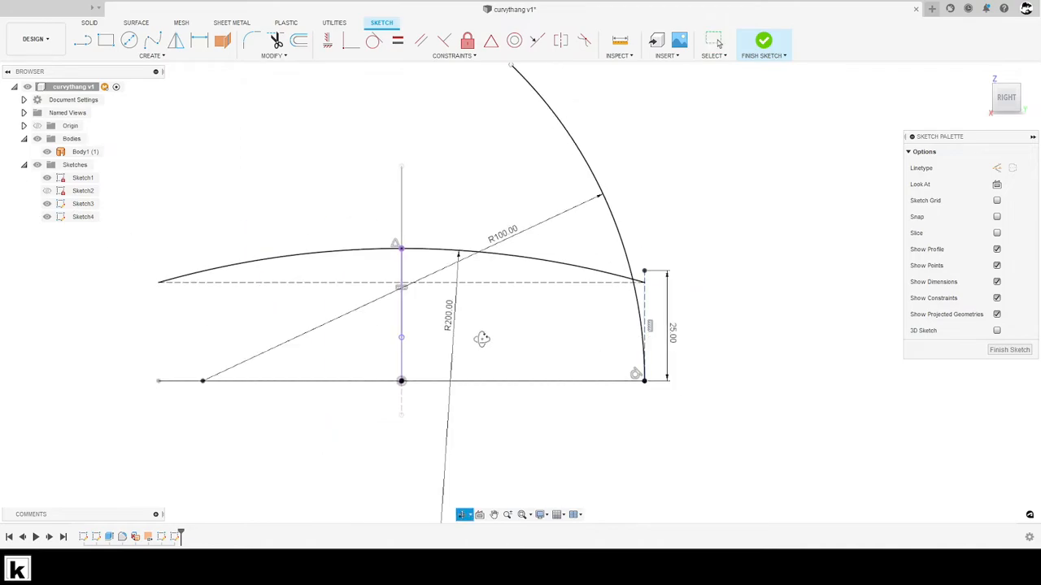
shift+middle_drag(481, 338, 499, 352)
click(632, 285)
shift+click(635, 286)
key(Delete)
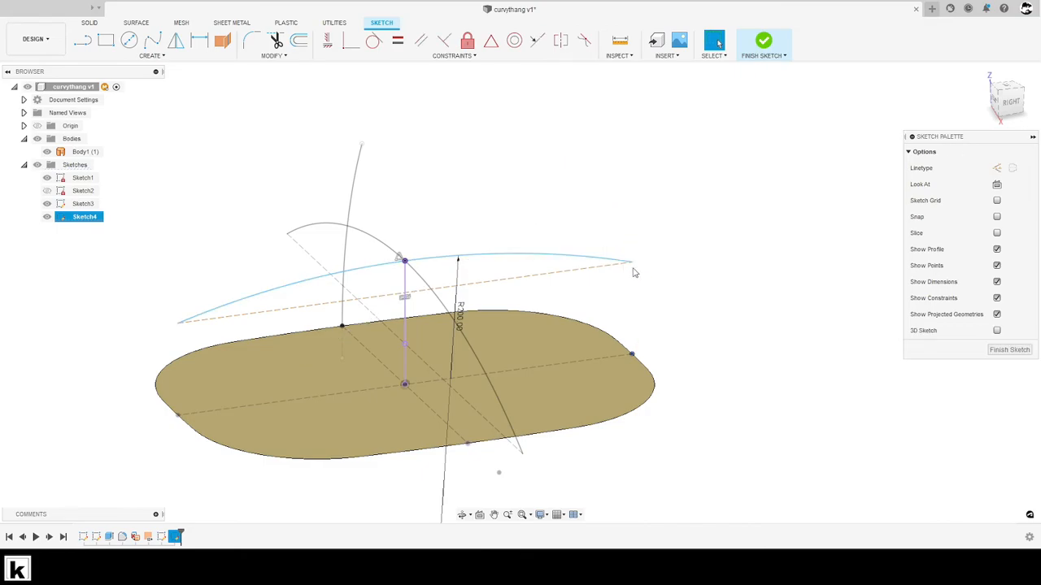
Stretch the R200 arc beyond both ends of the outline surface and dimension its construction chord to 150 mm
drag(632, 263, 682, 292)
key(ctrl+z)
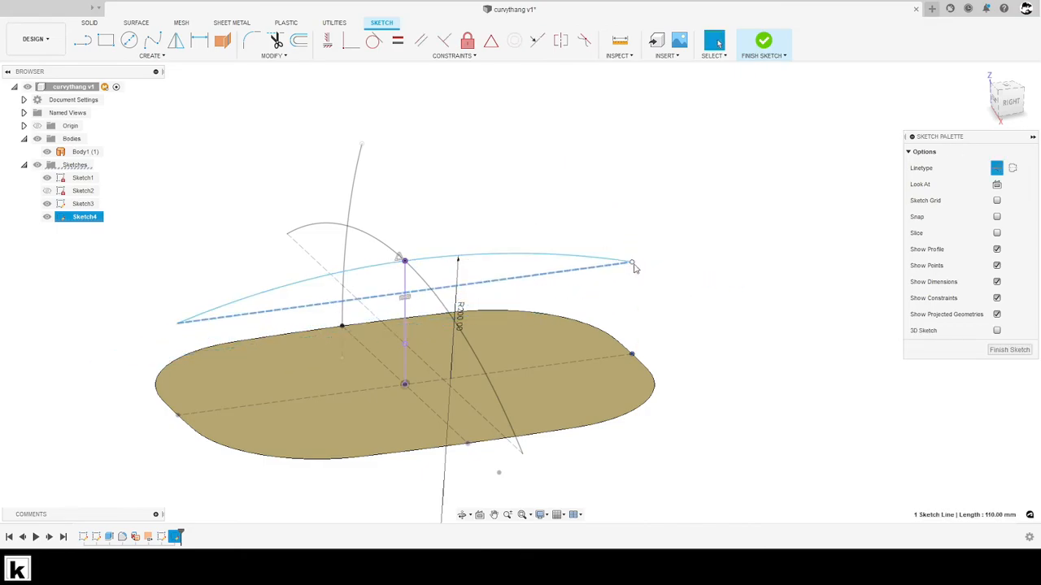
click(670, 289)
drag(632, 263, 674, 298)
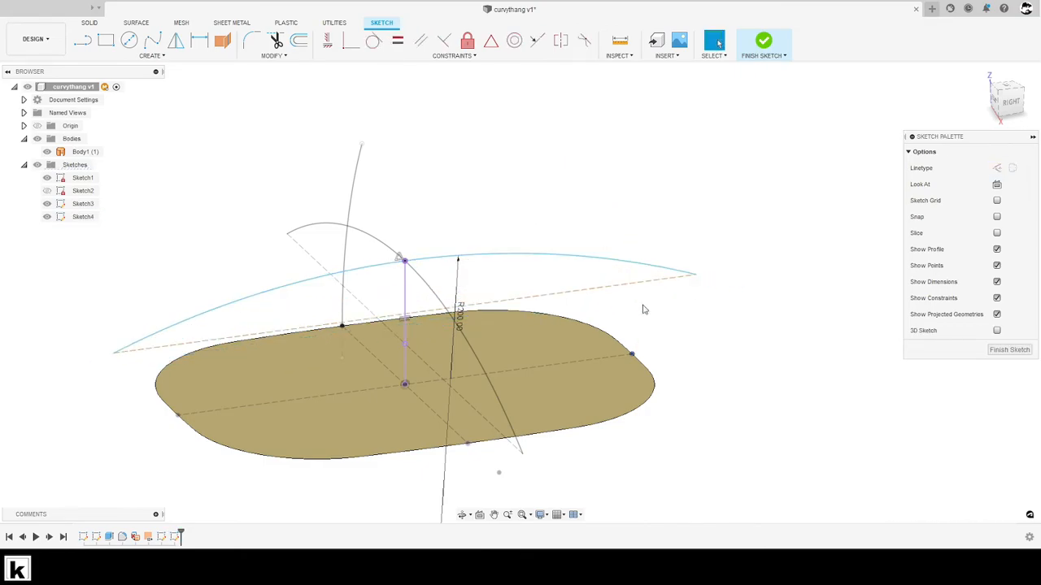
key(d)
click(631, 286)
click(647, 310)
text(150)
key(Return)
key(Escape)
drag(667, 318, 492, 329)
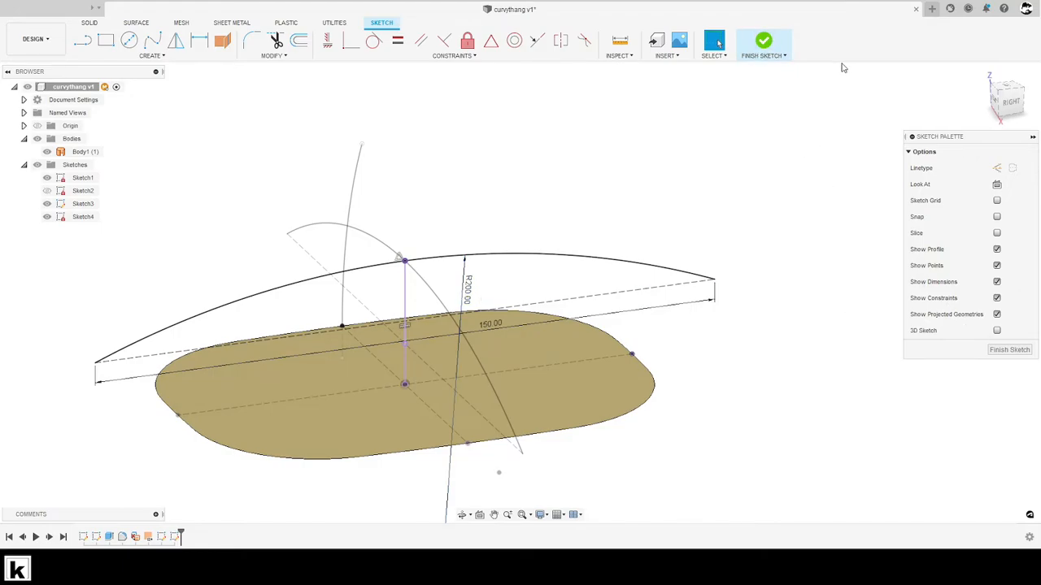
Place the 150 mm dimension closer to the construction chord and review the side view in the reference drawing
mouse_move(678, 313)
shift+middle_down()
mouse_move(659, 288)
mouse_move(672, 351)
mouse_move(571, 258)
mouse_move(639, 314)
mouse_move(657, 314)
shift+middle_up()
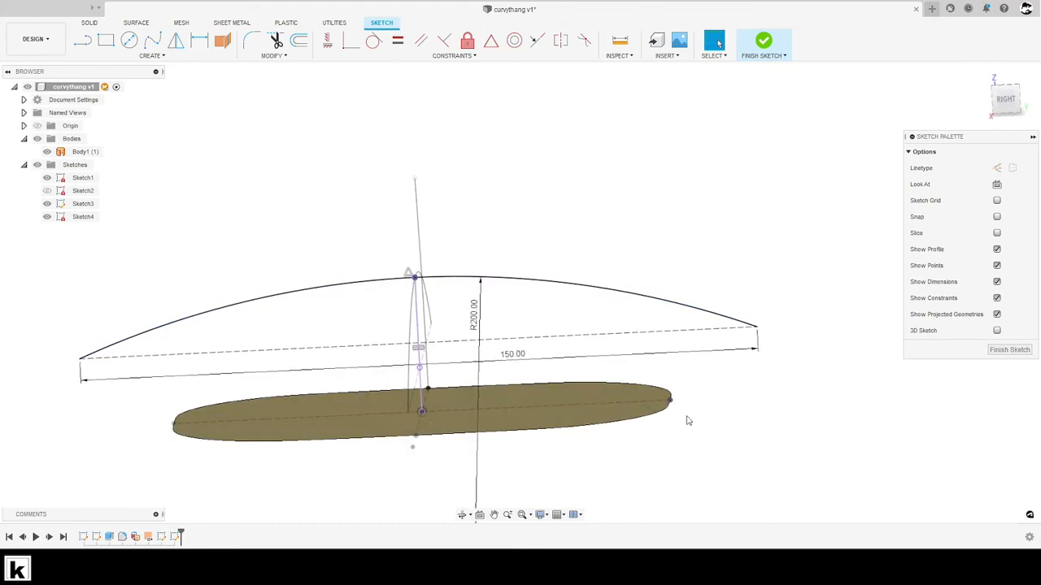
drag(513, 363, 512, 358)
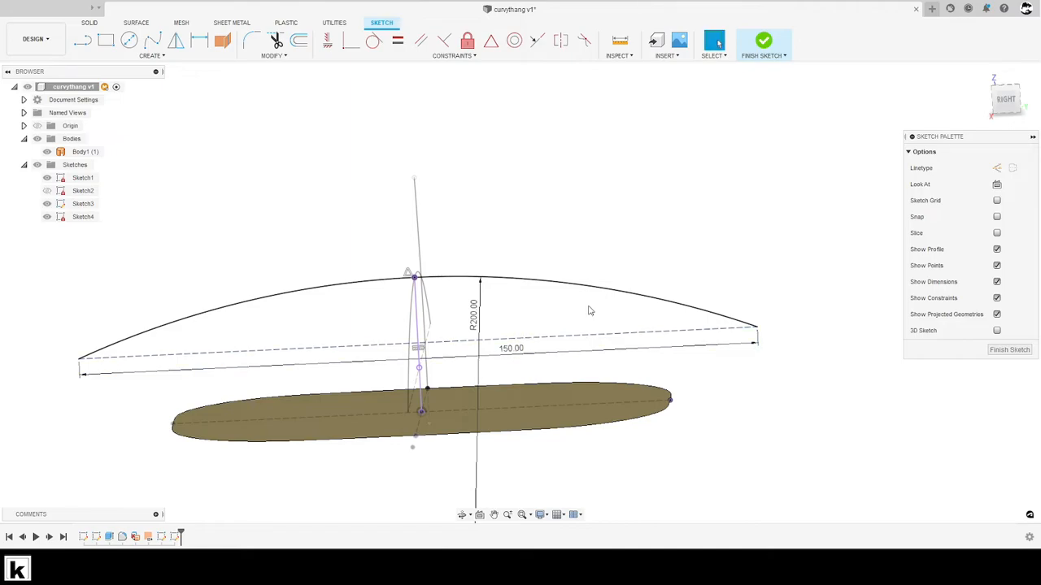
drag(514, 352, 522, 351)
key(alt+Tab)
key(alt+Tab)
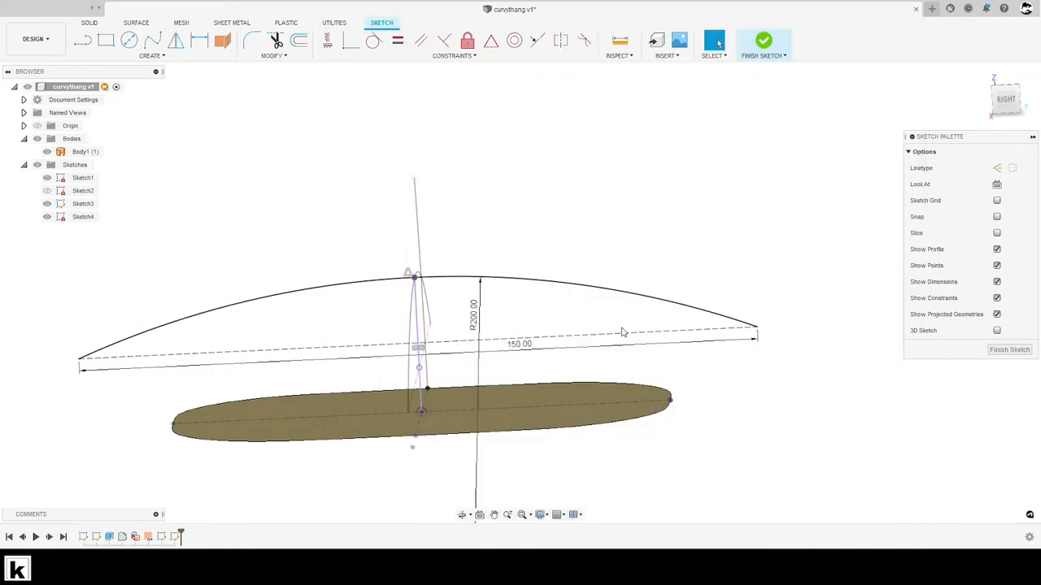
key(alt+Tab)
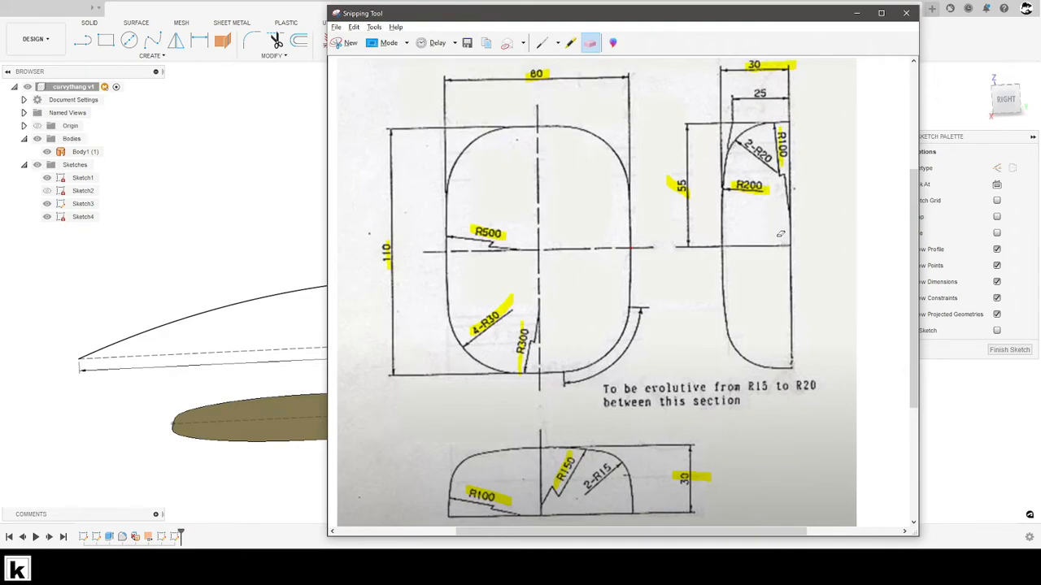
key(alt+Tab)
Finish the R200 arc sketch and save the design as a new version
middle_drag(698, 255, 697, 203)
shift+middle_drag(636, 263, 655, 278)
drag(528, 307, 517, 322)
drag(495, 283, 490, 284)
click(1009, 350)
mouse_move(761, 352)
shift+middle_down()
mouse_move(785, 318)
mouse_move(809, 333)
mouse_move(809, 348)
mouse_move(748, 363)
shift+middle_up()
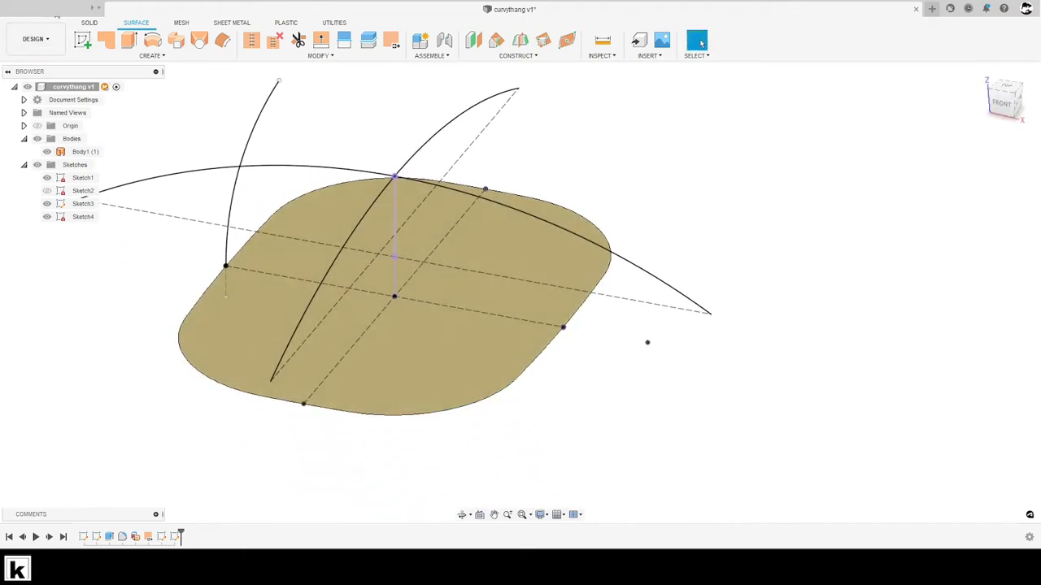
click(56, 16)
click(518, 287)
Start a surface Sweep with the R100 arc as the profile and the outline surface's edge as the path
mouse_move(598, 195)
shift+middle_down()
mouse_move(591, 163)
mouse_move(623, 158)
shift+middle_up()
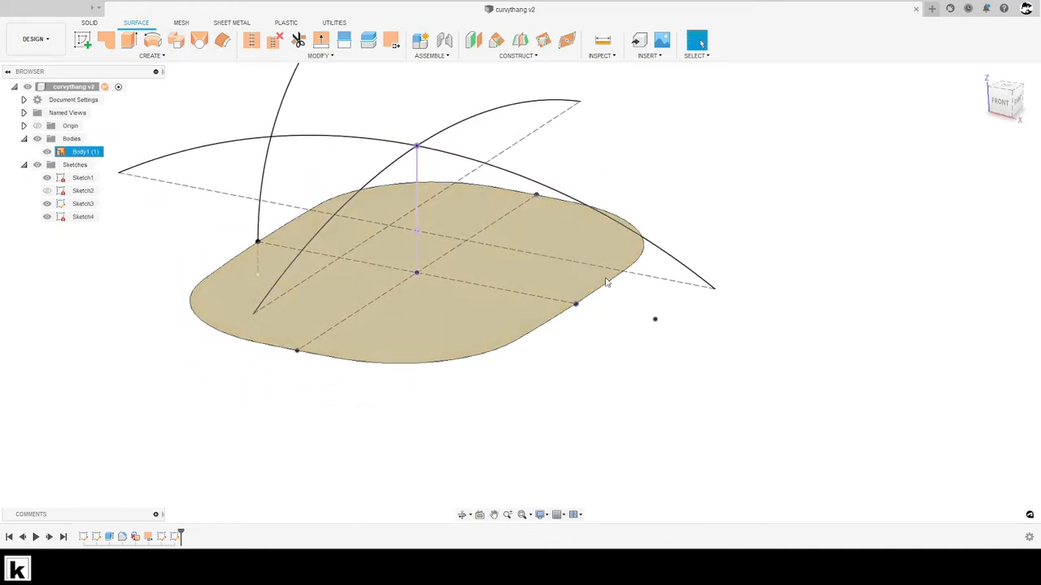
click(177, 42)
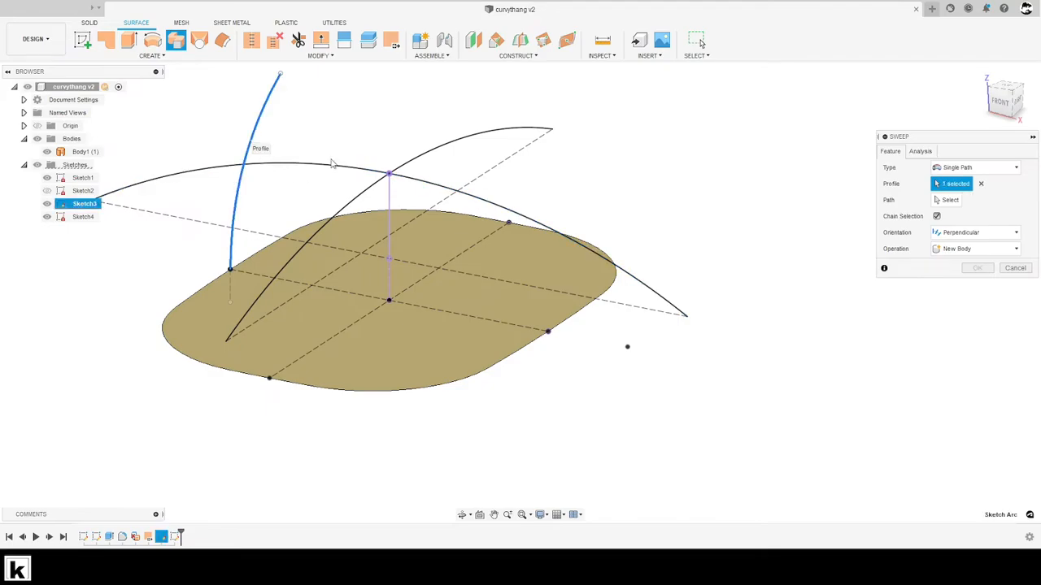
click(592, 309)
shift+middle_drag(779, 294, 565, 337)
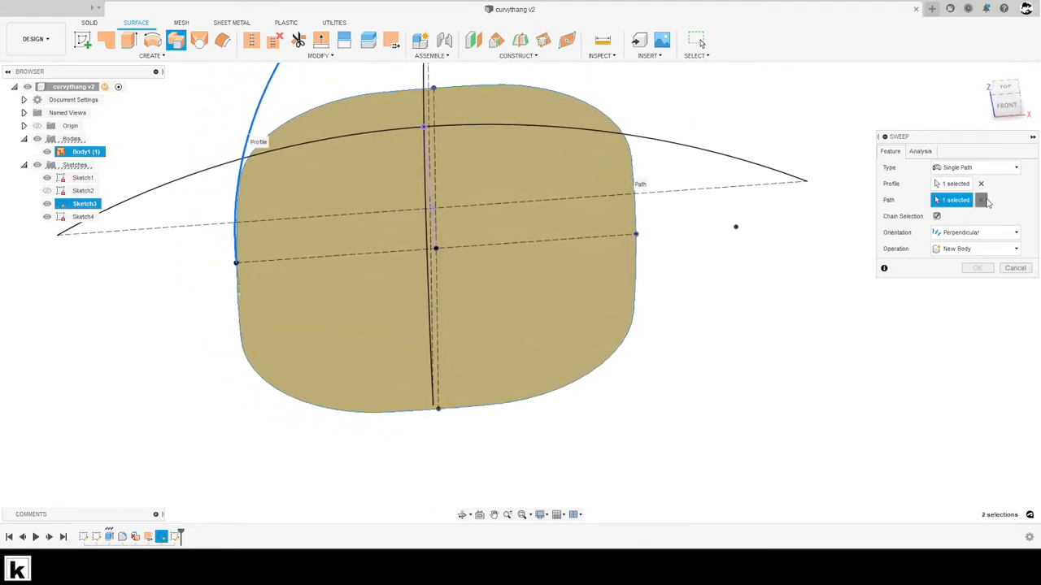
Clear the sweep path and reselect the surface's edge chain as the path with the sketches temporarily hidden
click(983, 200)
shift+middle_drag(618, 212, 73, 219)
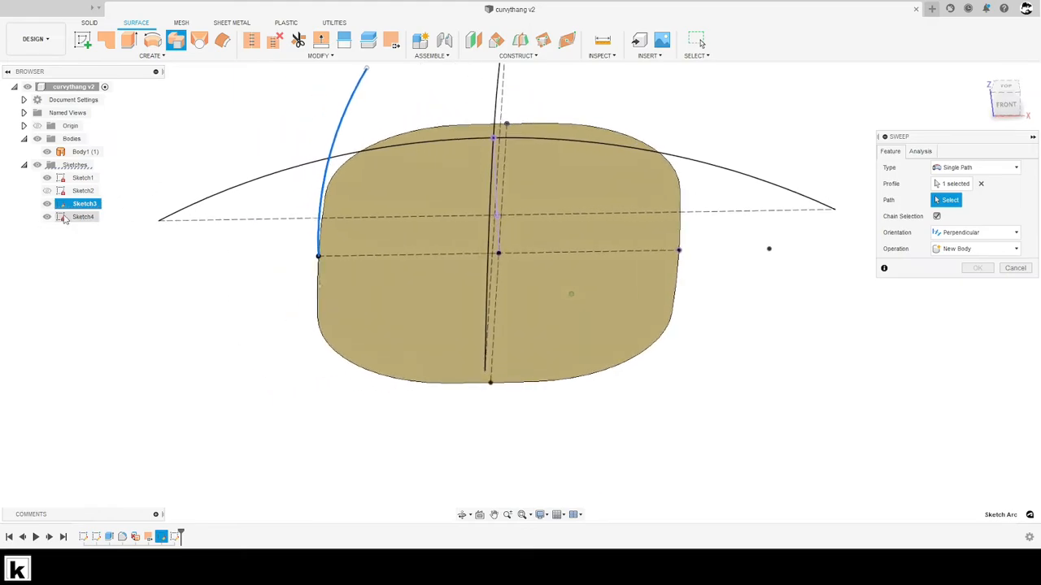
click(38, 164)
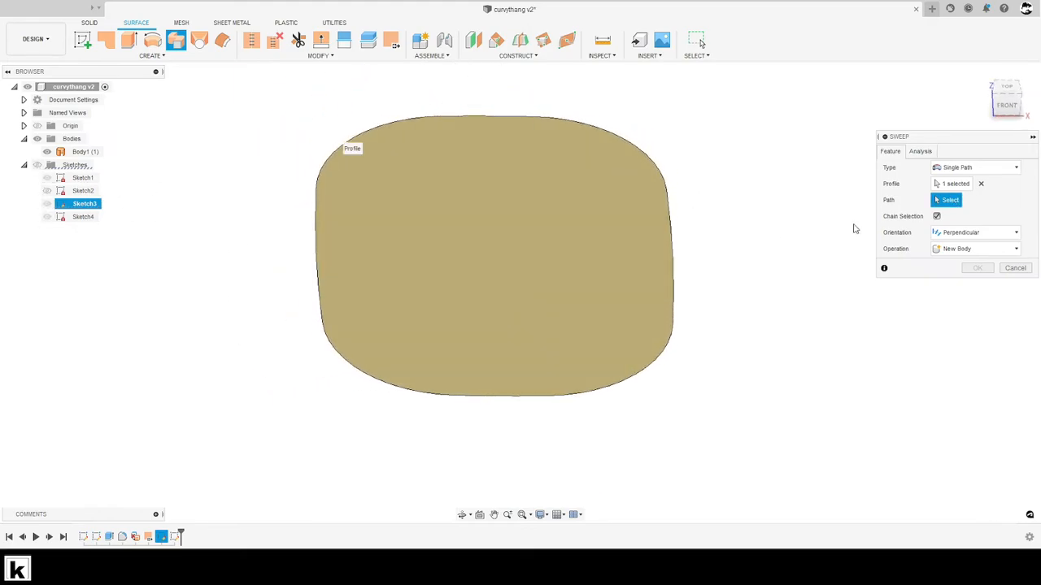
click(612, 394)
mouse_move(640, 388)
shift+middle_down()
mouse_move(298, 309)
mouse_move(163, 244)
shift+middle_up()
click(38, 164)
shift+middle_drag(218, 222, 970, 214)
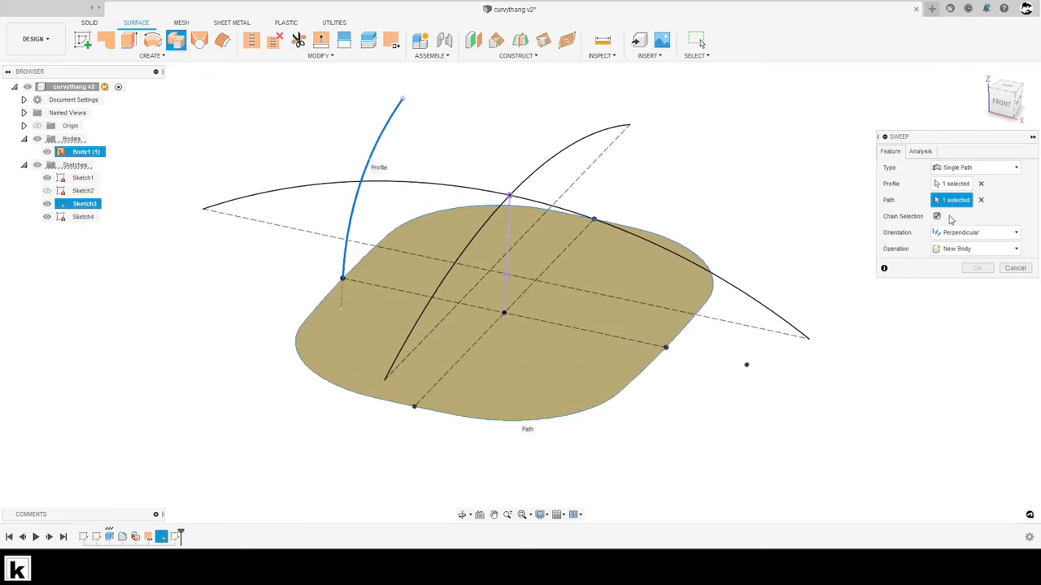
click(36, 166)
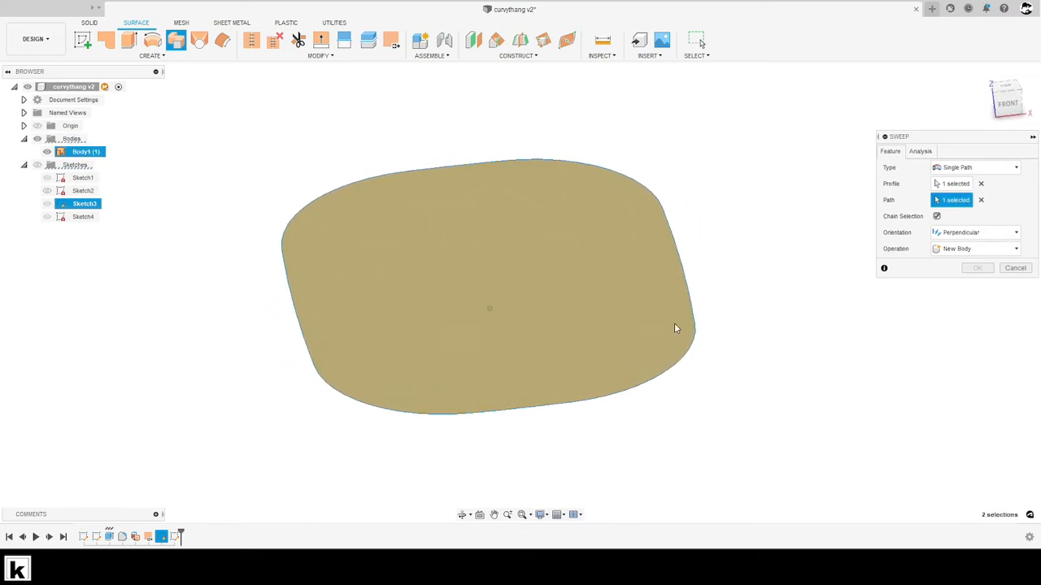
click(38, 165)
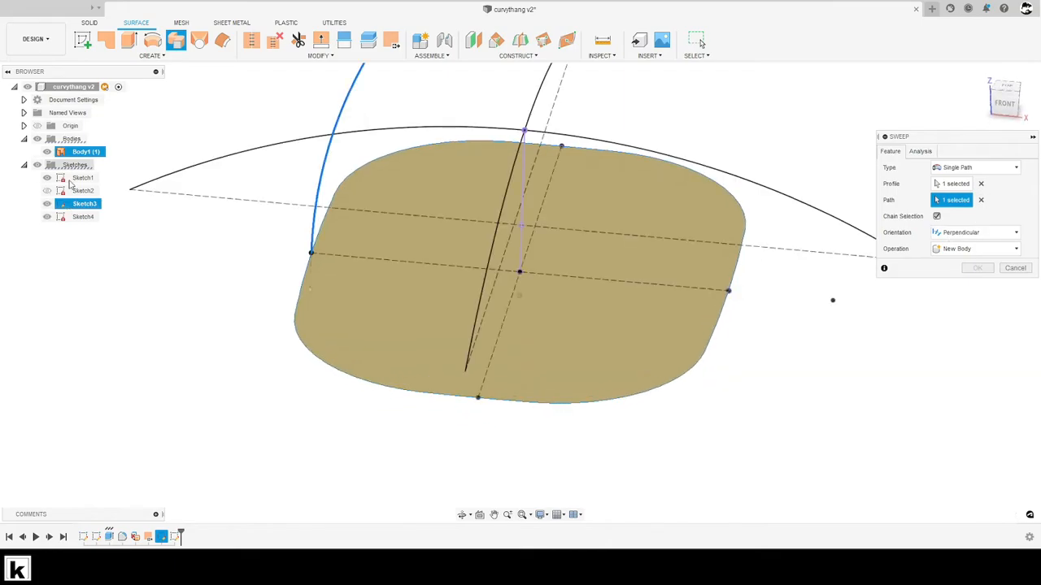
click(981, 184)
click(981, 200)
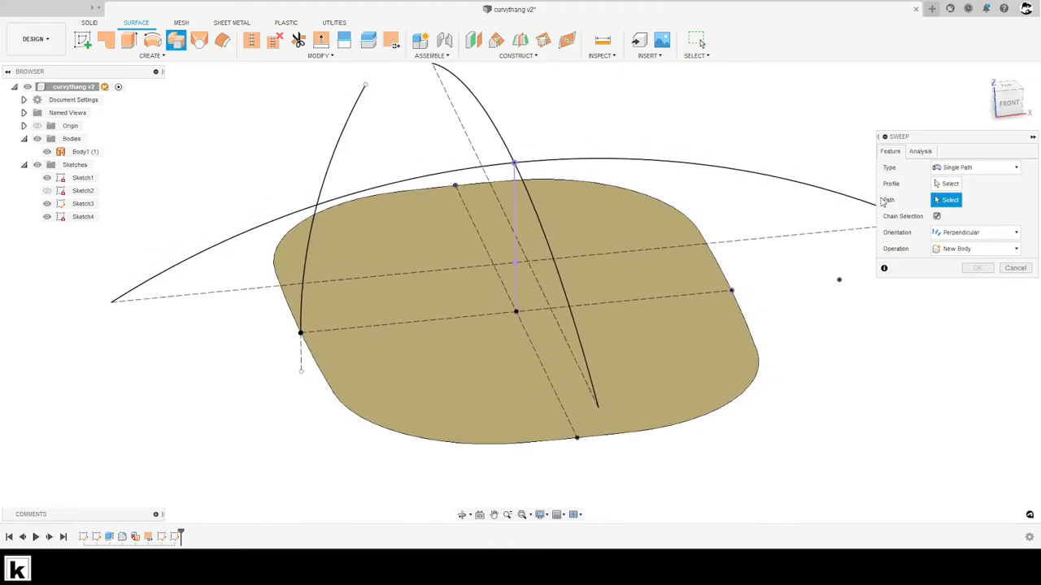
click(965, 171)
click(965, 179)
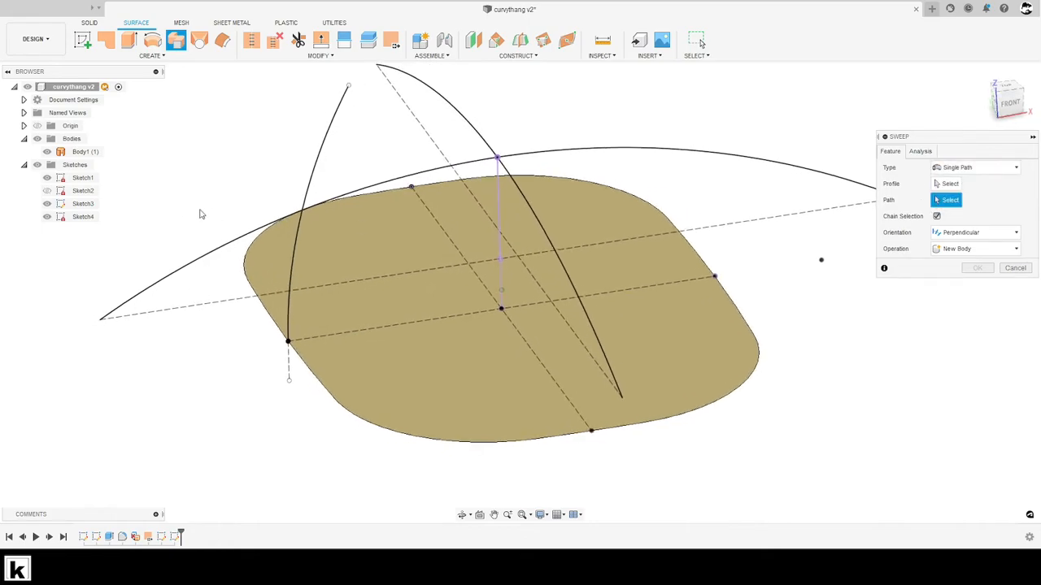
click(36, 165)
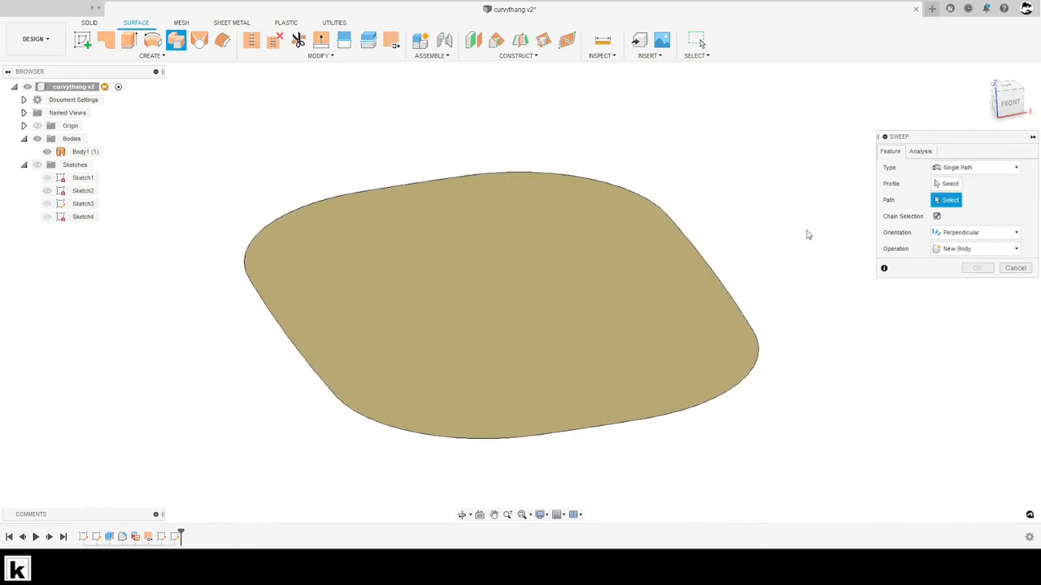
click(946, 186)
click(297, 353)
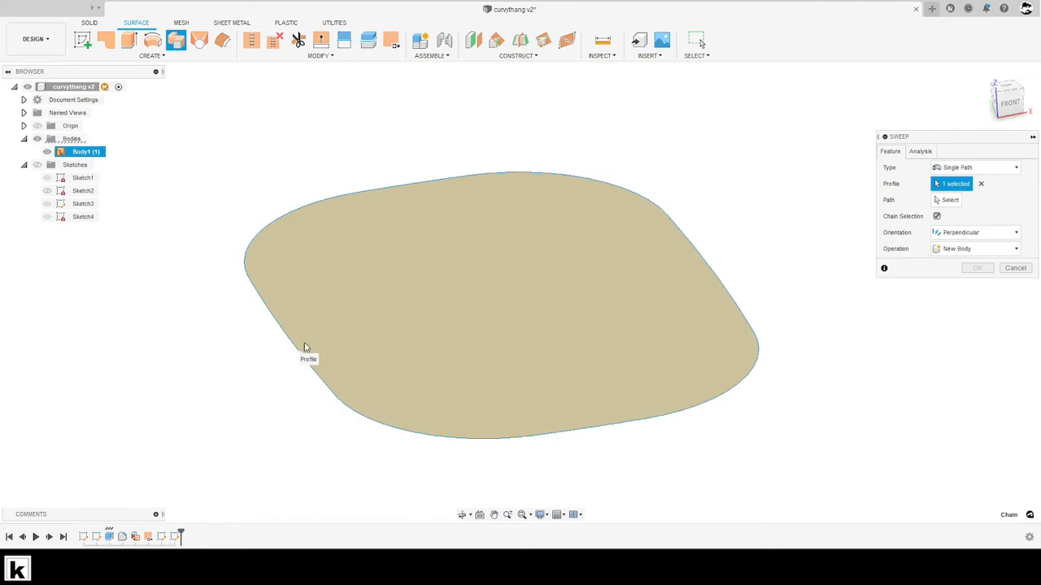
click(37, 165)
click(948, 200)
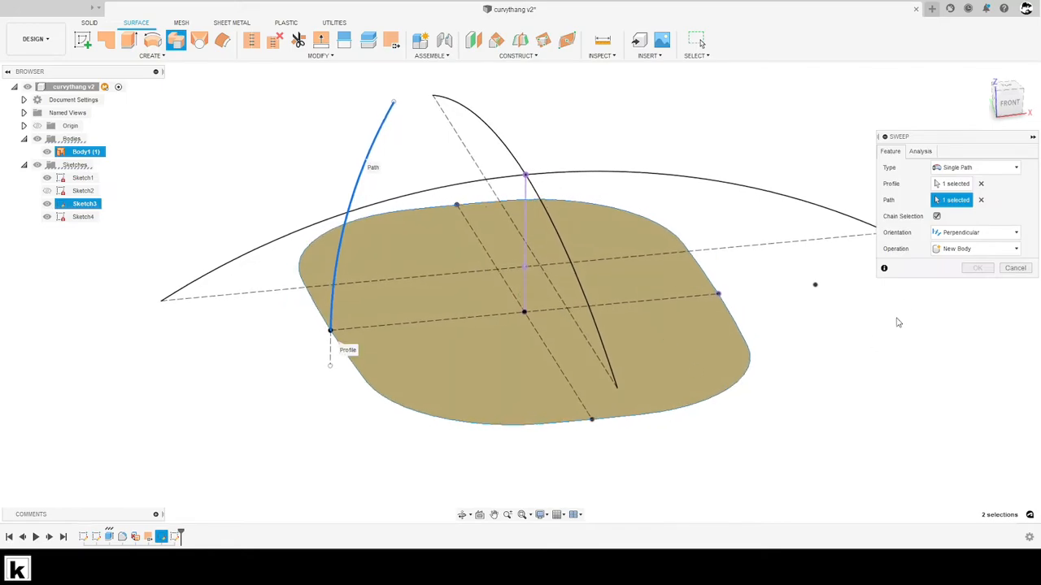
click(976, 233)
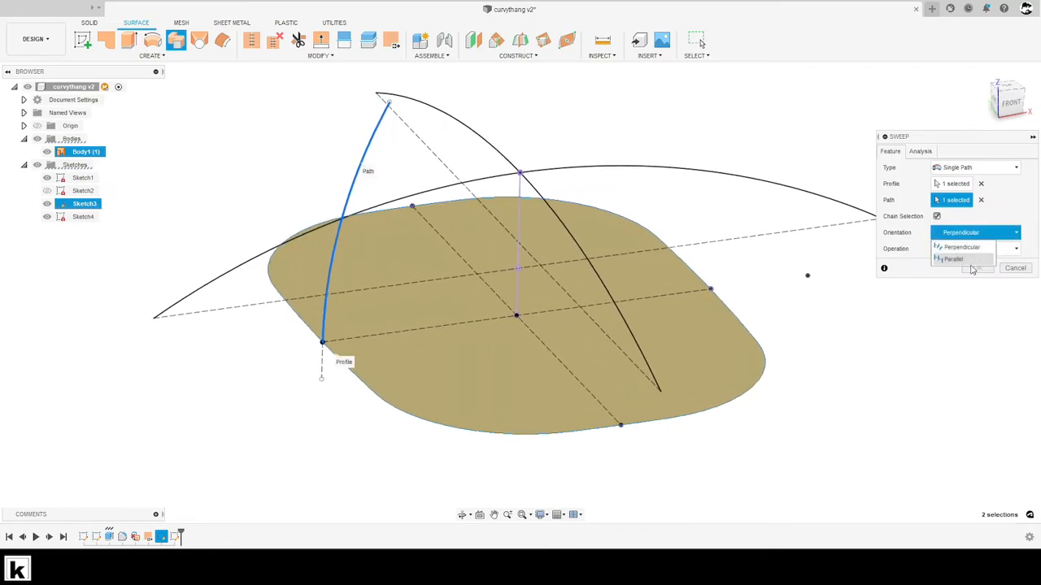
click(971, 248)
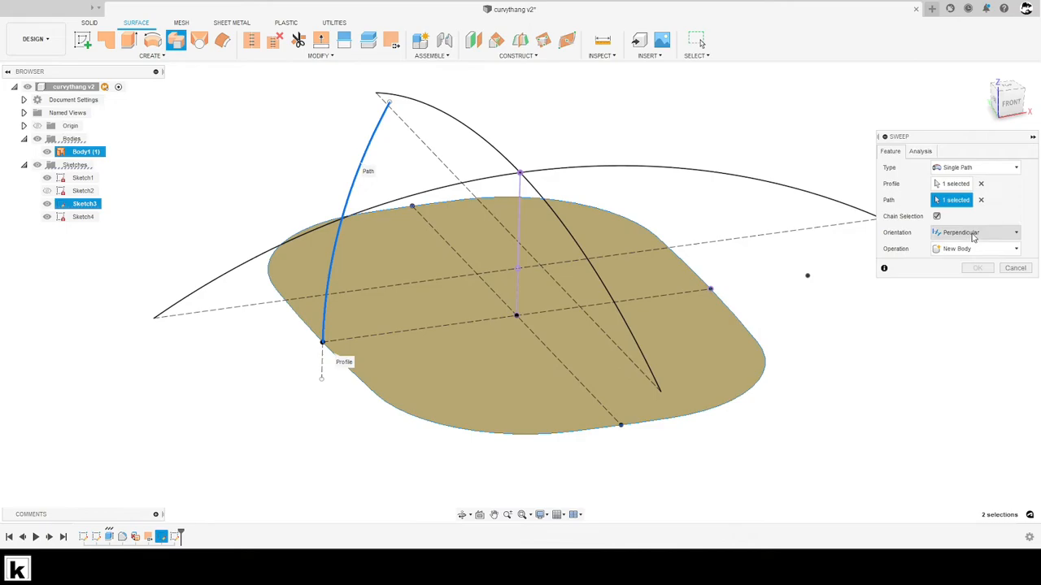
click(1015, 268)
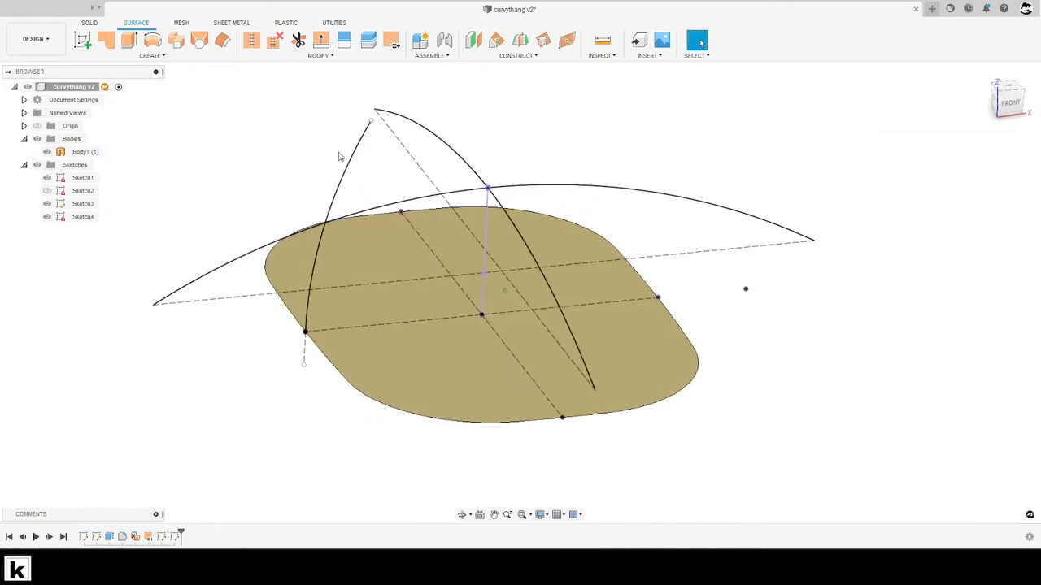
Edit the R100 arc's sketch and draw a second arc rising from the opposite end of the outline surface's centre line, curving inward
right_click(351, 159)
click(351, 229)
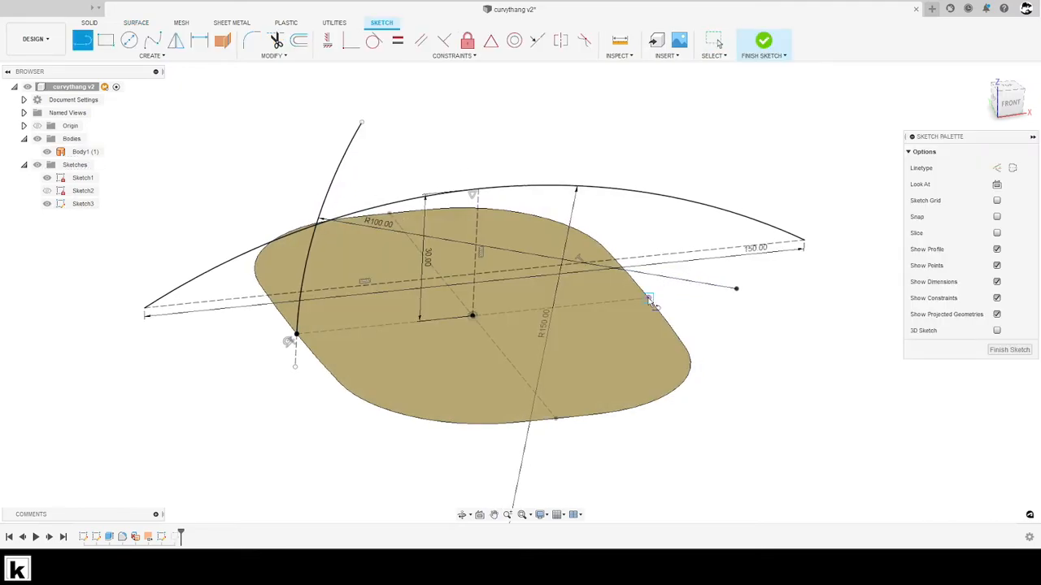
drag(380, 224, 381, 235)
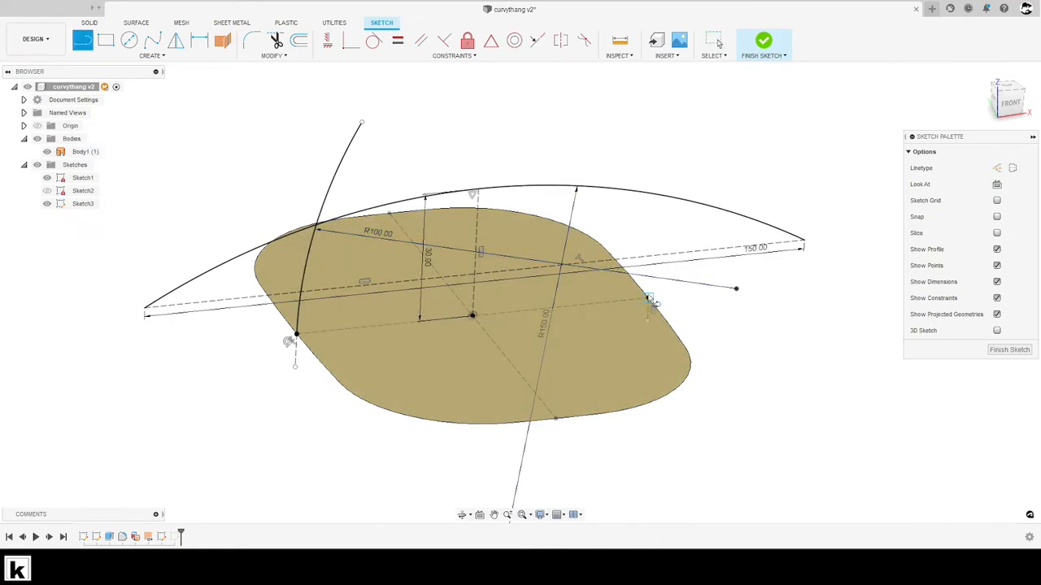
click(584, 131)
key(Escape)
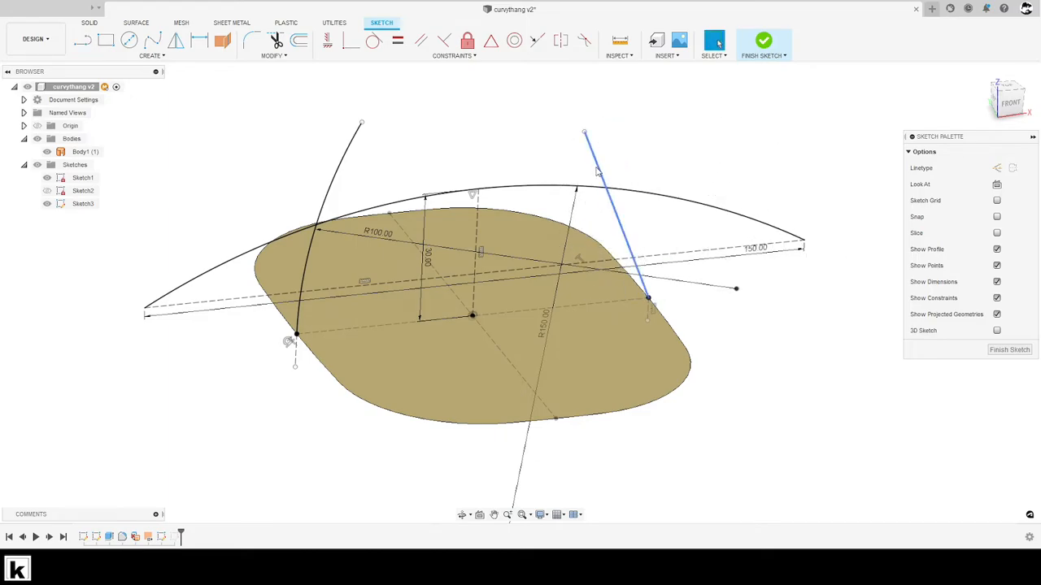
key(s)
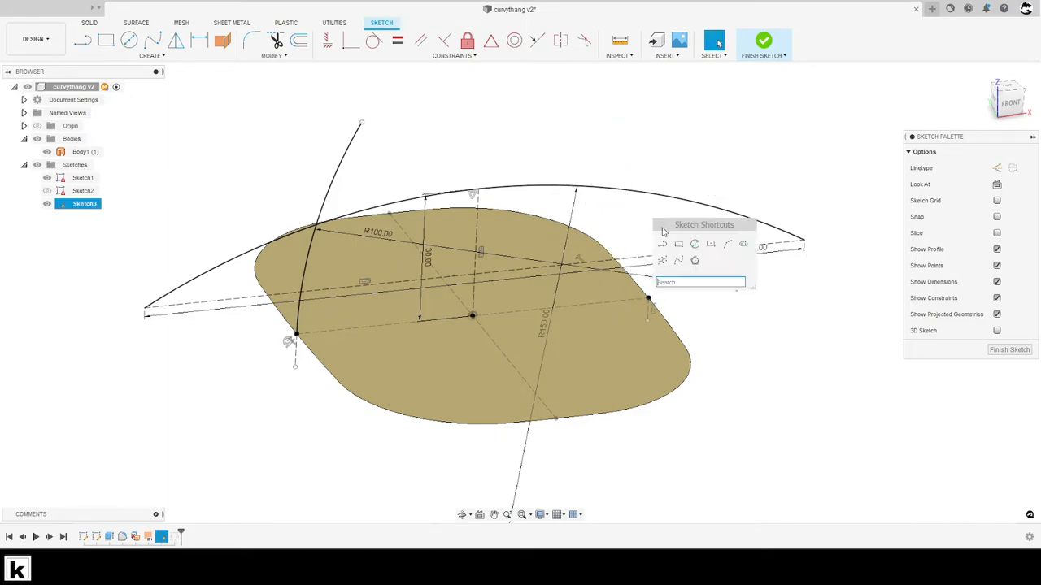
click(724, 245)
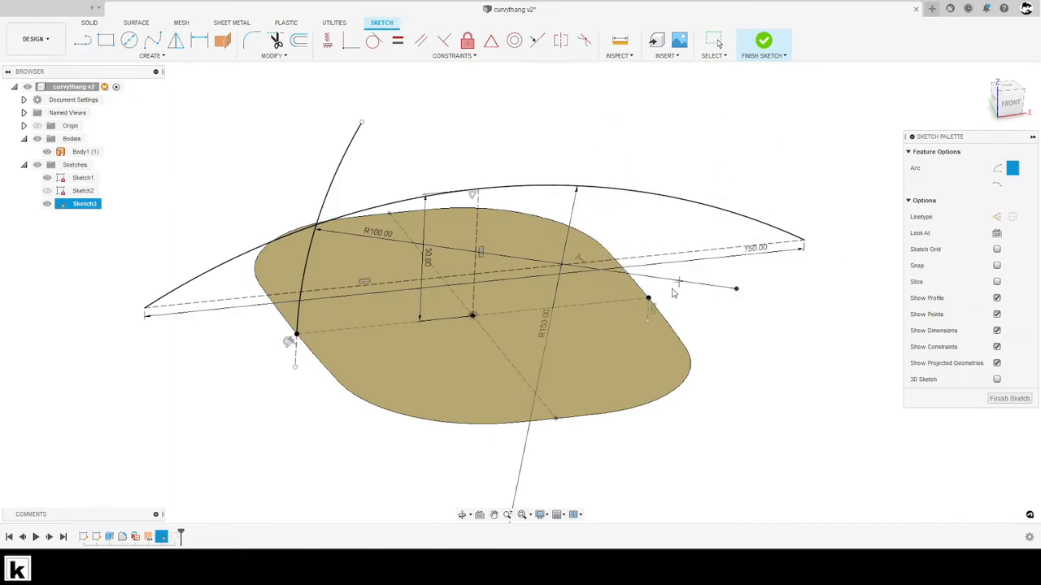
click(600, 161)
key(Escape)
drag(573, 138, 555, 100)
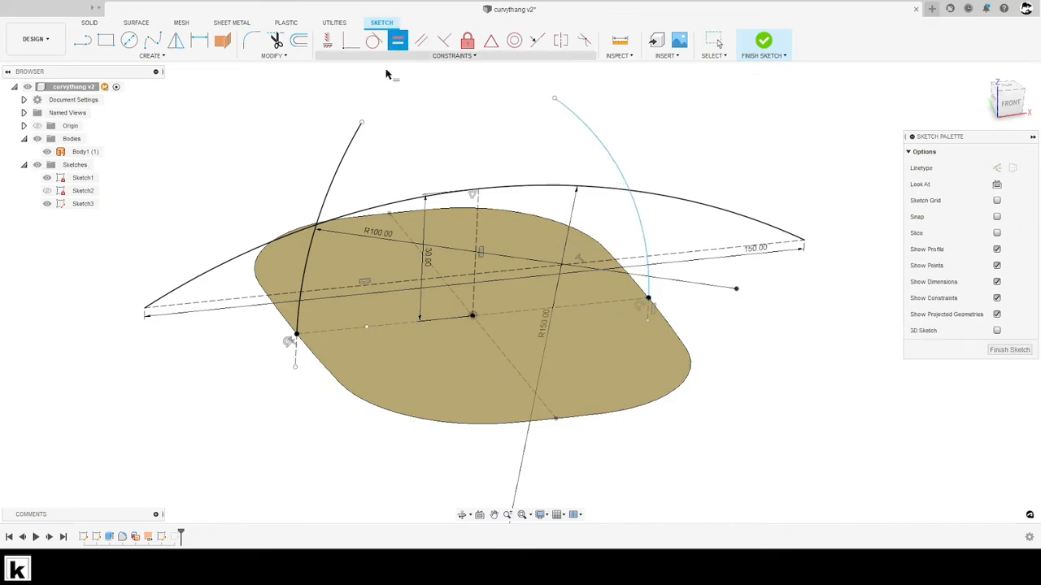
Make the two side arcs equal in radius and constrain their upper endpoints level with each other
click(355, 138)
click(563, 109)
key(Escape)
middle_drag(567, 92, 564, 156)
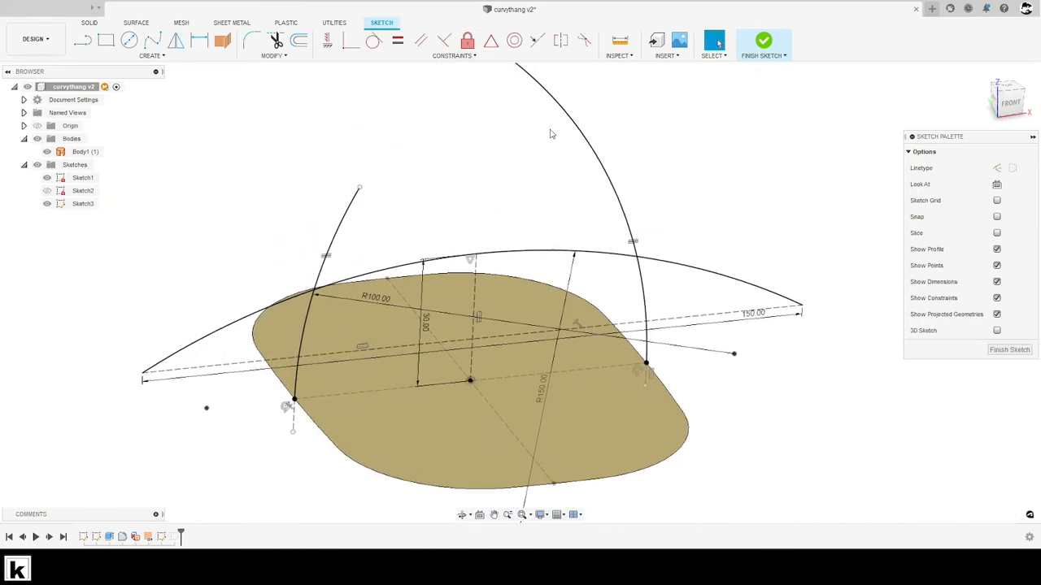
scroll(529, 190, down, 2)
drag(504, 86, 596, 195)
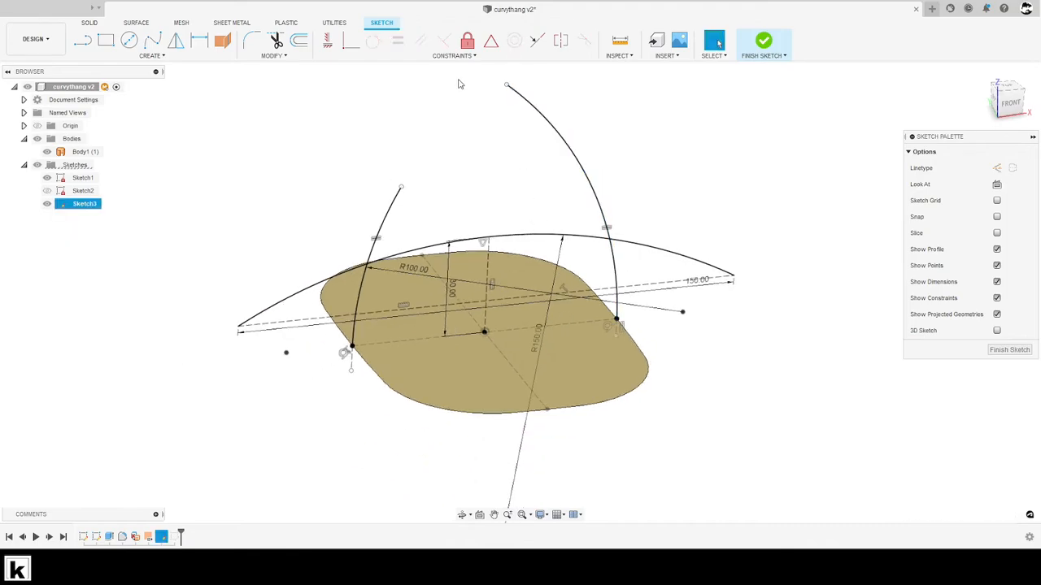
click(488, 98)
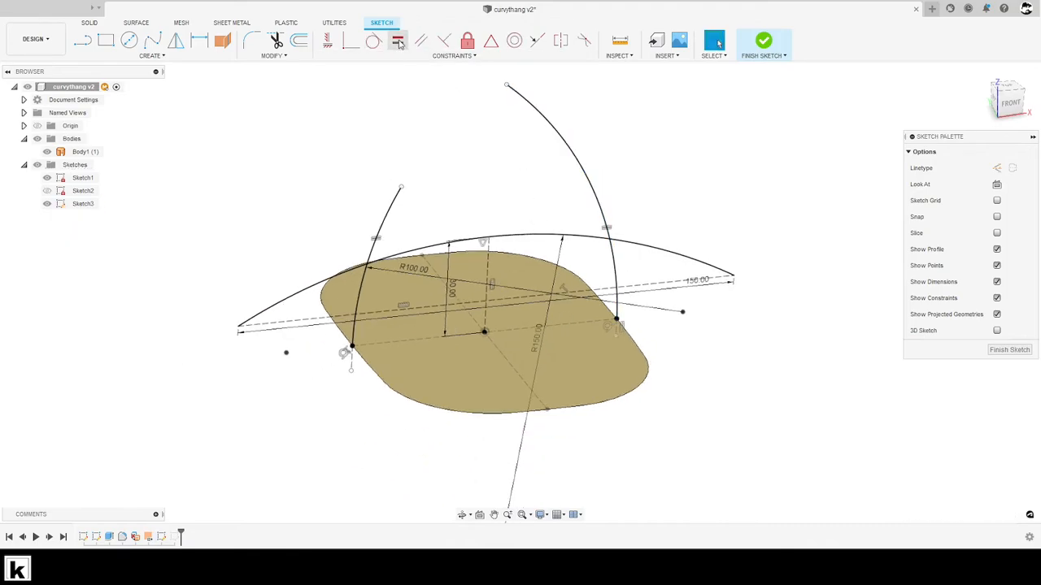
click(506, 86)
drag(487, 90, 388, 238)
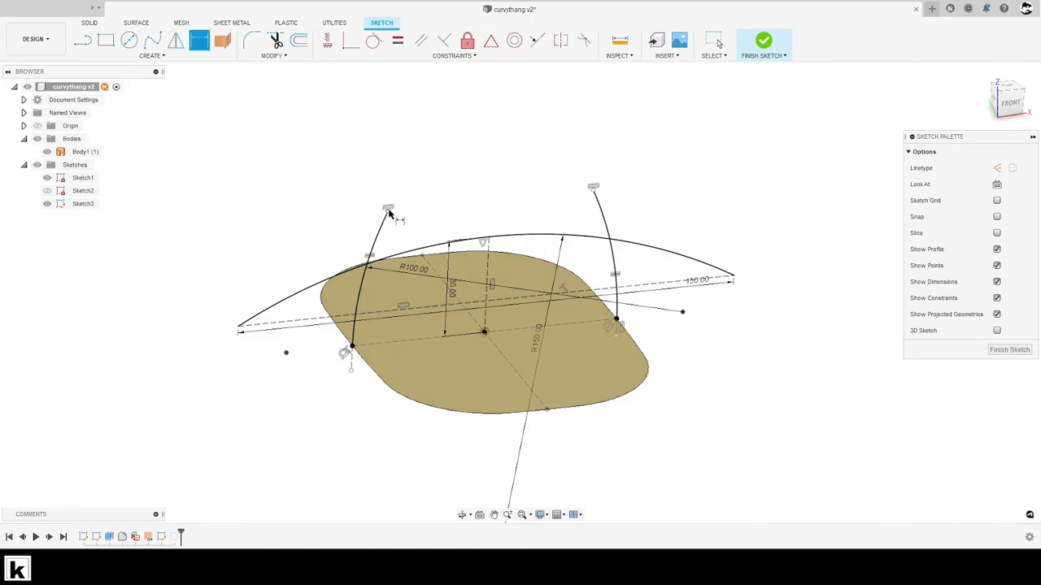
Dimension the height between the first side arc's lower and upper endpoints as 50 mm and finish the sketch
click(360, 345)
click(221, 314)
text(50)
key(Return)
key(Escape)
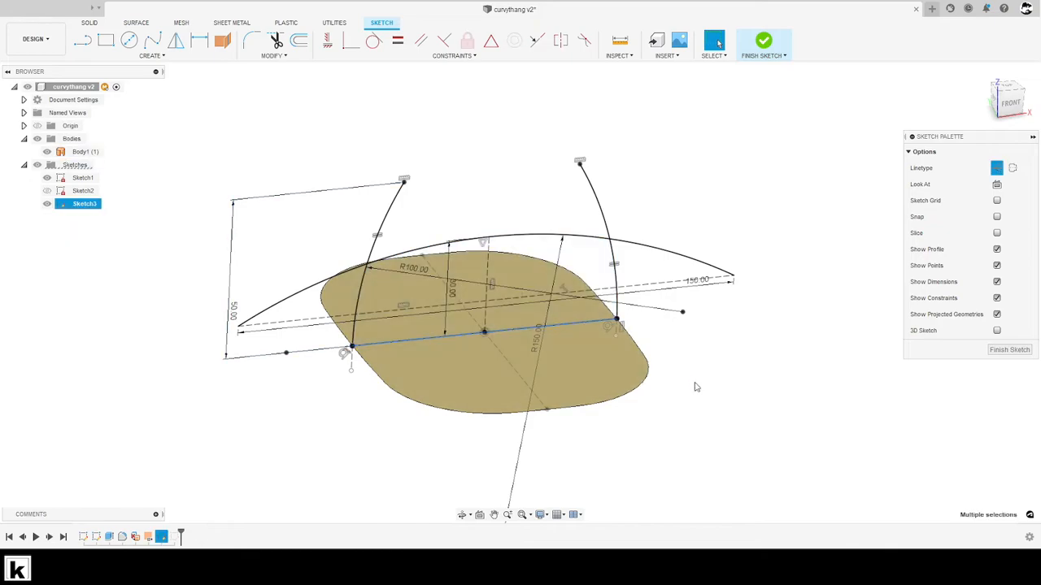
click(1009, 350)
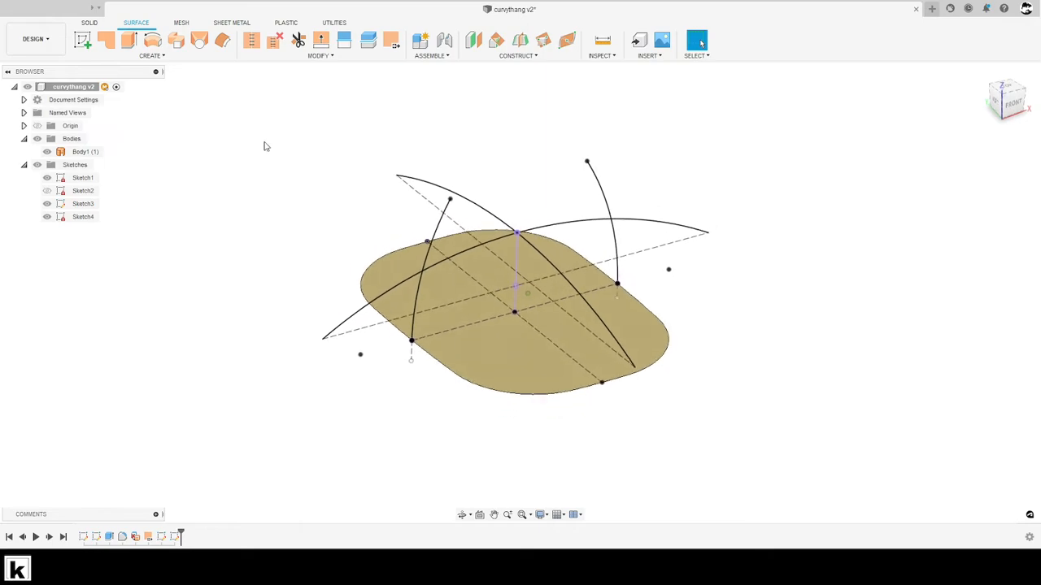
Set up a Path + Guide Rail surface Sweep with the outline edge as profile, the R100 arc as path and the opposite arc as guide rail
click(174, 45)
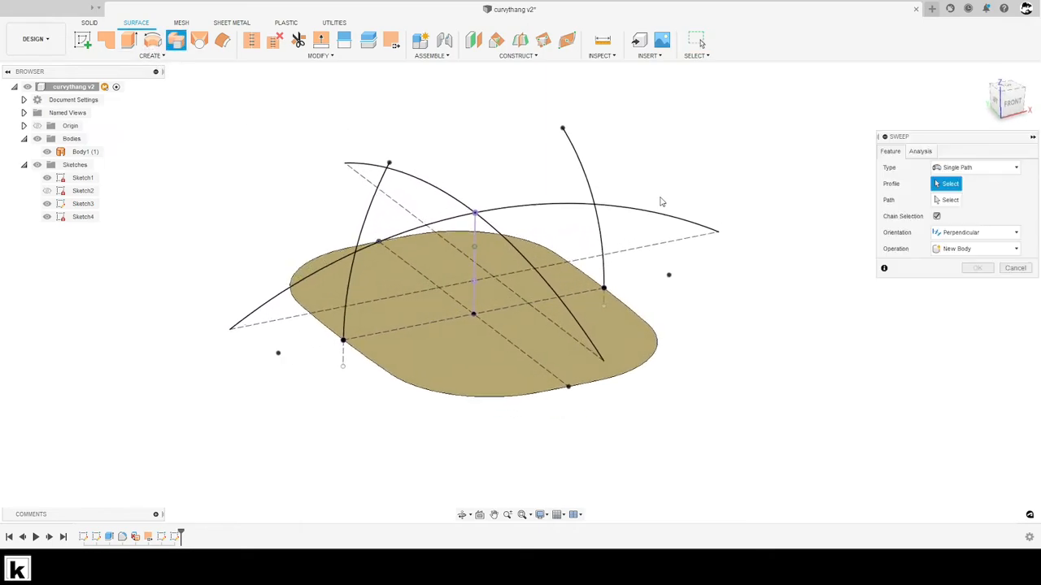
click(980, 169)
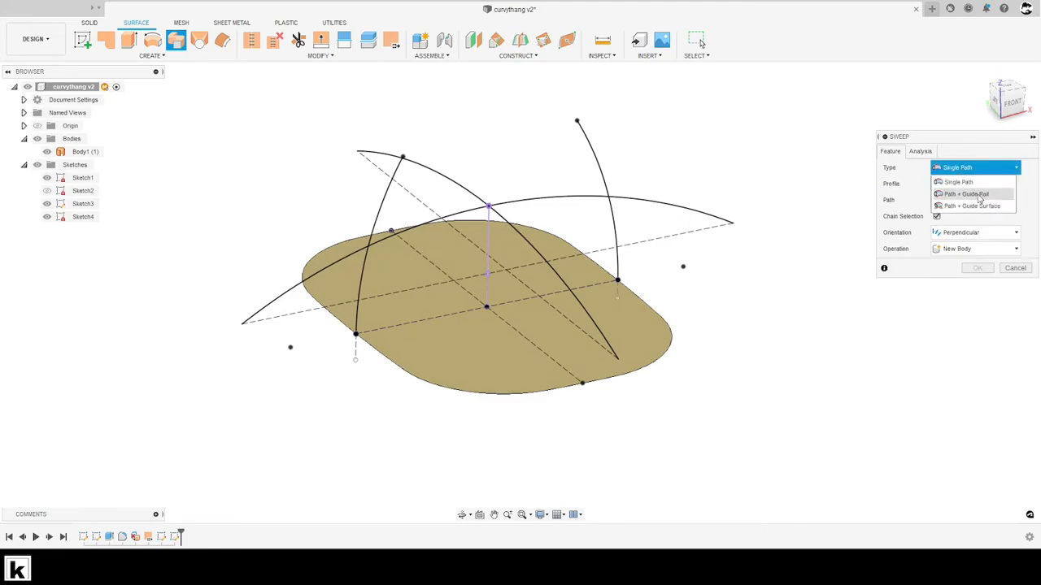
click(979, 195)
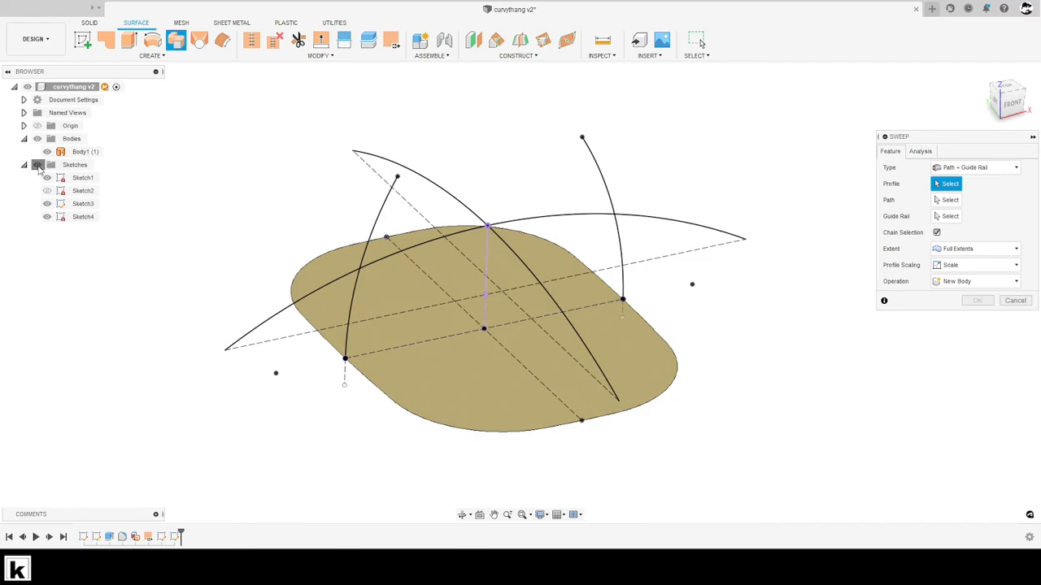
click(37, 165)
click(391, 402)
click(36, 165)
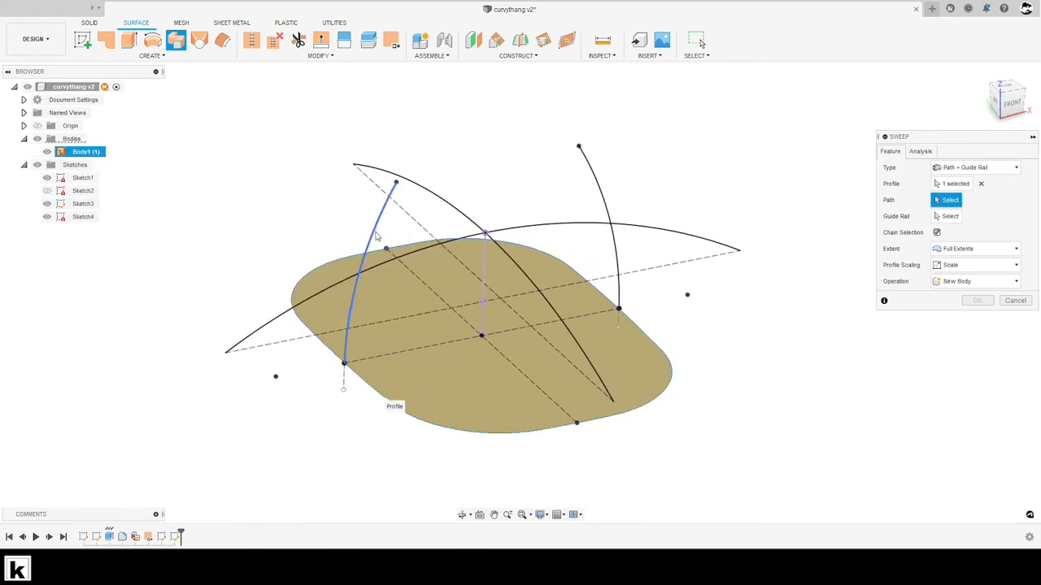
click(599, 203)
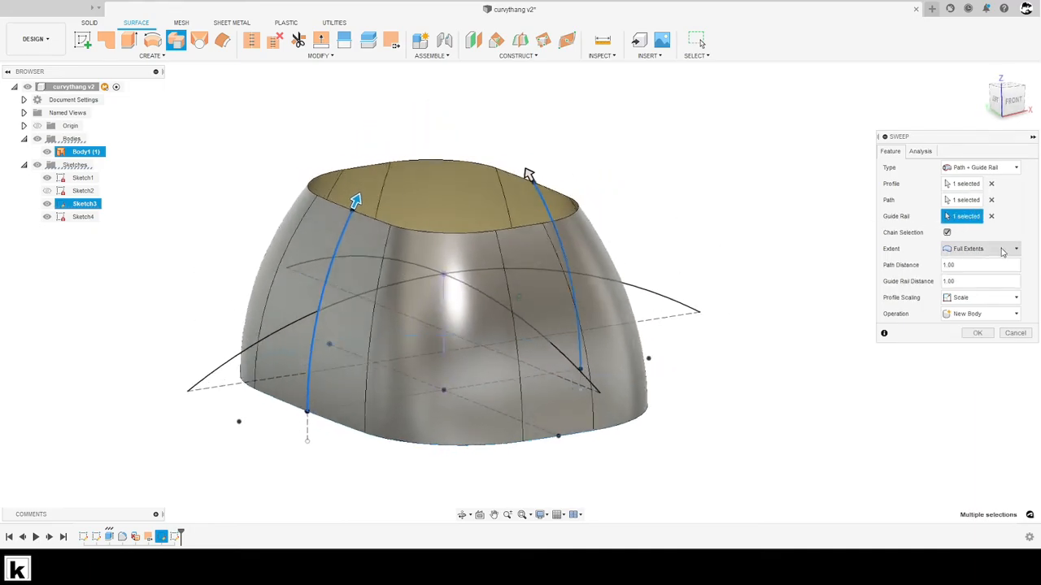
Try the sweep's Perpendicular to Path extent and return it to Full Extents
click(994, 249)
click(1001, 265)
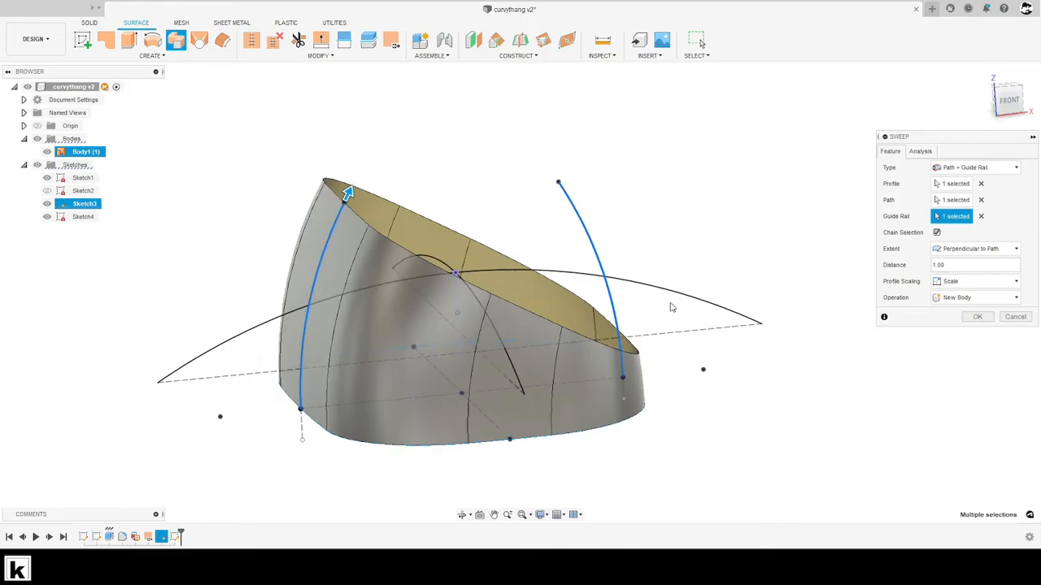
click(970, 255)
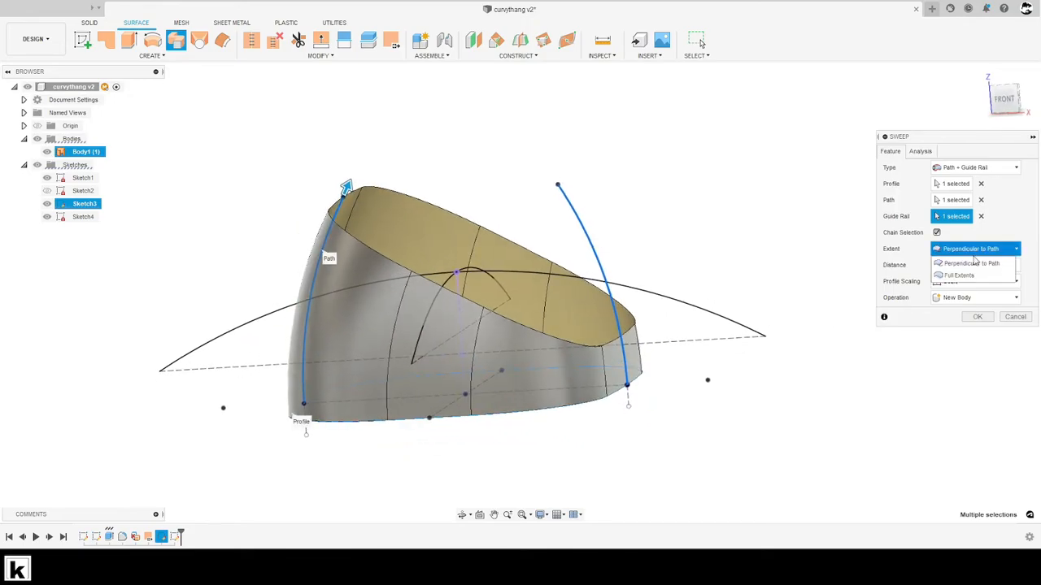
click(976, 274)
Try a shorter guide rail distance of about 0.544 on the sweep, then restore the path and guide rail distances to 1.00
drag(347, 194, 329, 235)
drag(553, 175, 600, 254)
drag(340, 207, 490, 178)
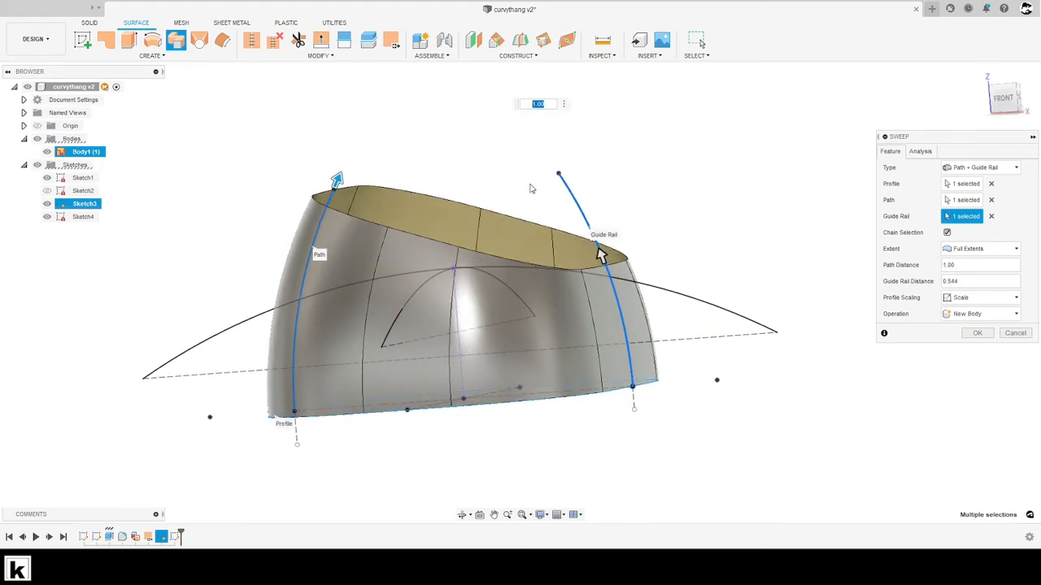
drag(600, 254, 553, 167)
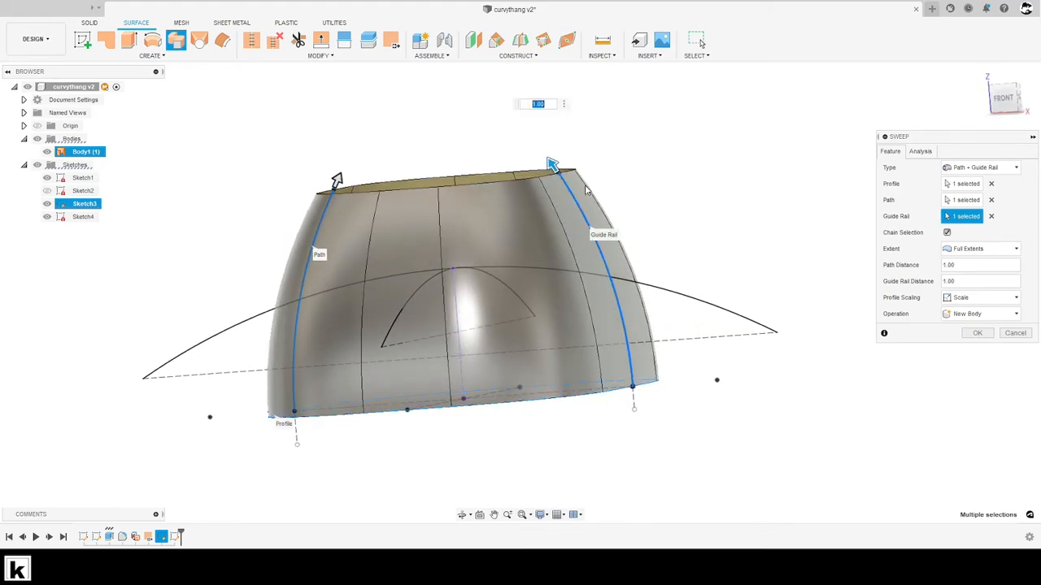
Try lowering the sweep's path distance to about 0.64 and its guide rail distance to about 0.571
shift+middle_drag(586, 190, 571, 213)
drag(391, 202, 398, 267)
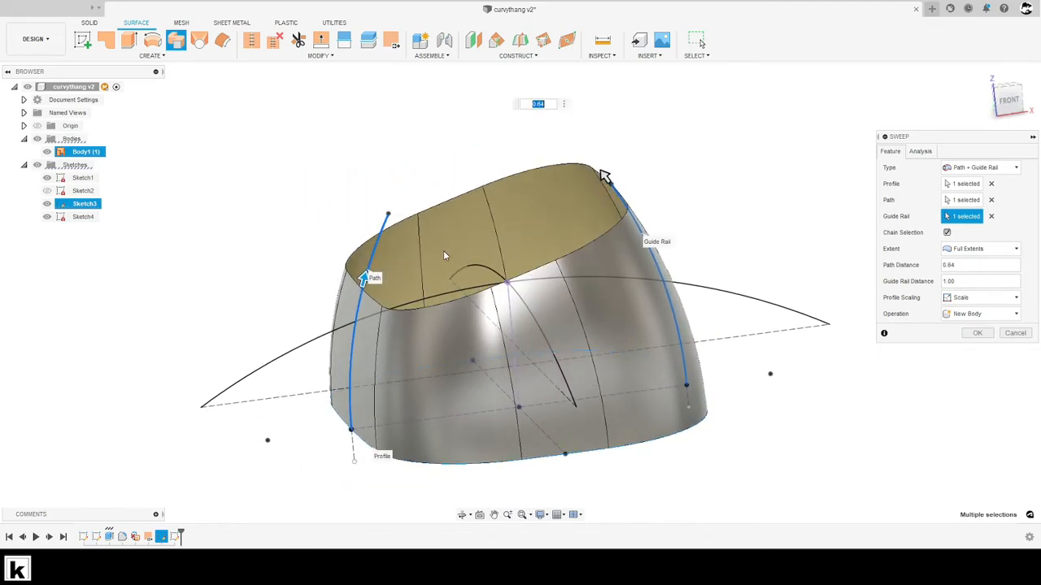
drag(605, 180, 654, 262)
shift+middle_drag(697, 272, 813, 276)
scroll(395, 246, up, 1)
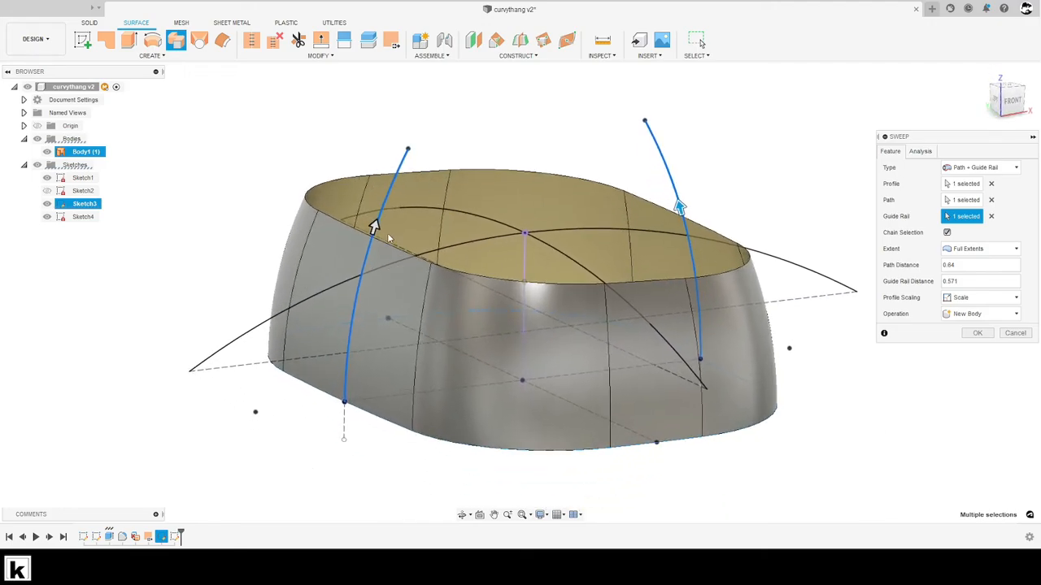
Try raising the sweep's path distance to about 0.841 and its guide rail distance to about 0.639, and inspect the tilted upper rim
drag(379, 227, 402, 184)
shift+middle_drag(704, 207, 685, 205)
drag(704, 217, 699, 201)
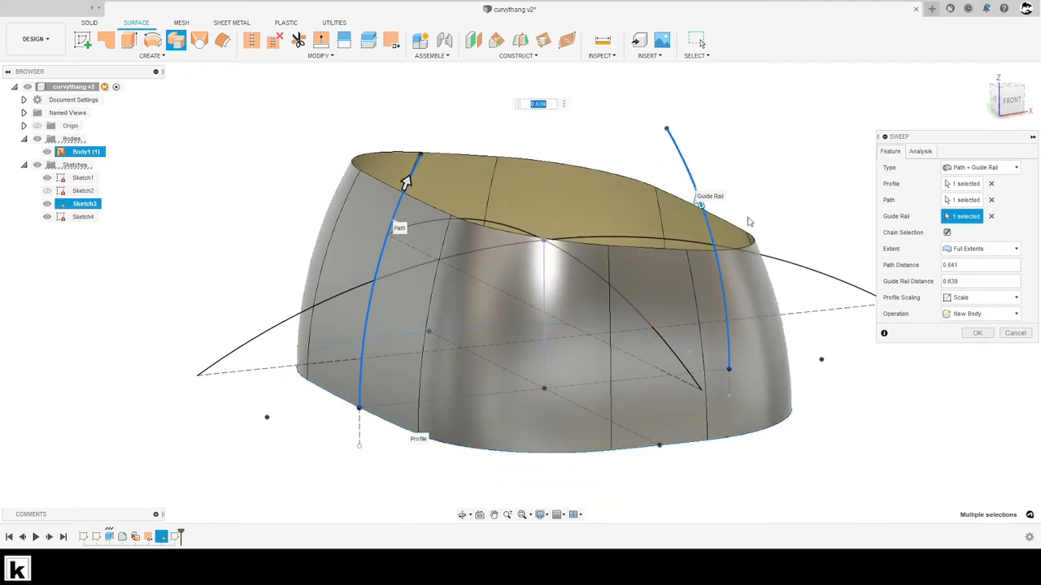
shift+middle_drag(753, 224, 522, 186)
drag(421, 150, 425, 137)
shift+middle_drag(488, 162, 809, 318)
click(783, 225)
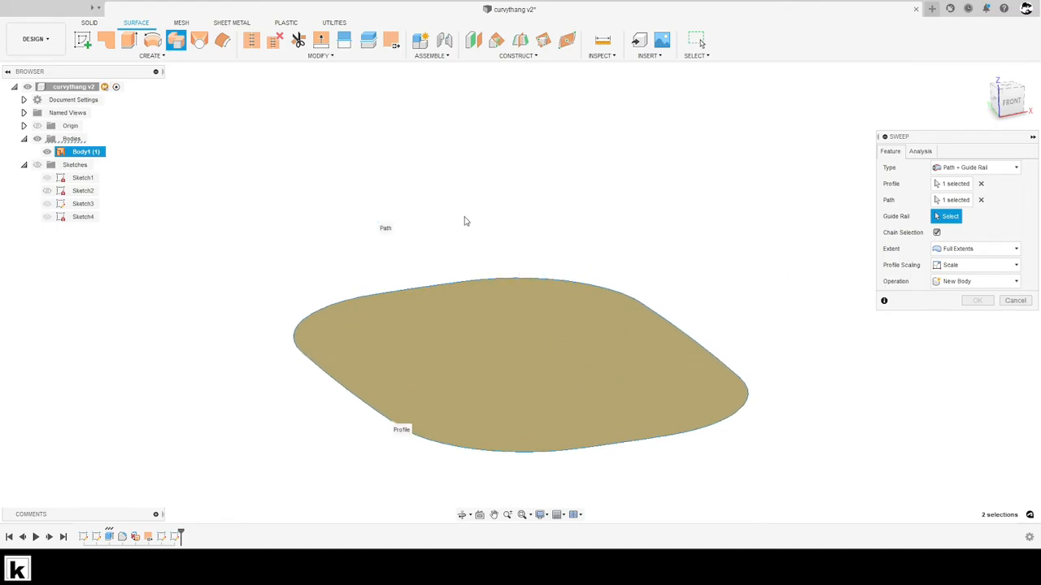
Show the sketches, use the opposite R100 side arc as guide rail and complete the sweep with Full Extents, both distances 1.00, as a new body
click(37, 165)
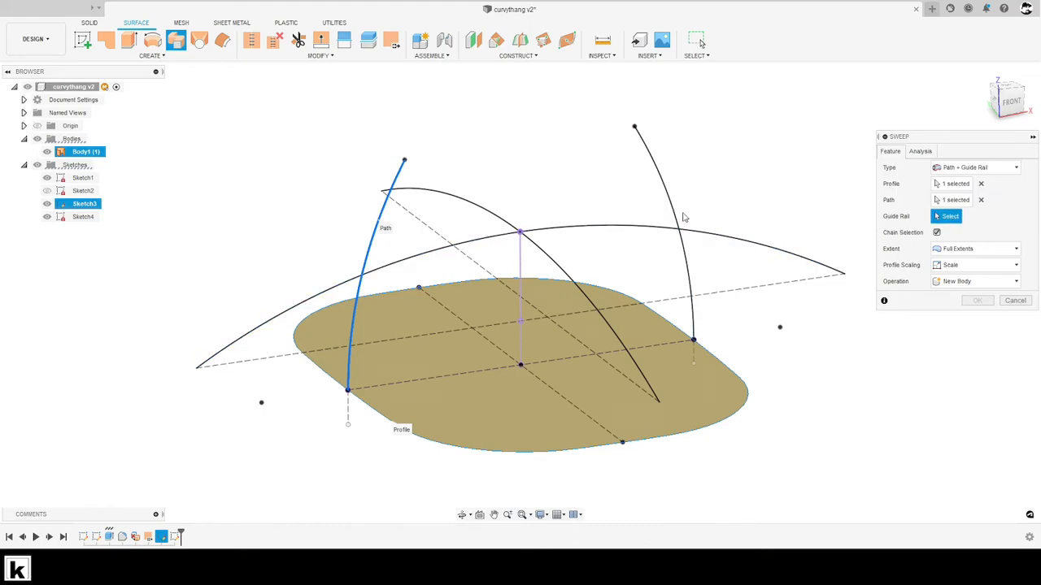
click(665, 189)
drag(664, 187, 636, 107)
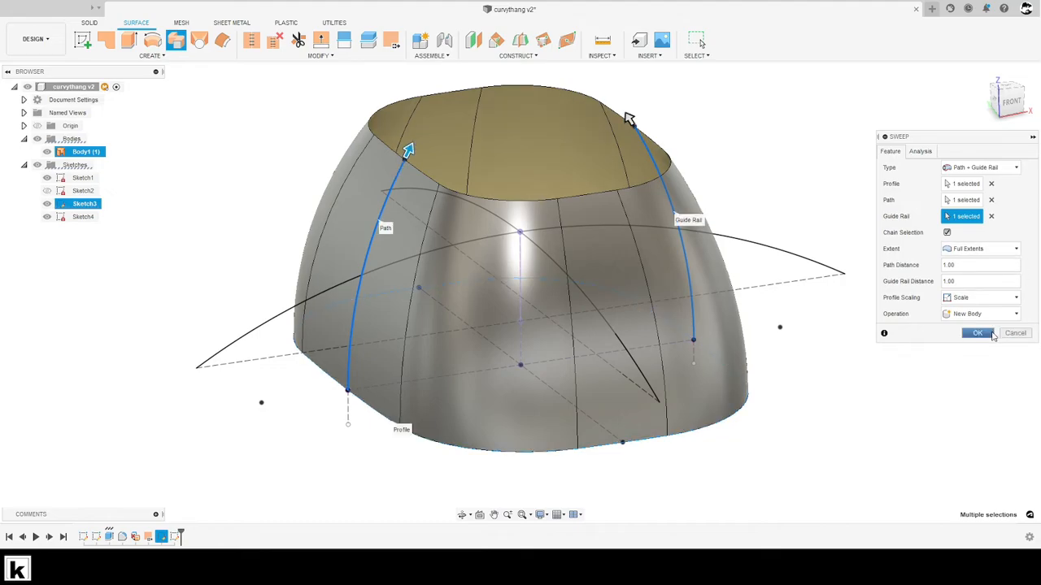
click(978, 332)
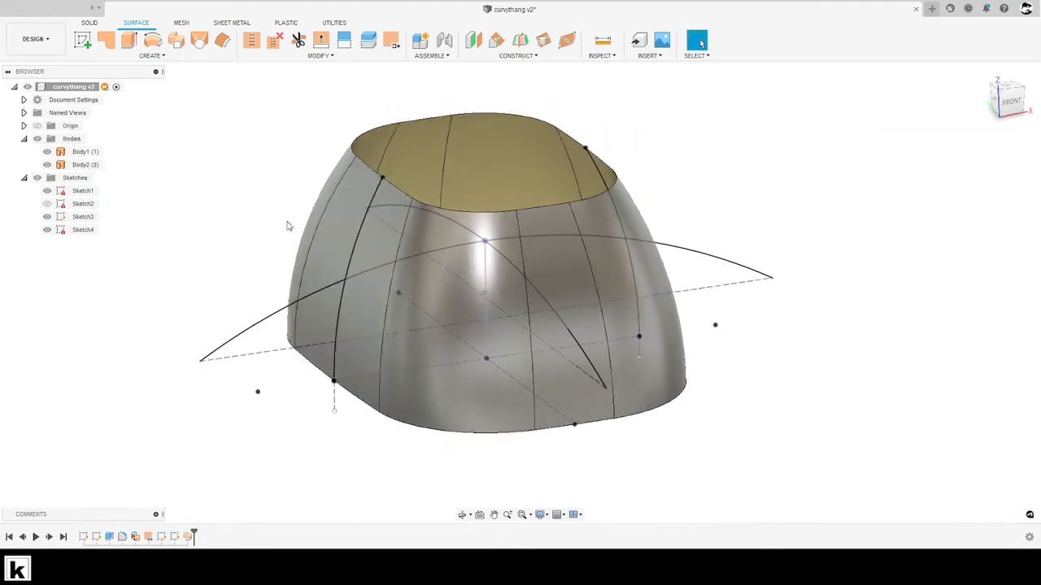
Hide both surface bodies and sweep the R150 top arc along the crossing R200 arc as a new body, using Single Path with Perpendicular orientation
click(46, 164)
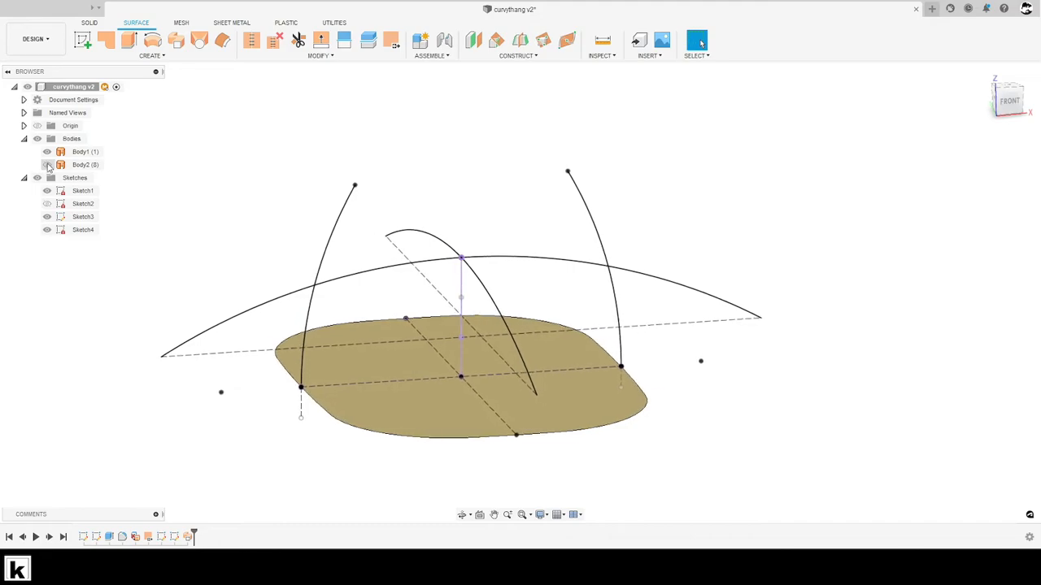
click(48, 152)
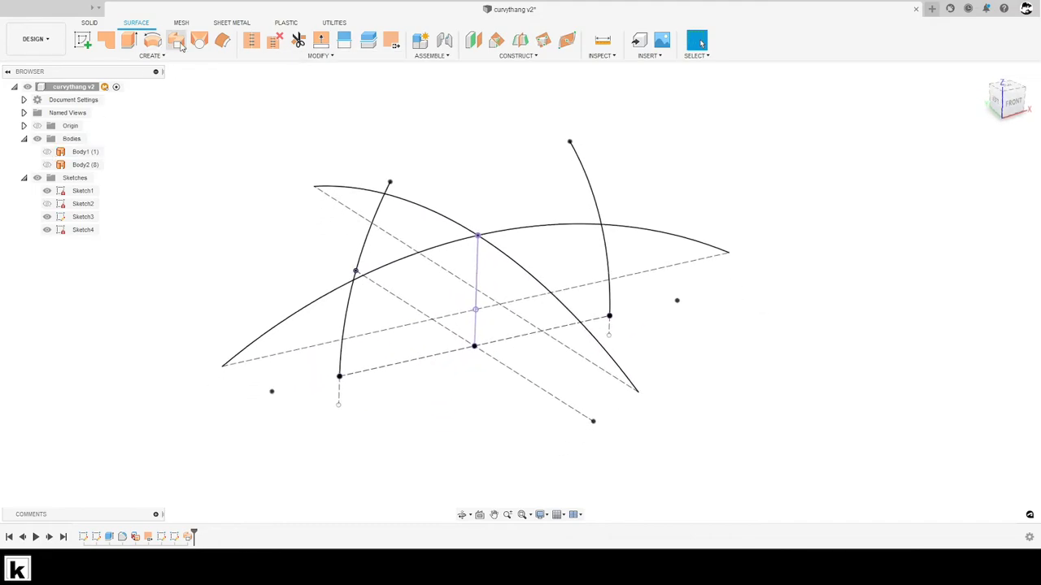
click(178, 42)
click(446, 247)
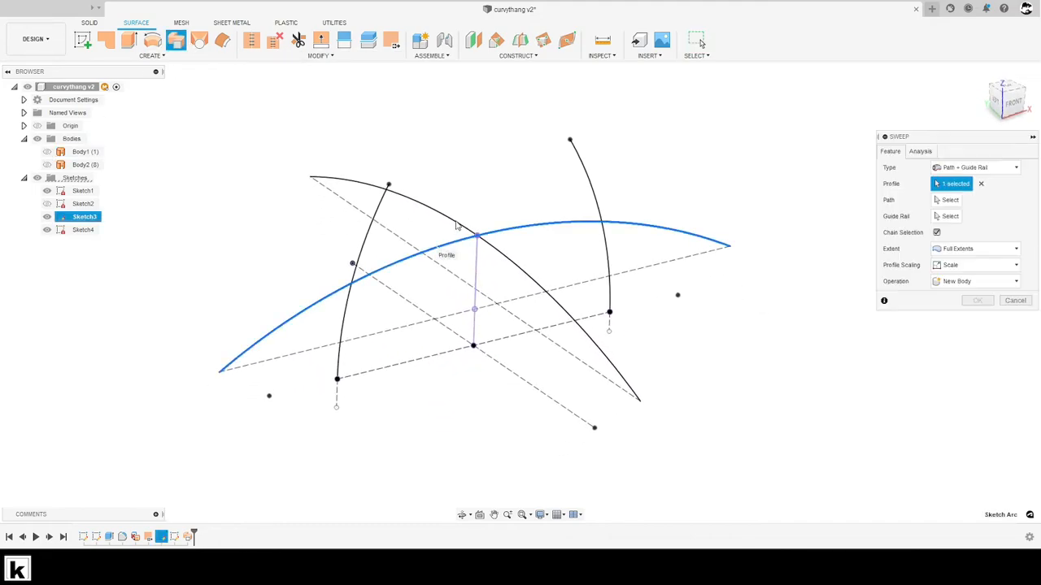
click(976, 167)
click(964, 179)
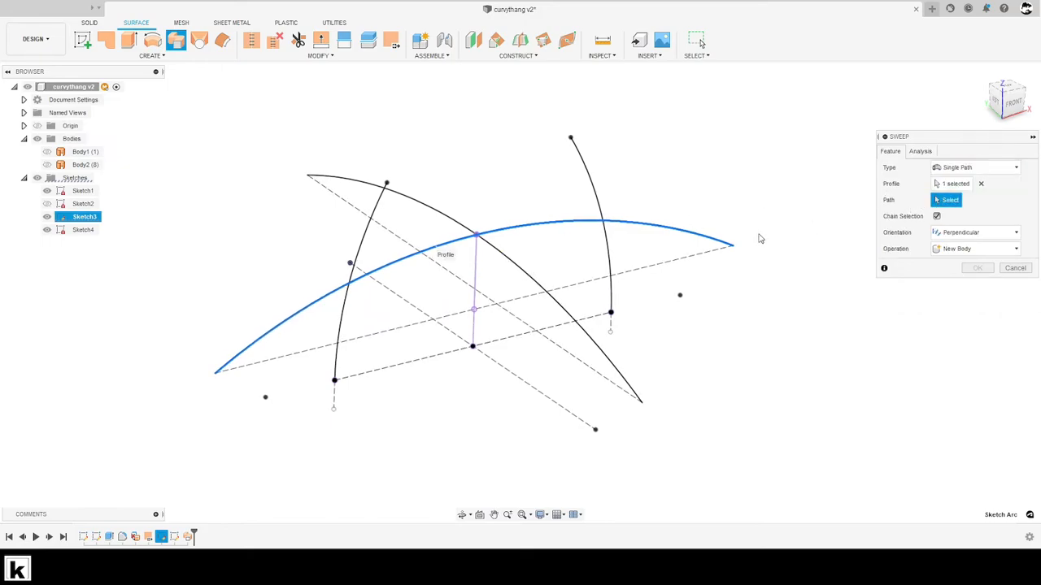
click(527, 283)
click(944, 326)
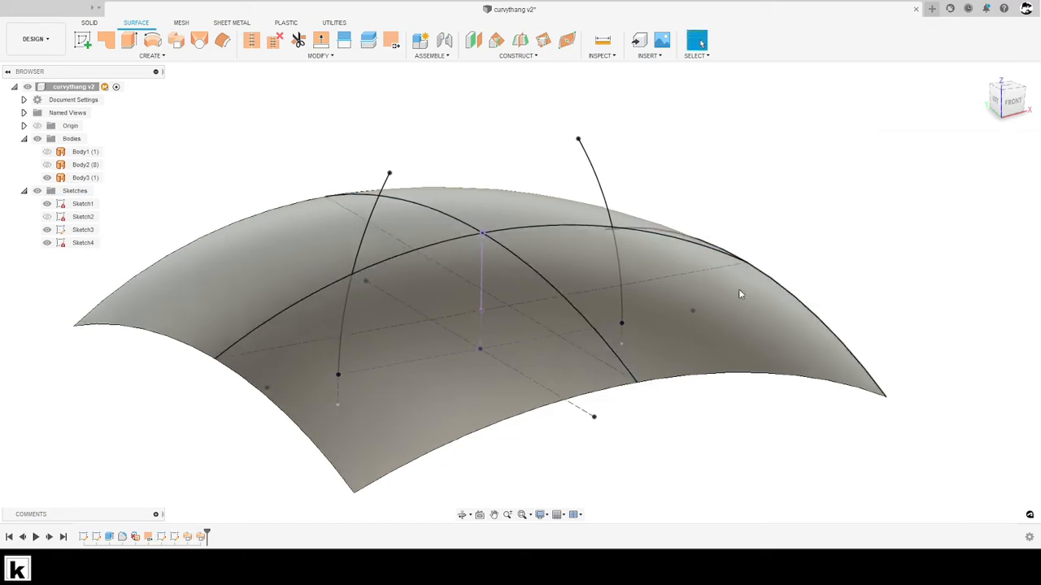
Hide all remaining visible sketches and show the swept side wall body together with the curved top surface
shift+middle_drag(377, 221, 214, 208)
click(209, 212)
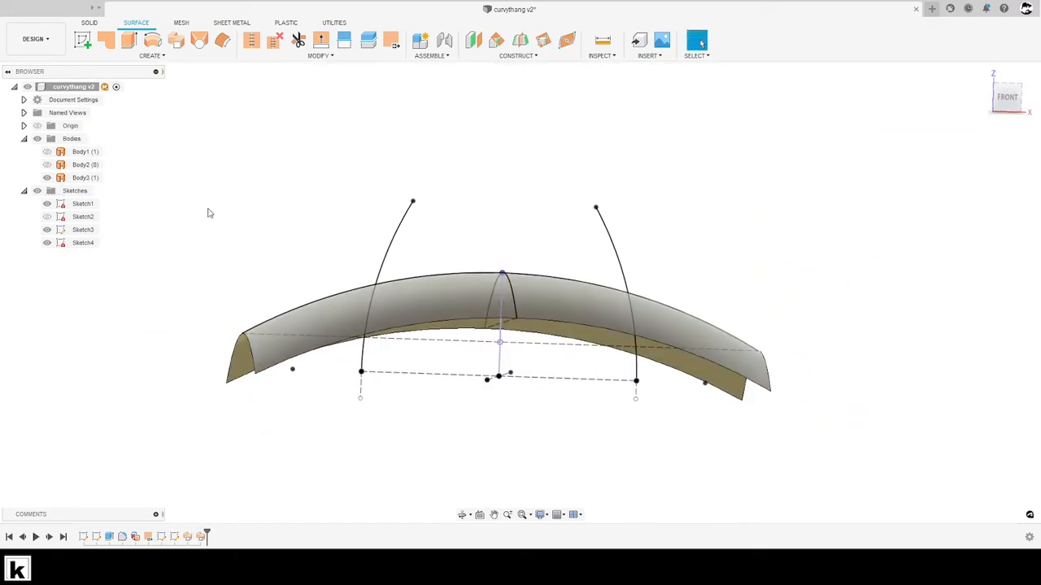
click(46, 205)
click(47, 216)
click(46, 230)
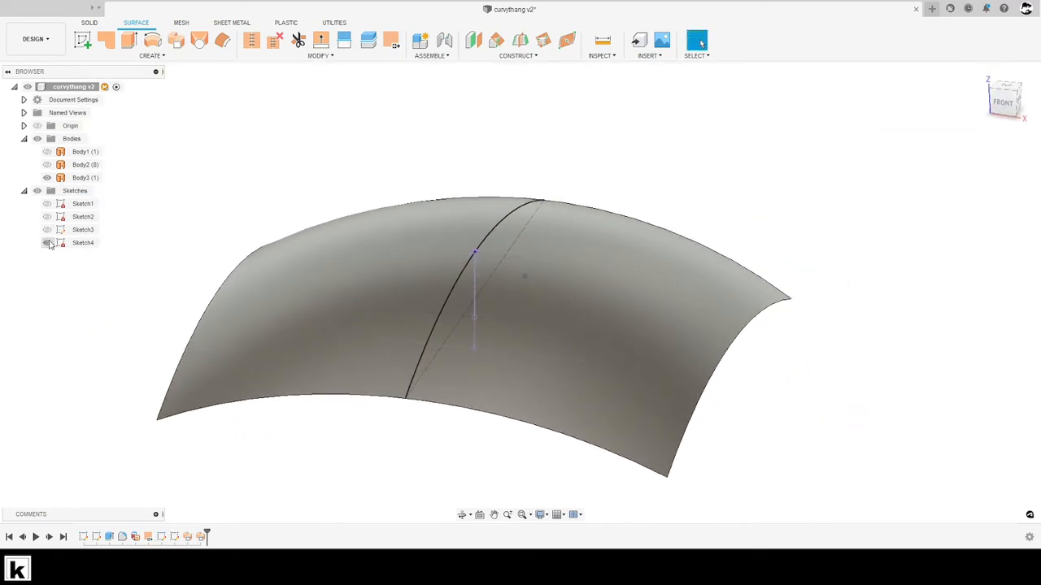
click(46, 242)
click(47, 164)
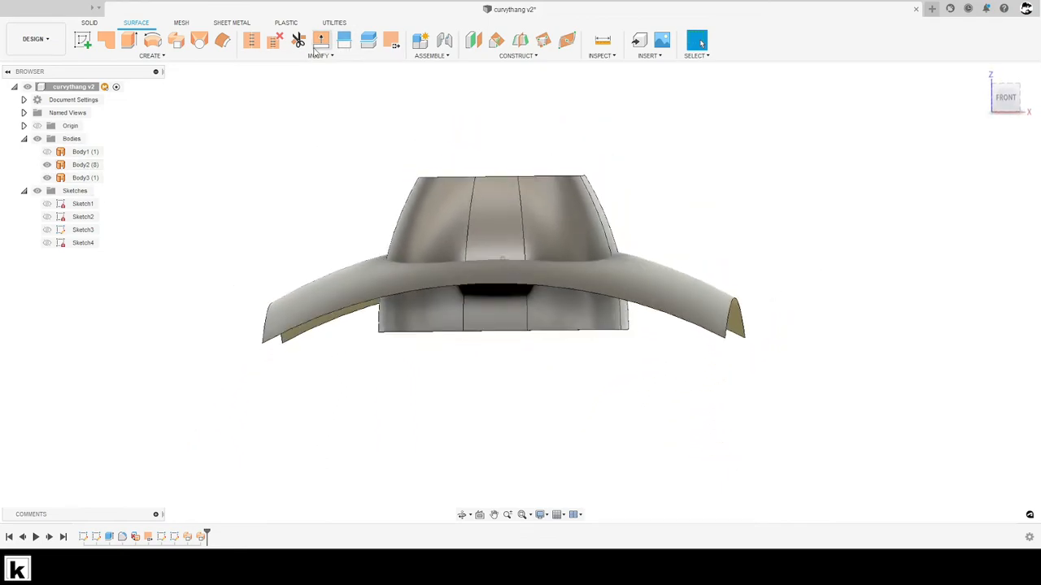
click(516, 199)
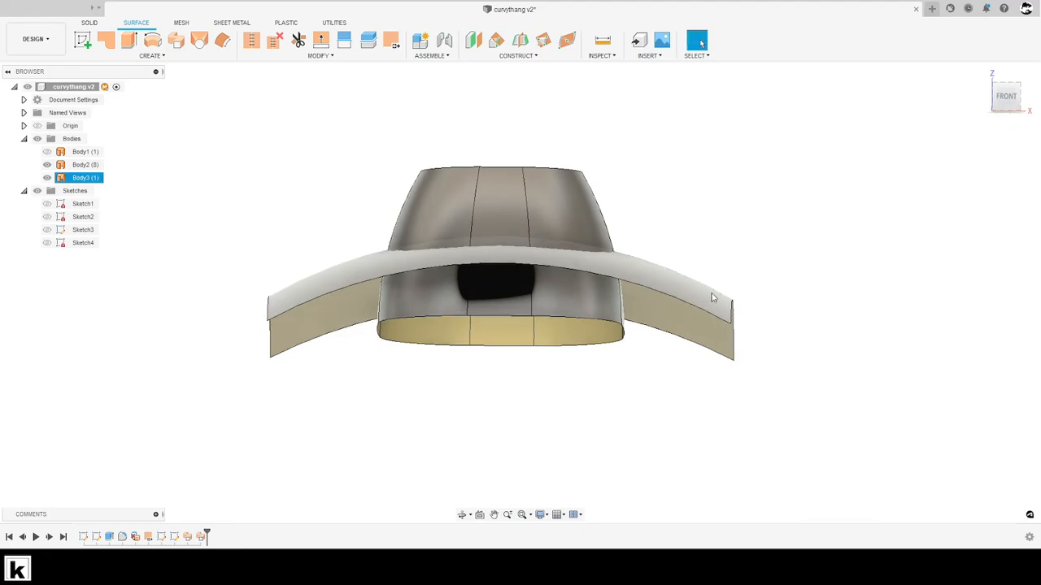
click(297, 40)
click(464, 227)
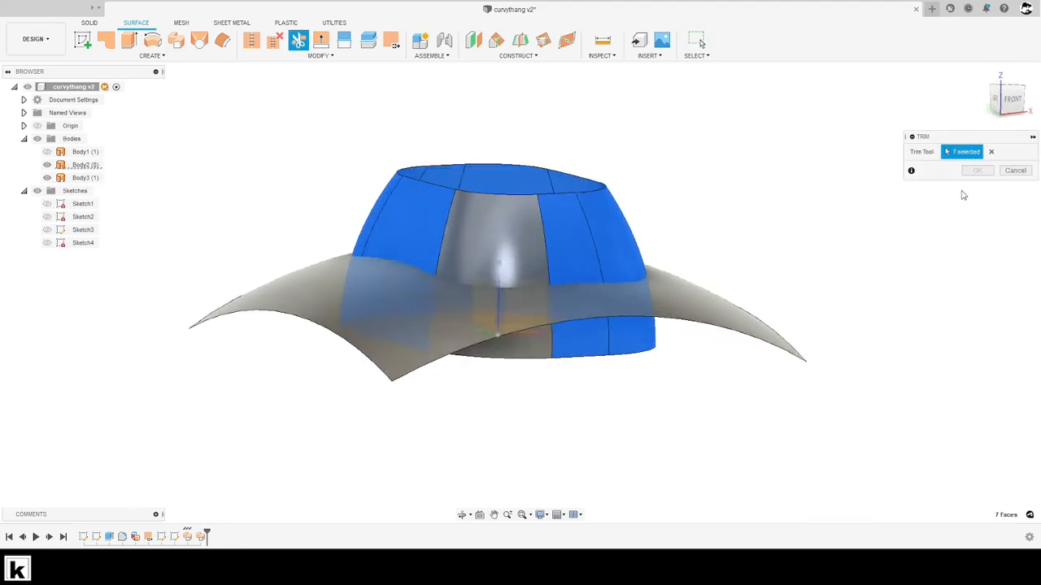
click(990, 152)
click(727, 306)
click(565, 221)
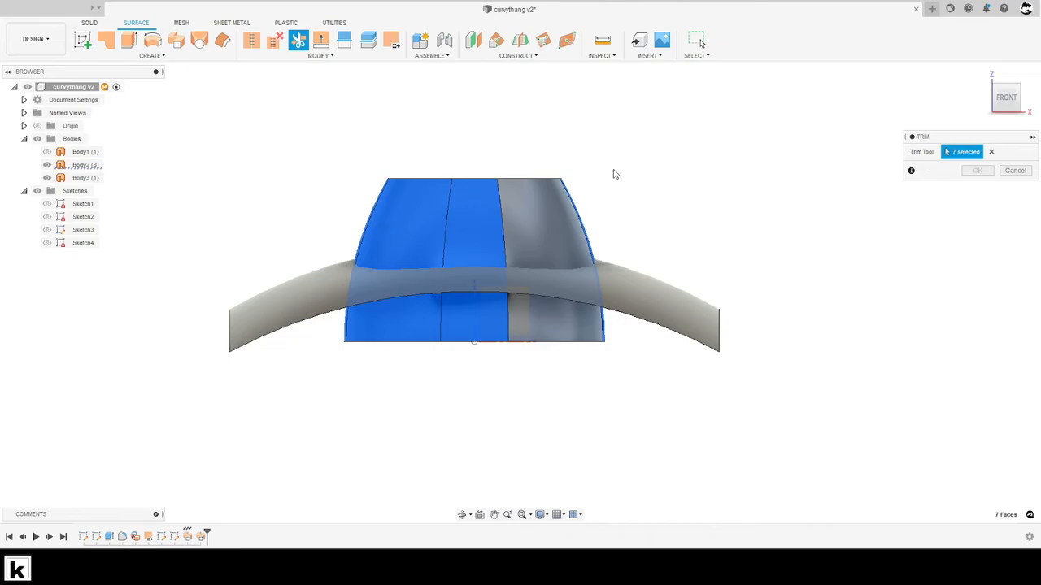
key(Escape)
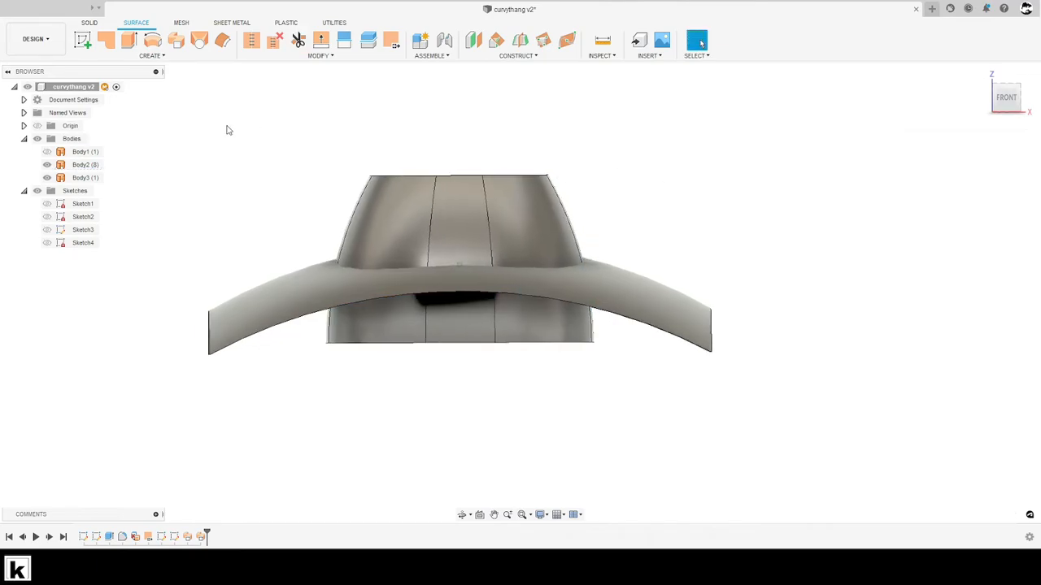
Trim away the part of the side wall above the curved top surface, using the top surface as trim tool
click(299, 41)
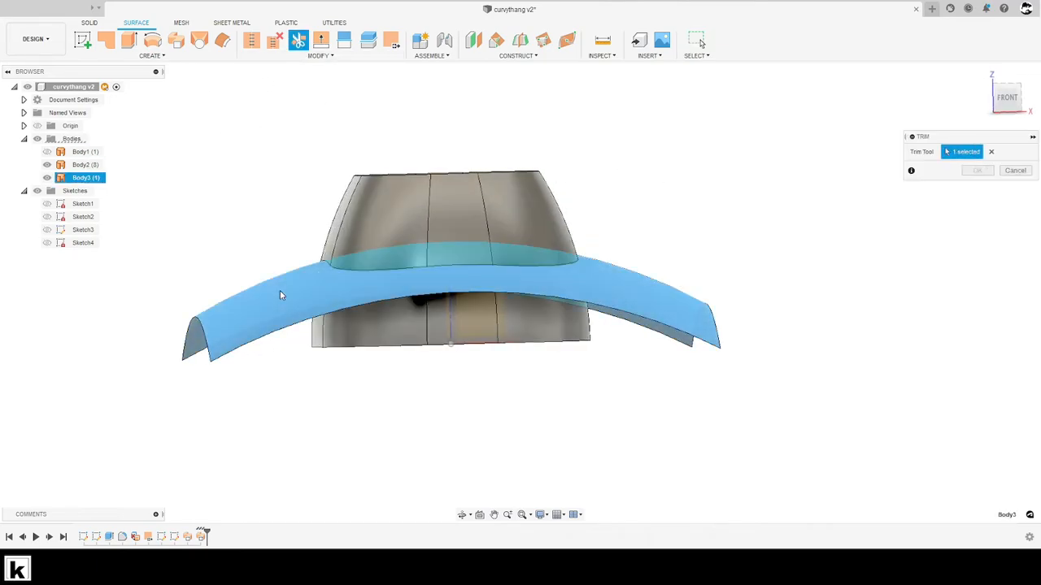
click(280, 290)
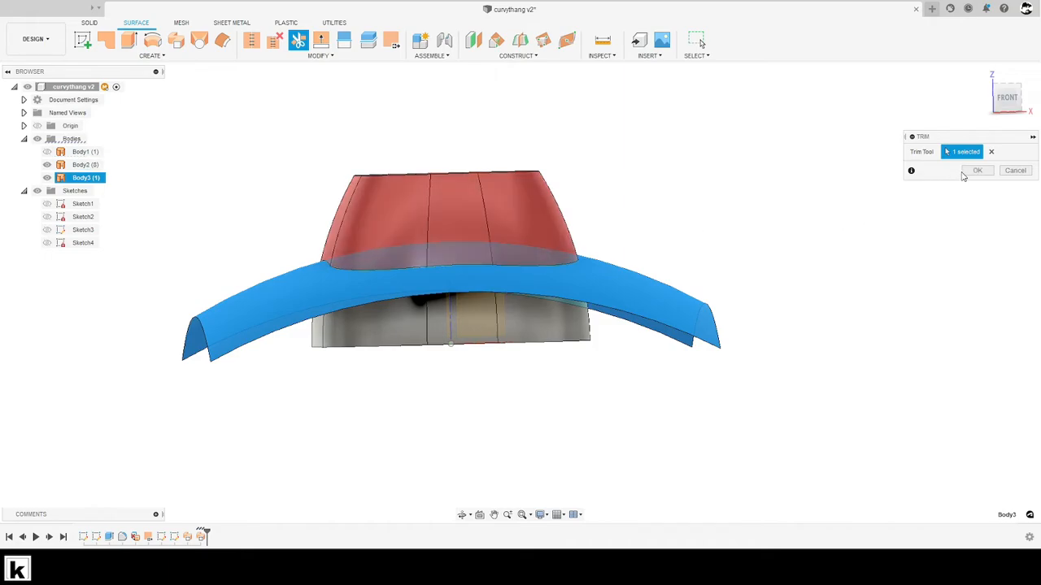
click(972, 171)
Trim away the overhanging outer area of the curved top surface, using the side wall body as trim tool
shift+middle_drag(711, 176, 534, 178)
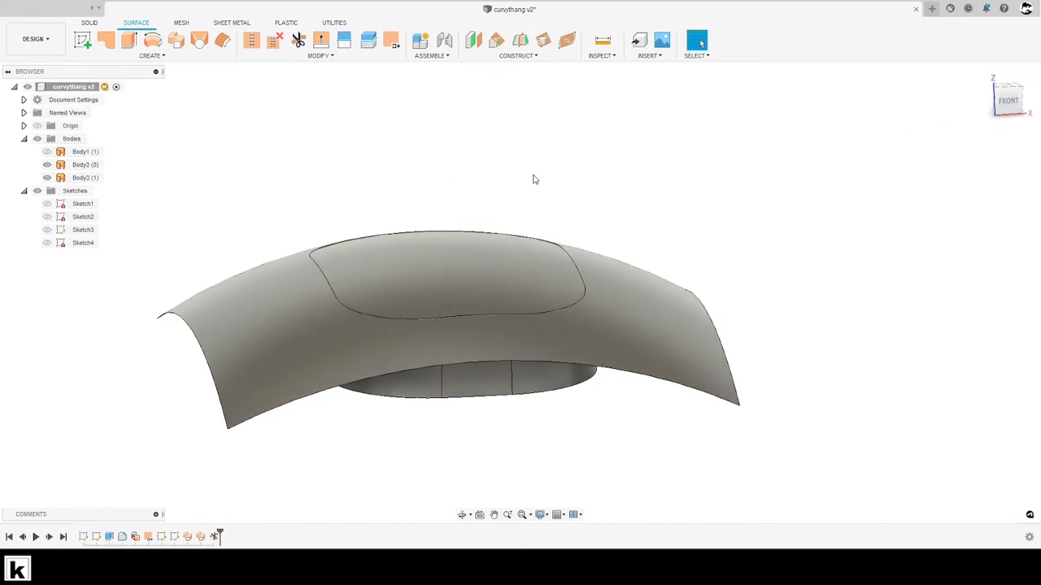
shift+middle_drag(534, 178, 420, 155)
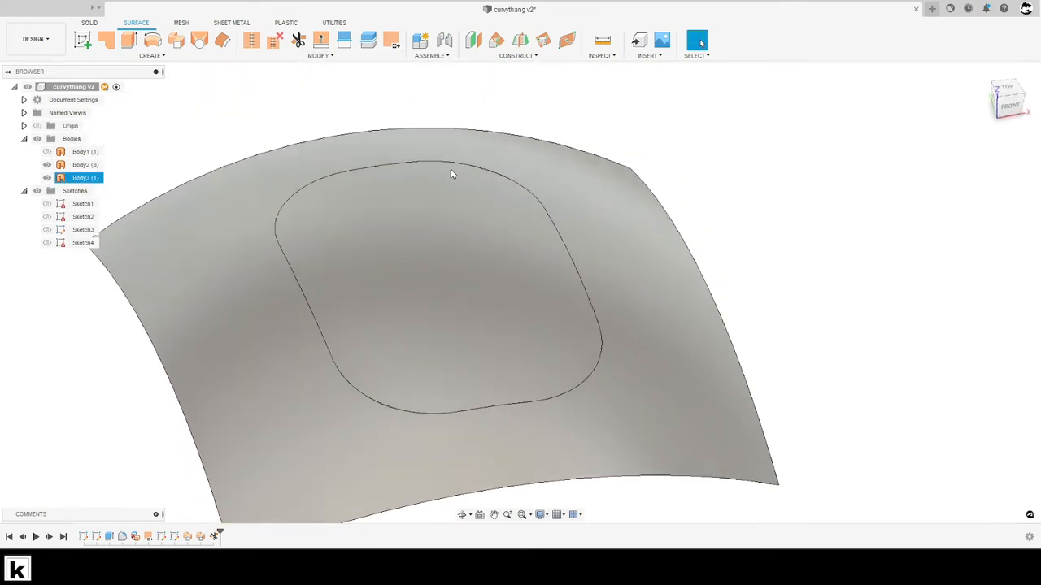
key(t)
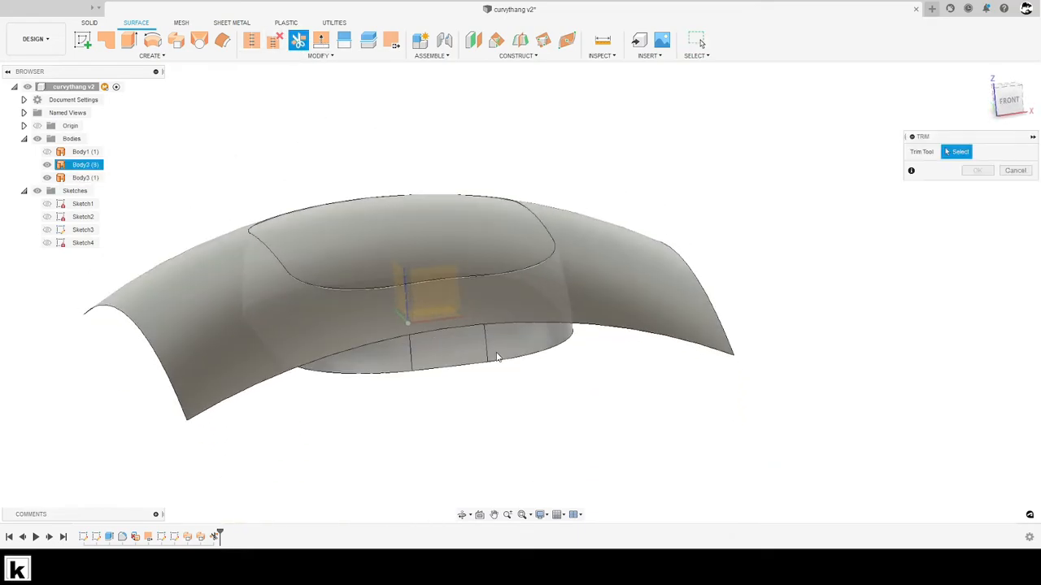
click(495, 356)
click(662, 291)
click(978, 171)
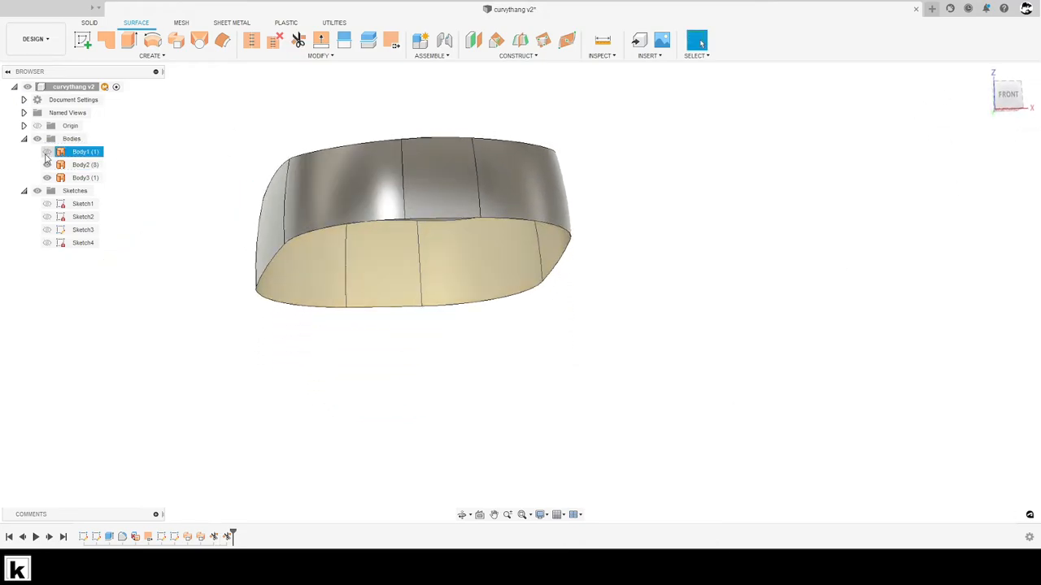
Show the base surface, stitch all three surface bodies into a new body with 0.10 mm tolerance, and save the design
drag(195, 121, 667, 430)
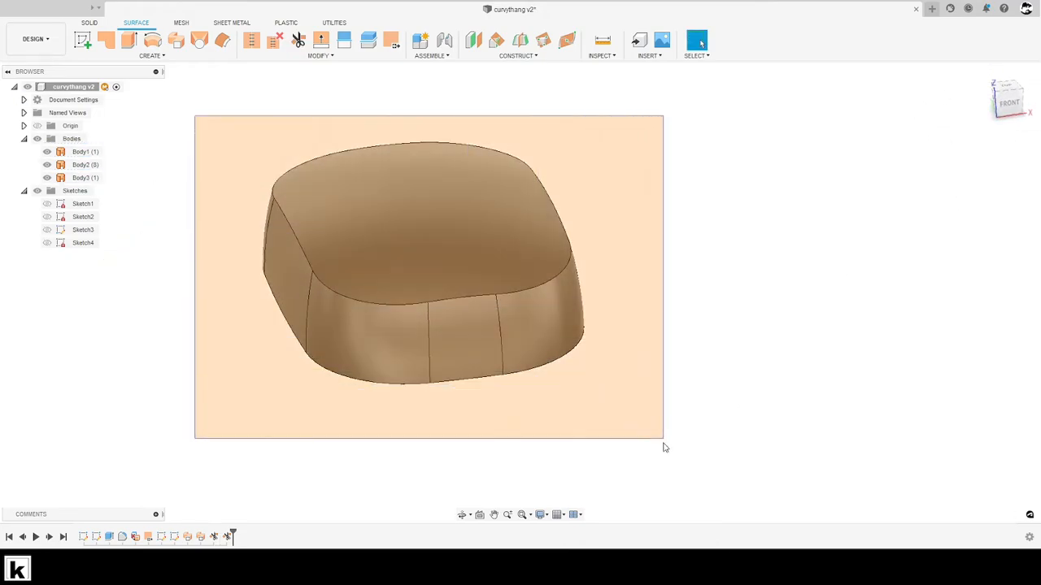
click(251, 42)
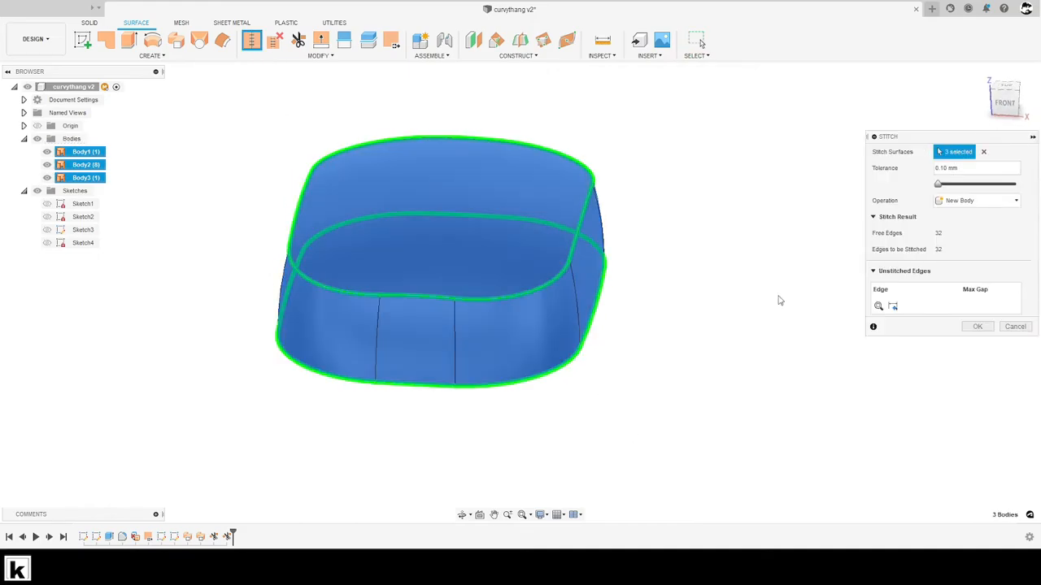
click(981, 329)
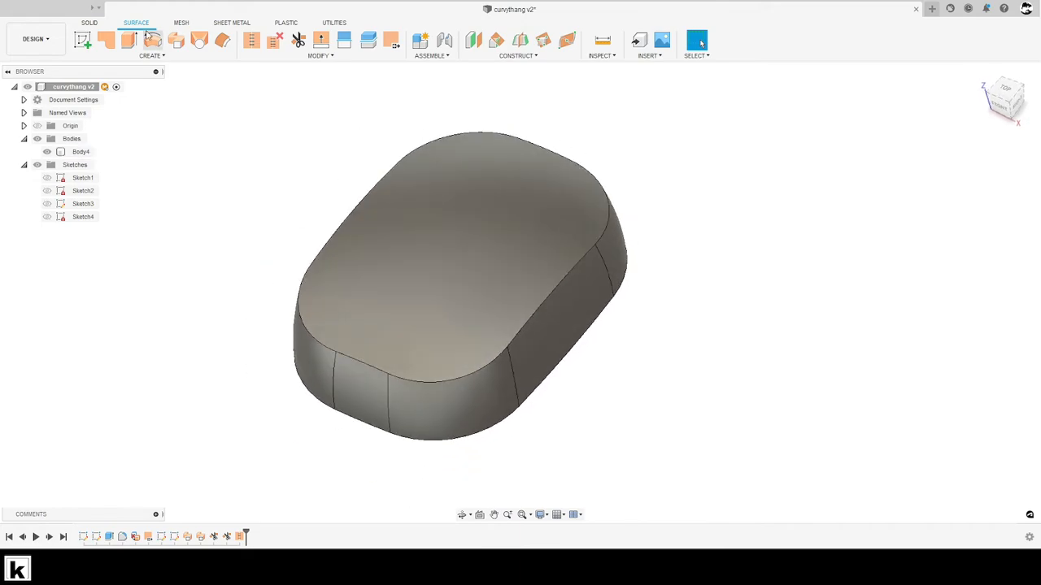
key(ctrl+s)
click(514, 290)
Switch to the reference drawing in Snipping Tool and cross out the 25 dimension in the side view with the red pen
key(alt+Tab)
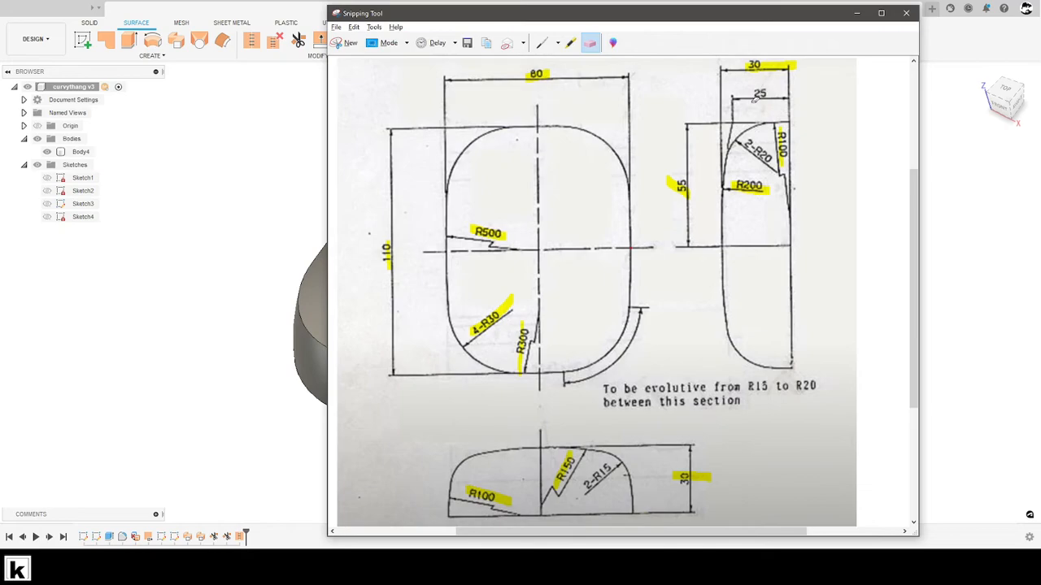
click(542, 42)
mouse_move(738, 99)
mouse_down()
mouse_move(764, 91)
mouse_move(753, 96)
mouse_move(766, 110)
mouse_move(741, 101)
mouse_up()
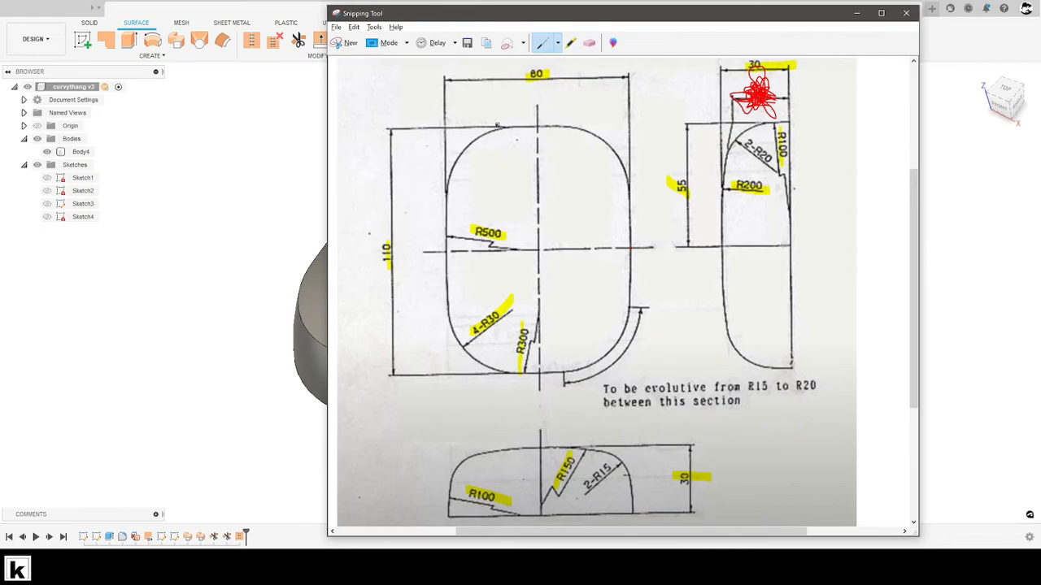
Highlight the drawing note "To be evolutive from R15 to R20 between this section"
click(571, 42)
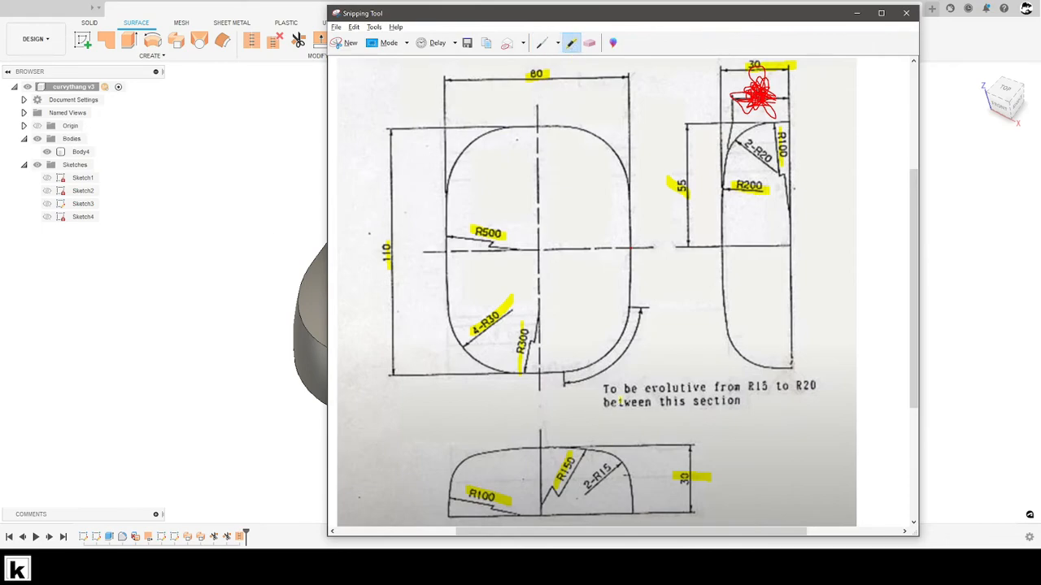
drag(603, 390, 667, 389)
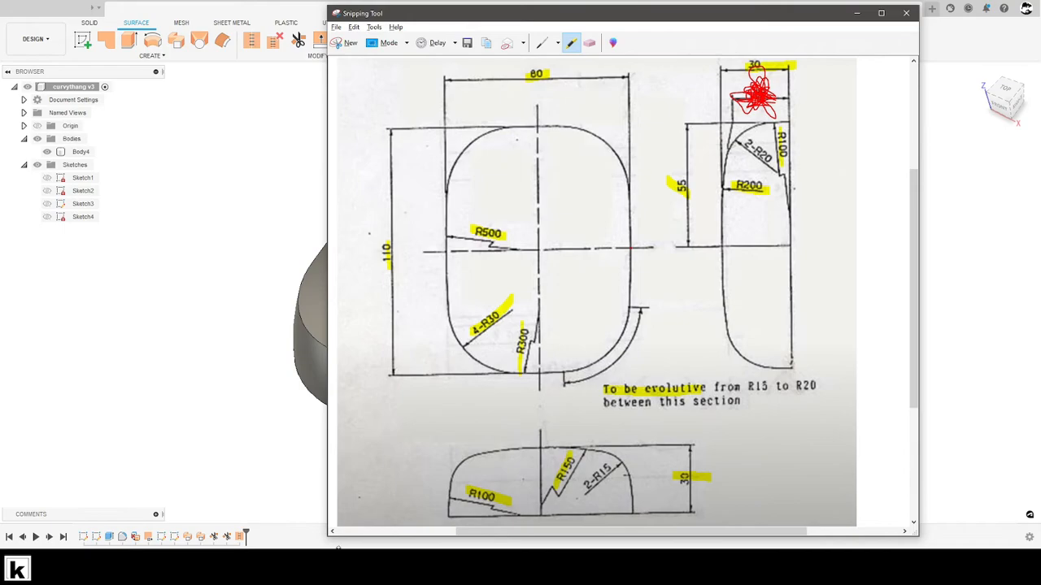
mouse_move(358, 567)
drag(746, 380, 815, 381)
drag(606, 405, 745, 406)
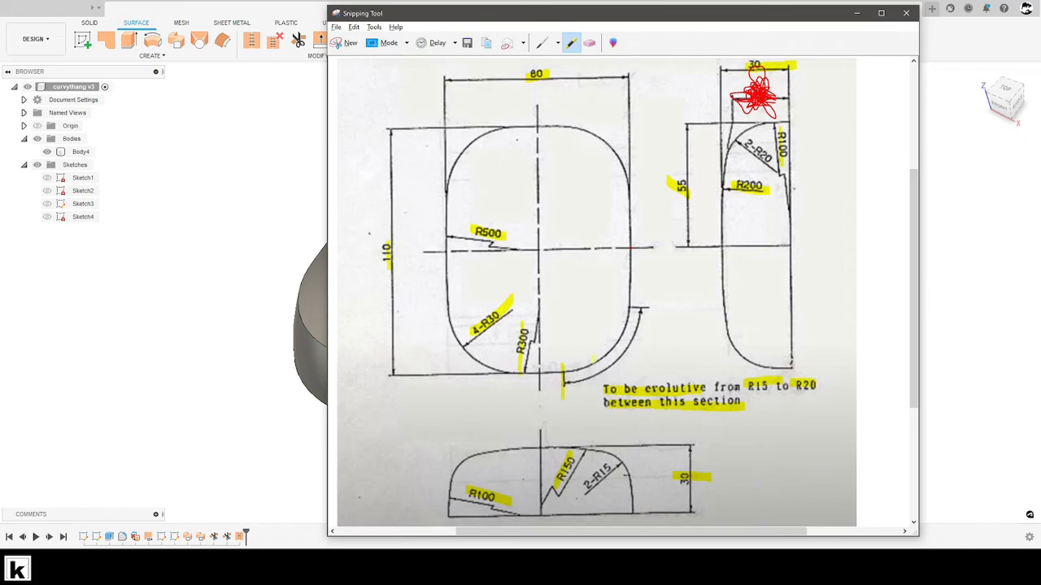
Highlight the end mark of the evolutive section and the 2-R15 and 2-R20 radius labels on the drawing
drag(628, 309, 666, 308)
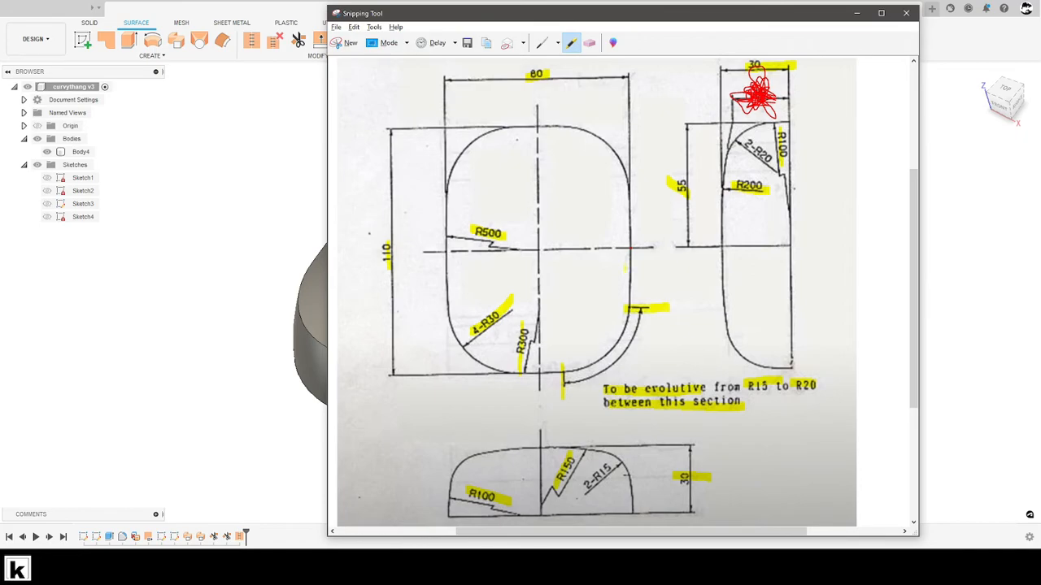
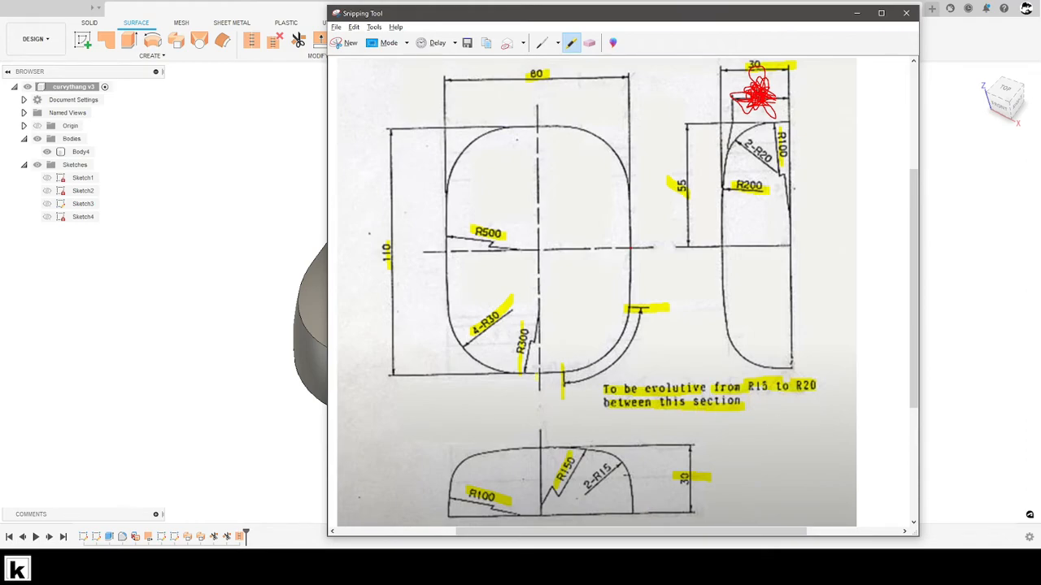
drag(582, 491, 607, 463)
drag(746, 140, 772, 161)
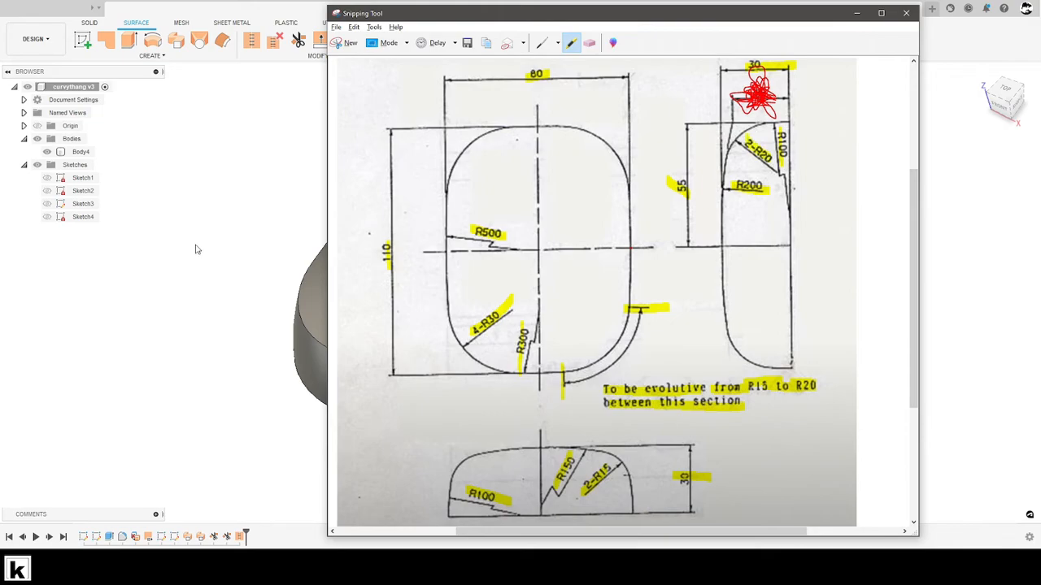
Switch back to Fusion 360, change to the solid modelling tools and look over the stitched body
click(230, 248)
shift+middle_drag(423, 285, 268, 160)
click(91, 25)
shift+middle_drag(187, 106, 392, 374)
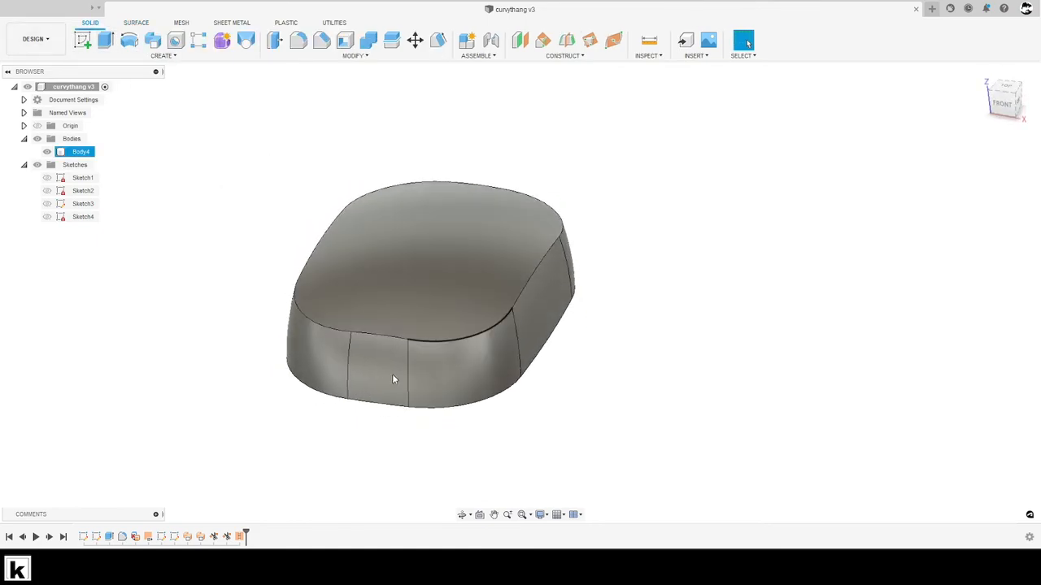
click(242, 537)
click(297, 430)
shift+middle_drag(306, 432, 336, 436)
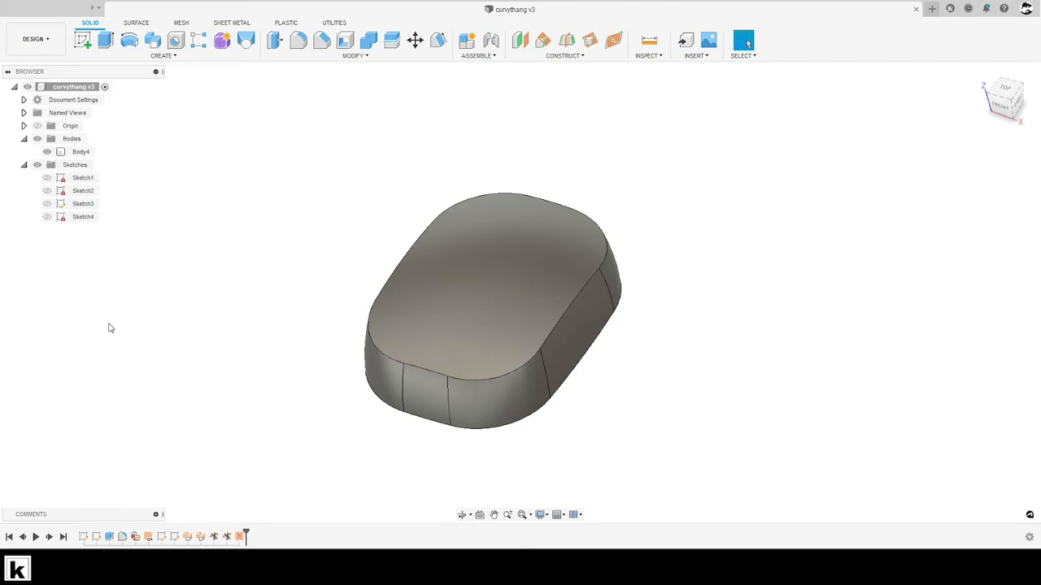
shift+middle_drag(288, 270, 294, 153)
Start a Fillet with the Variable radius type and select the tangent-chained rim edge around the top face
click(298, 41)
scroll(485, 249, up, 1)
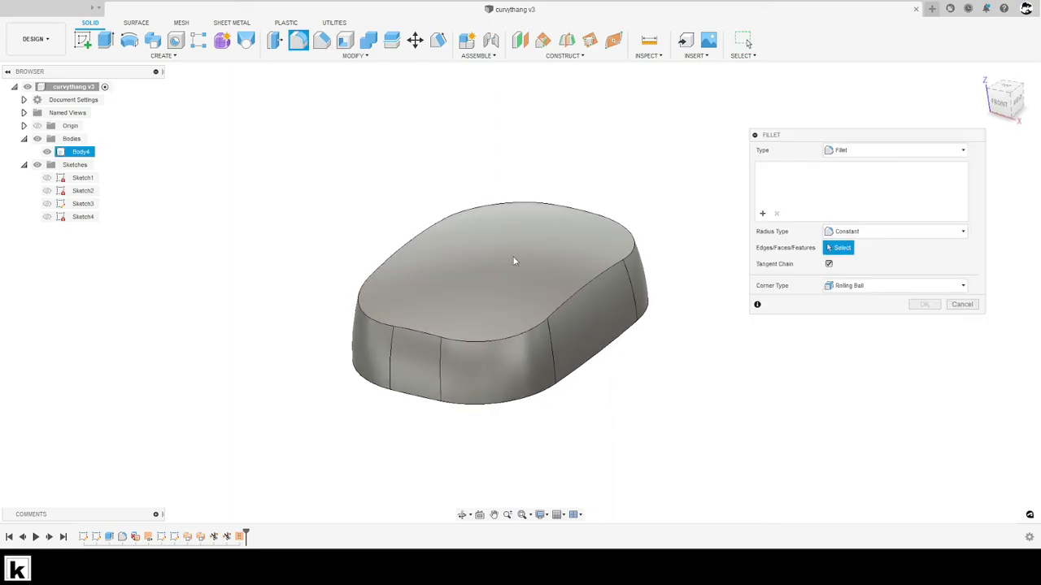
click(894, 232)
click(860, 273)
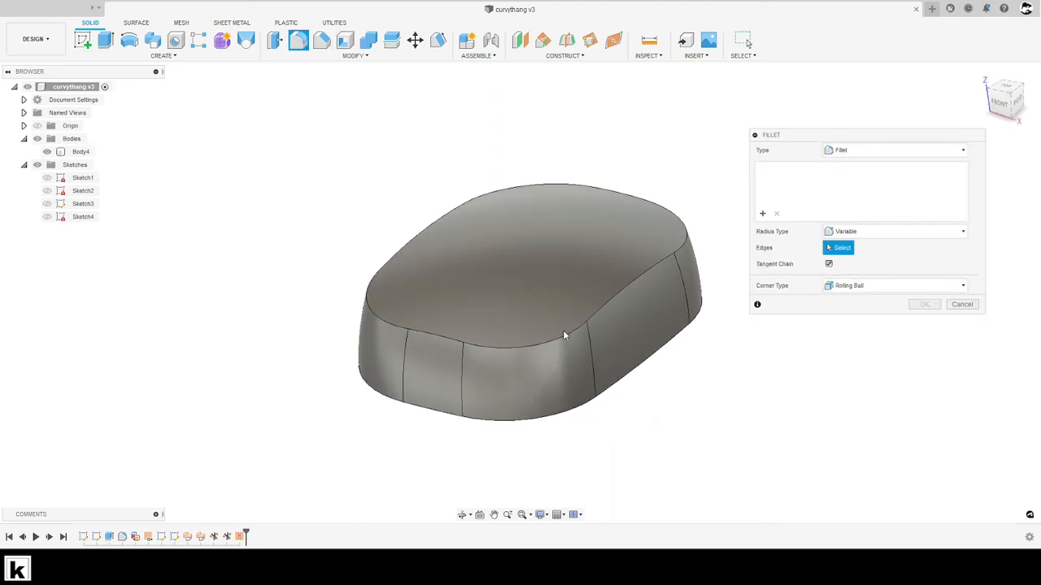
shift+middle_drag(636, 330, 404, 388)
shift+middle_drag(456, 452, 465, 358)
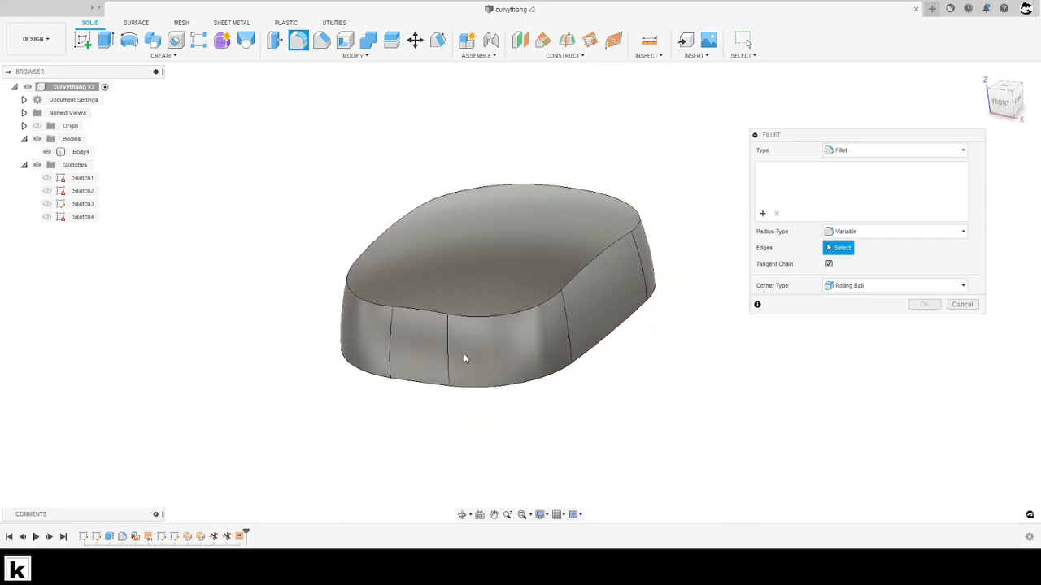
click(413, 310)
shift+middle_drag(492, 322, 658, 330)
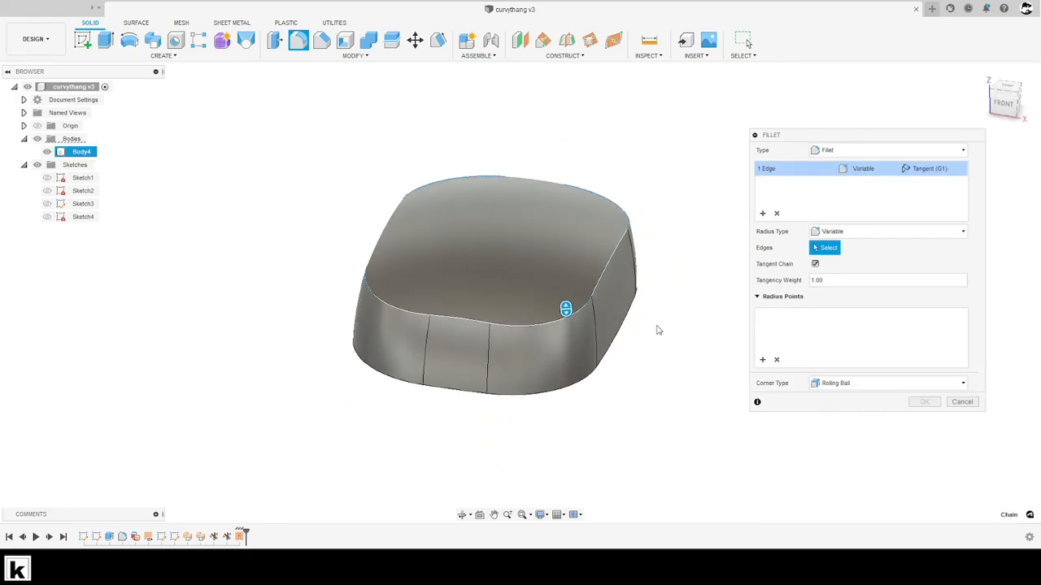
Add eight radius points to the rim fillet, one at each junction where the corner arcs meet the side segments
click(763, 360)
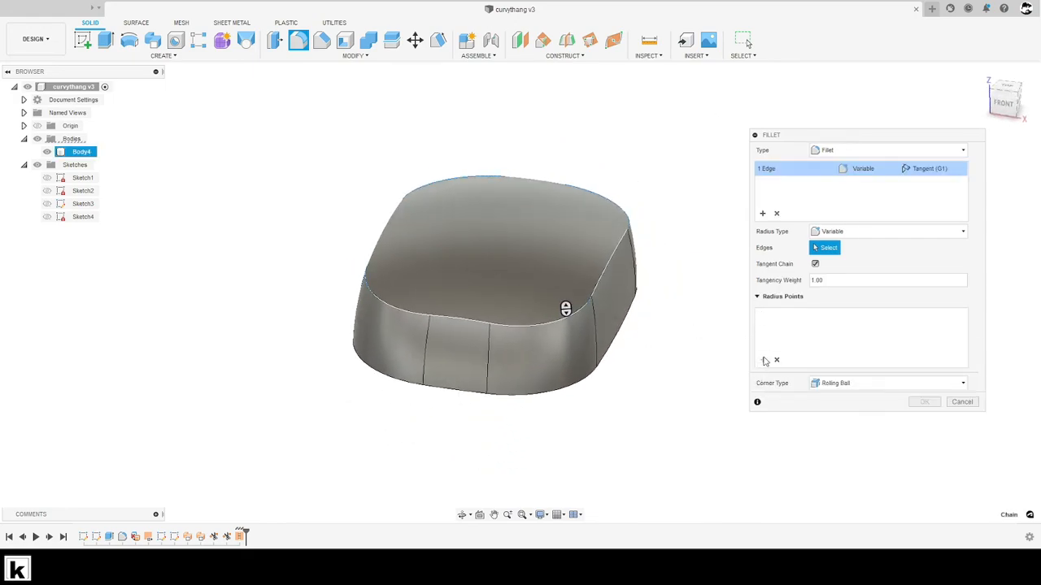
click(426, 324)
drag(426, 324, 483, 329)
click(592, 303)
shift+middle_drag(605, 286, 560, 274)
click(596, 235)
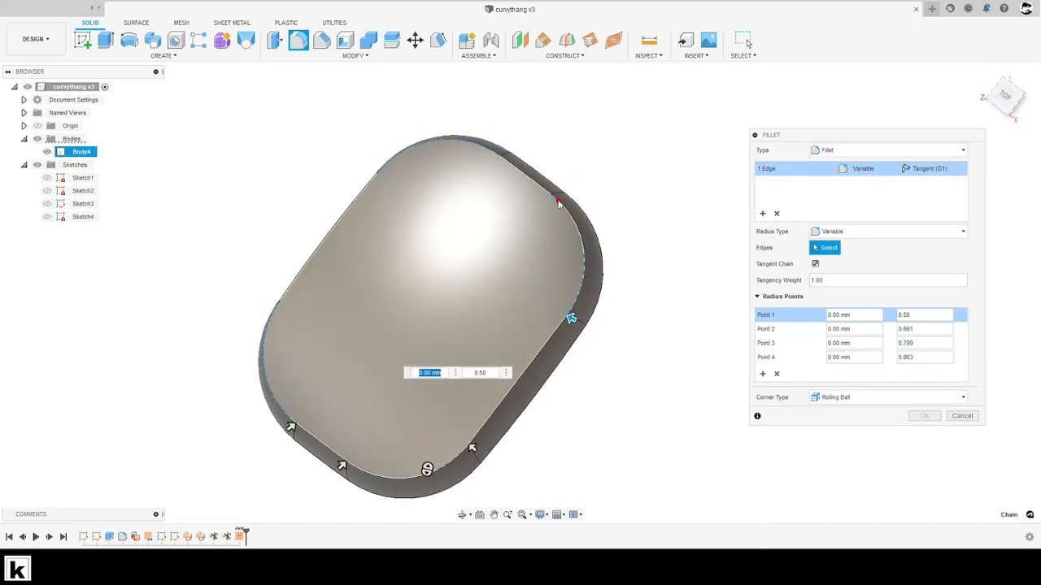
click(552, 194)
click(502, 158)
shift+middle_drag(501, 159, 845, 418)
click(439, 382)
click(441, 382)
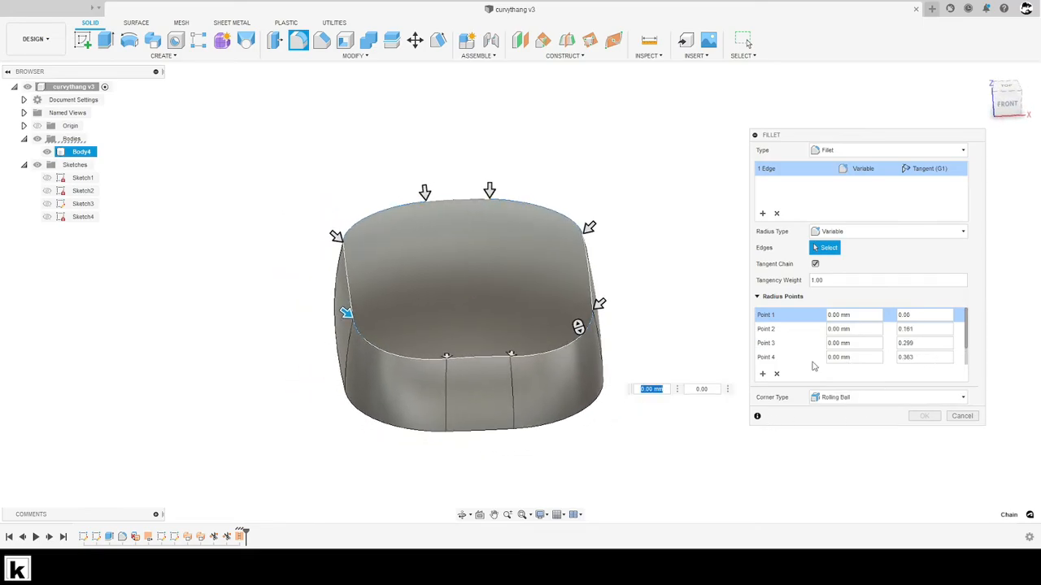
Check which rim junctions radius points 1 and 2 correspond to
shift+middle_drag(640, 383, 463, 386)
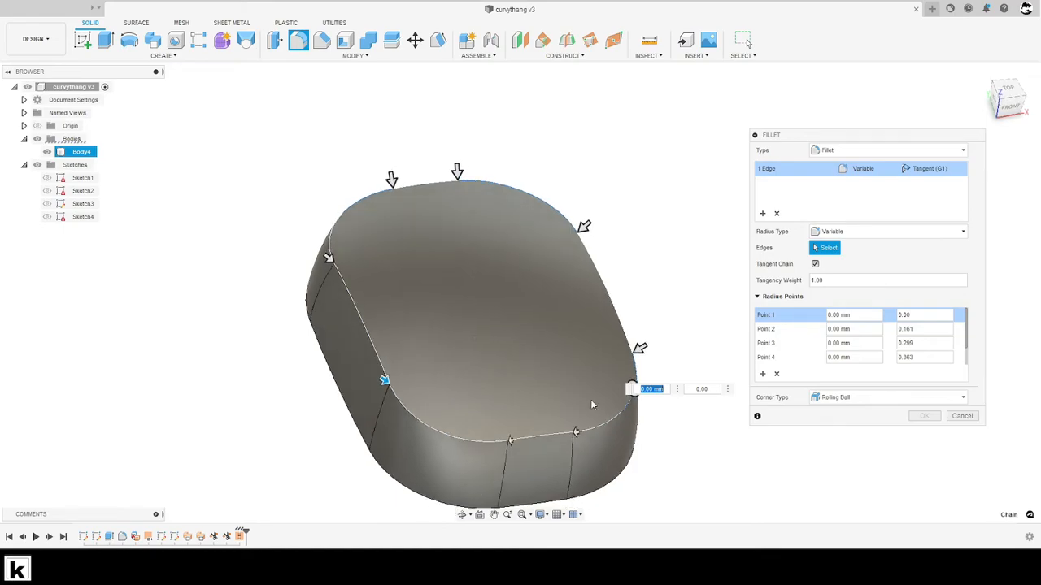
mouse_move(966, 337)
mouse_down()
mouse_move(968, 350)
mouse_move(965, 321)
mouse_up()
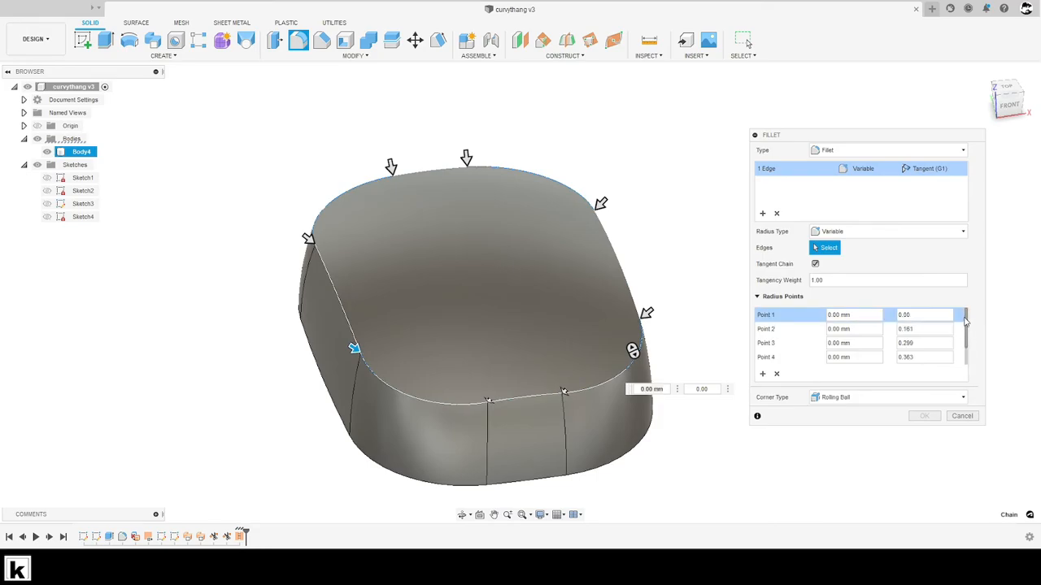
click(772, 330)
click(775, 318)
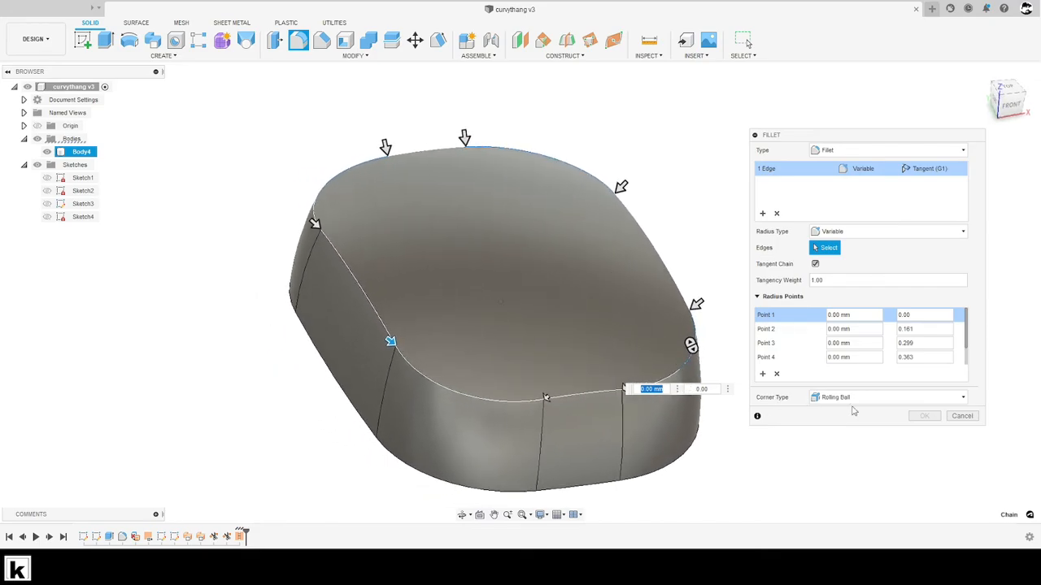
mouse_move(732, 357)
shift+middle_down()
mouse_move(664, 360)
mouse_move(716, 352)
shift+middle_up()
shift+middle_drag(784, 332, 831, 325)
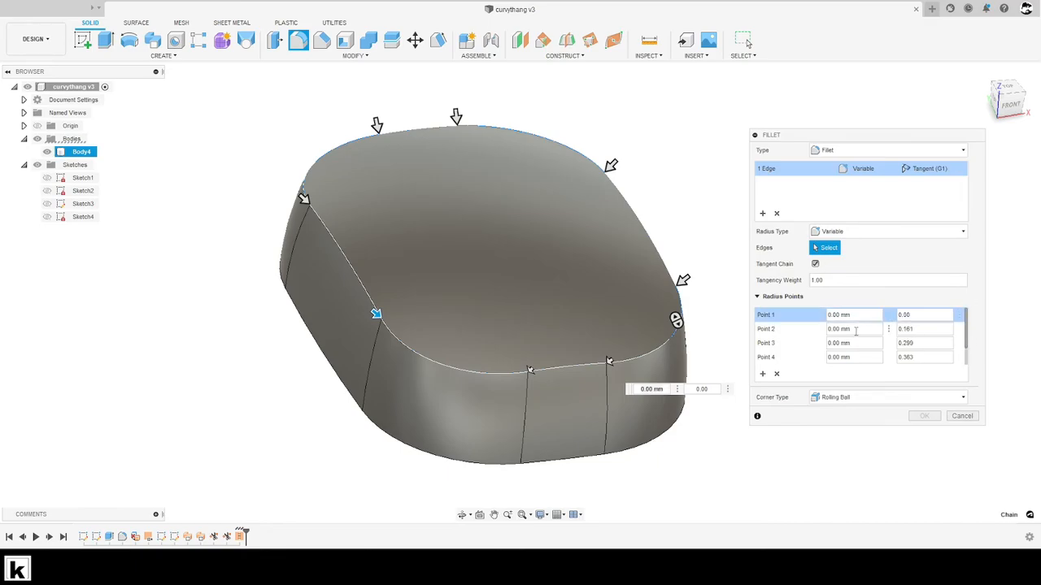
shift+middle_drag(380, 331, 375, 333)
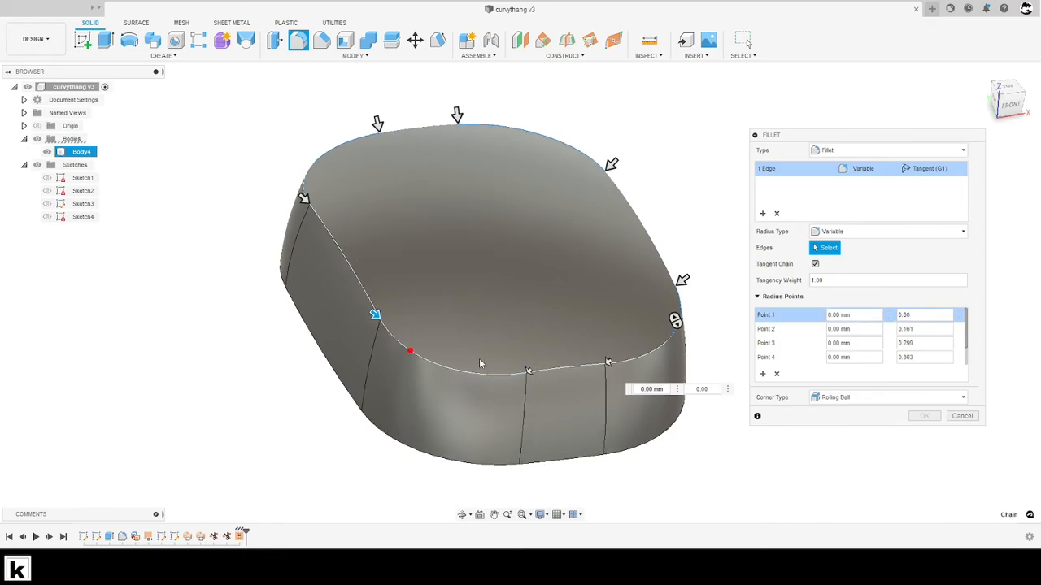
Set the radius of fillet points 1 and 2 to 15 mm along the long side
click(805, 317)
text(15)
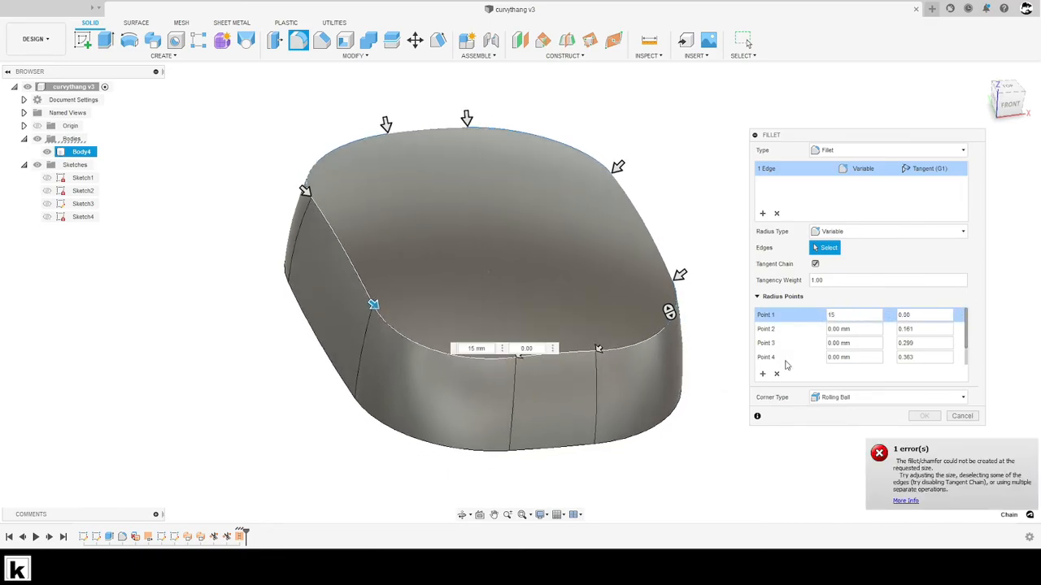
click(794, 330)
text(20)
key(Return)
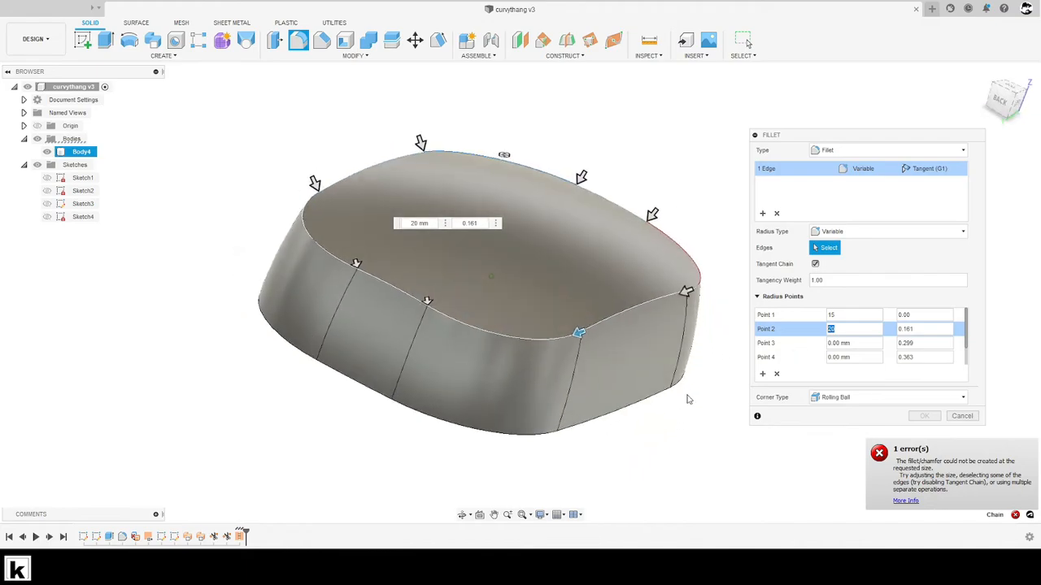
click(839, 343)
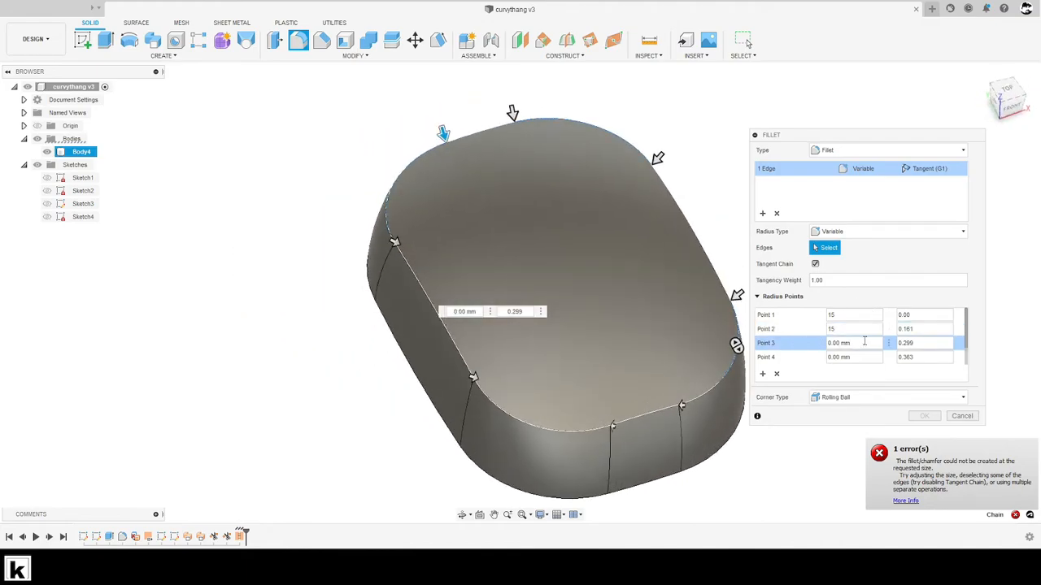
click(795, 328)
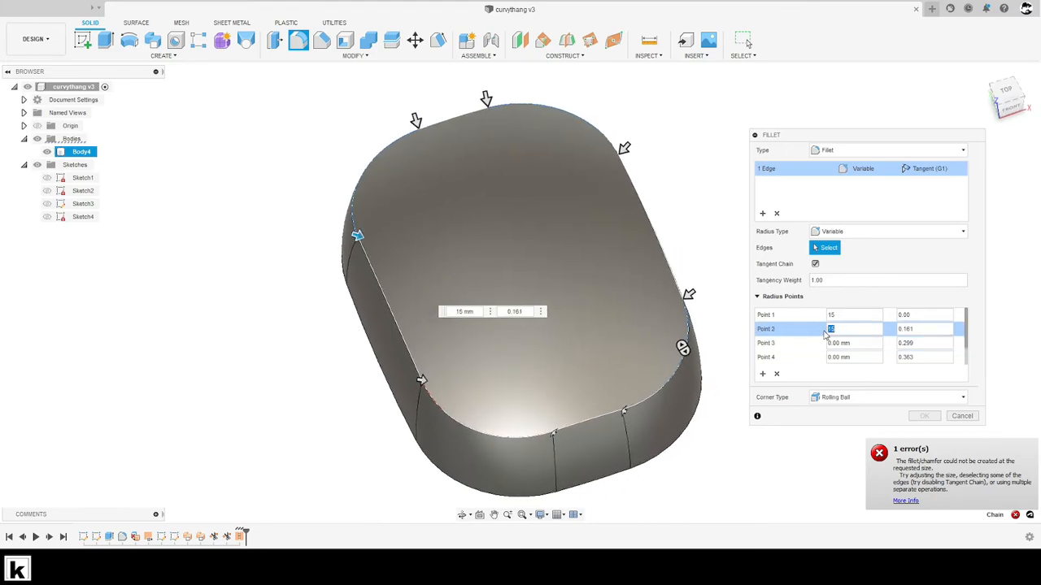
Set the radius of fillet points 3 and 4 to 20 mm along the back short side
click(796, 344)
text(20)
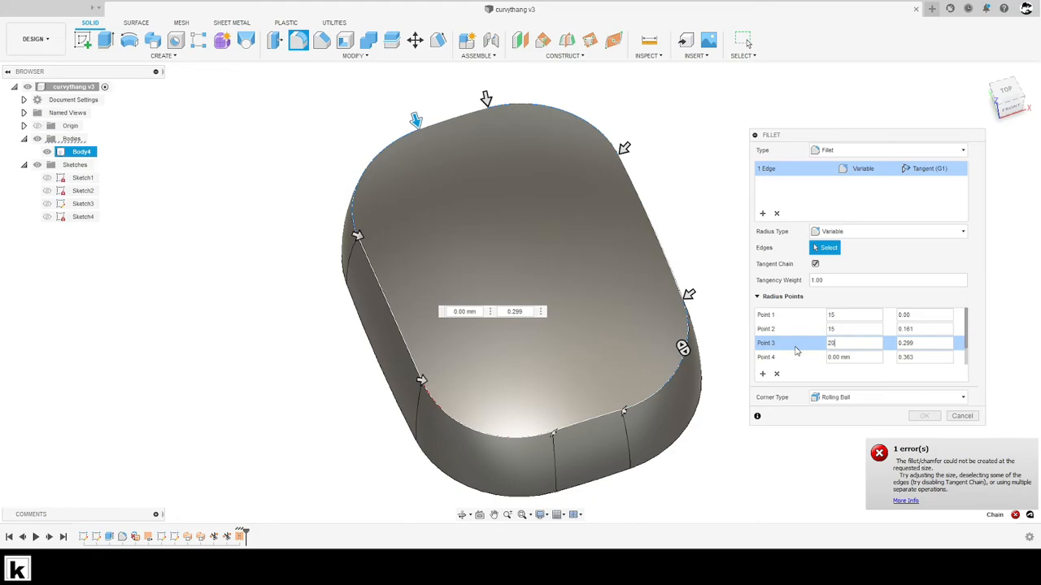
click(791, 359)
text(20)
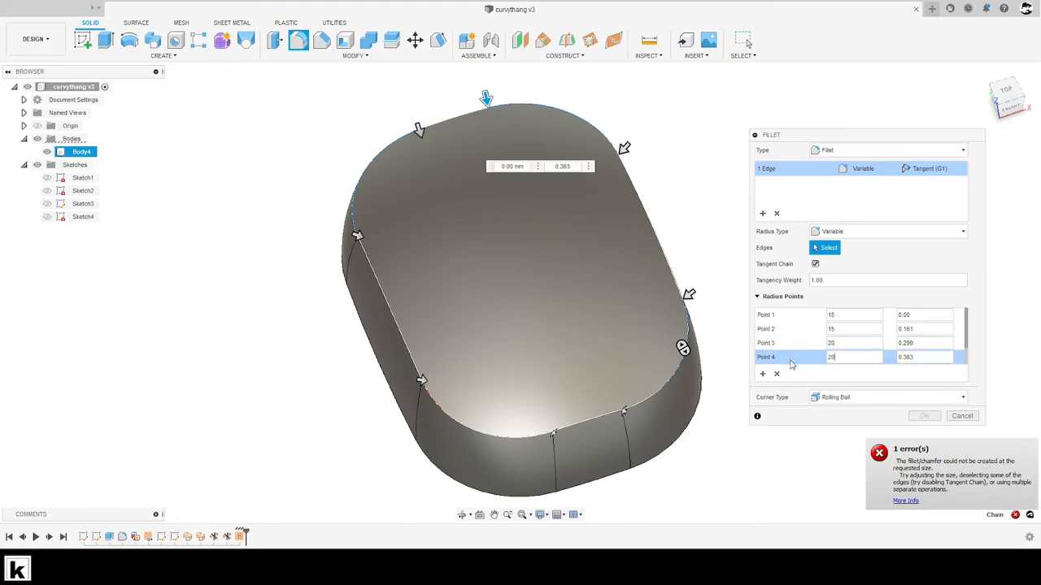
key(Return)
Set the radius of fillet points 5 and 6 to 15 mm along the opposite long side
scroll(835, 337, down, 1)
click(862, 343)
text(15)
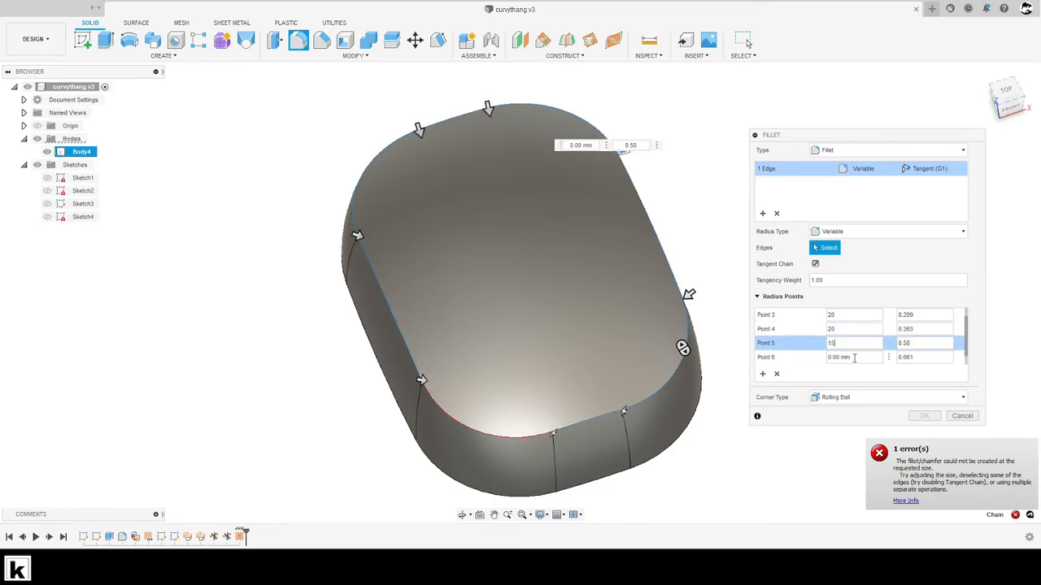
click(848, 357)
text(15)
key(Return)
Set the radius of fillet points 7 and 8 to 20 mm along the front short side
scroll(848, 357, down, 1)
click(786, 344)
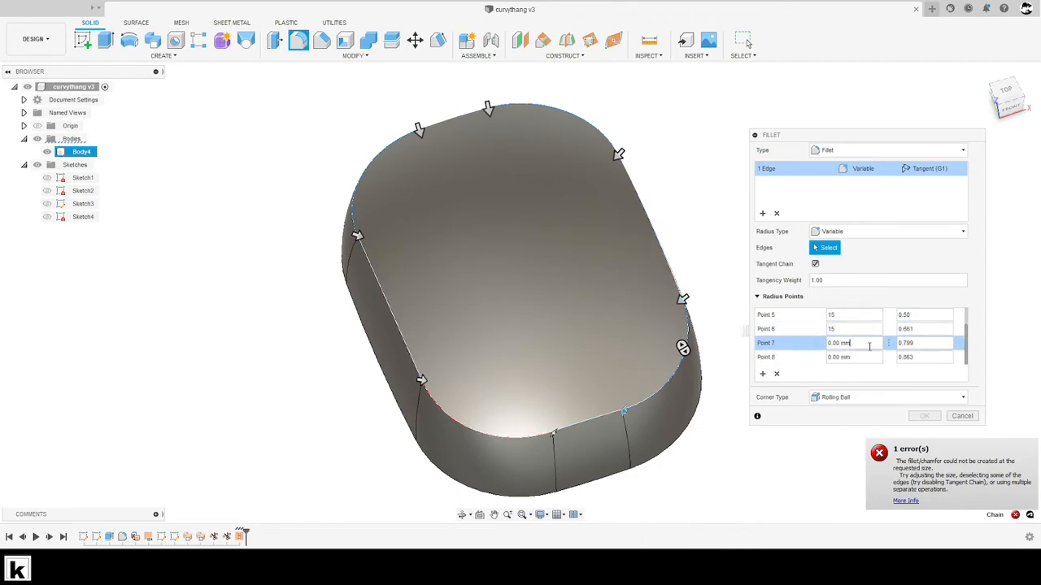
text(20)
click(845, 356)
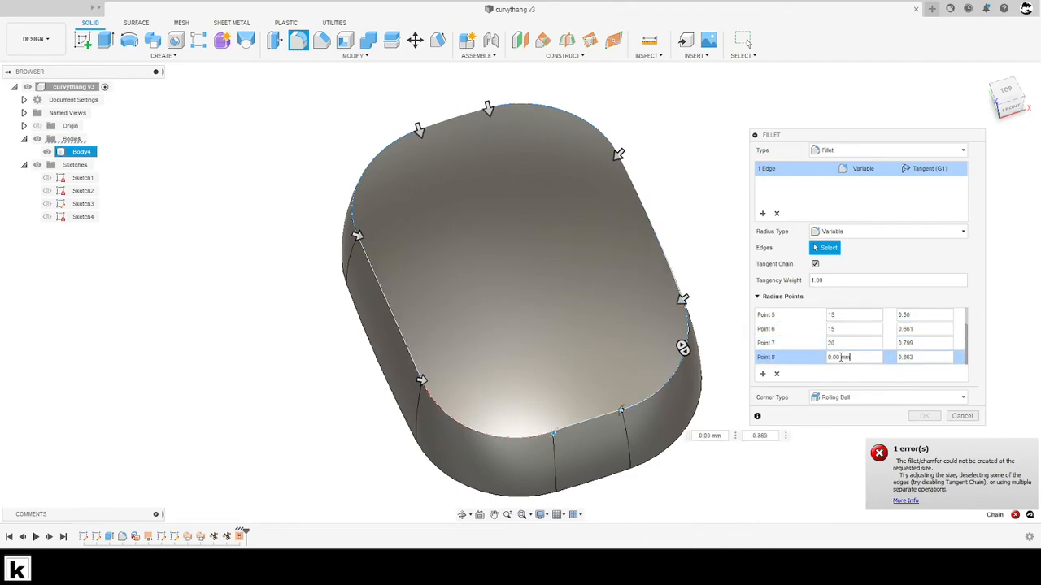
text(20)
key(Return)
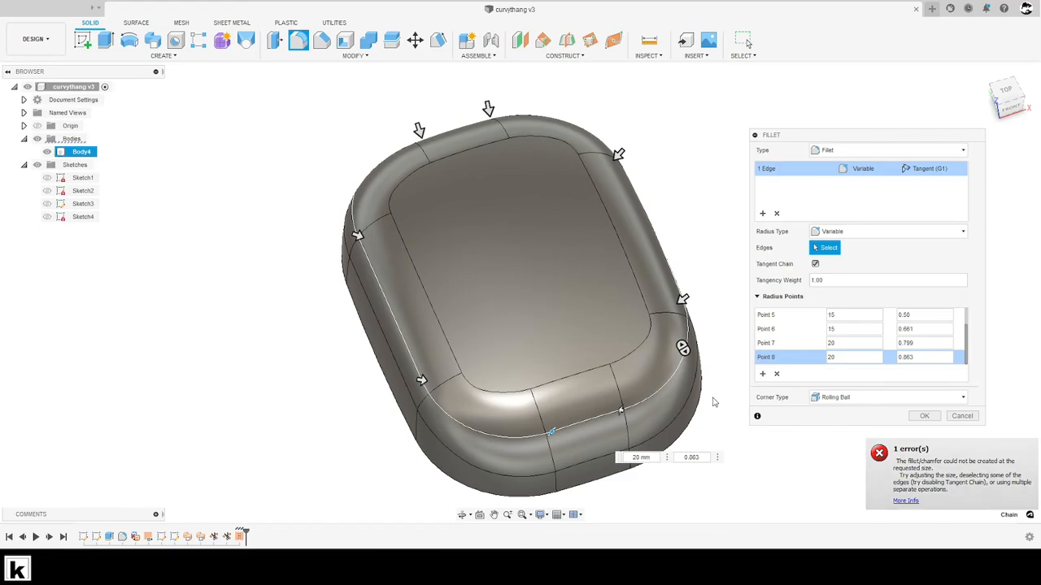
Review the variable fillet preview around the rim and its corner transitions, and accept the fillet
scroll(704, 425, up, 2)
shift+middle_drag(719, 428, 738, 428)
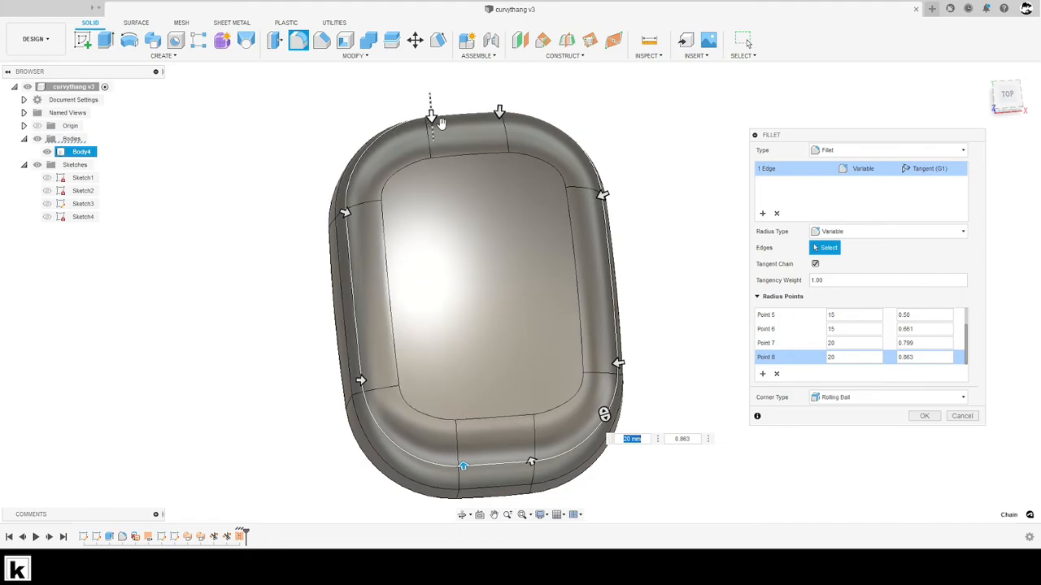
middle_drag(610, 199, 610, 174)
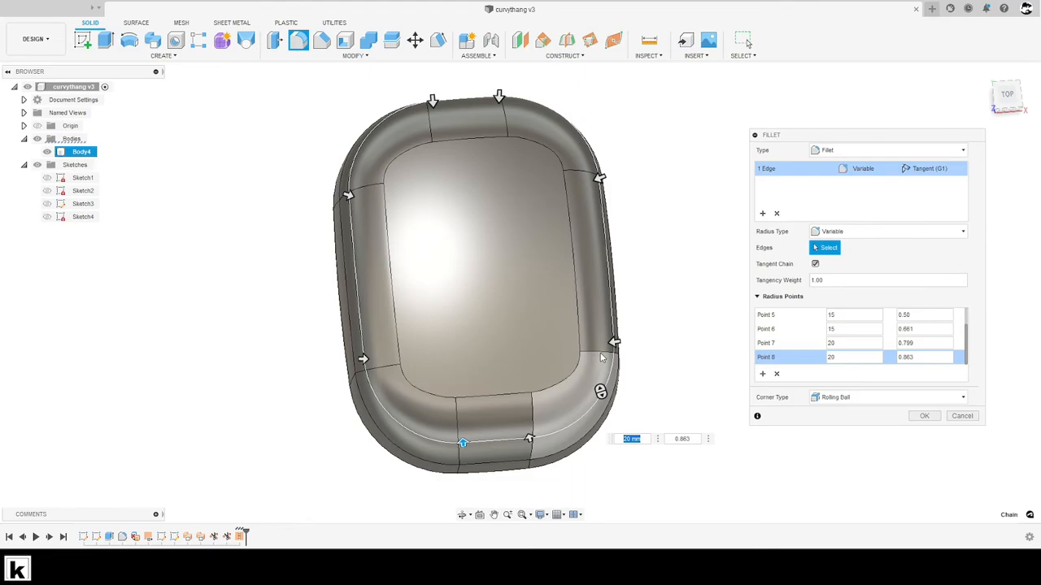
shift+middle_drag(528, 432, 420, 392)
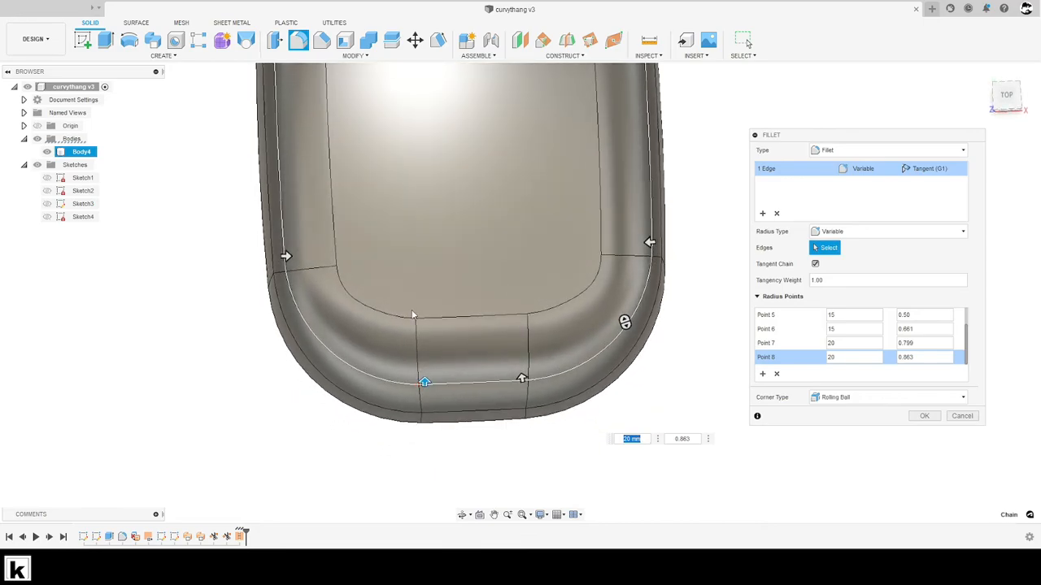
shift+middle_drag(472, 356, 507, 350)
key(alt+Tab)
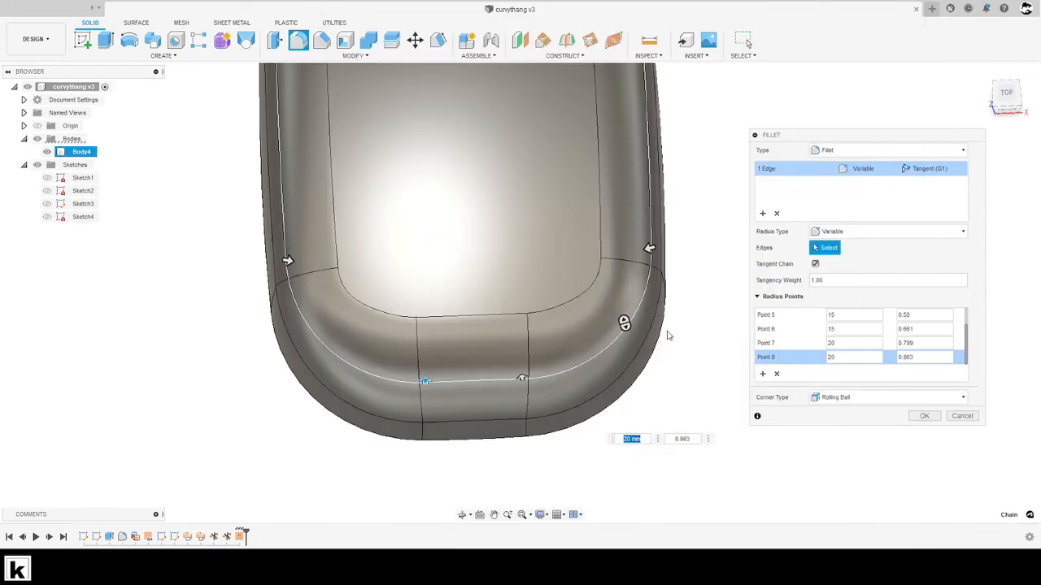
click(912, 417)
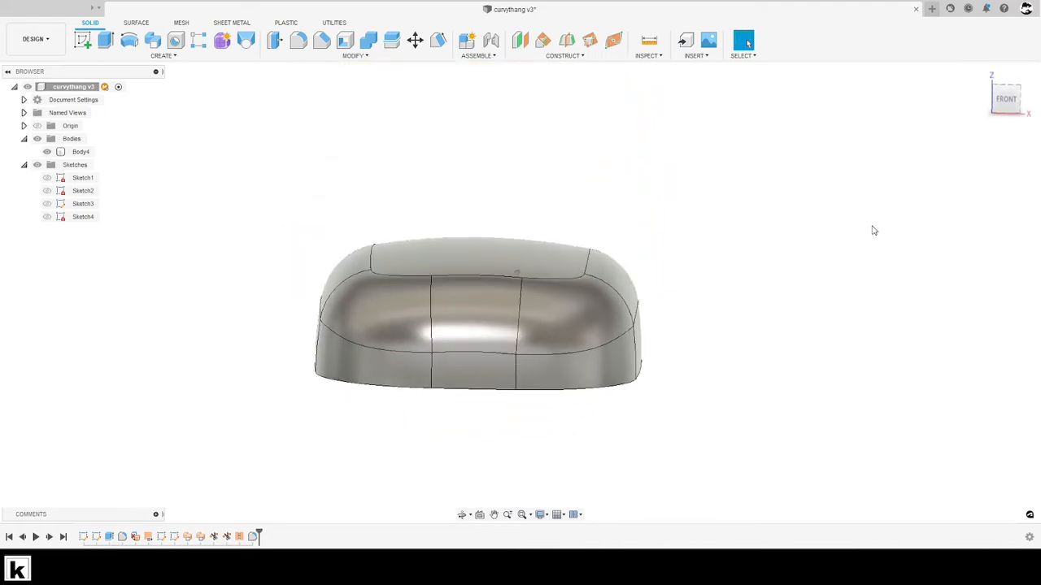
Examine the filleted body's profile in the front and right views
click(1005, 97)
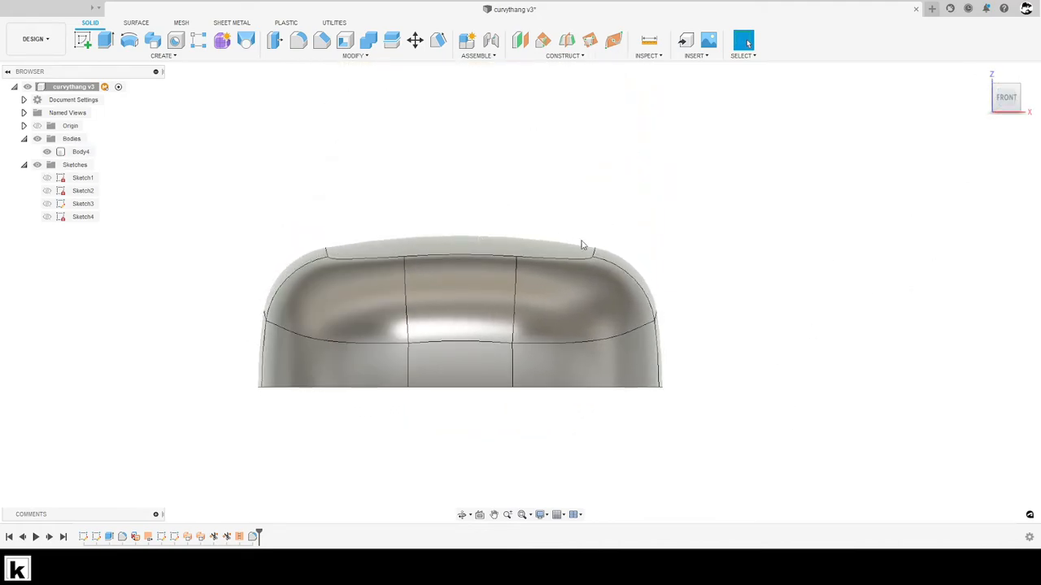
shift+middle_drag(680, 380, 610, 385)
click(1004, 101)
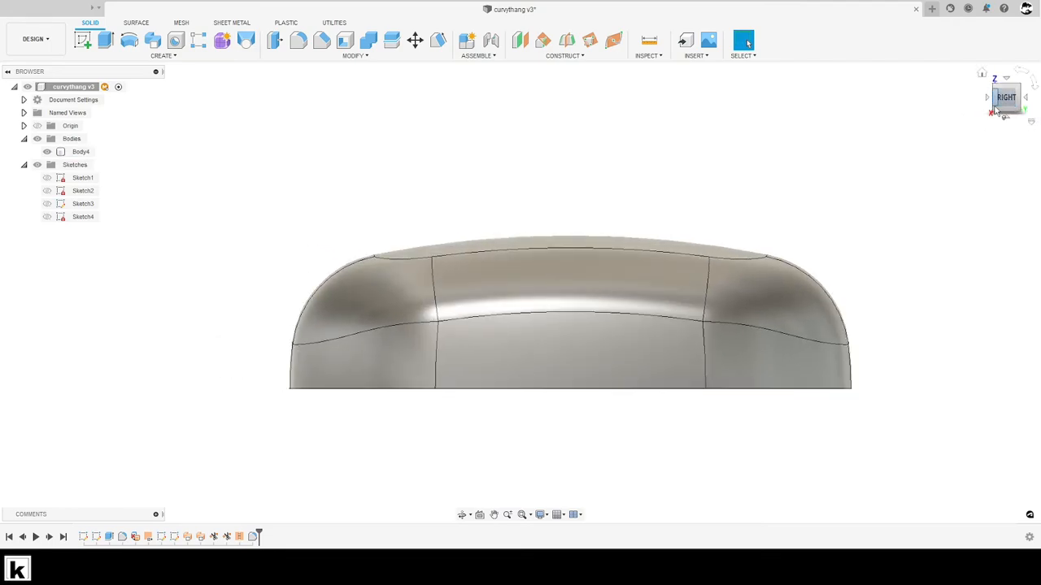
shift+middle_drag(935, 375, 765, 147)
Set up a section analysis of the filleted body on the YZ plane at 0 mm distance
click(653, 45)
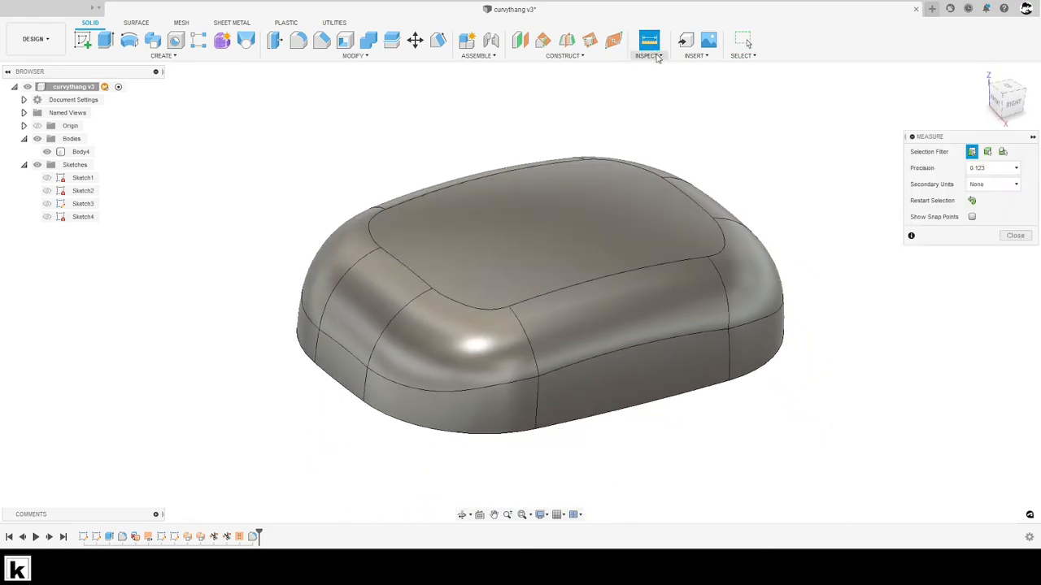
click(659, 56)
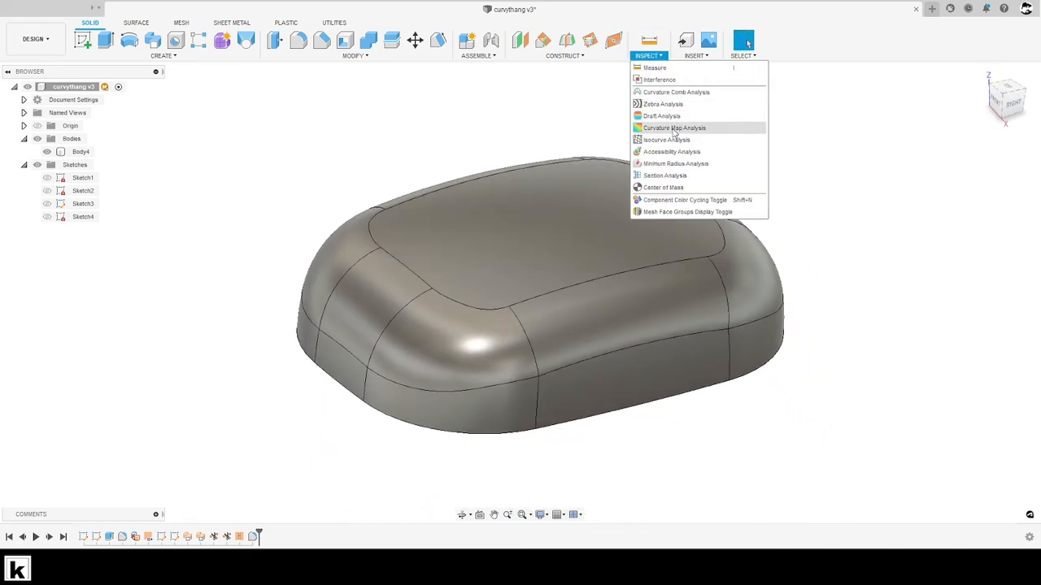
click(697, 175)
click(602, 307)
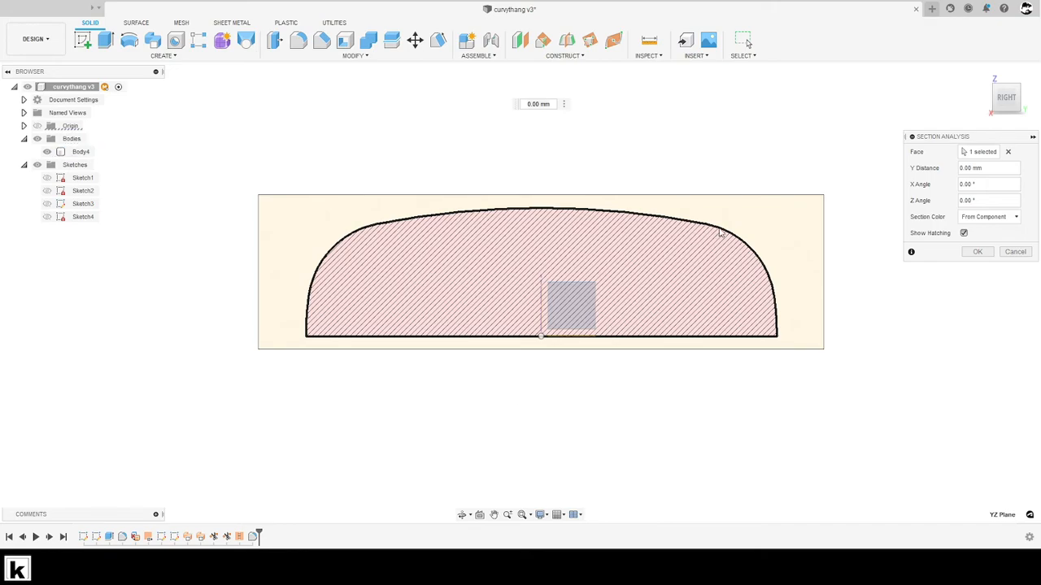
click(980, 254)
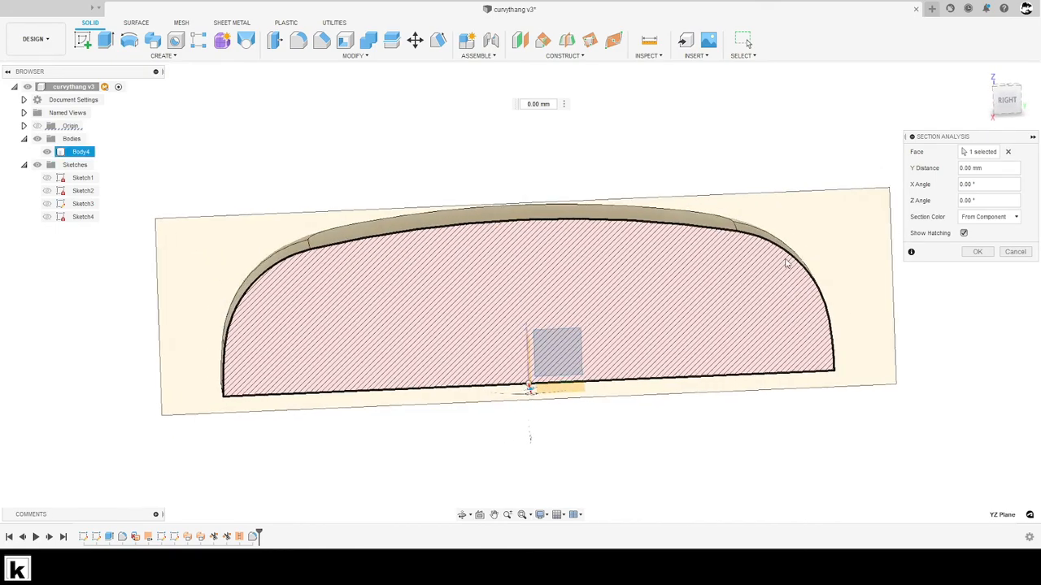
Compare the section profile with the reference drawing's side view and accept the section analysis
key(alt+Tab)
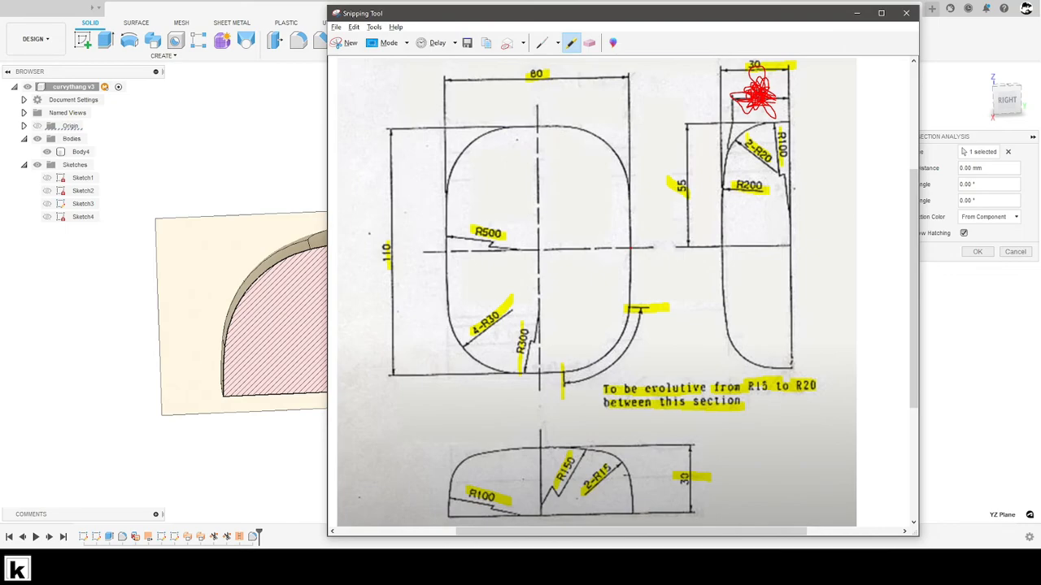
key(alt+Tab)
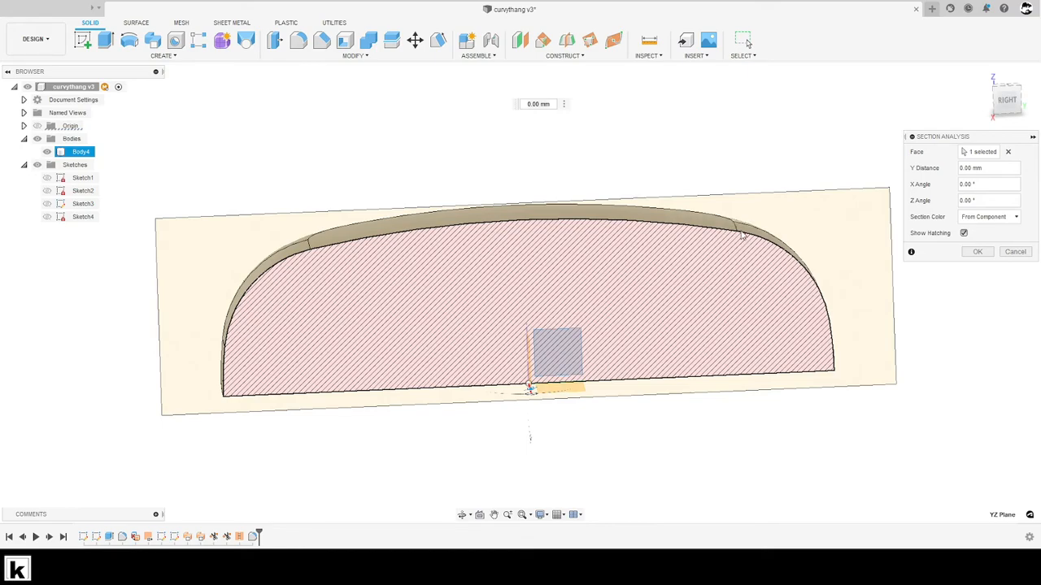
scroll(732, 227, up, 3)
scroll(726, 213, down, 3)
shift+middle_drag(720, 211, 986, 266)
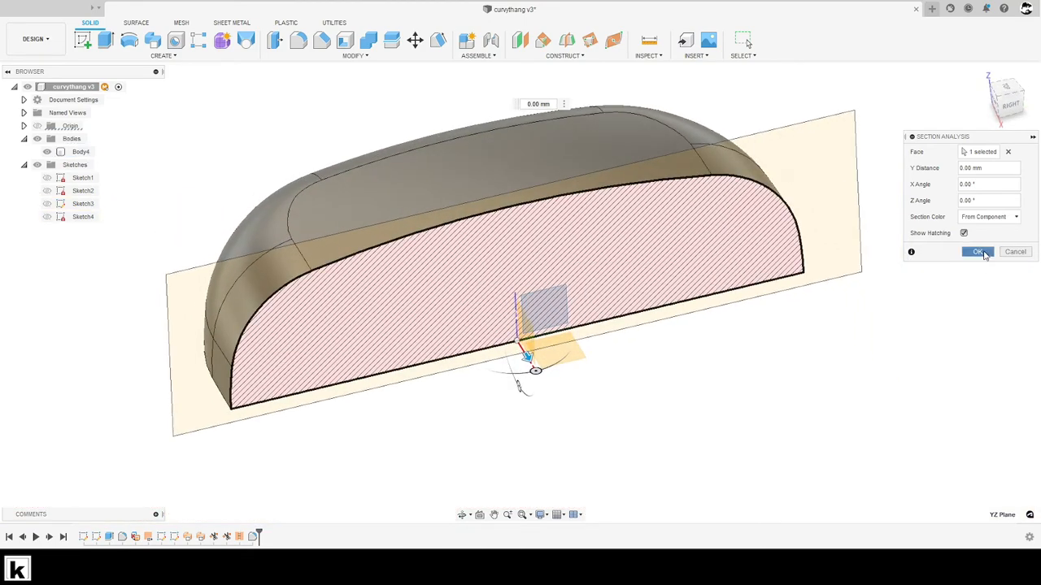
click(978, 252)
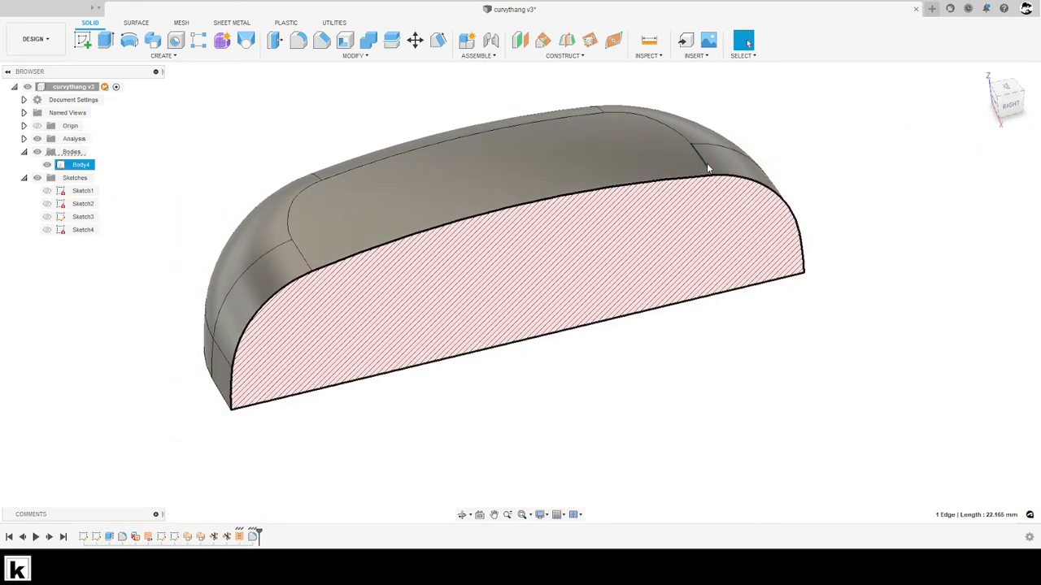
Measure the distance from the corner vertex of the fillet's upper edge to the bottom face
scroll(709, 172, up, 2)
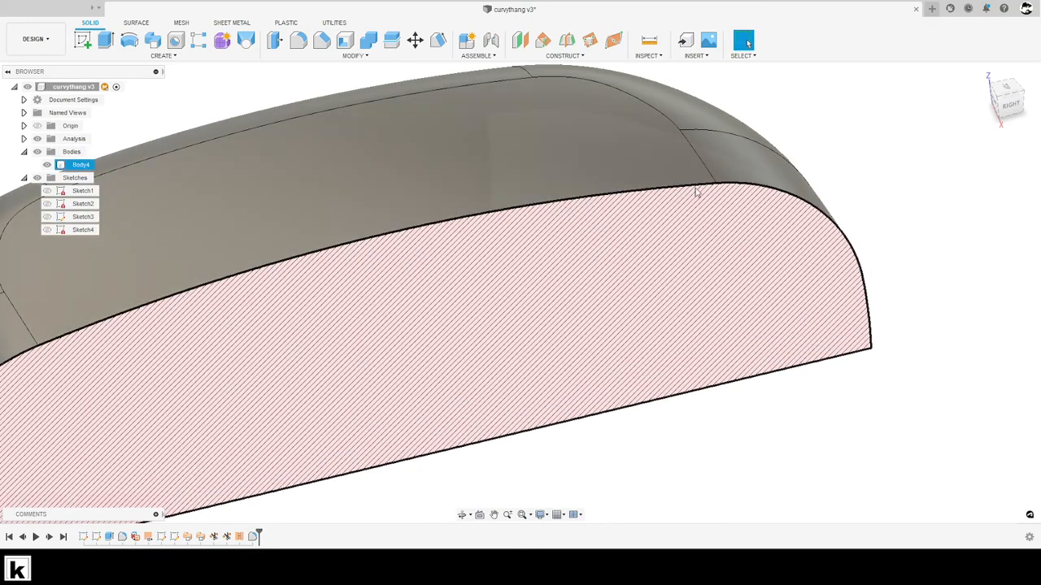
click(680, 129)
key(i)
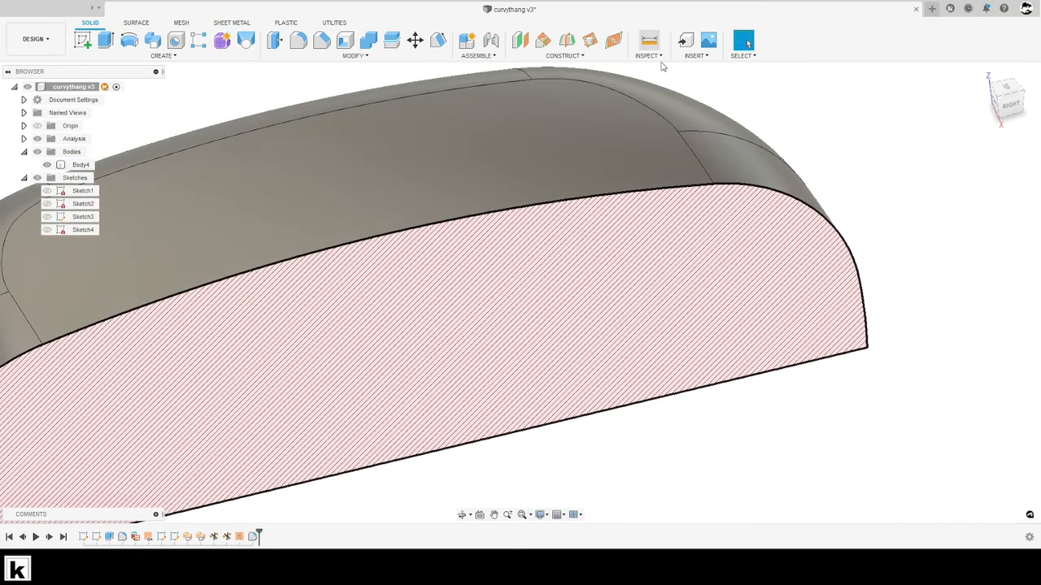
shift+middle_drag(678, 135, 634, 247)
click(683, 270)
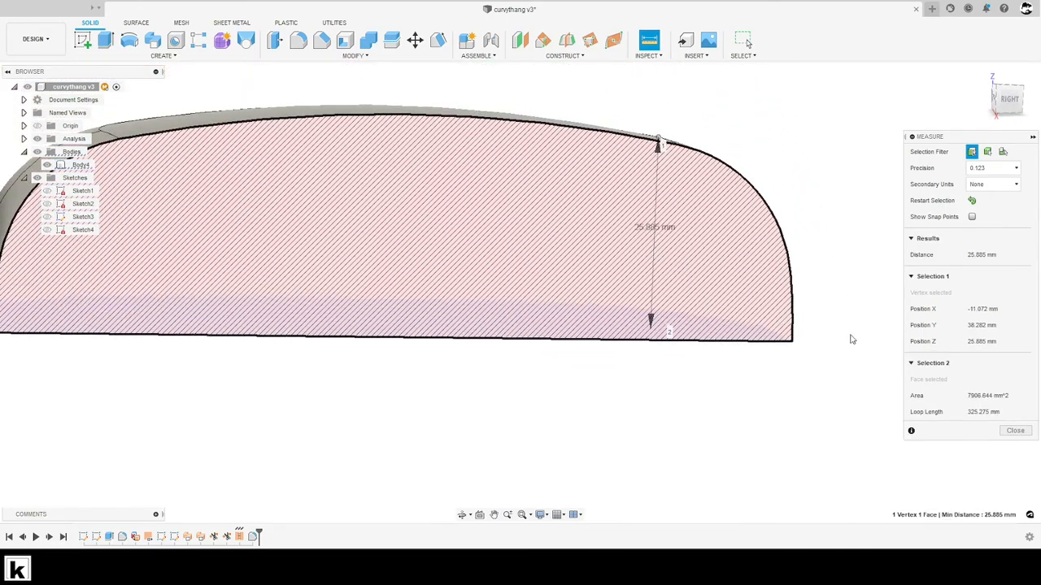
mouse_move(841, 333)
shift+middle_down()
mouse_move(677, 260)
mouse_move(615, 216)
shift+middle_up()
key(Escape)
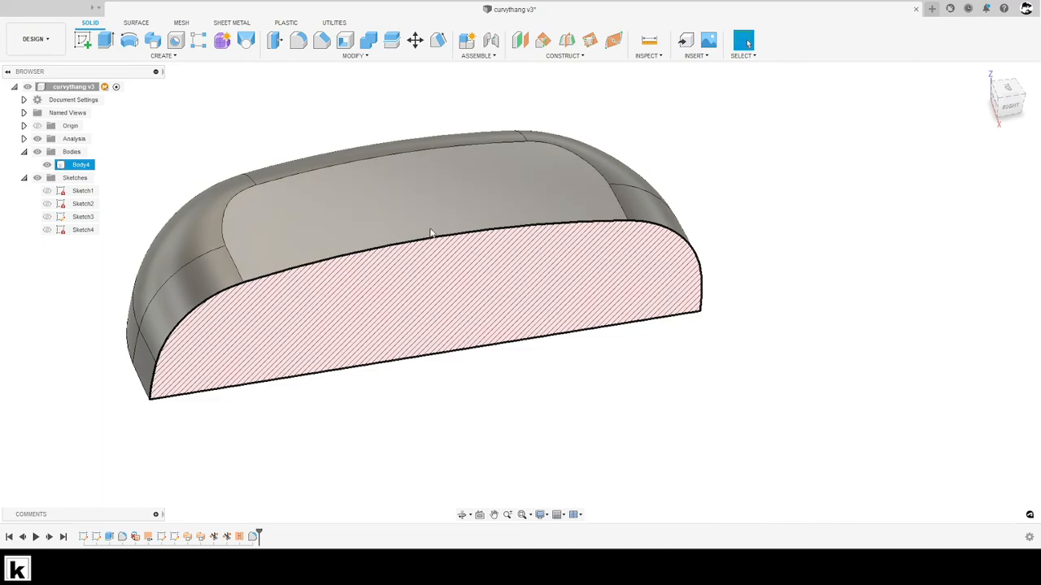
click(79, 164)
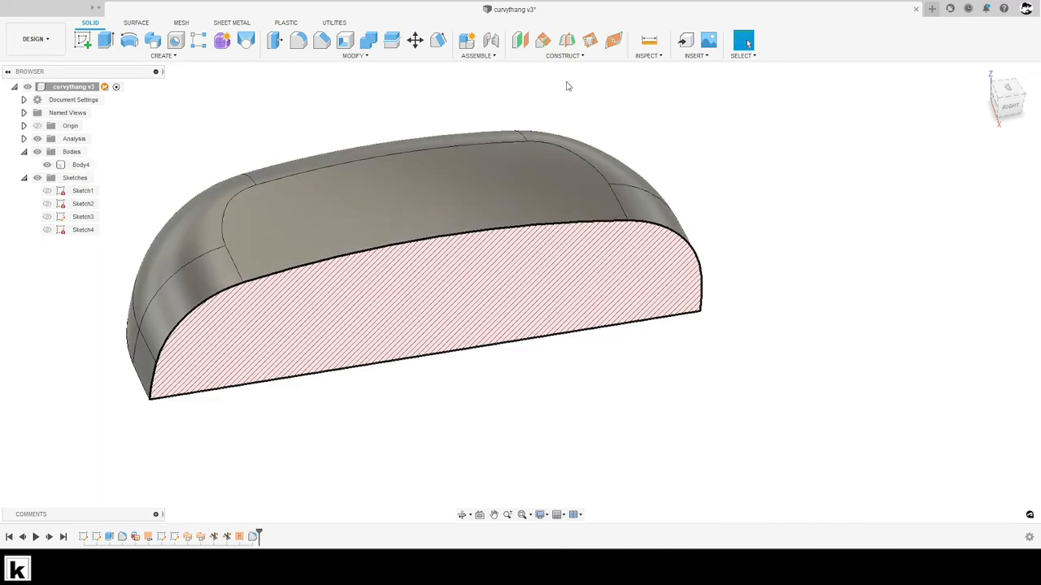
key(i)
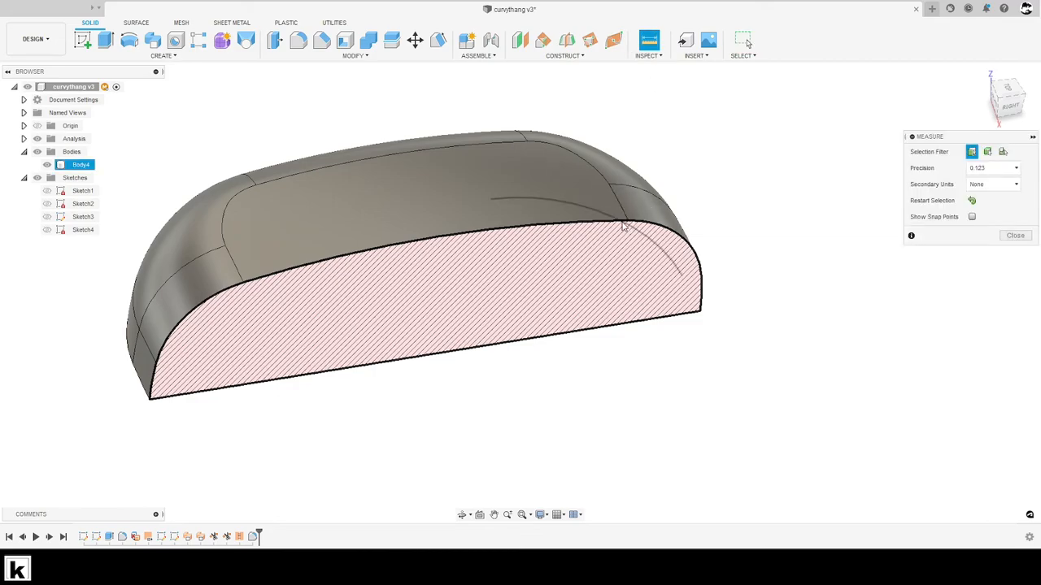
key(Escape)
key(Escape)
Hide the section analysis
click(37, 138)
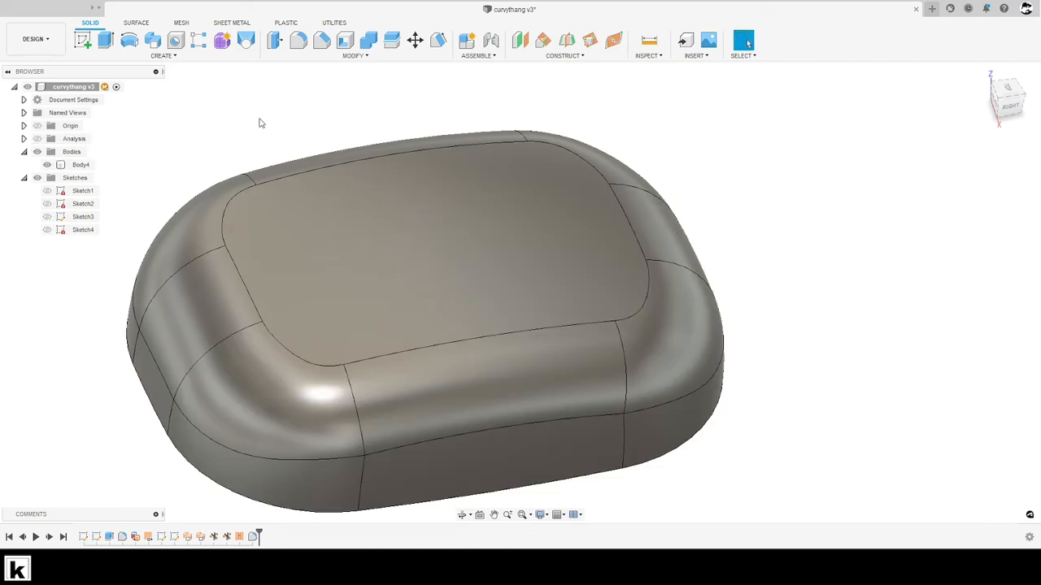
Show the origin planes, split the body in half along the YZ plane and hide the newly created half
click(37, 125)
click(392, 39)
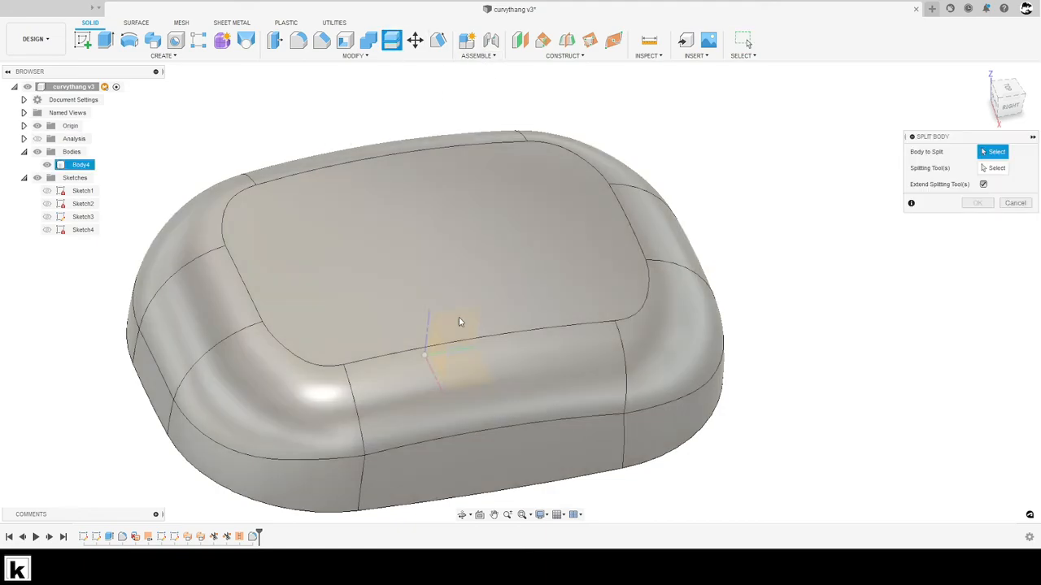
key(v)
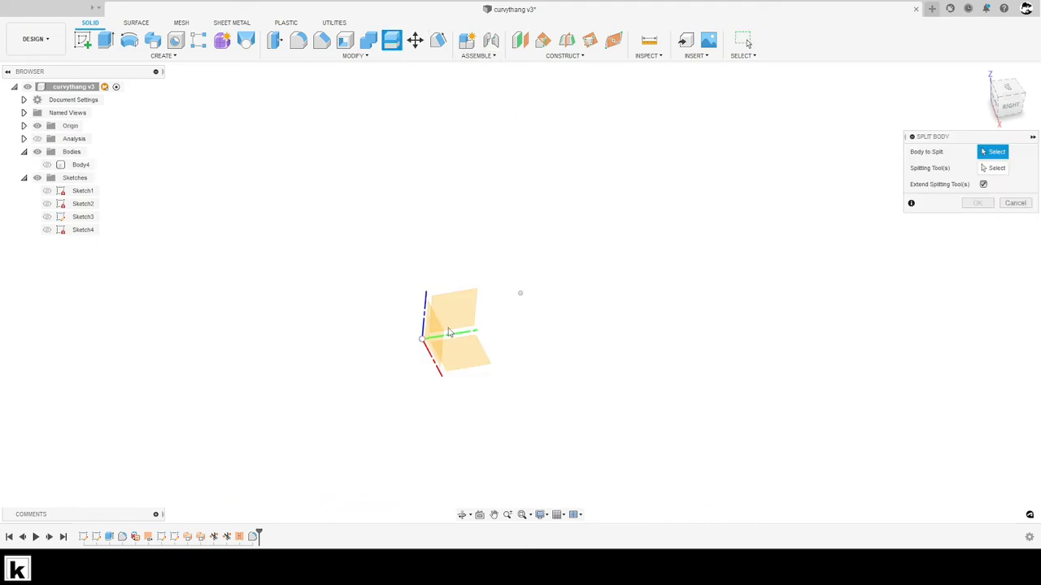
click(993, 169)
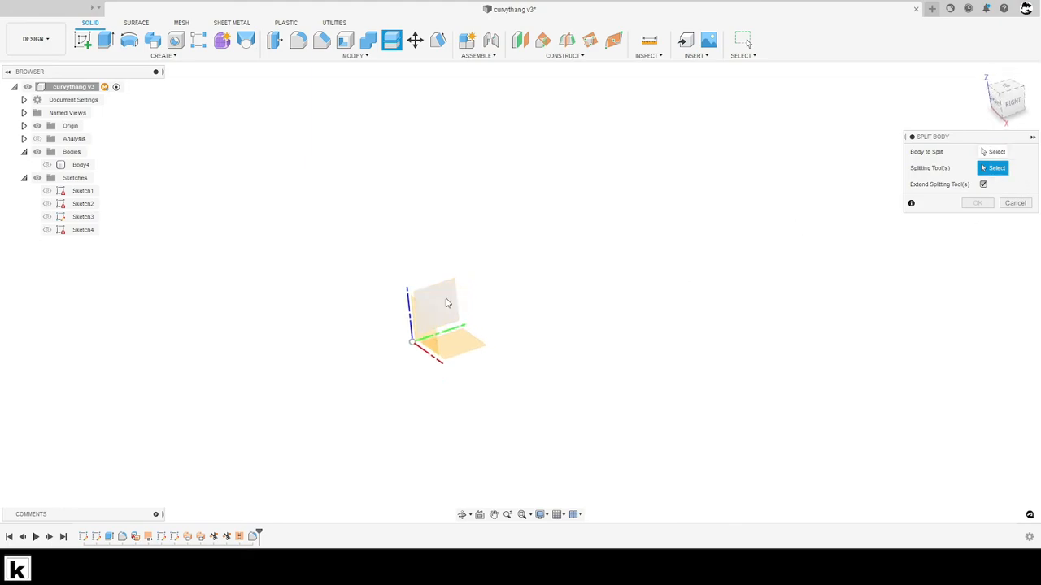
click(445, 303)
click(46, 164)
click(980, 151)
click(546, 215)
click(978, 186)
shift+middle_drag(813, 244, 638, 255)
click(210, 268)
click(47, 178)
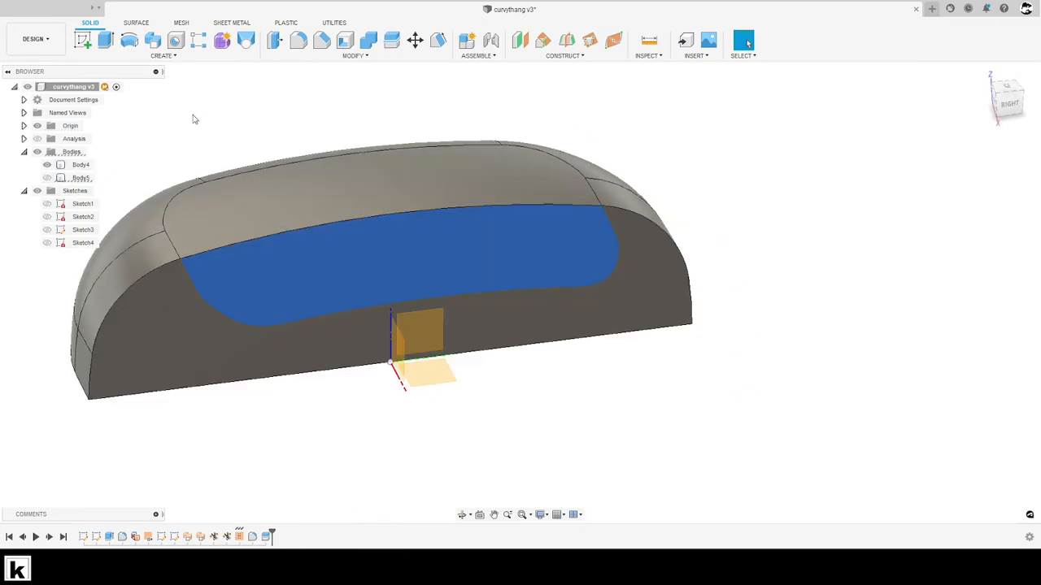
click(144, 142)
Measure from the fillet's upper vertex on the cut edge to the bottom face and to the cut face
click(648, 41)
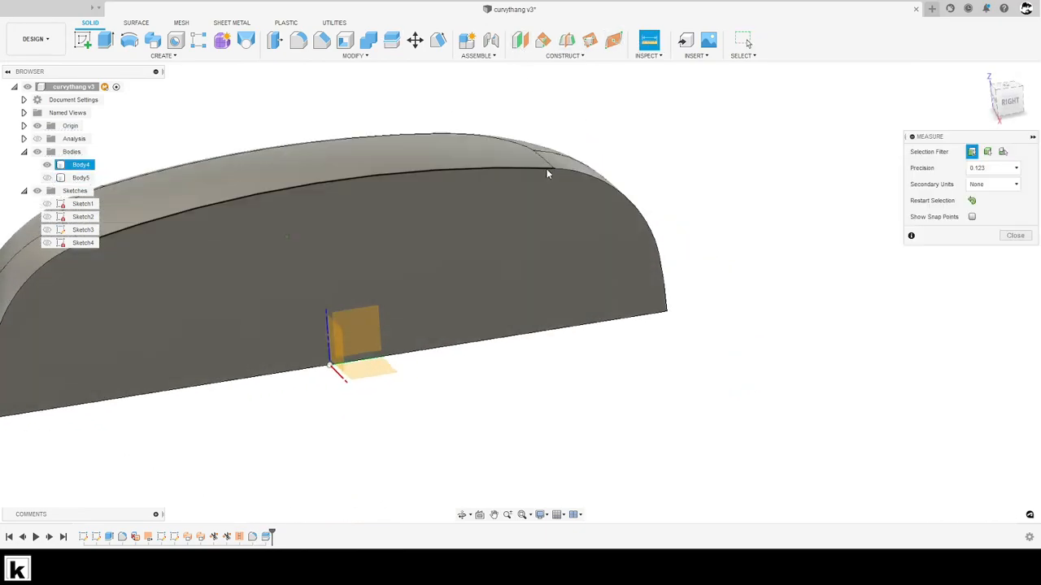
click(553, 171)
click(585, 236)
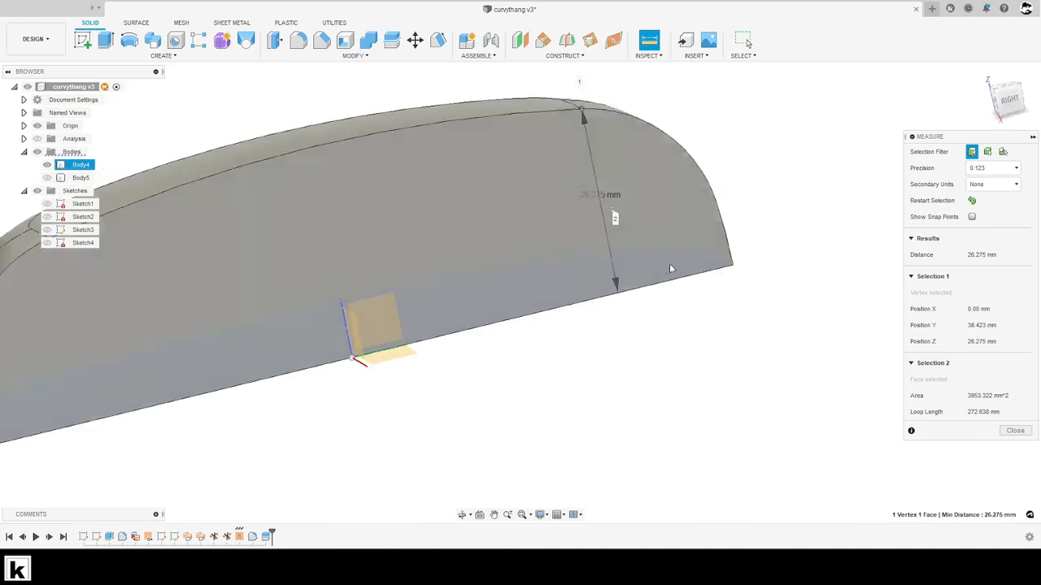
shift+middle_drag(670, 268, 653, 307)
click(653, 307)
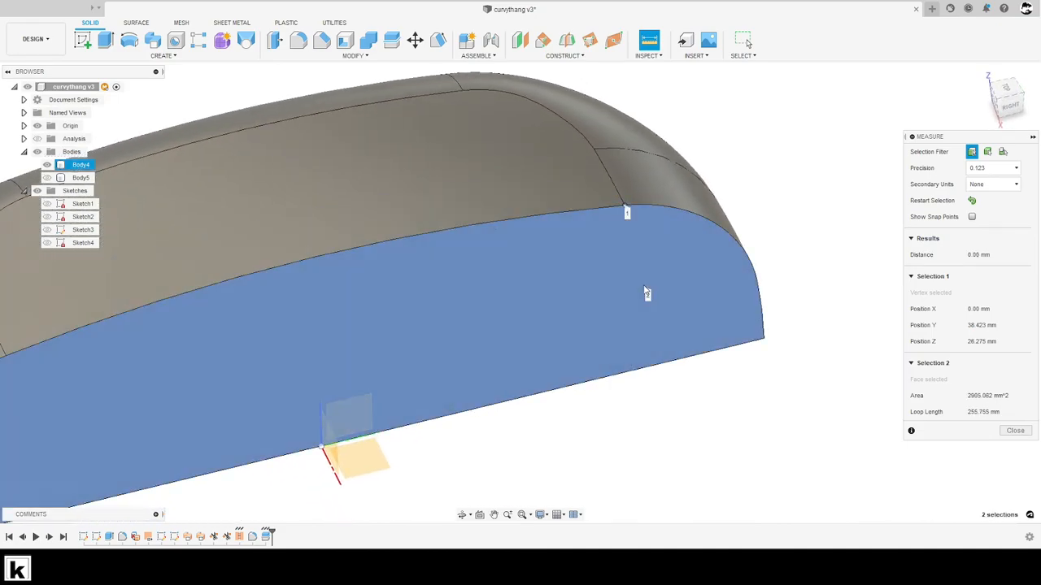
click(819, 268)
Compare the cut half's profile with the reference drawing and finish measuring
shift+middle_drag(822, 263, 795, 281)
key(alt+Tab)
key(alt+Tab)
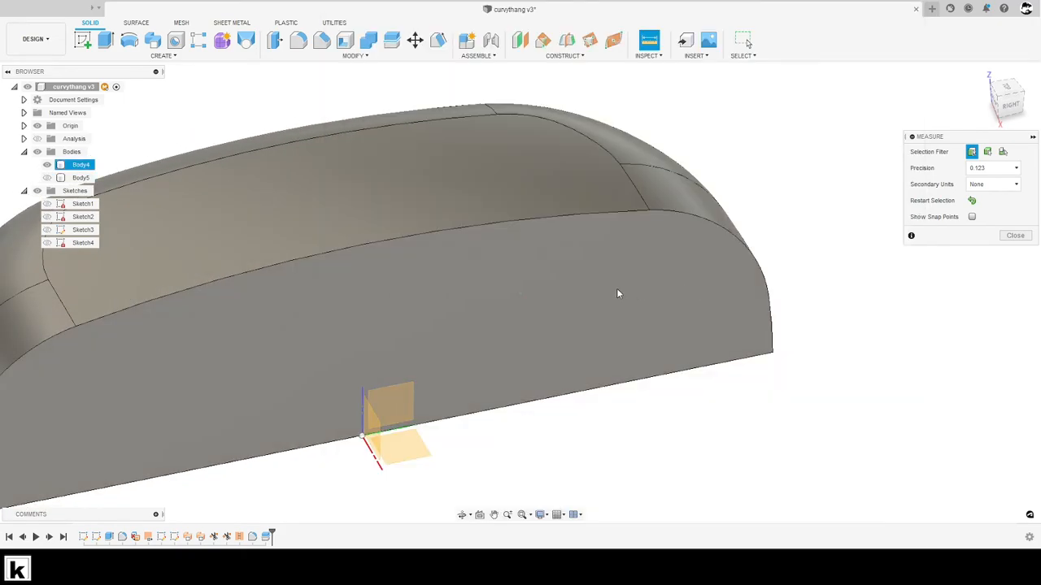
scroll(615, 293, down, 2)
shift+middle_drag(615, 293, 818, 287)
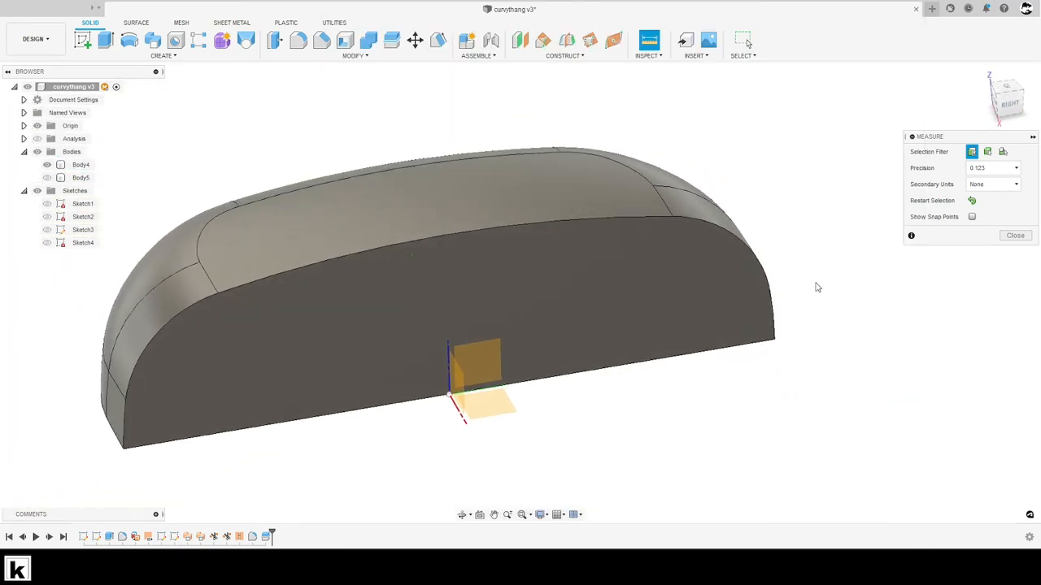
shift+middle_drag(191, 187, 176, 186)
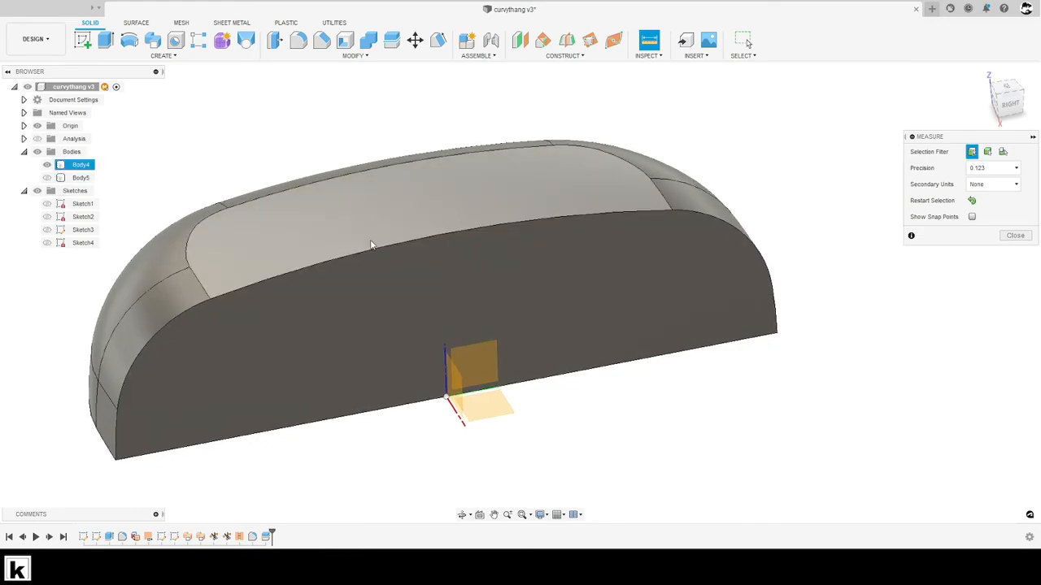
click(1022, 236)
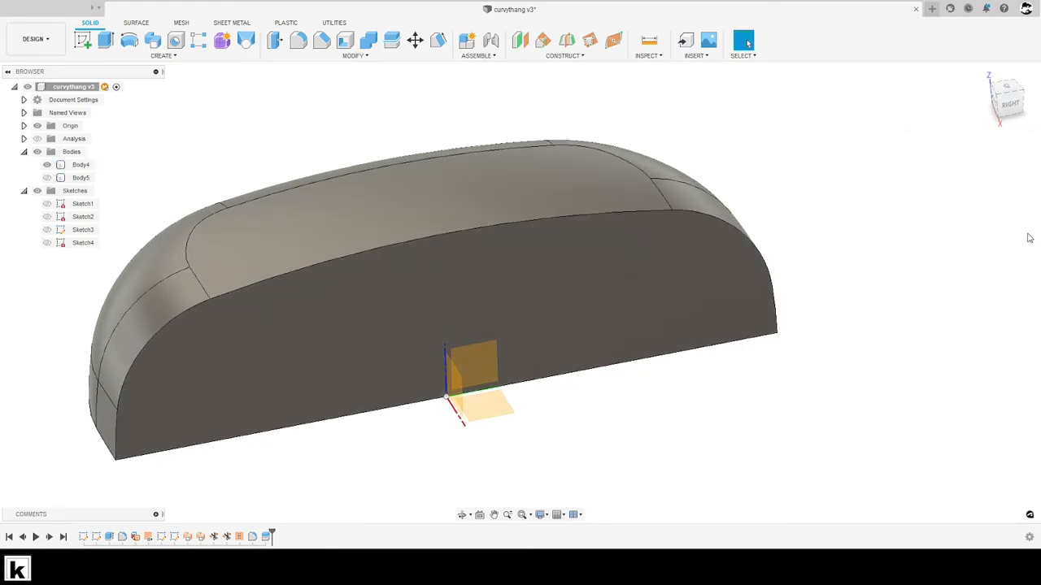
Undo the body split and hide the origin planes
key(ctrl+z)
shift+middle_drag(982, 272, 903, 325)
scroll(872, 322, down, 4)
scroll(904, 326, up, 1)
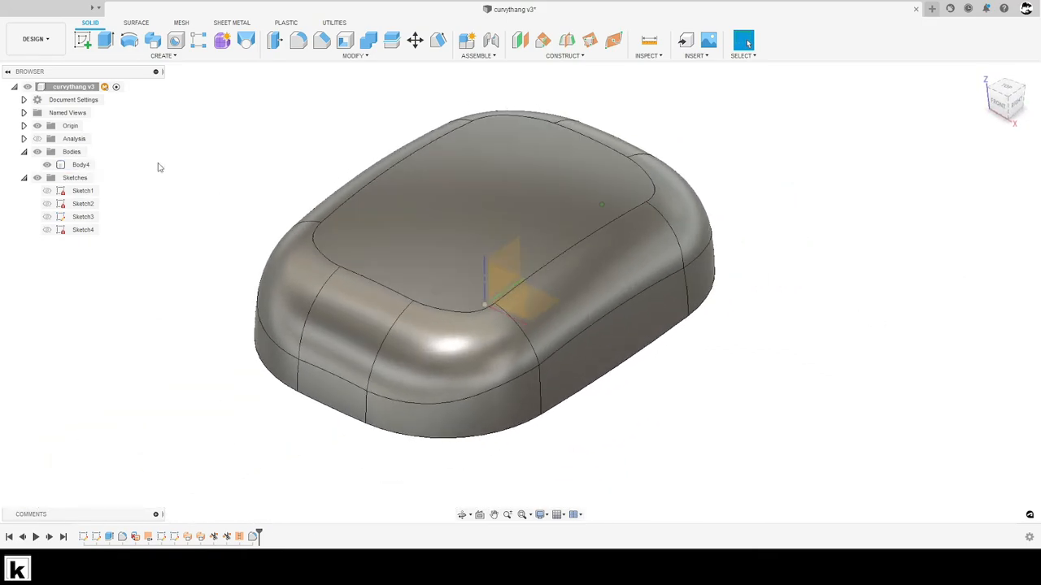
click(37, 126)
Examine the rim fillet from above, checking where the short side meets the corner edges
shift+middle_drag(171, 193, 175, 193)
shift+middle_drag(391, 257, 688, 325)
shift+middle_drag(813, 358, 442, 168)
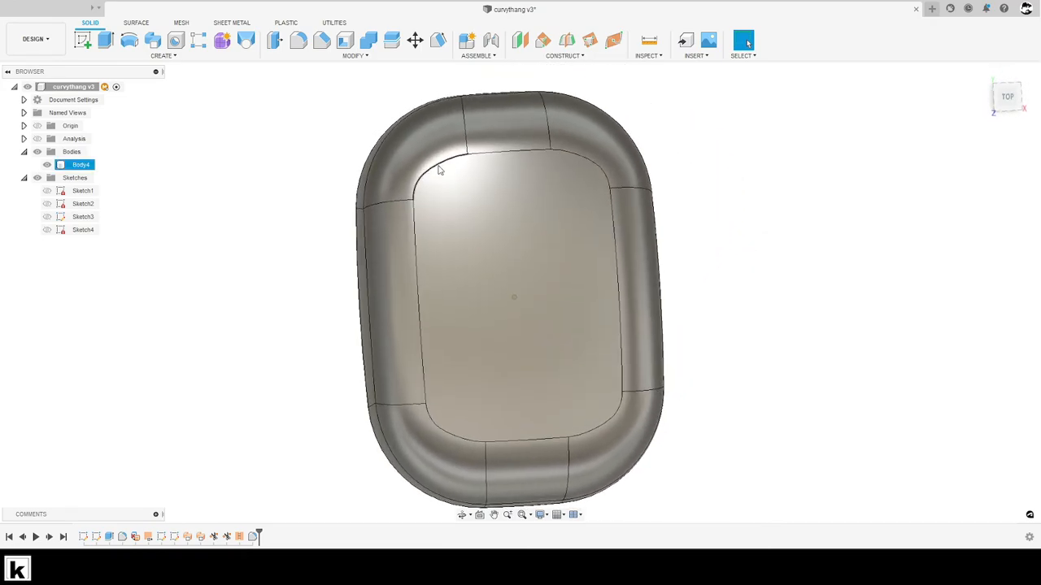
click(551, 156)
click(576, 154)
shift+middle_drag(764, 242, 863, 152)
Compare the fillet's corner transition in the top view with the R15-to-R20 section marked on the reference drawing
key(alt+Tab)
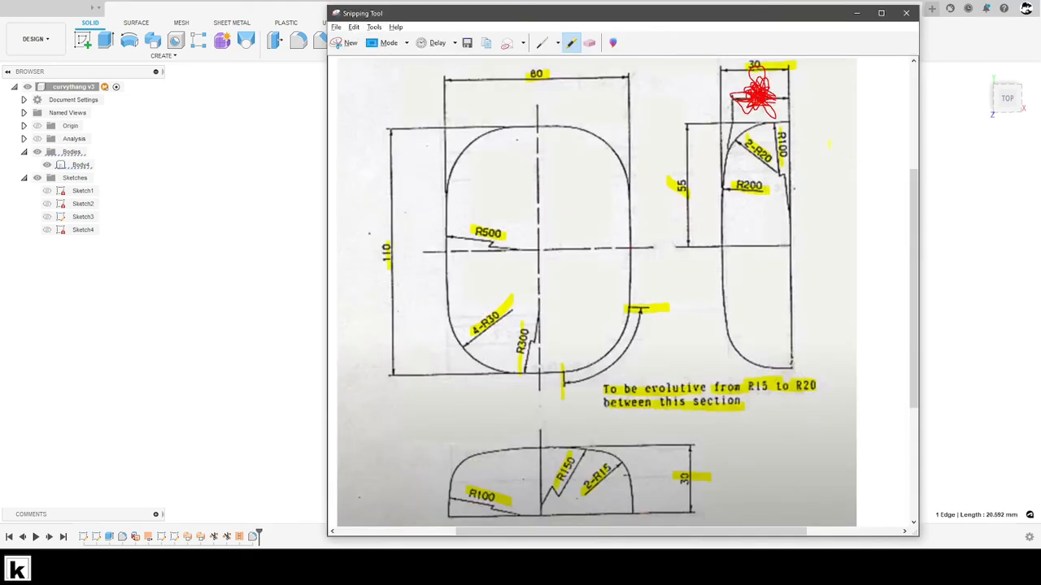
key(alt+Tab)
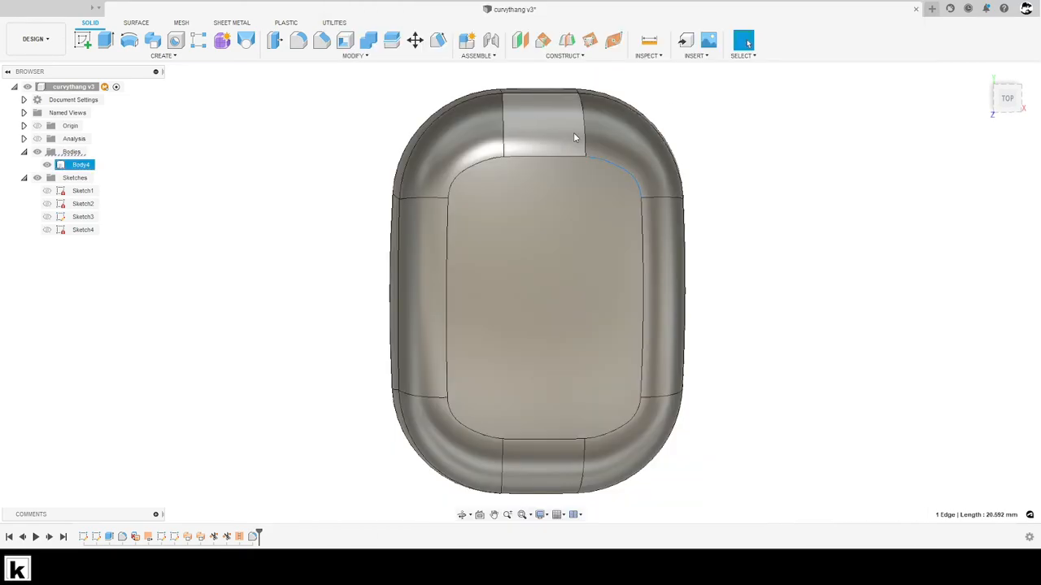
click(1006, 97)
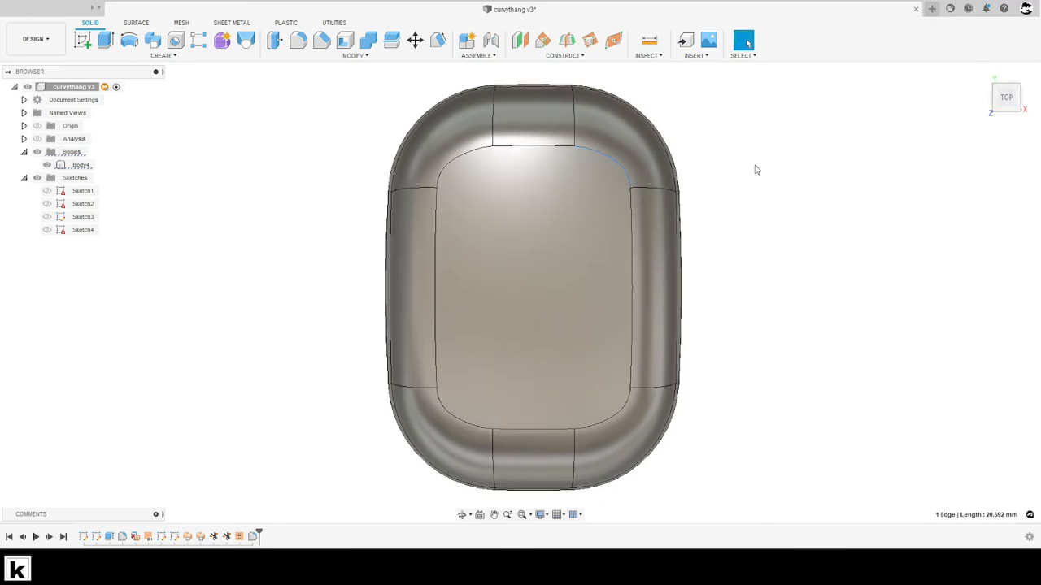
key(alt+Tab)
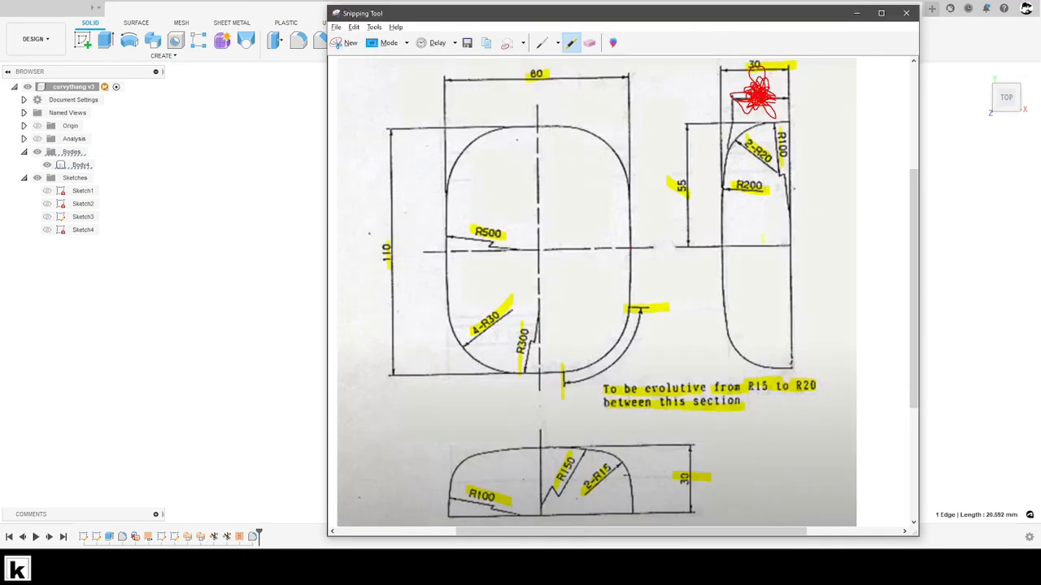
key(alt+Tab)
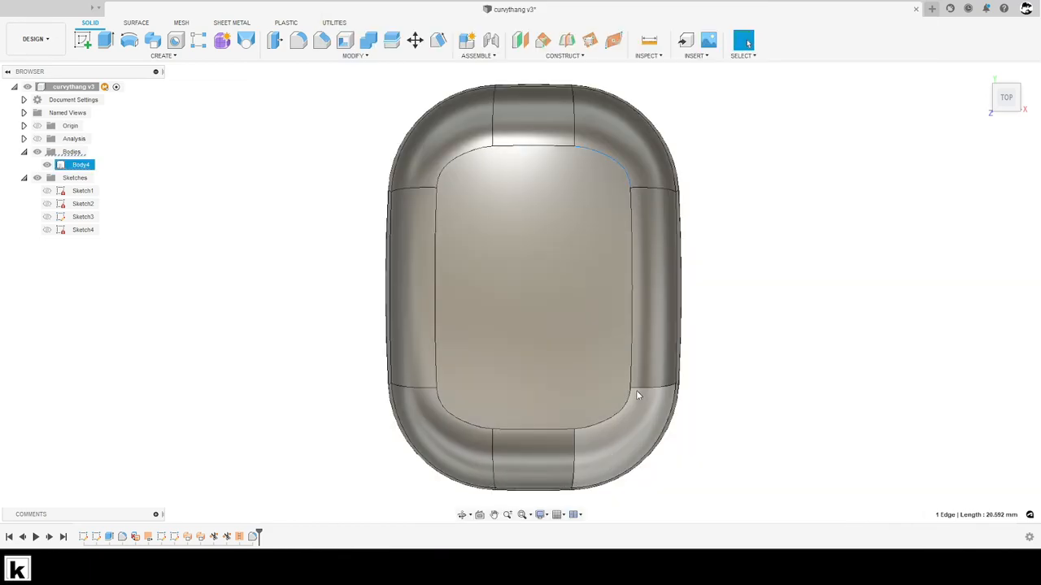
click(574, 440)
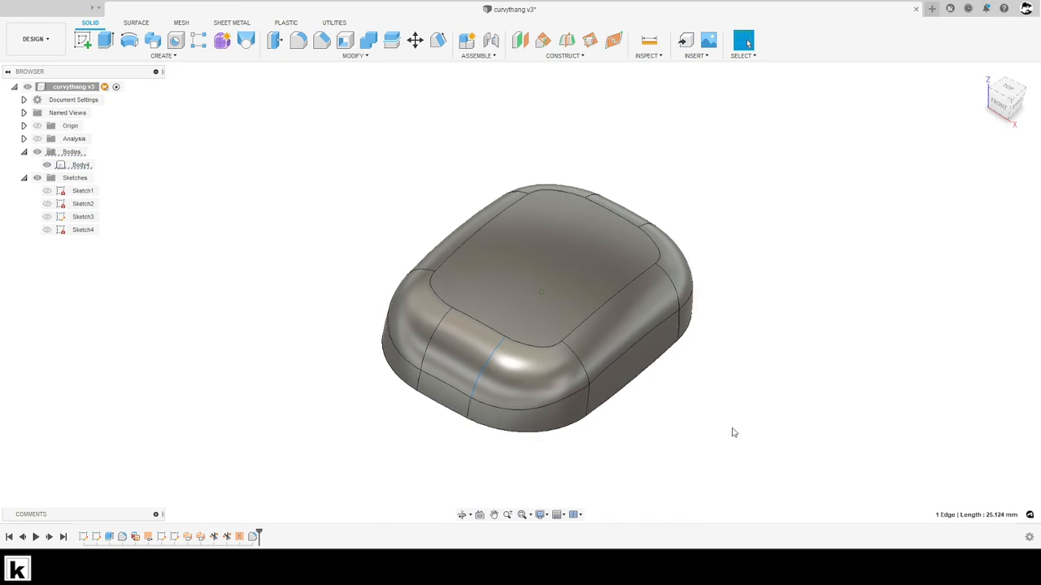
click(765, 380)
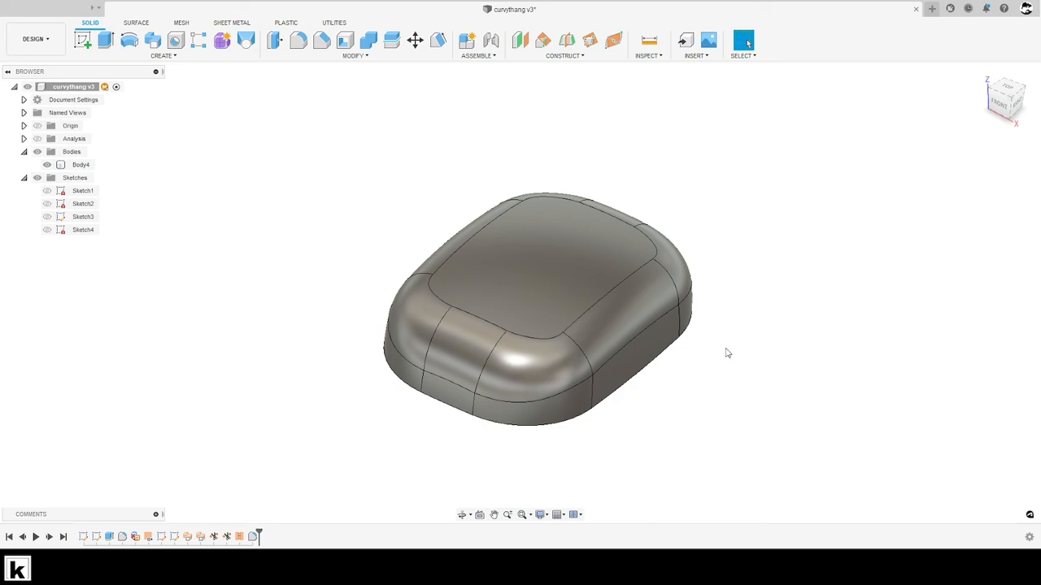
Save the finished design
middle_drag(725, 320, 687, 306)
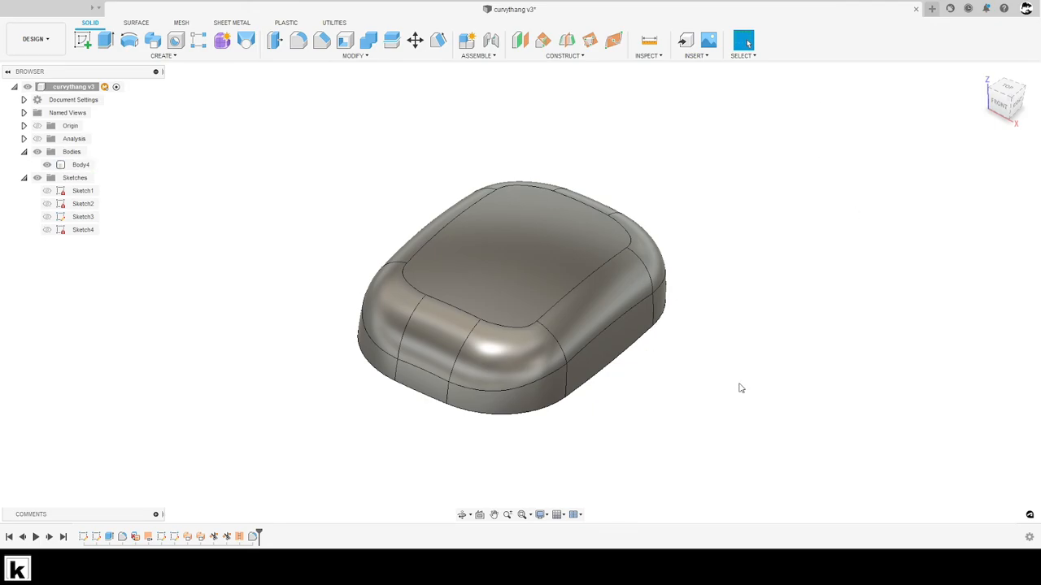
middle_drag(730, 394, 741, 392)
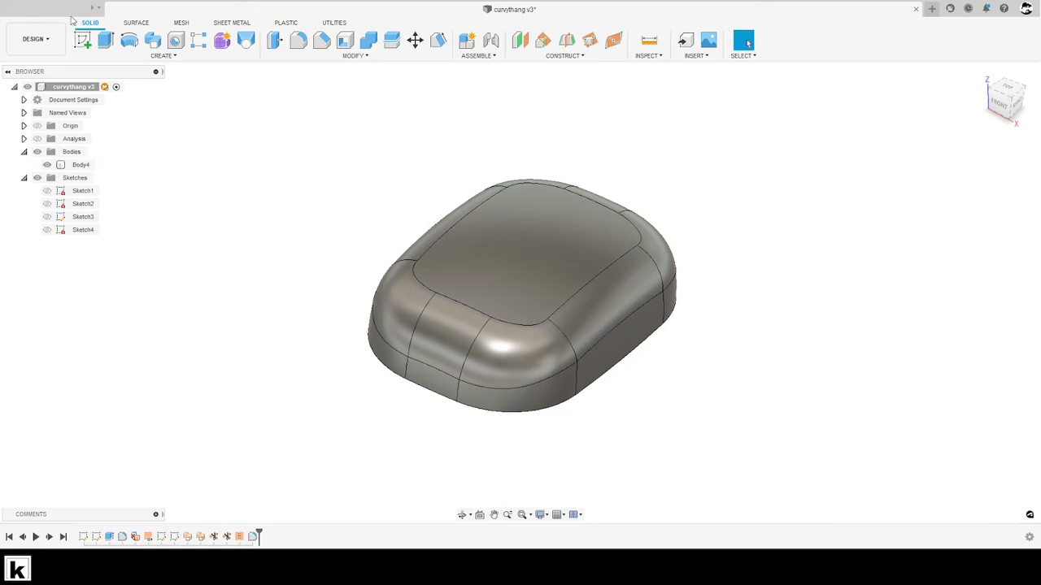
key(ctrl+s)
click(525, 289)
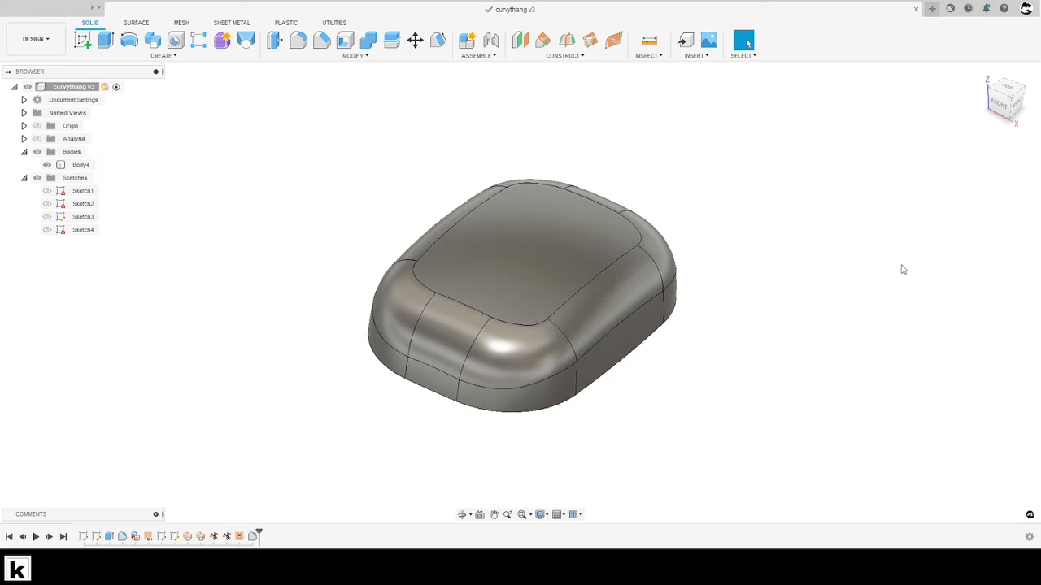